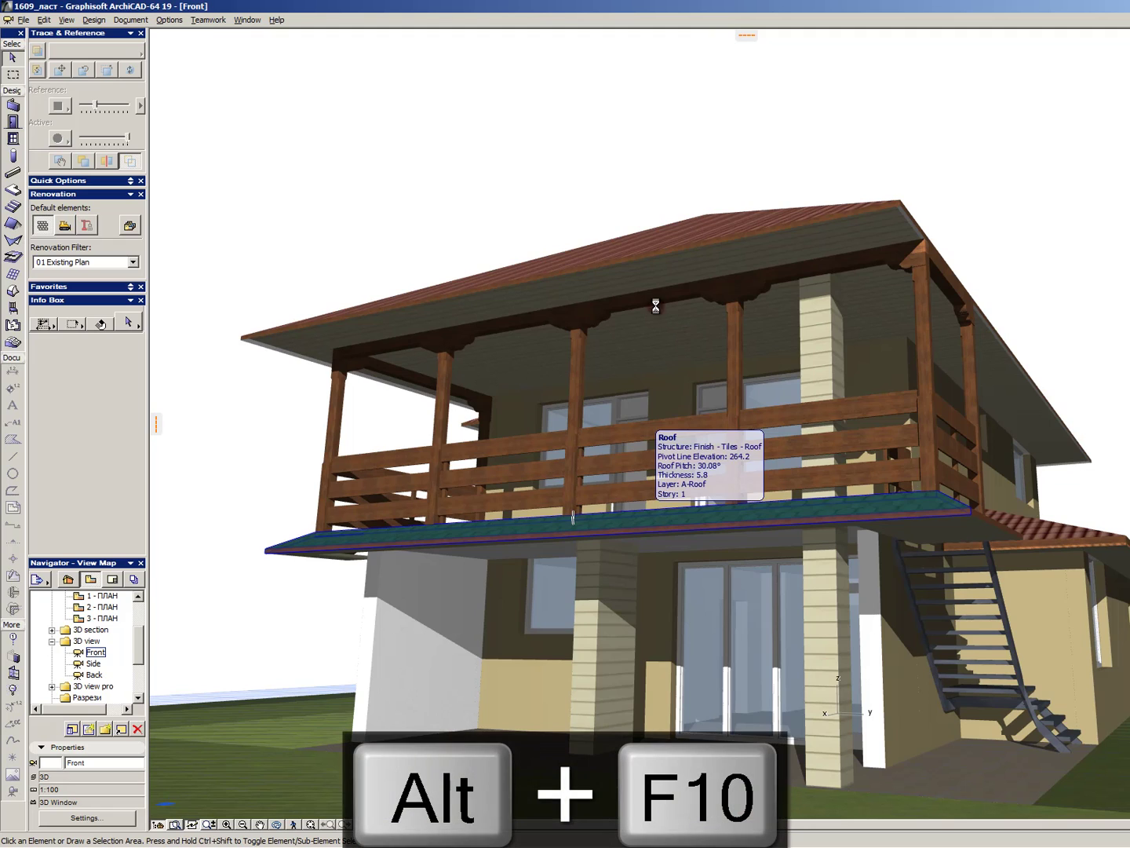
- Update the photorendering preview of the existing Front view, then close the rendering settings
left_click(676, 78)
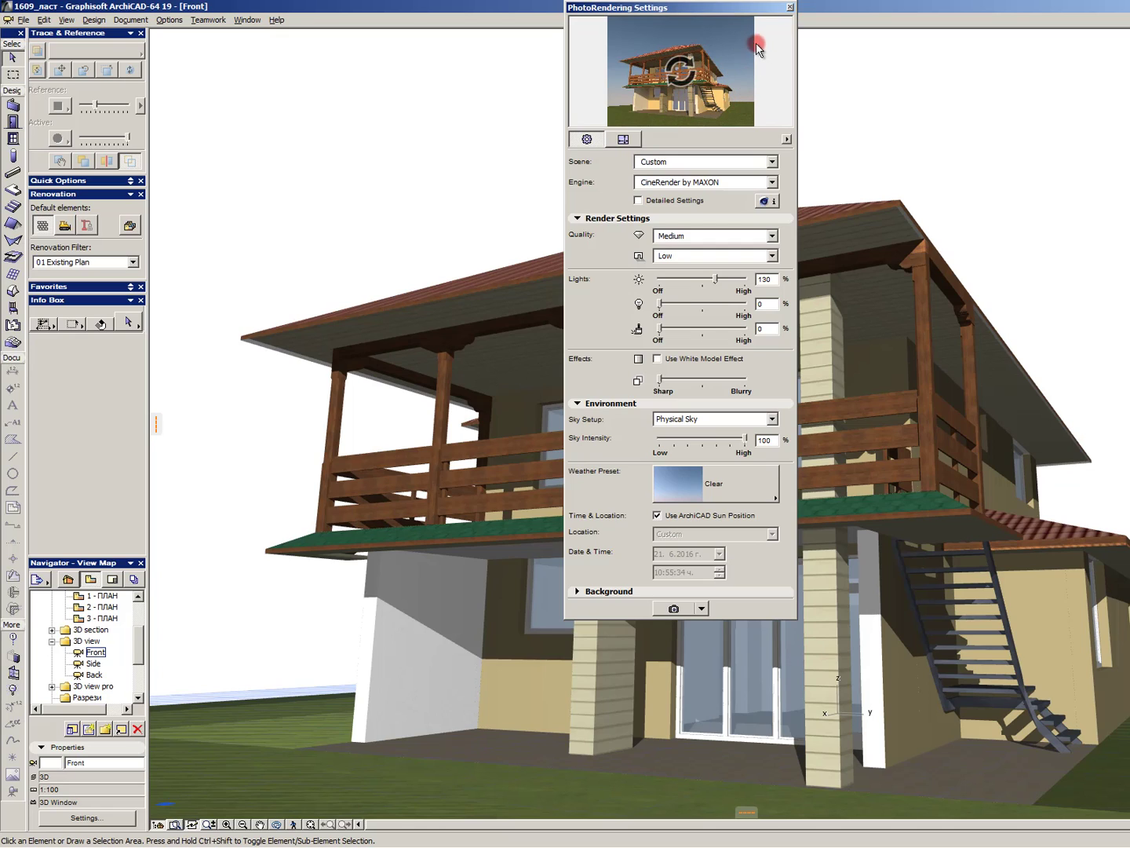
left_click(788, 9)
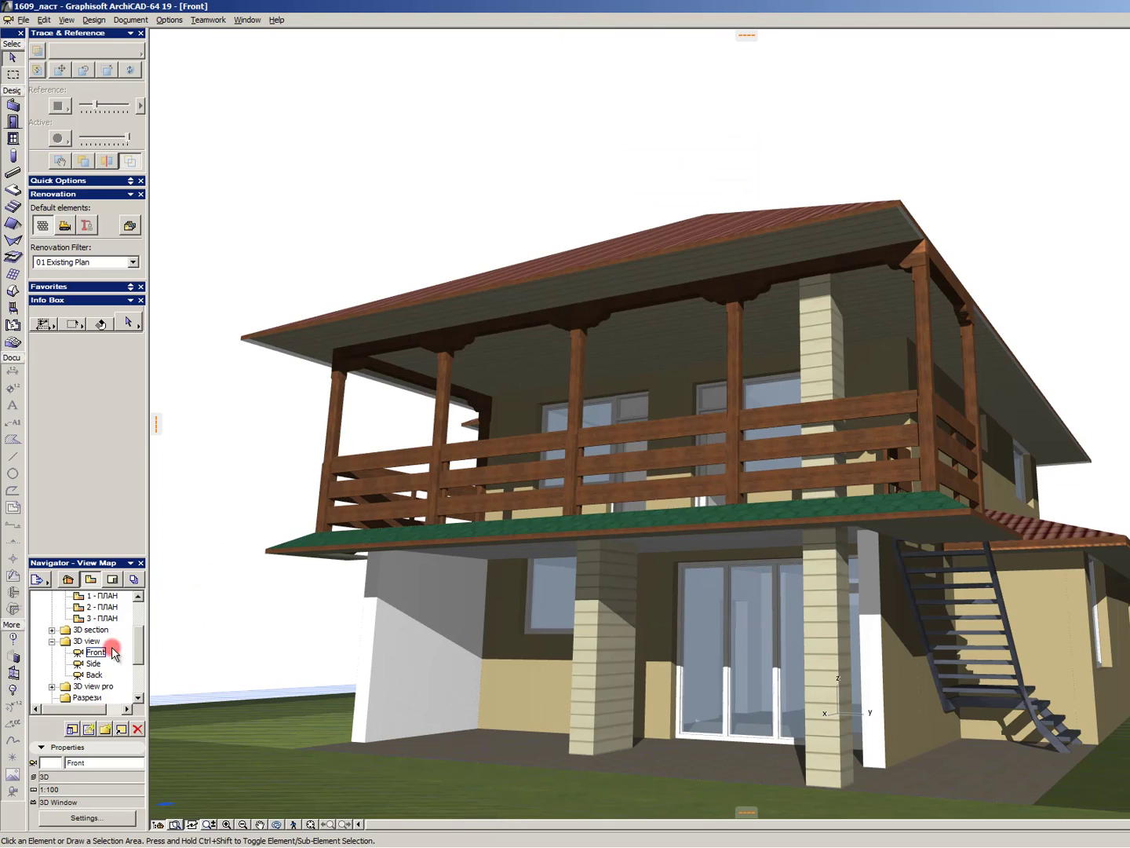
- Open the Front view from the 3D view pro folder and preview its photorendering
left_click(93, 664)
scroll(91, 664, "down", 1)
left_click(52, 653)
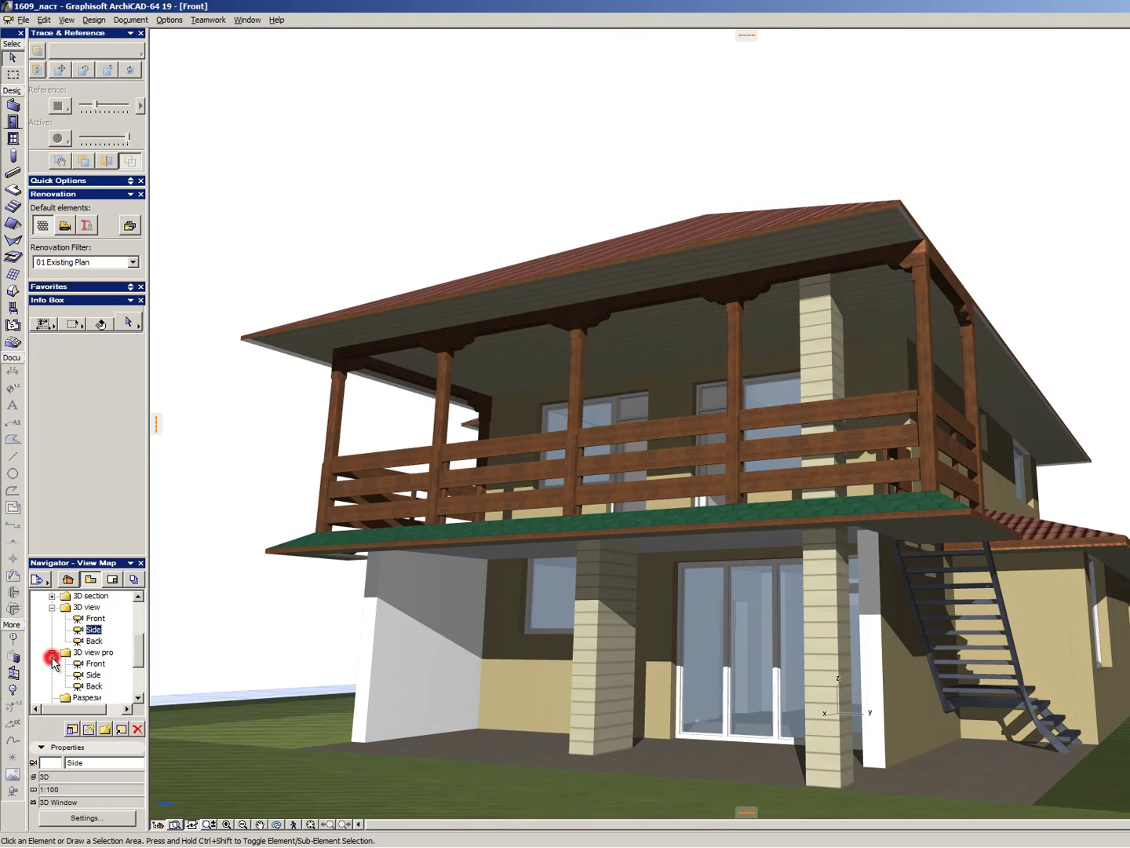
double_click(90, 664)
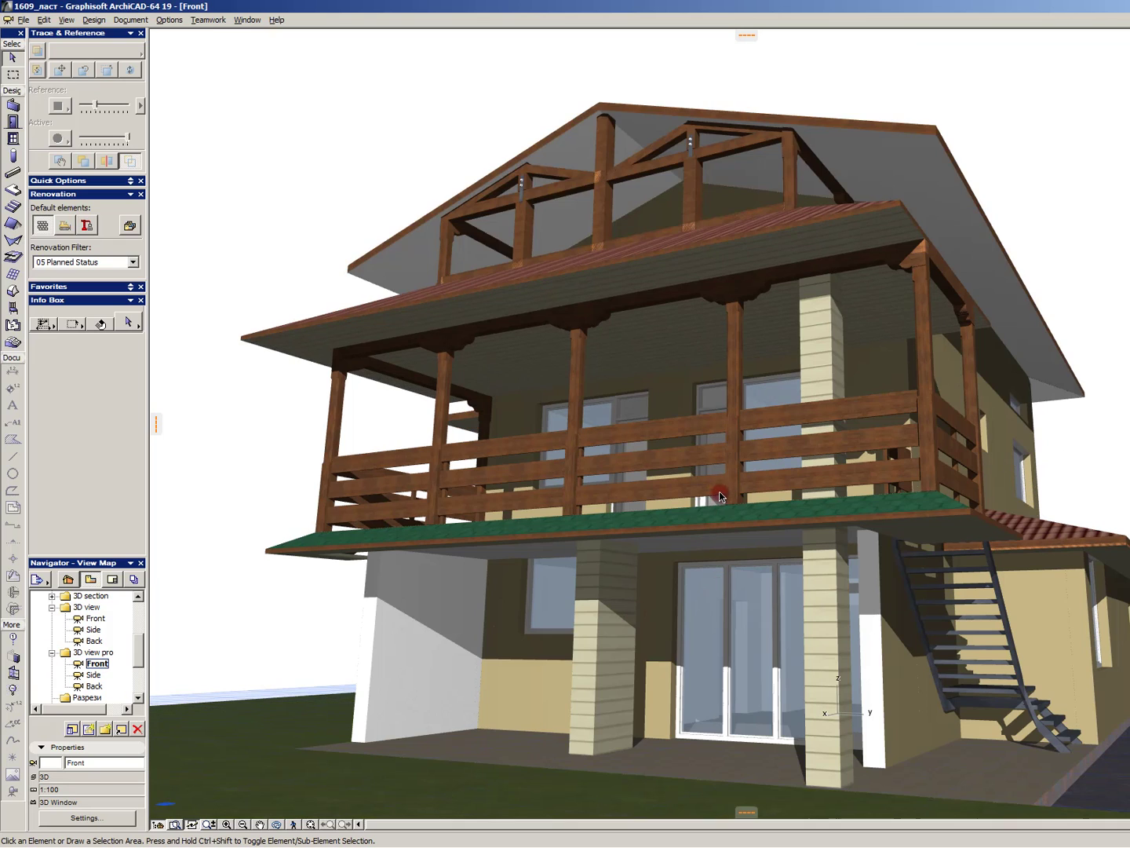
key("alt+F10")
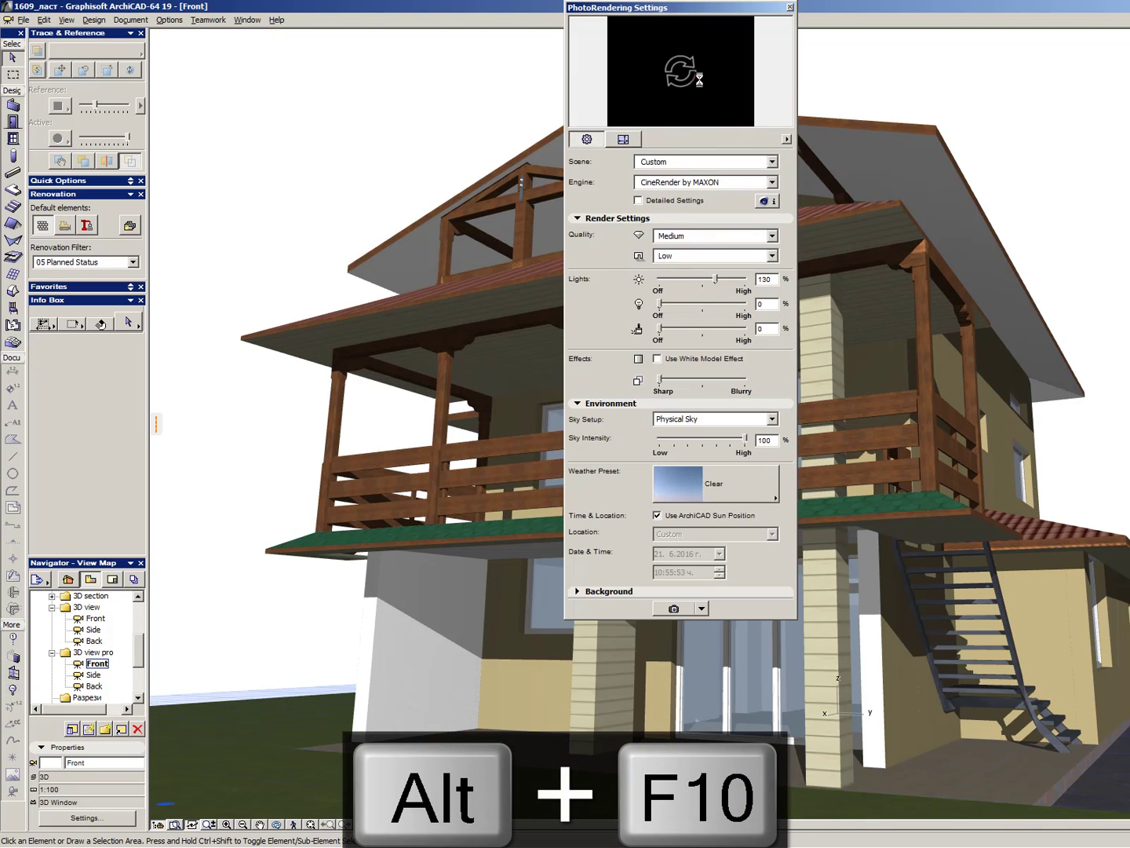
left_click(677, 80)
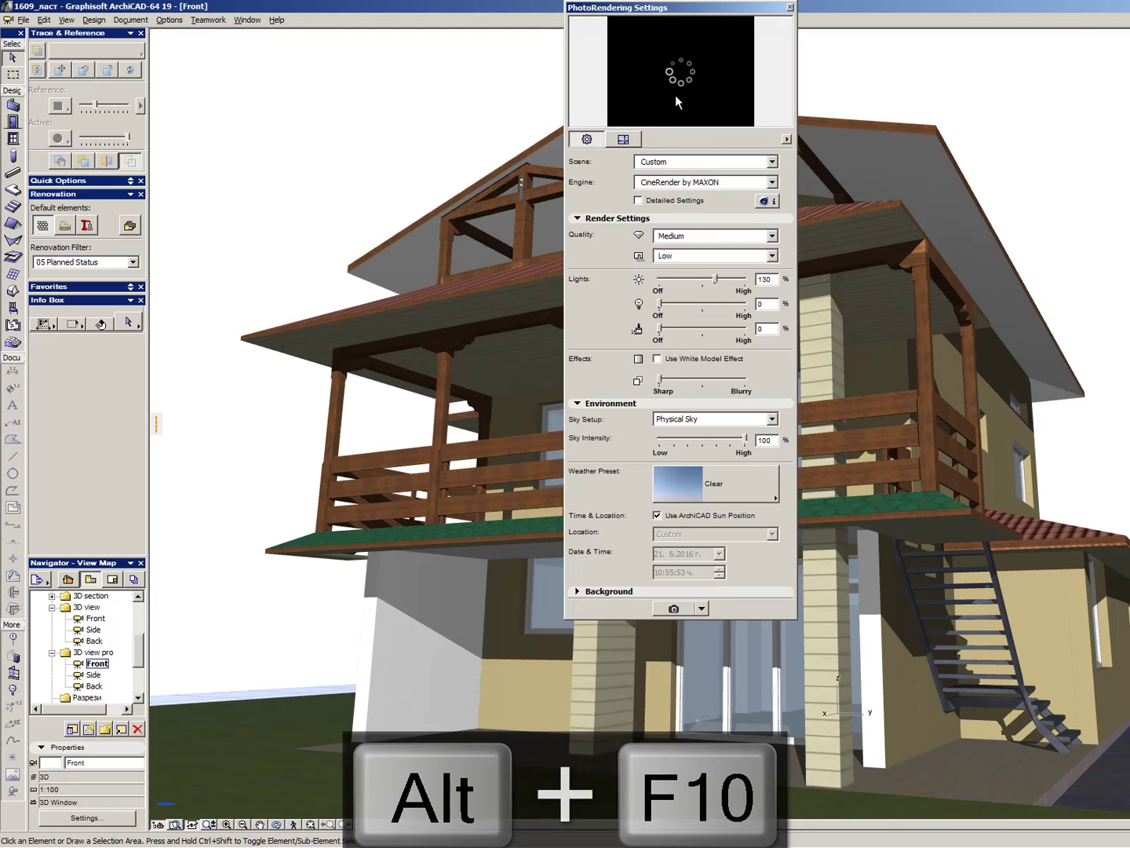
left_click(791, 9)
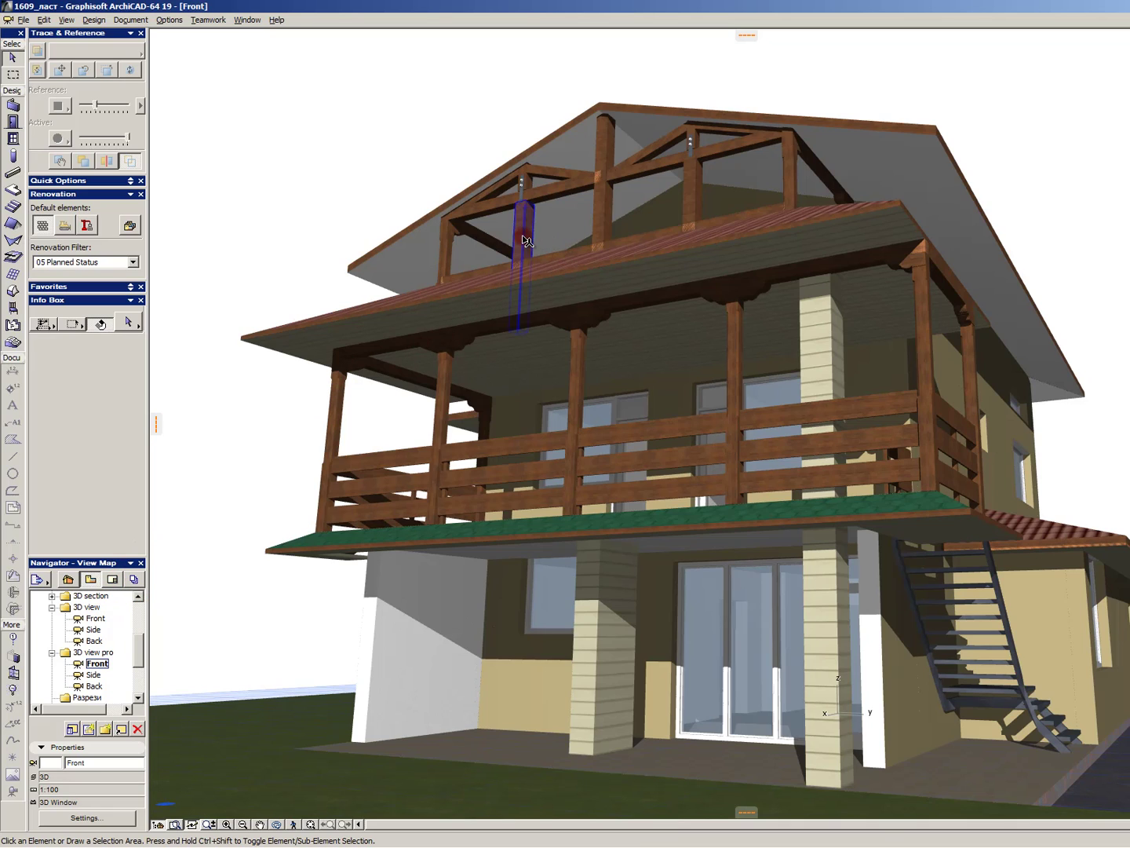
- Set the section size of the three wooden columns in the upper gable to 14
left_click(604, 225)
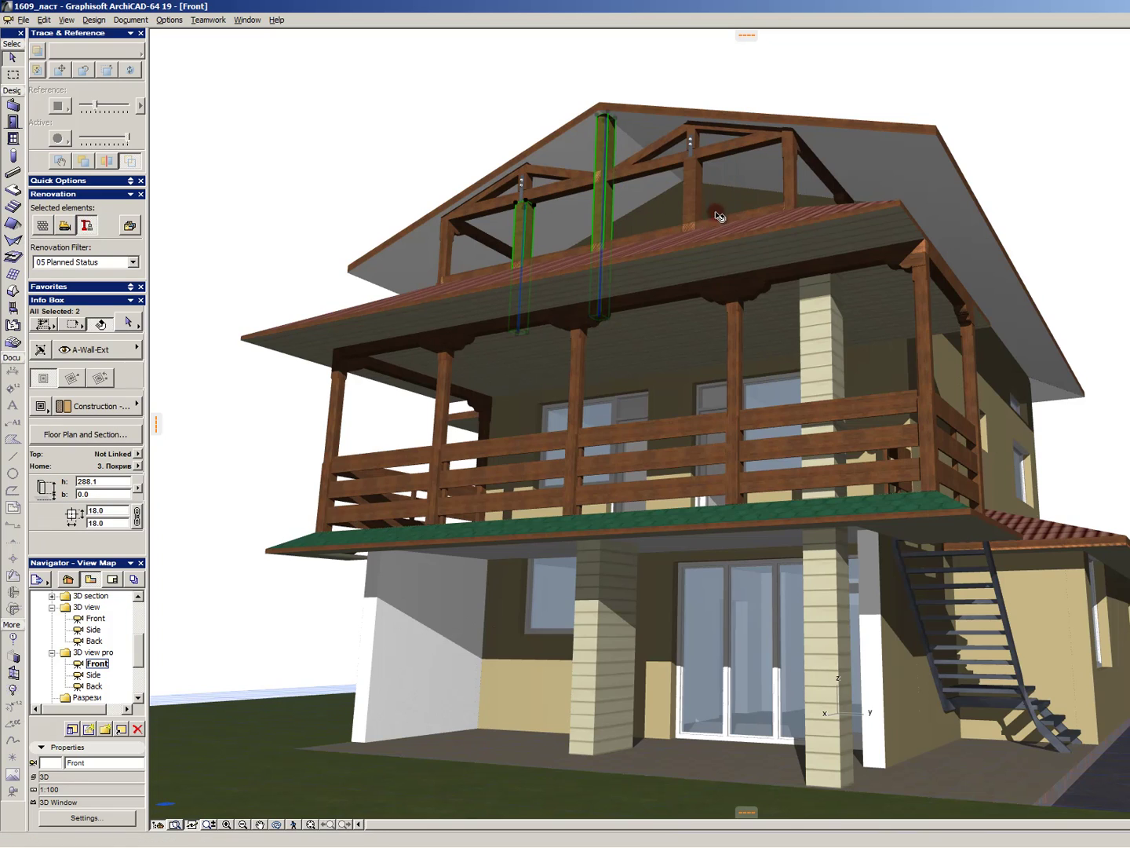
left_click(690, 206, "shift")
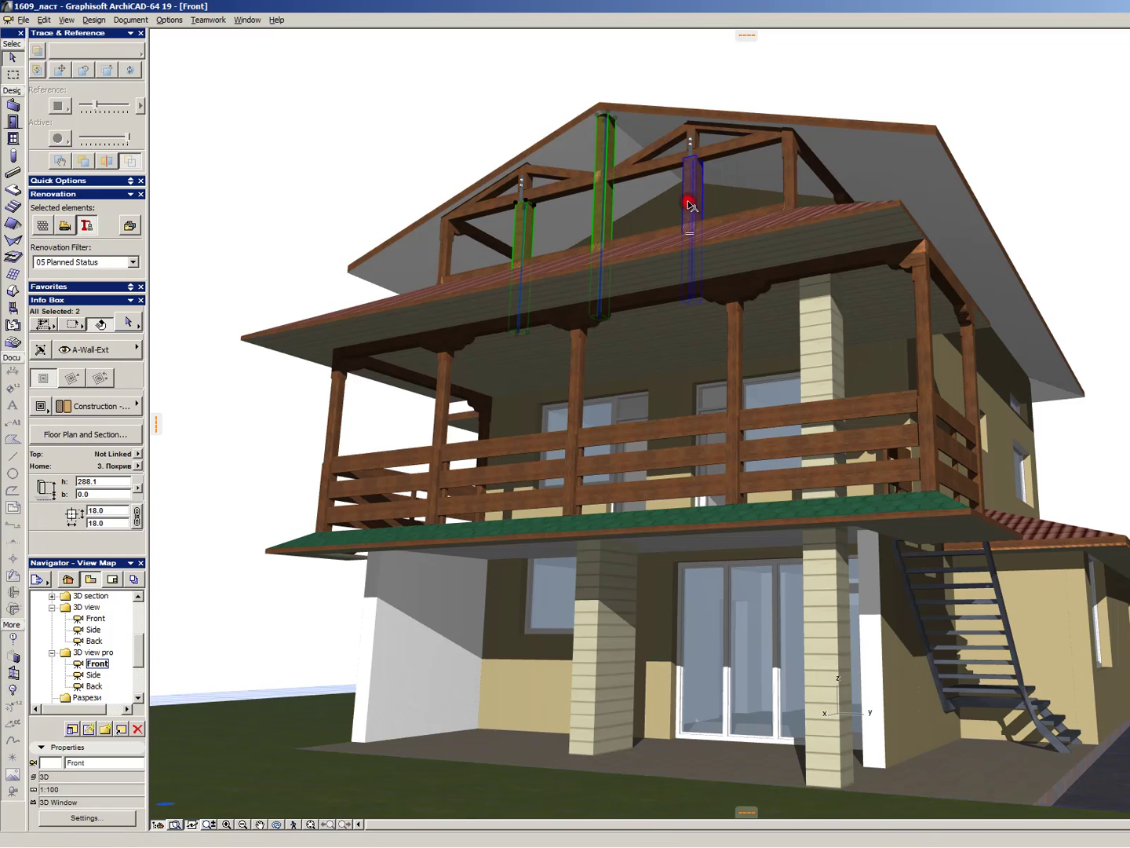
left_click(108, 512)
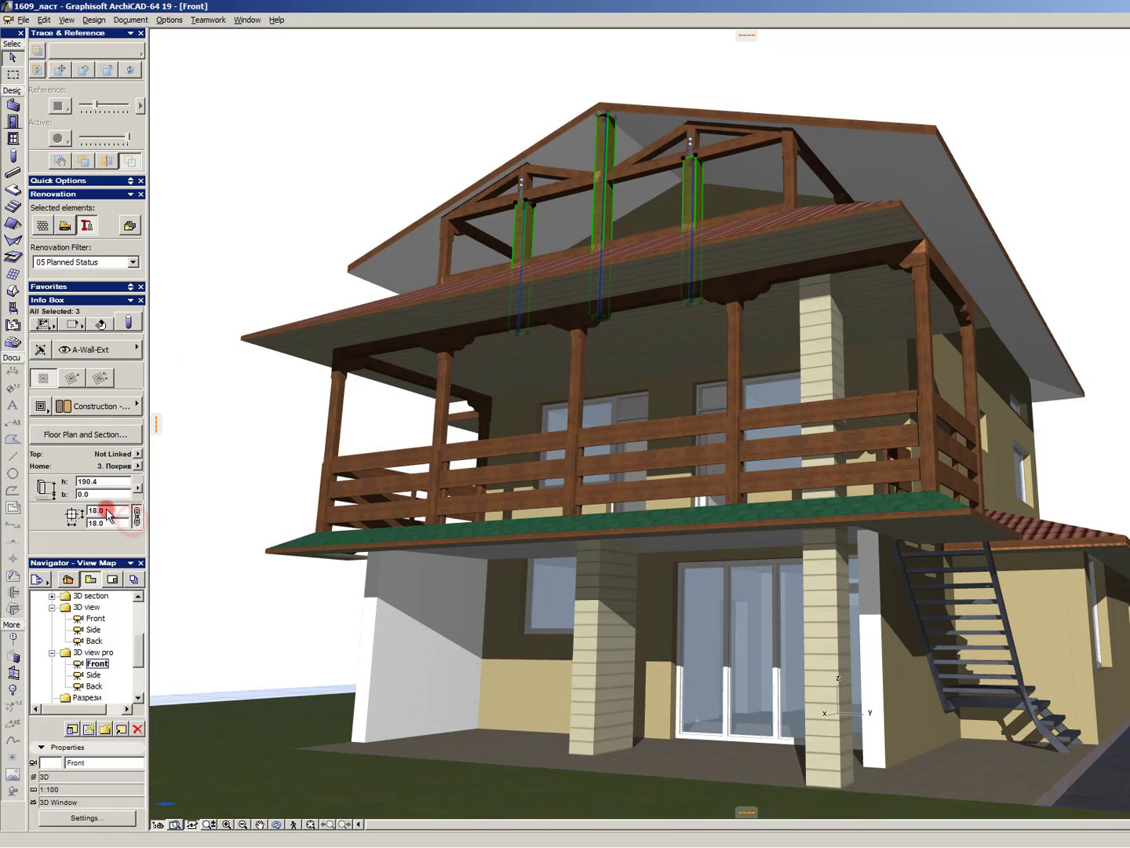
type("14")
left_click(114, 525)
left_click(652, 419)
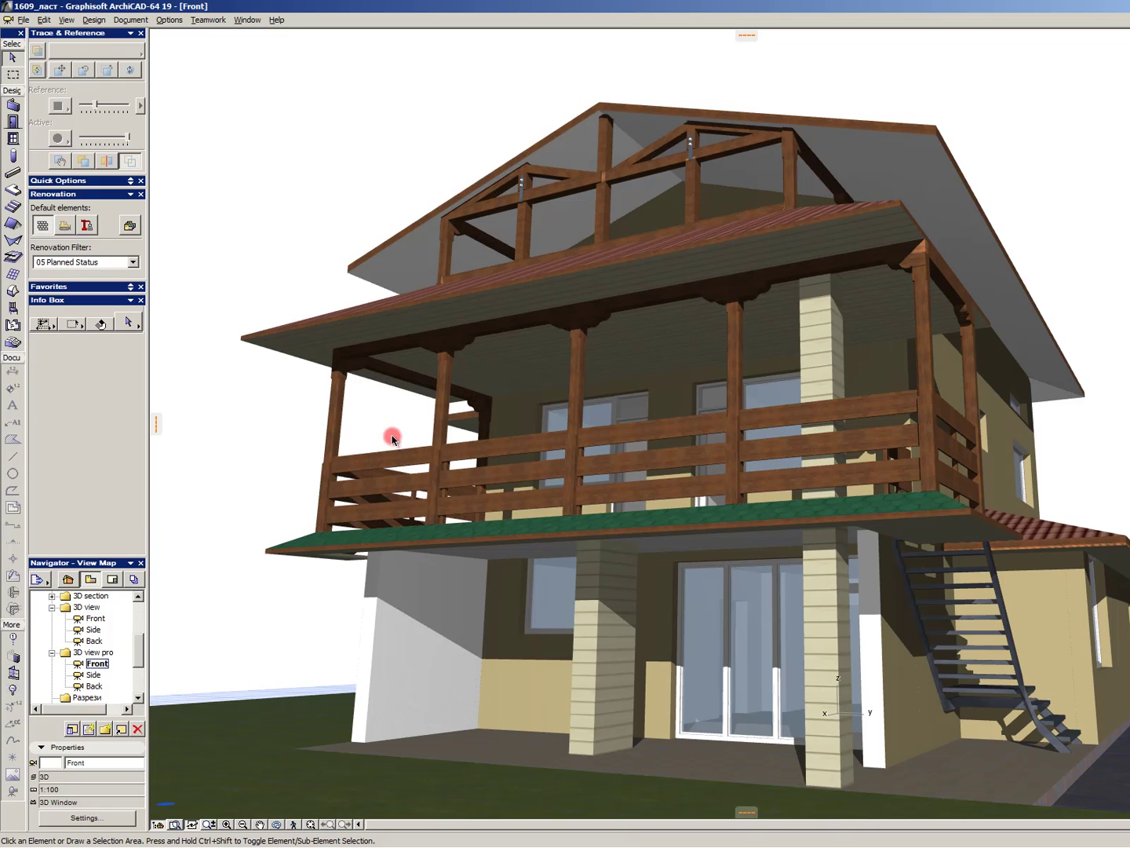
- Open the Side view from the 3D view pro folder and preview its photorendering
left_click(96, 666)
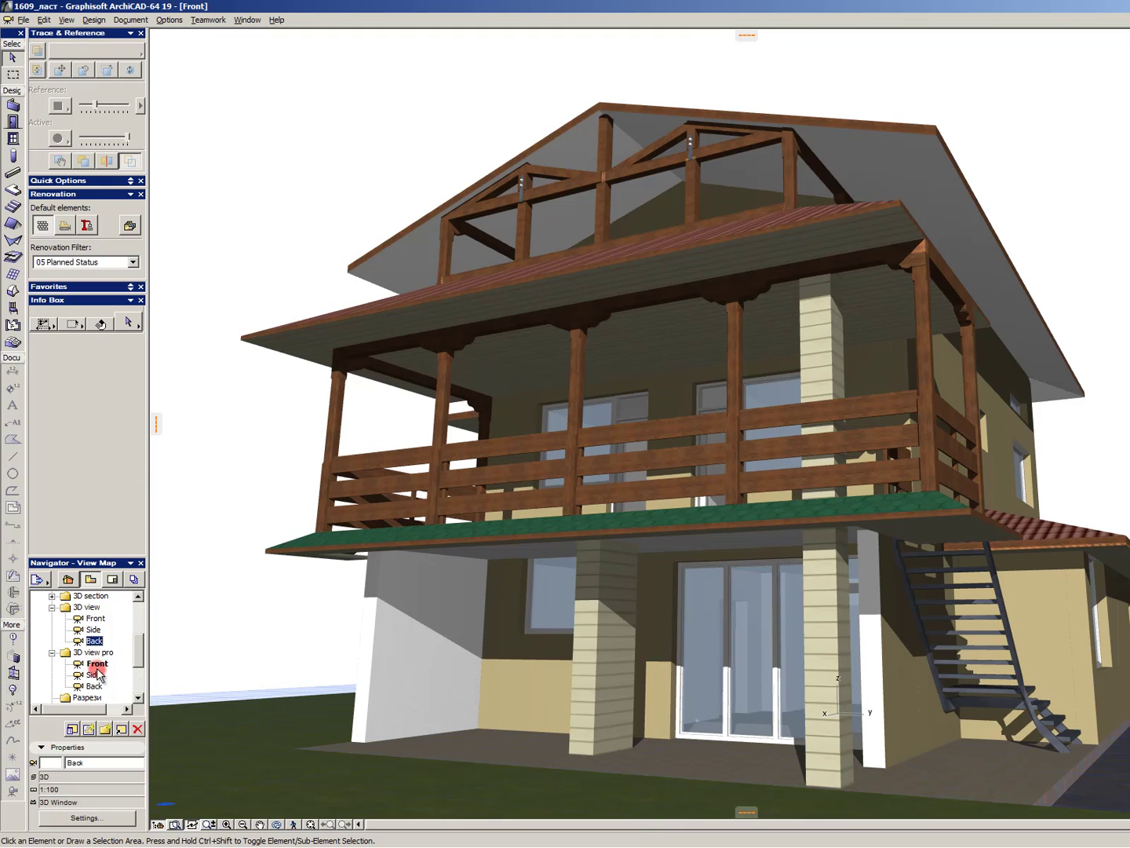
double_click(95, 675)
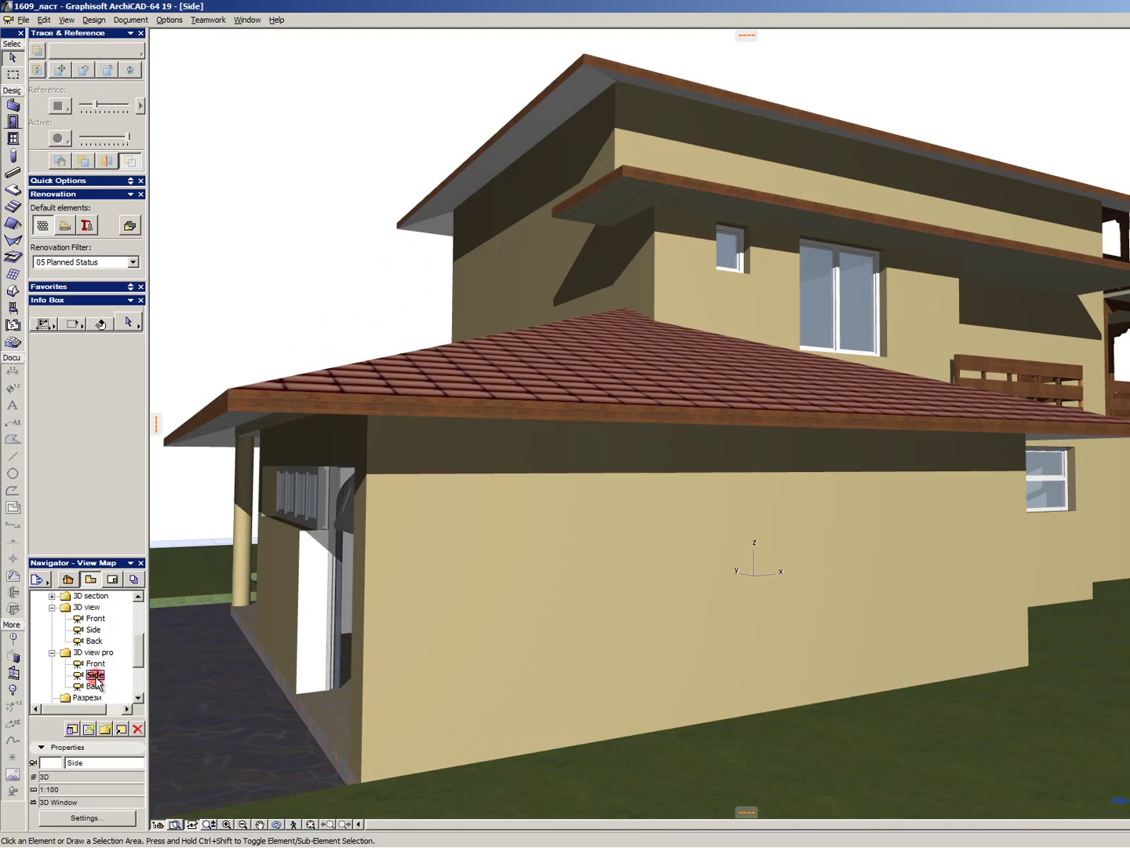
key("alt+F10")
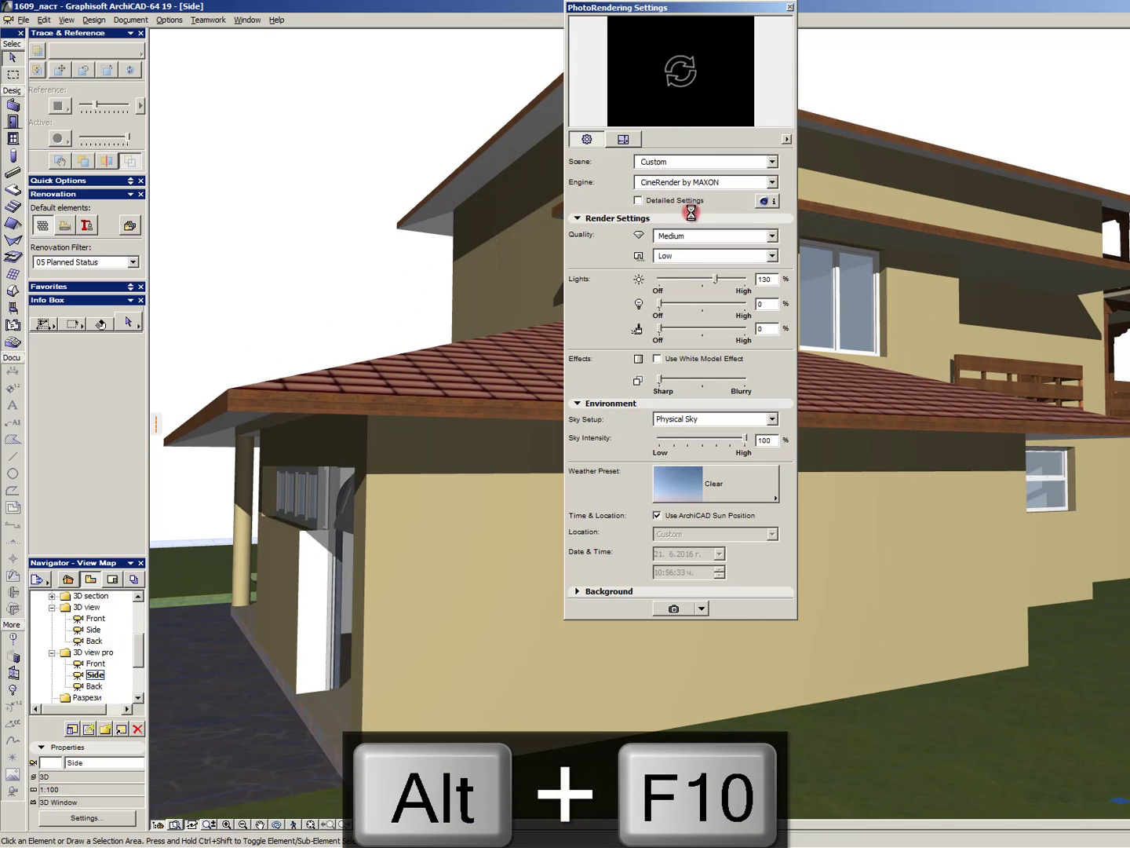
left_click(666, 77)
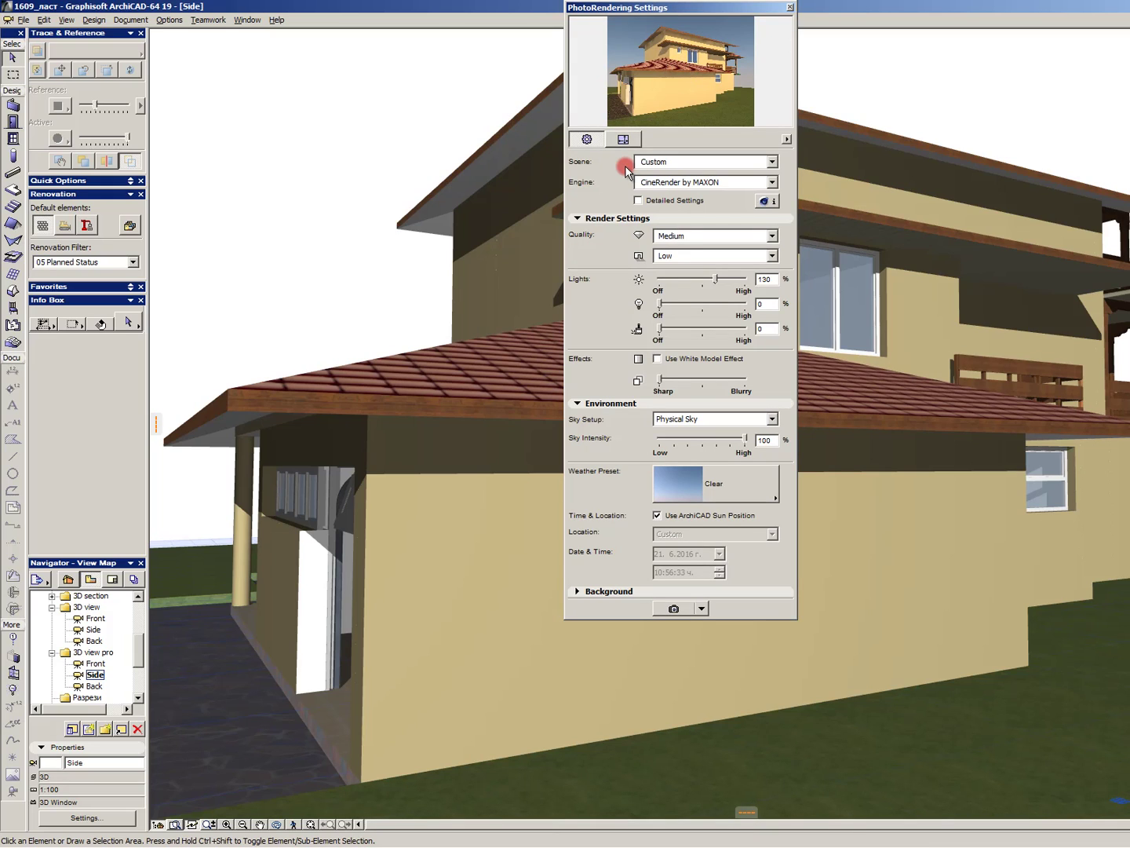
mouse_move(667, 118)
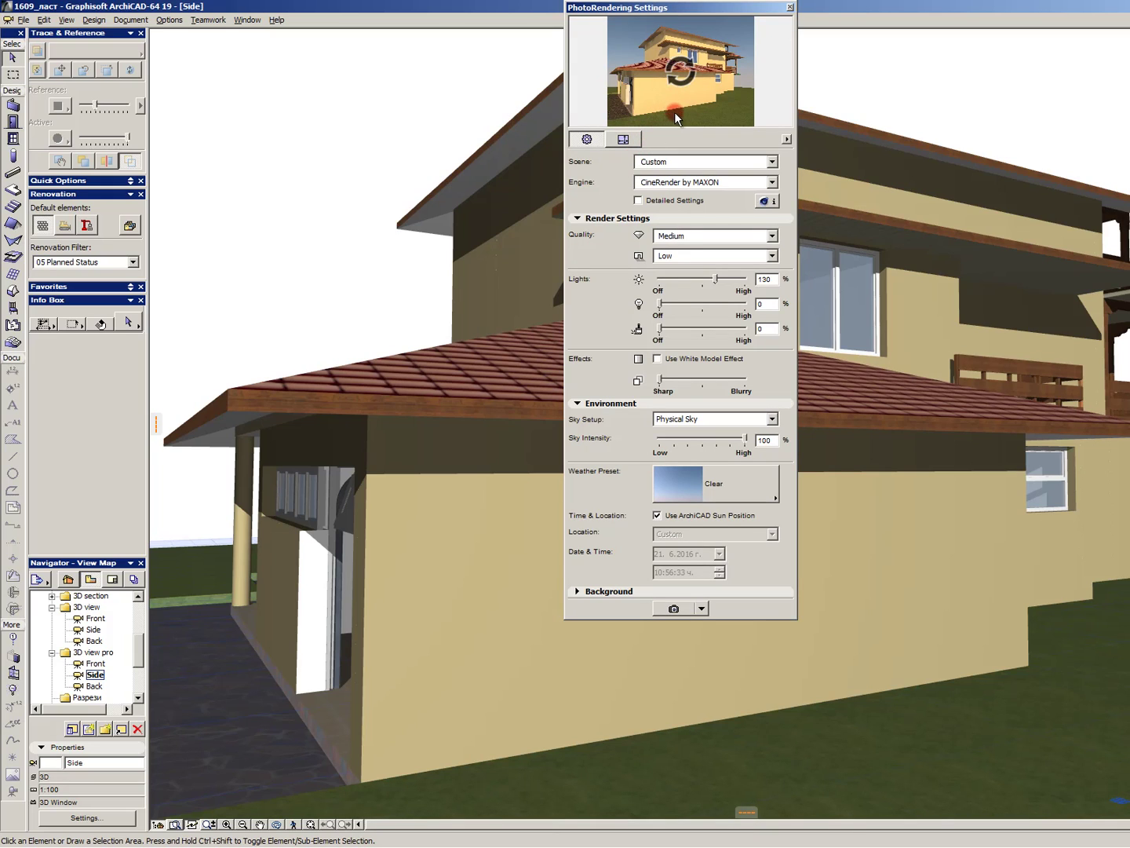
left_click(790, 8)
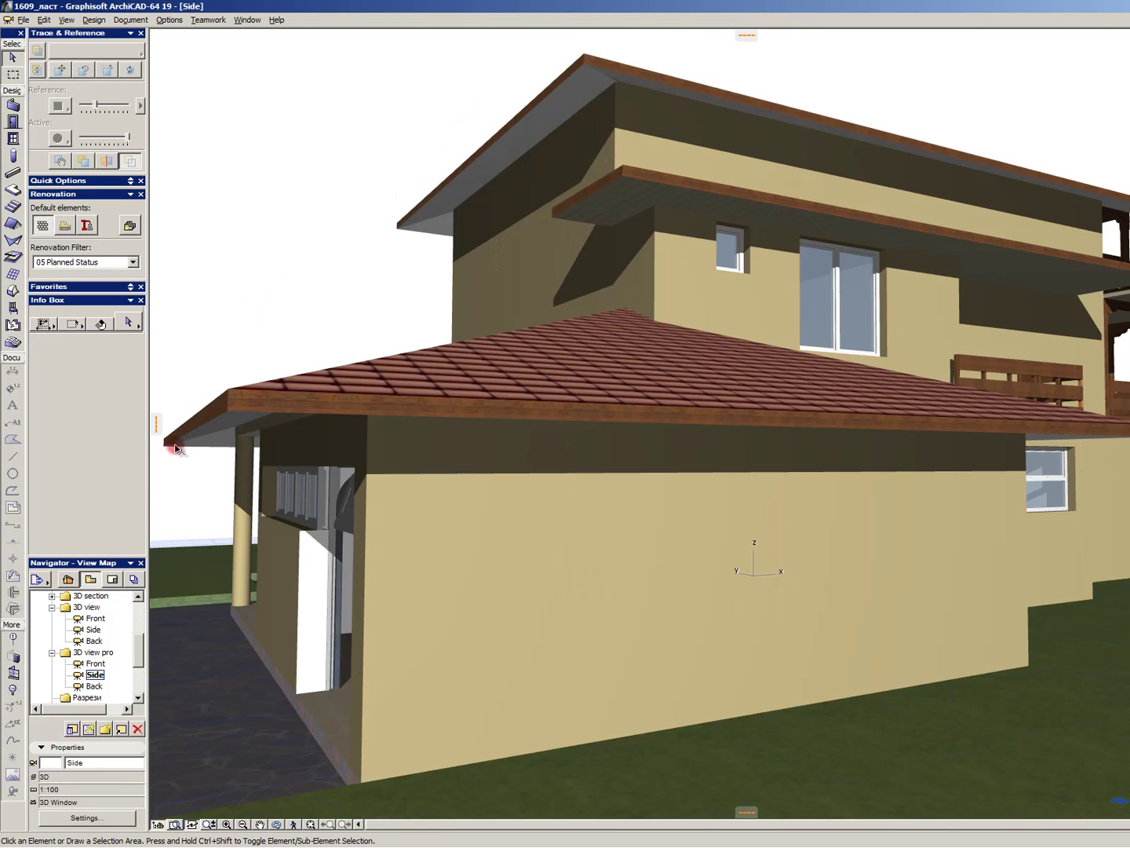
- Open the Back view from the 3D view pro folder and preview its photorendering
double_click(94, 688)
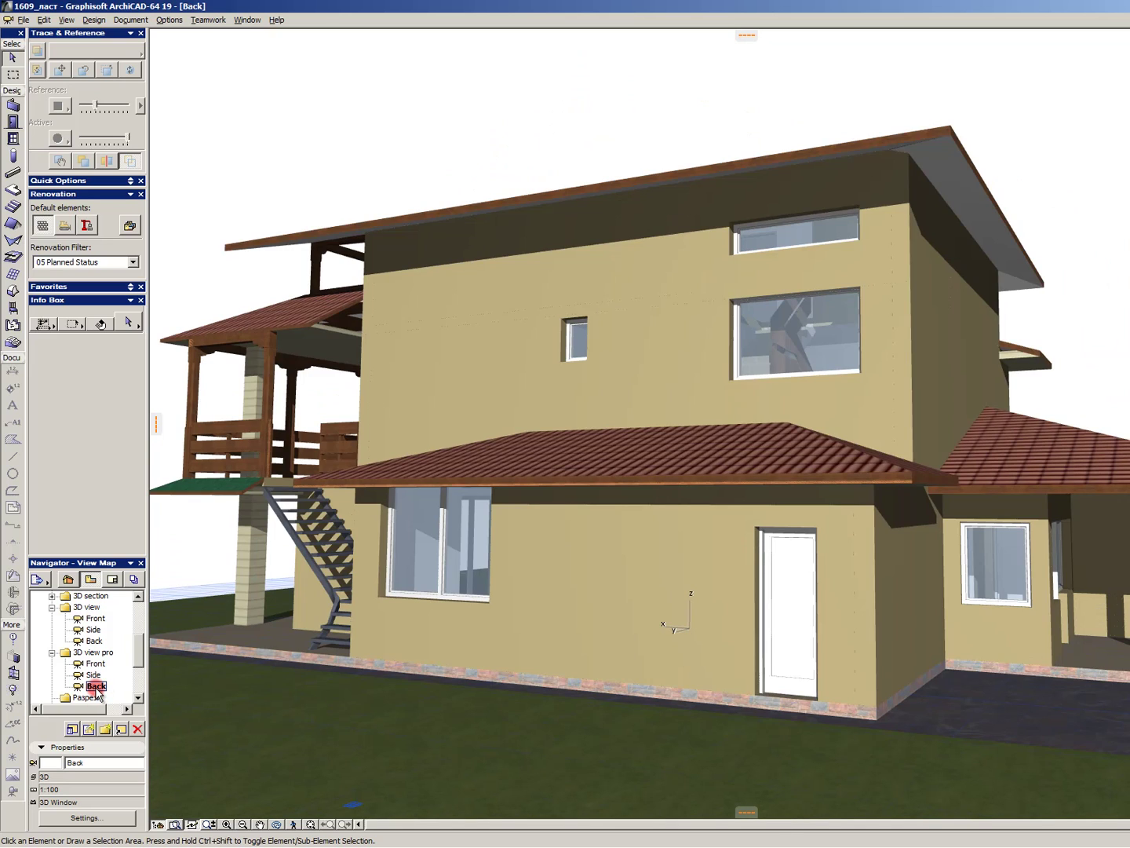
key("alt+F10")
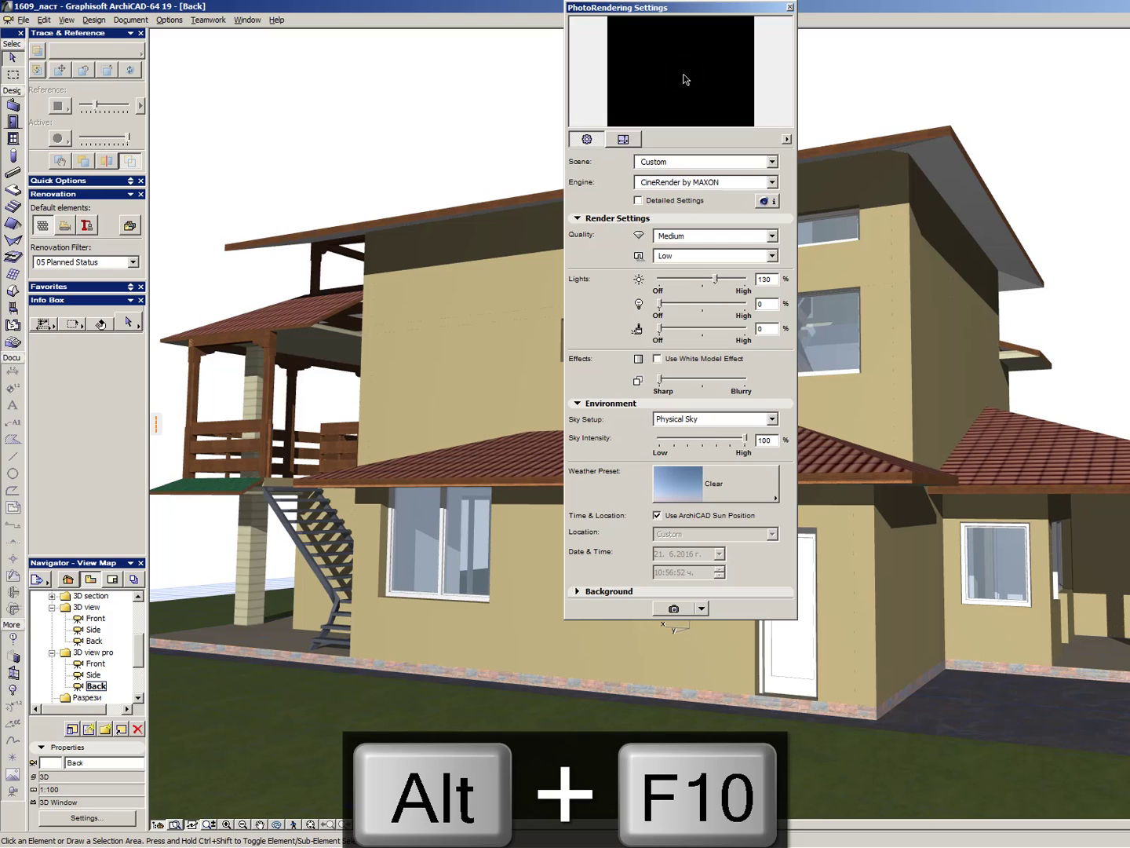
left_click(686, 78)
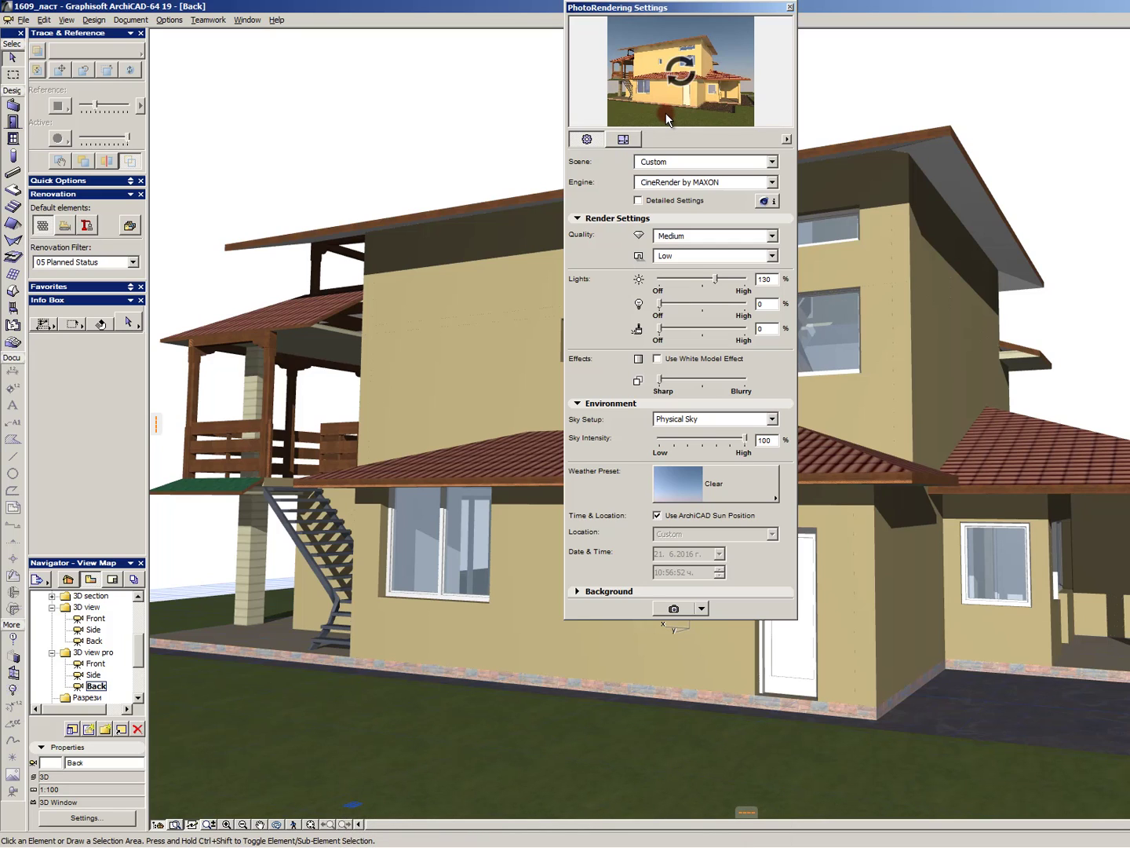
left_click(789, 7)
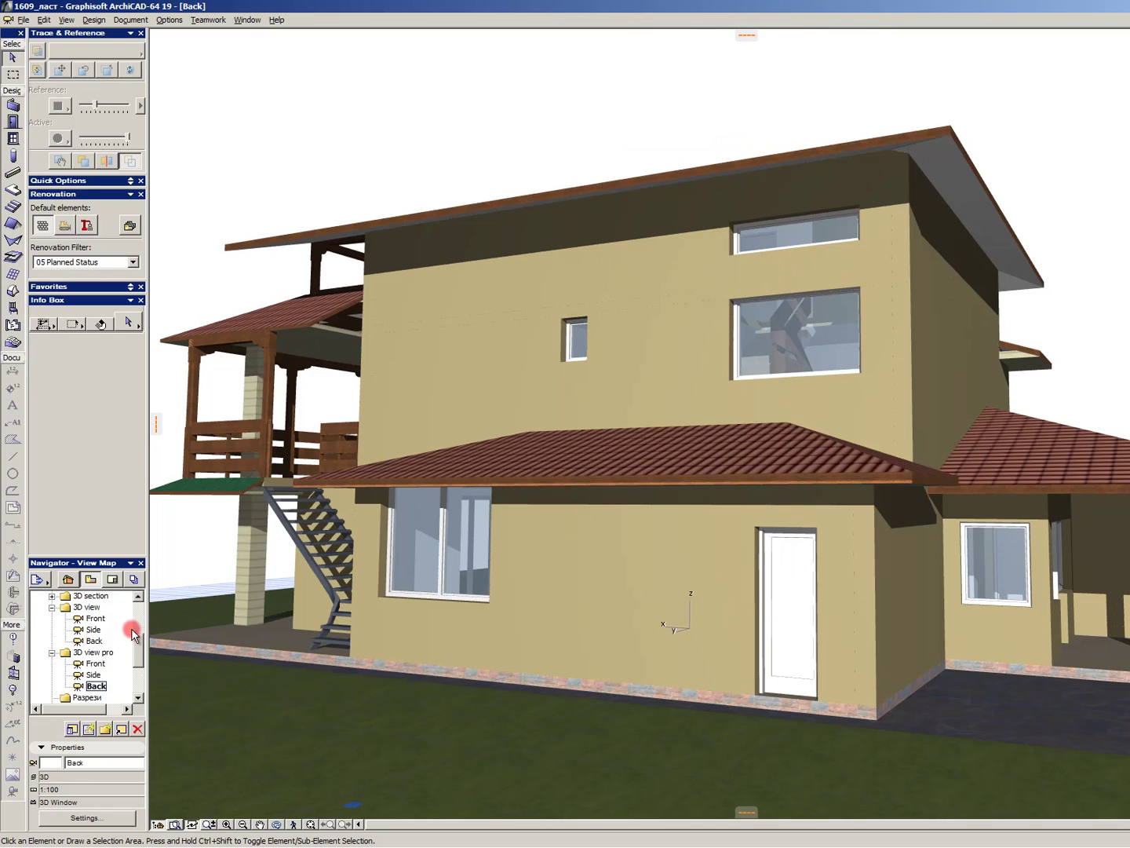
- Collapse the 3D view pro and 3D view folders in the View Map
left_click(95, 640)
left_click(51, 653)
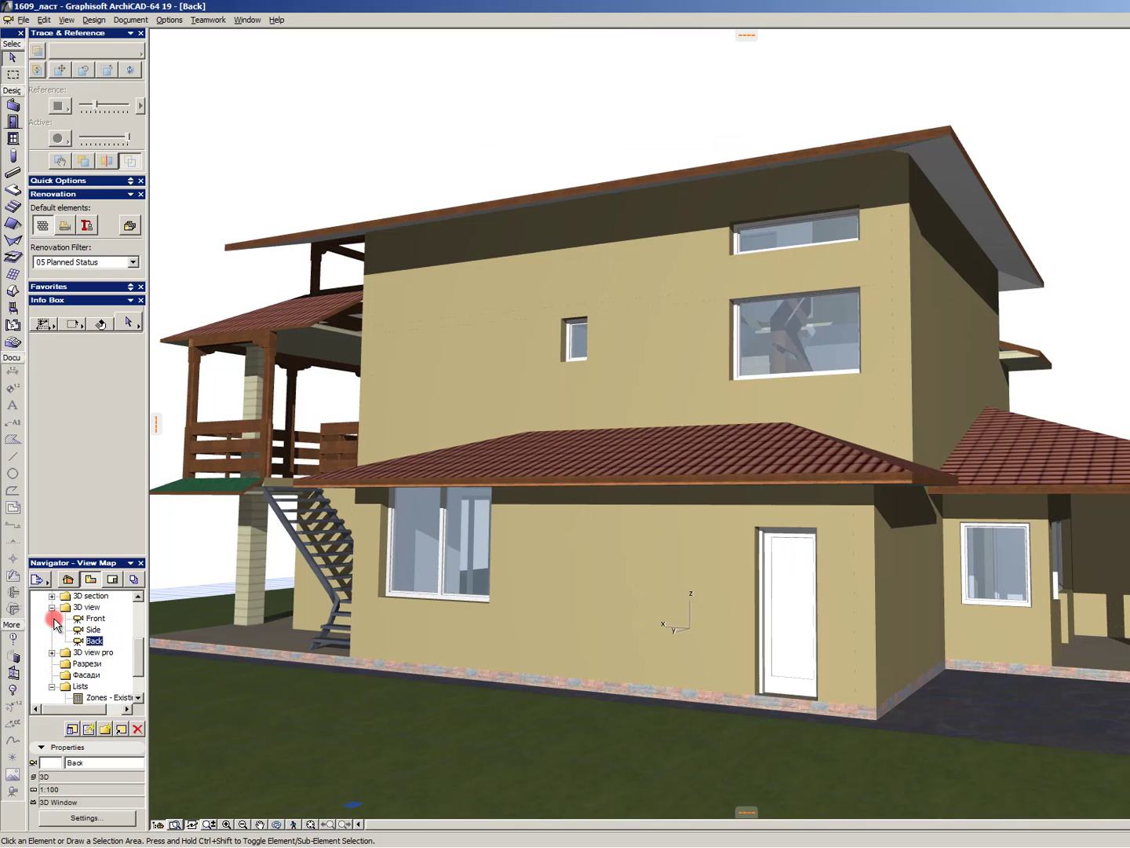
left_click(50, 609)
left_click(52, 631)
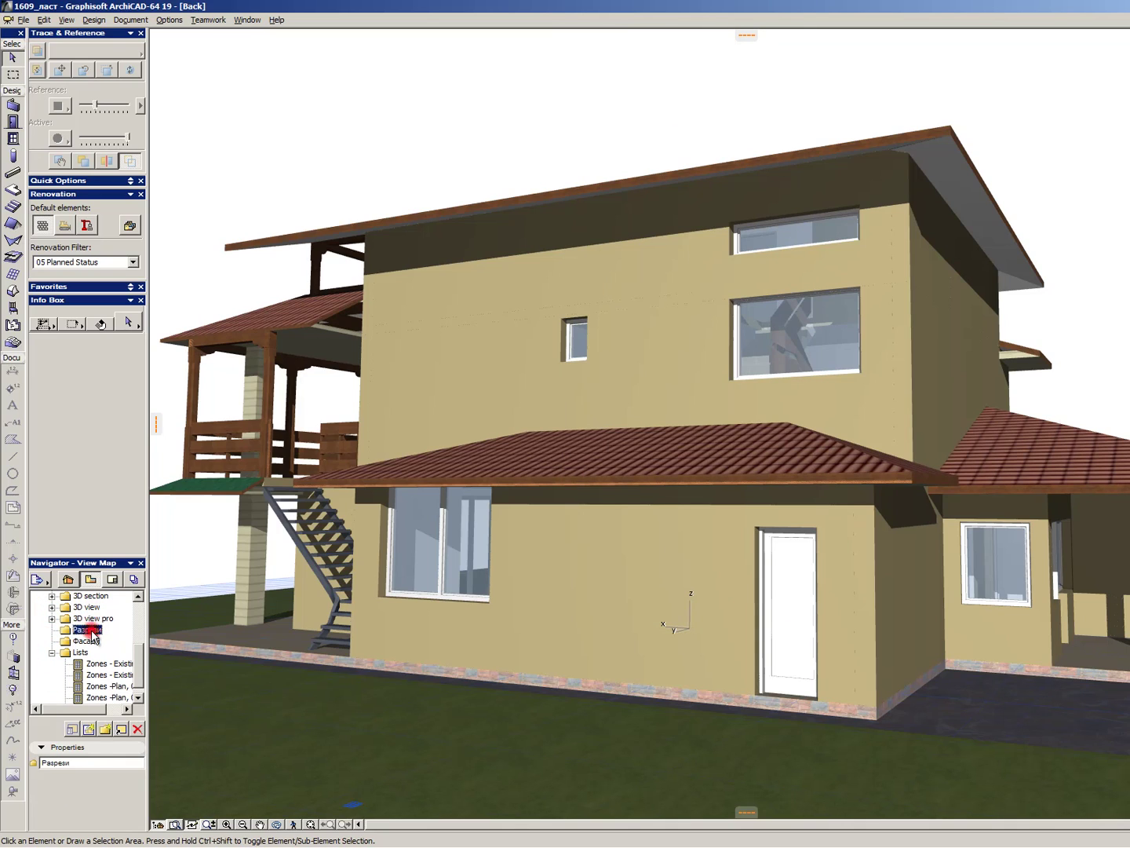
- Duplicate the 3D view pro and 3D view folders in the View Map
left_click(96, 631)
left_click(96, 619)
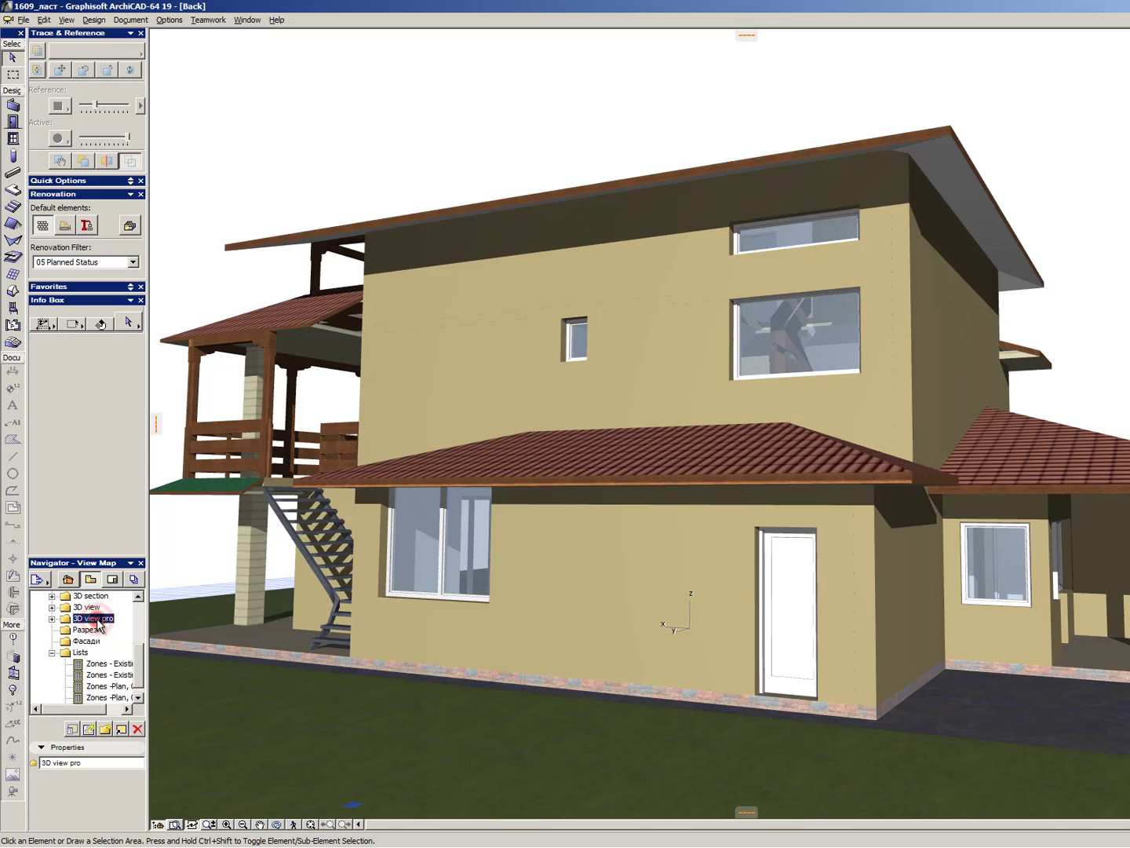
left_click(83, 608, "ctrl")
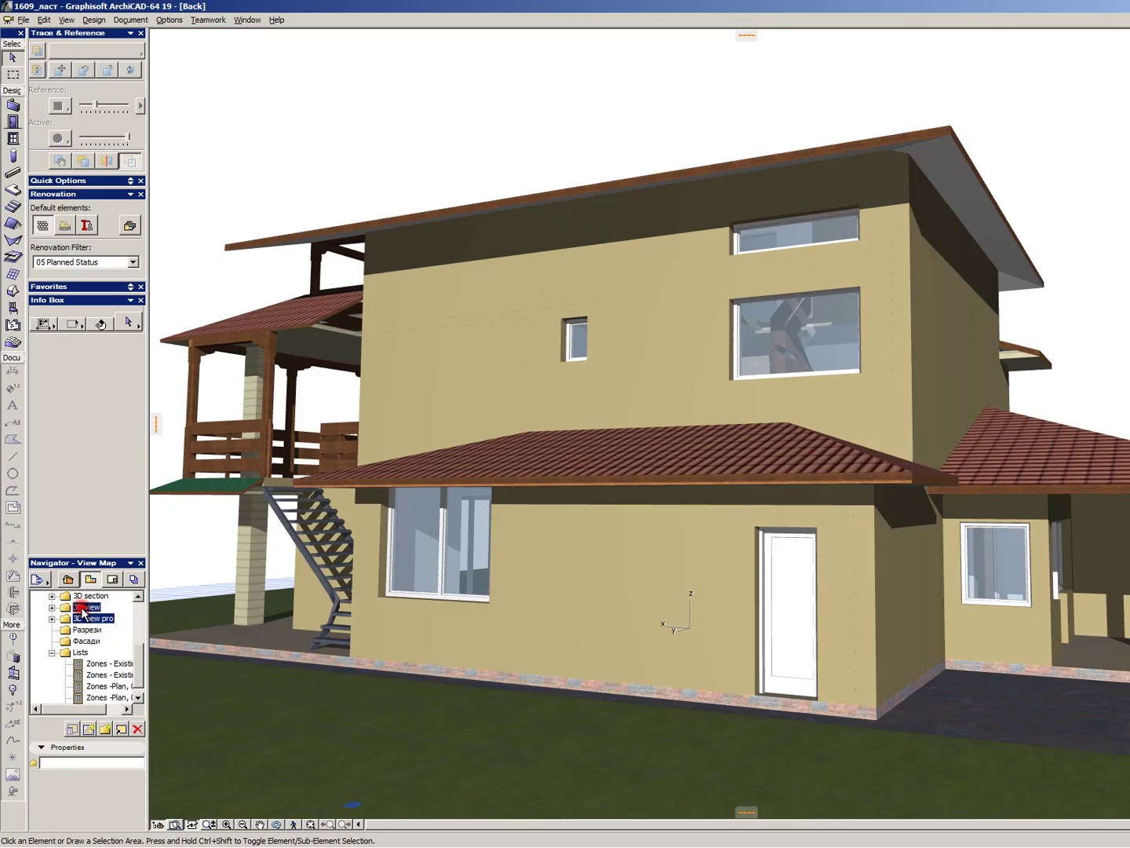
right_click(87, 615)
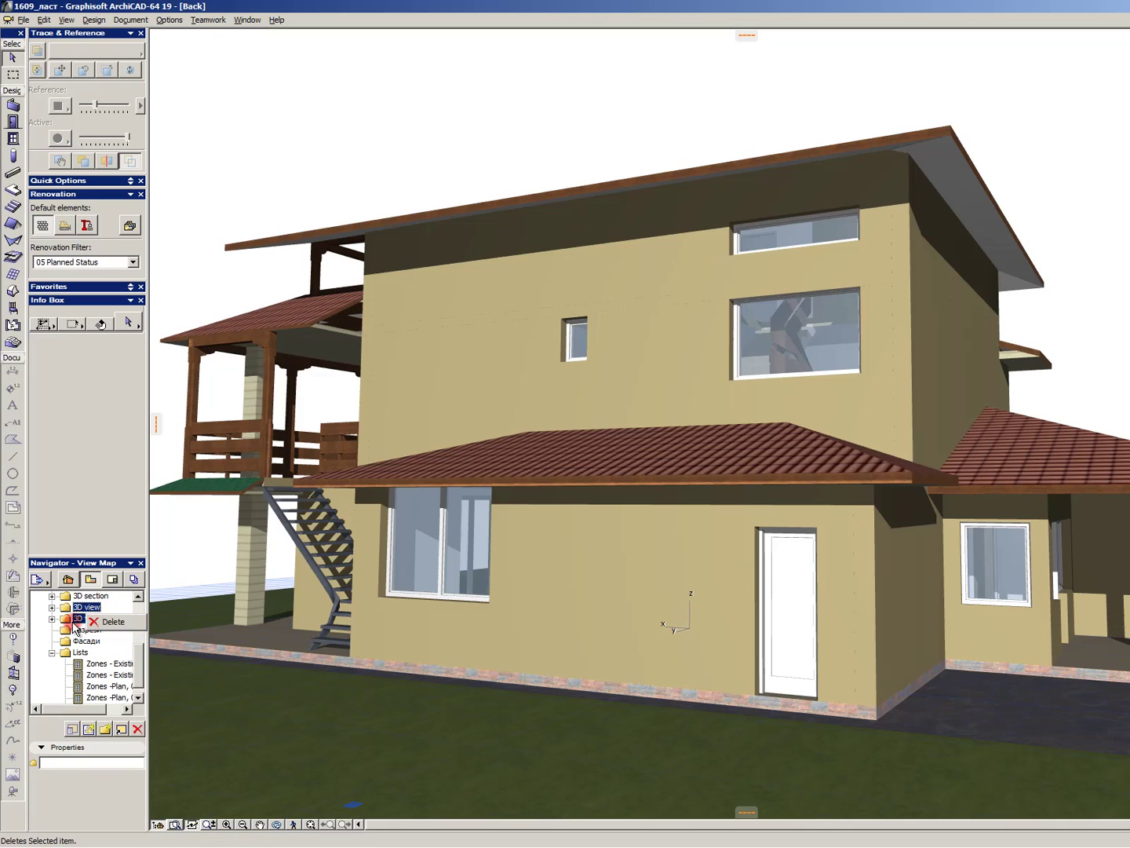
left_click(79, 620)
right_click(81, 623)
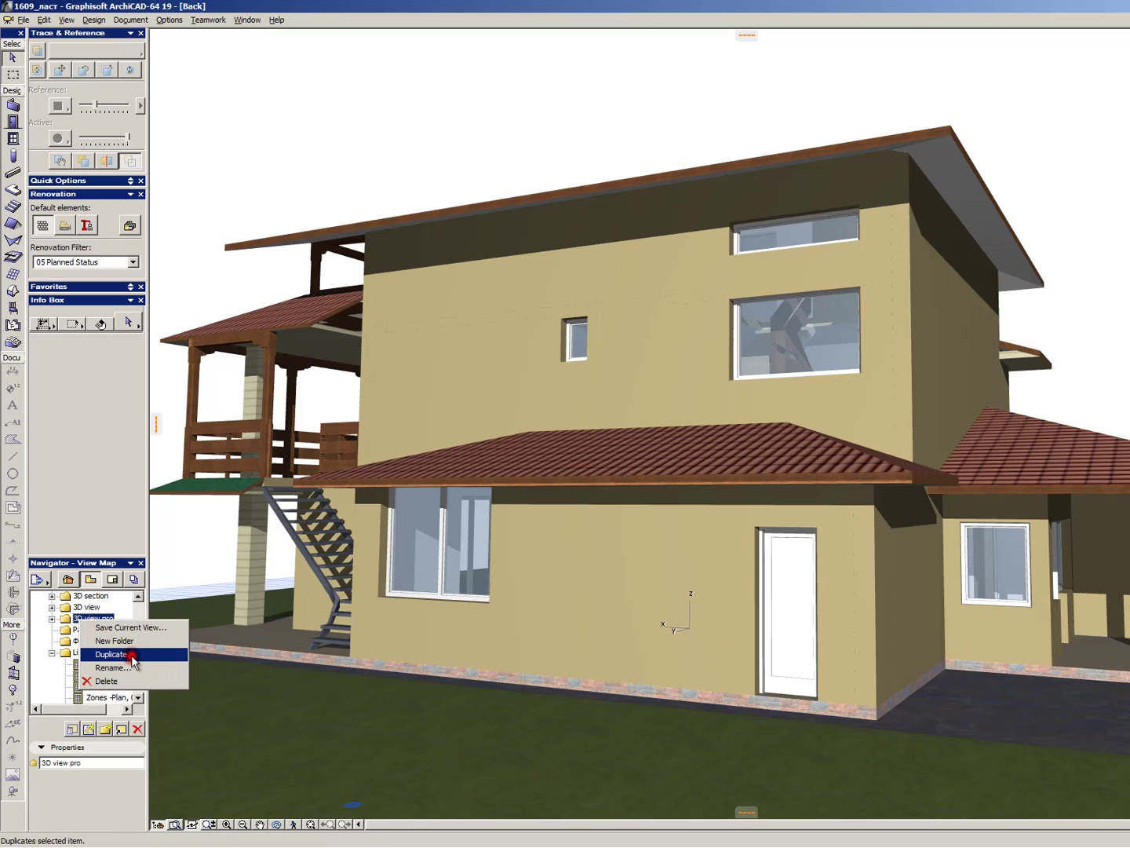
left_click(126, 656)
right_click(98, 609)
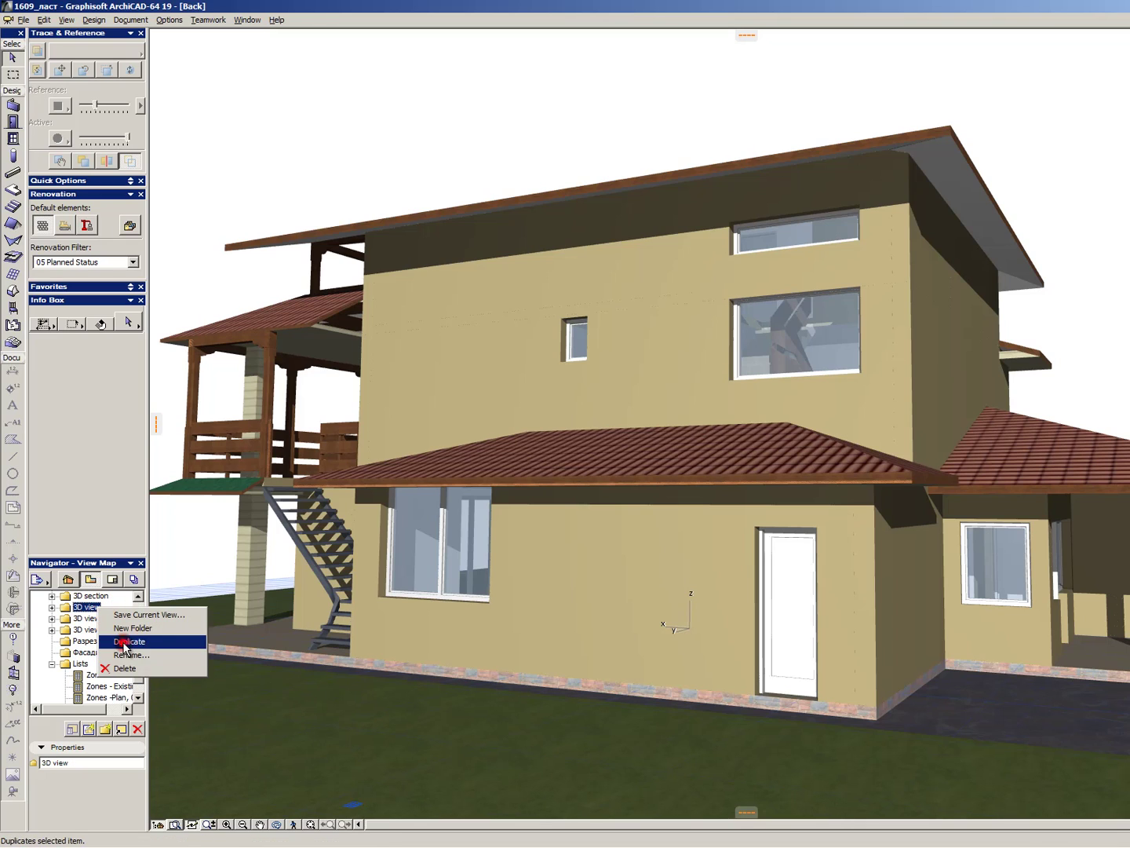
left_click(117, 646)
left_click_drag(128, 645, 125, 643)
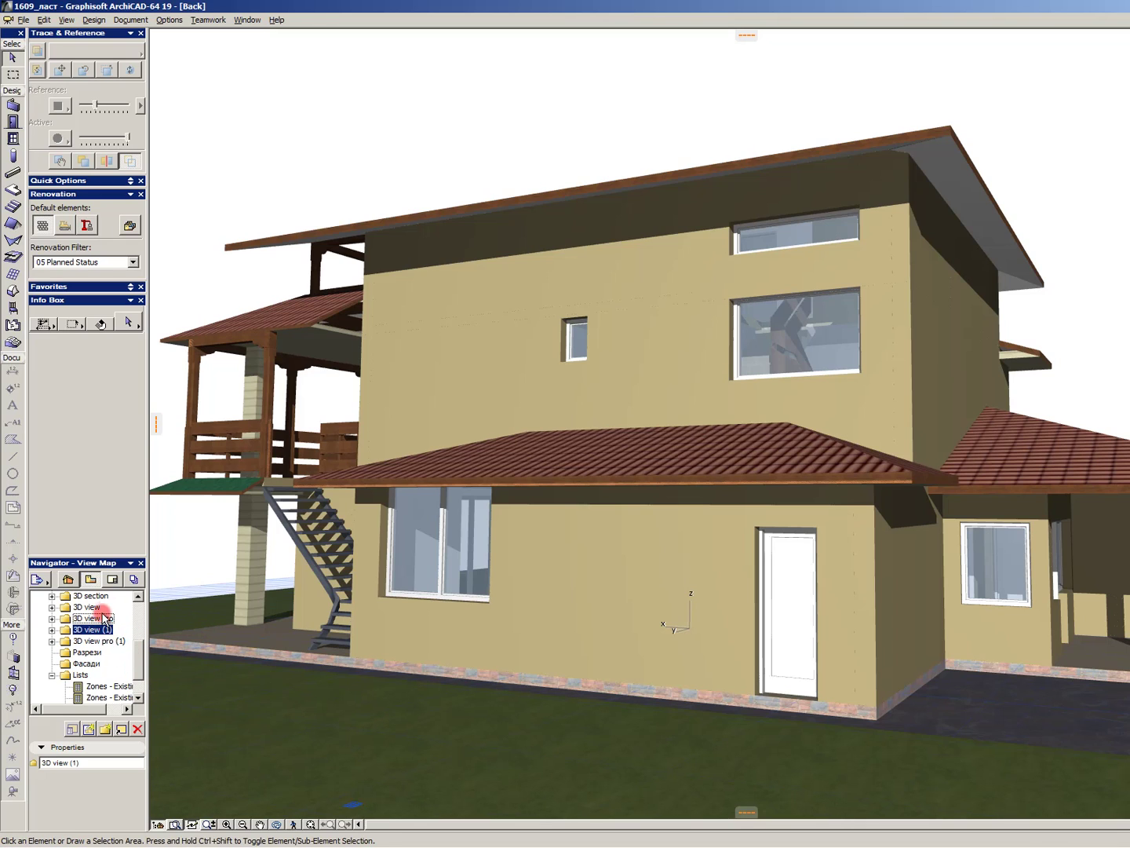
- Rename the original 3D view folder as "3D view existing"
right_click(105, 611)
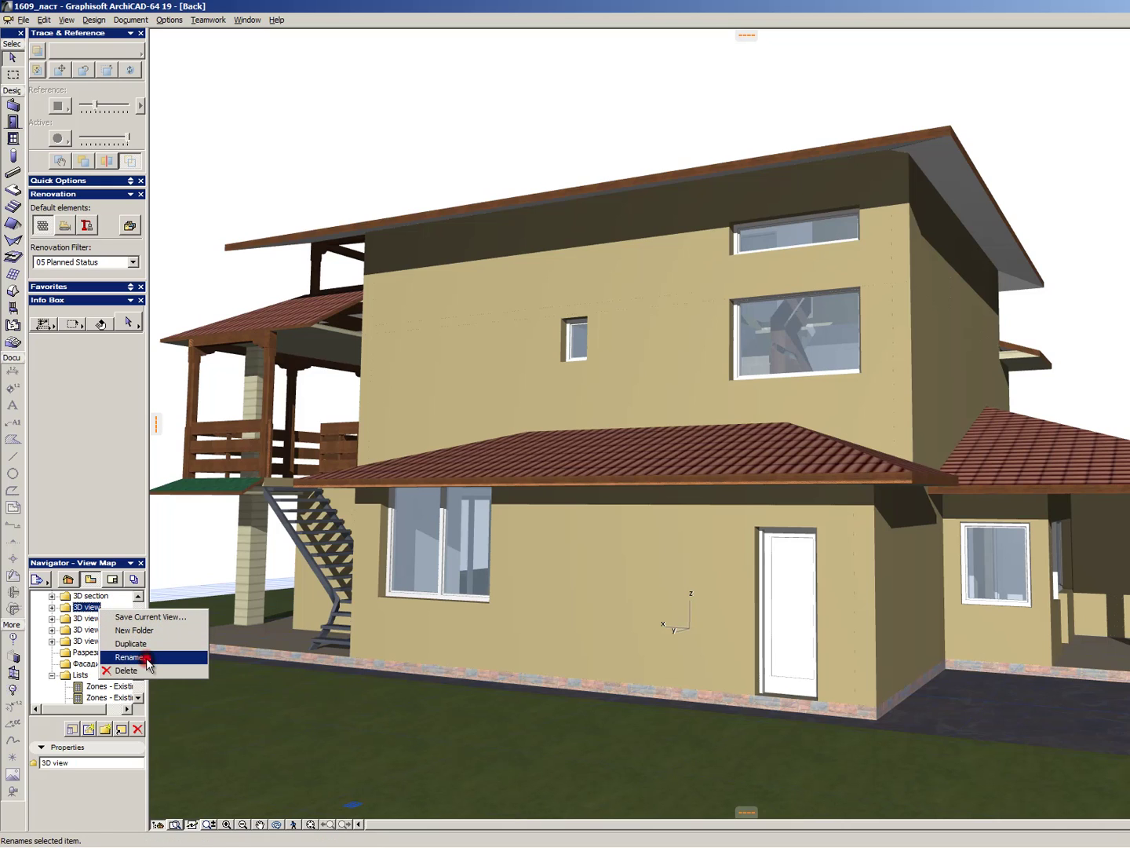
left_click(137, 660)
left_click(678, 304)
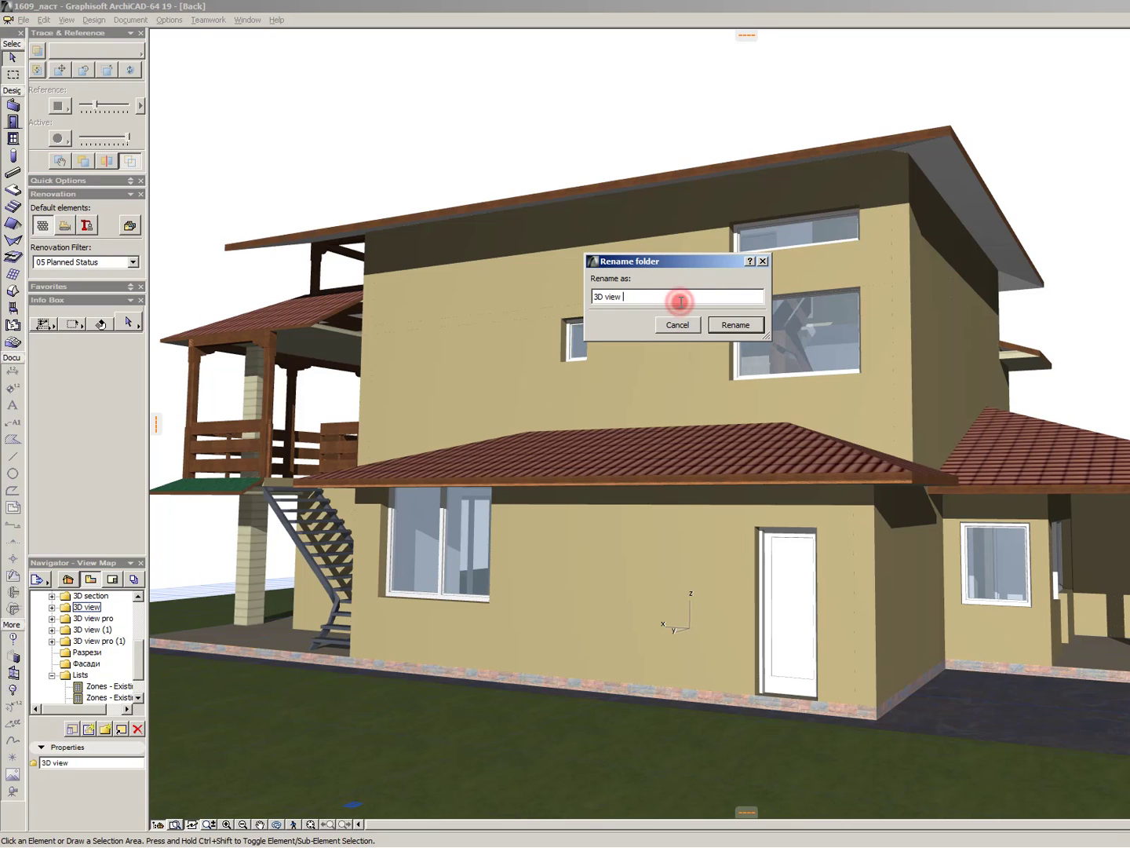
key("Return")
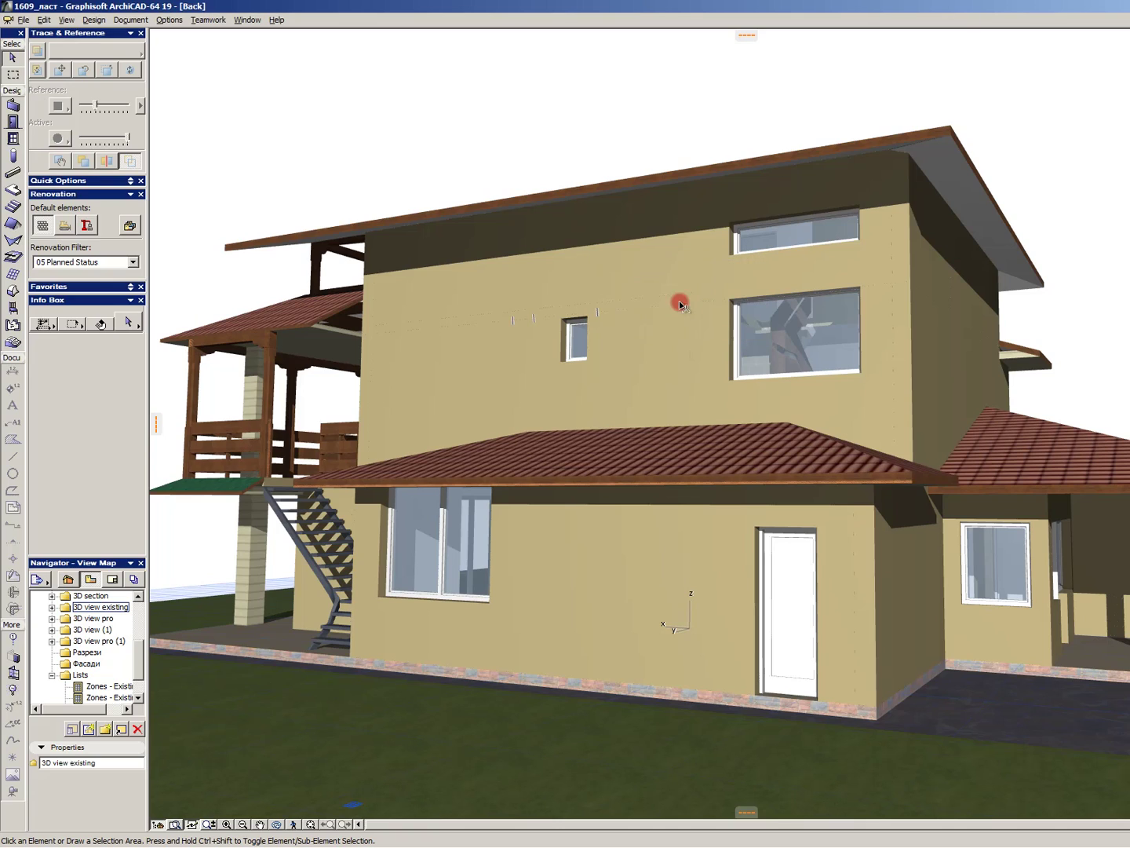
left_click(95, 630)
left_click(102, 641)
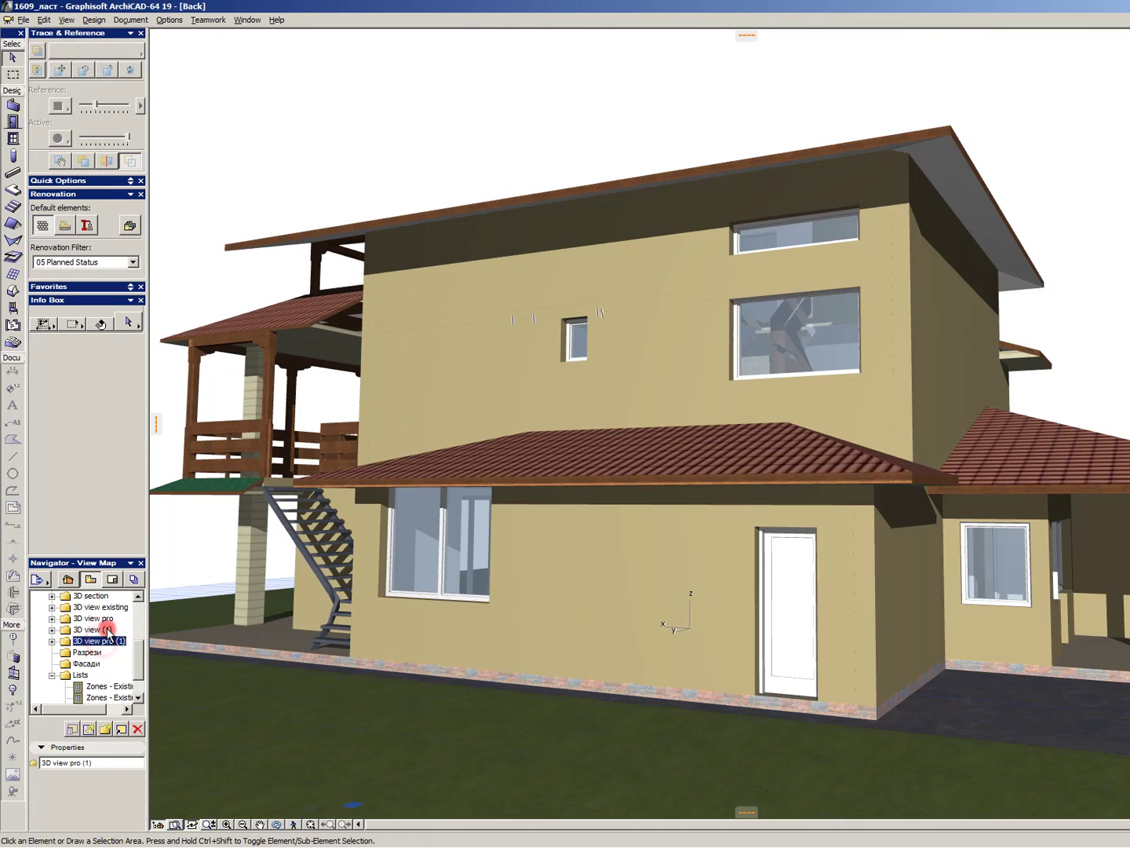
left_click(109, 630)
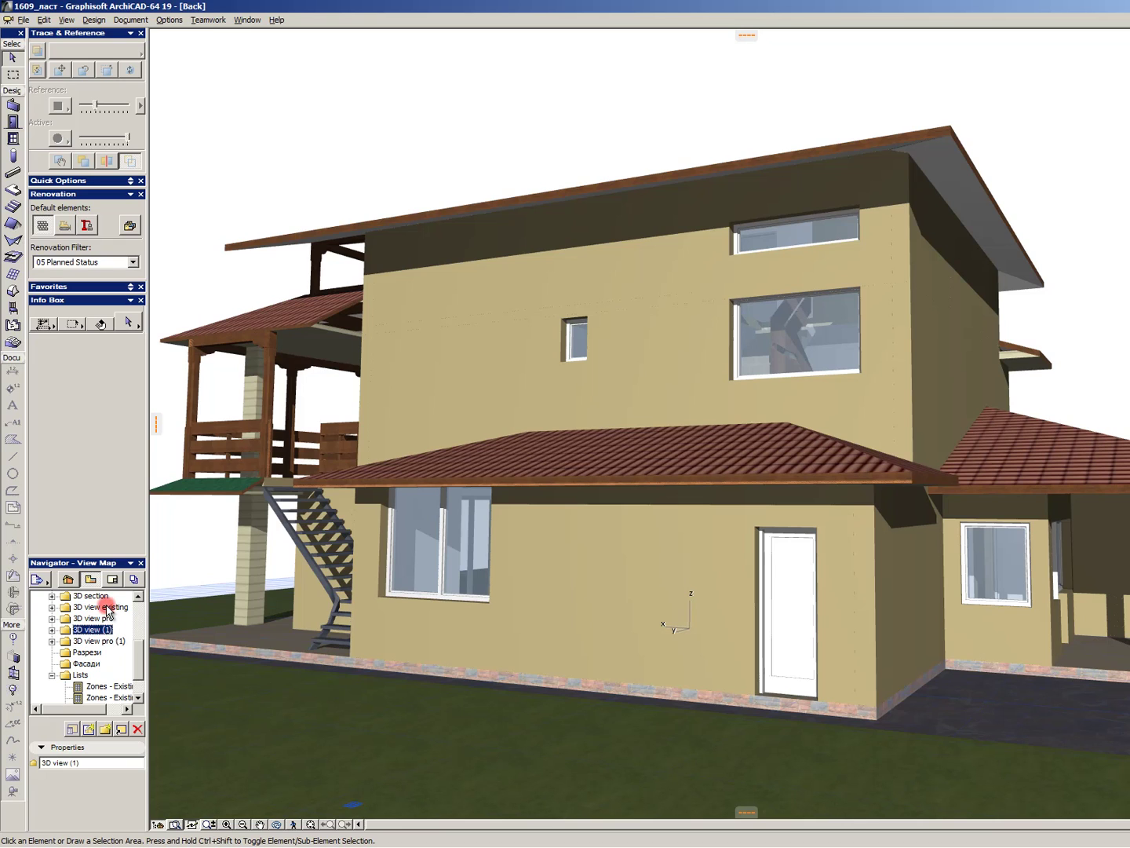
- Open the Front view from the 3D view existing folder and render it
left_click(107, 607)
double_click(108, 609)
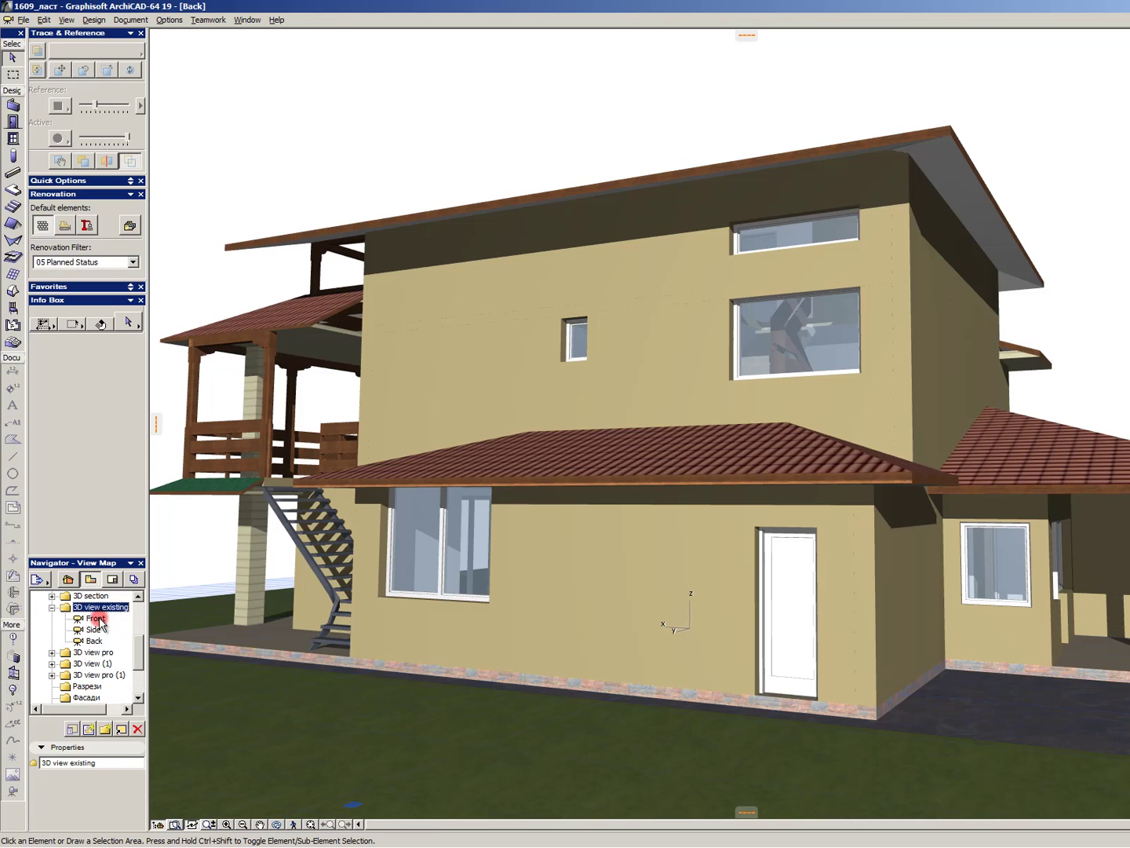
double_click(97, 618)
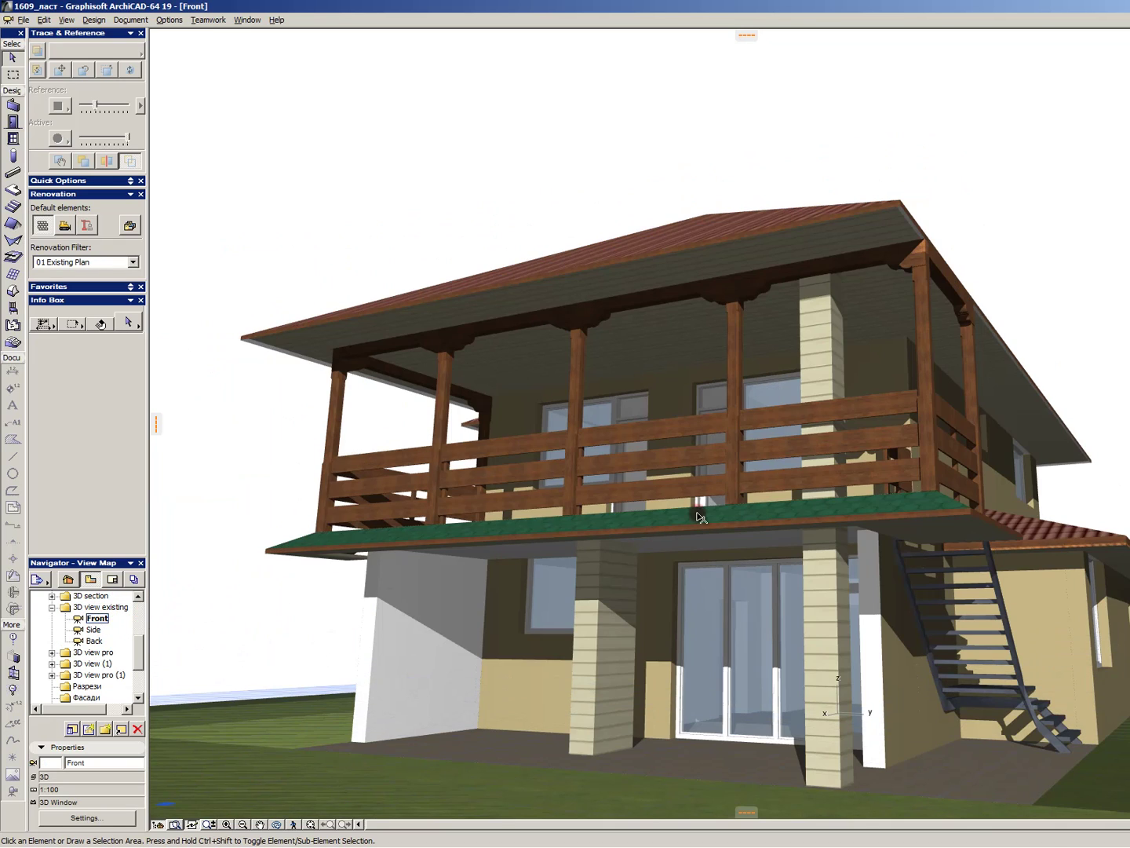
key("F10")
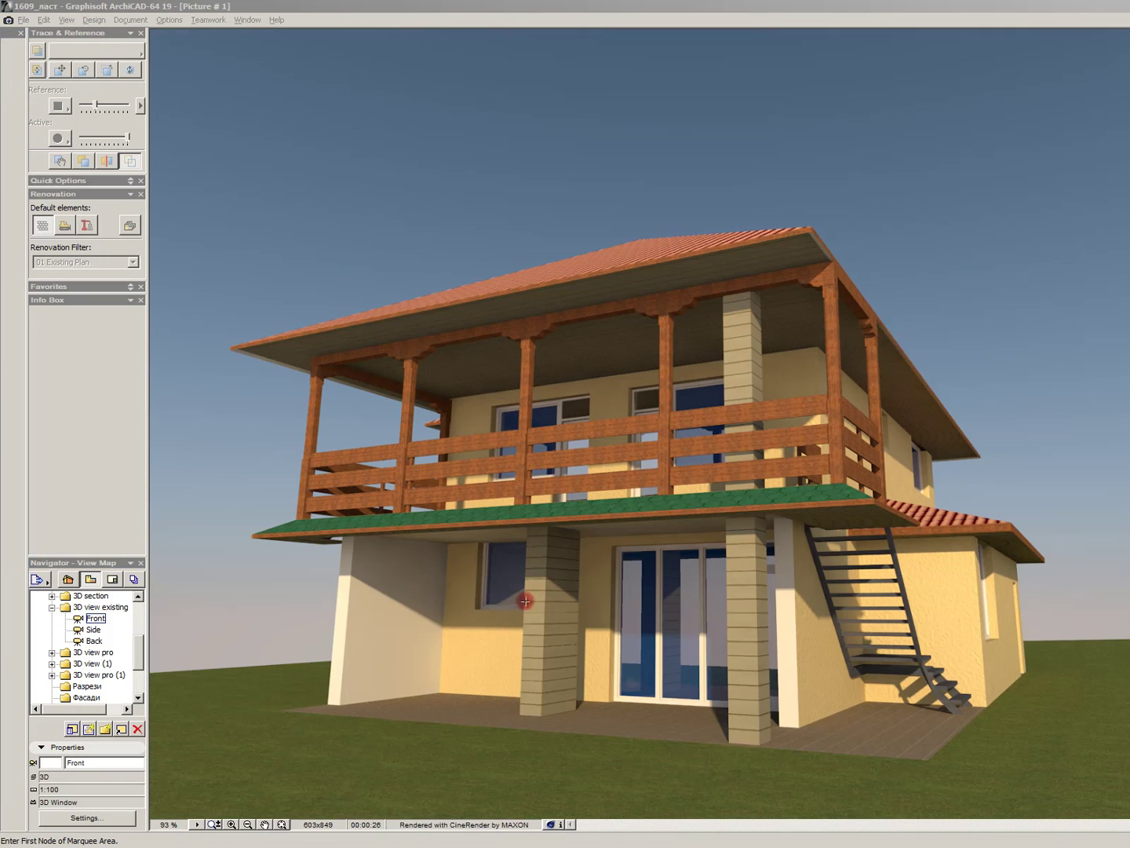
- Save the rendered picture of the existing front as Front_ex.png in the 21_06 folder
key("ctrl+shift+s")
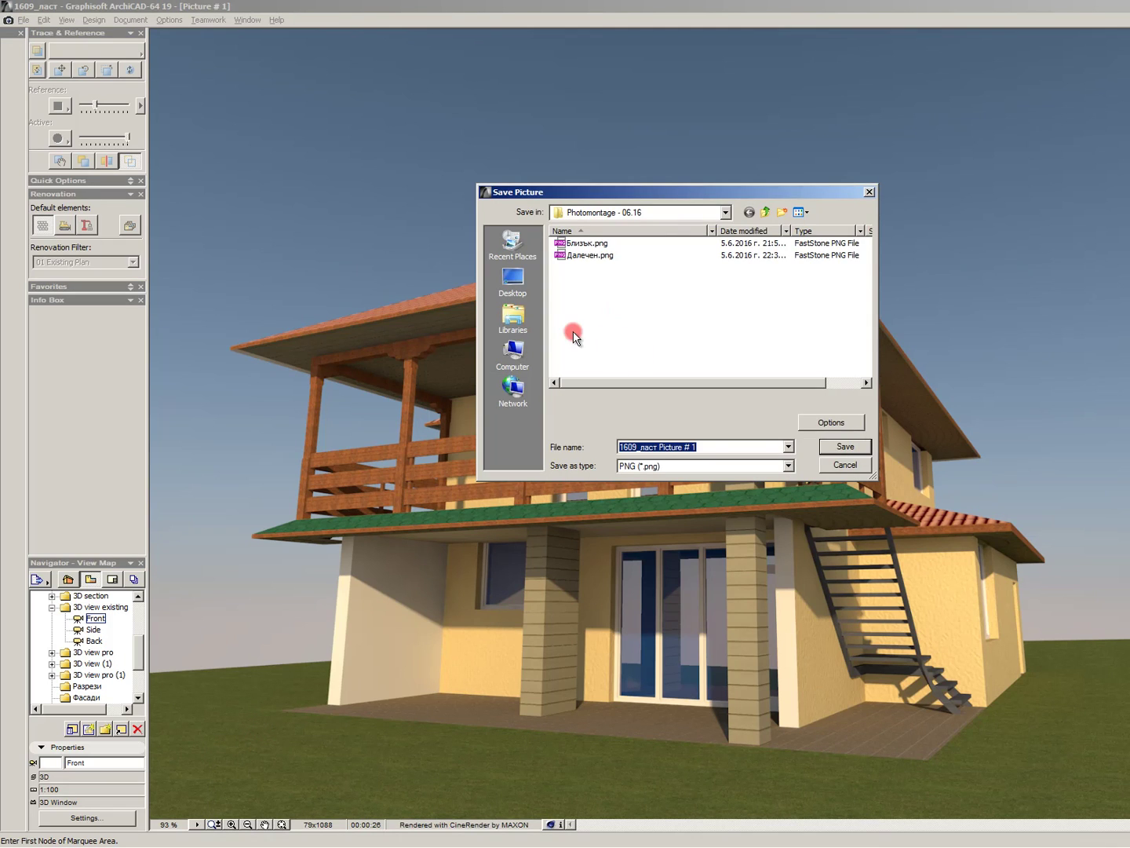
left_click(762, 212)
left_click(762, 212)
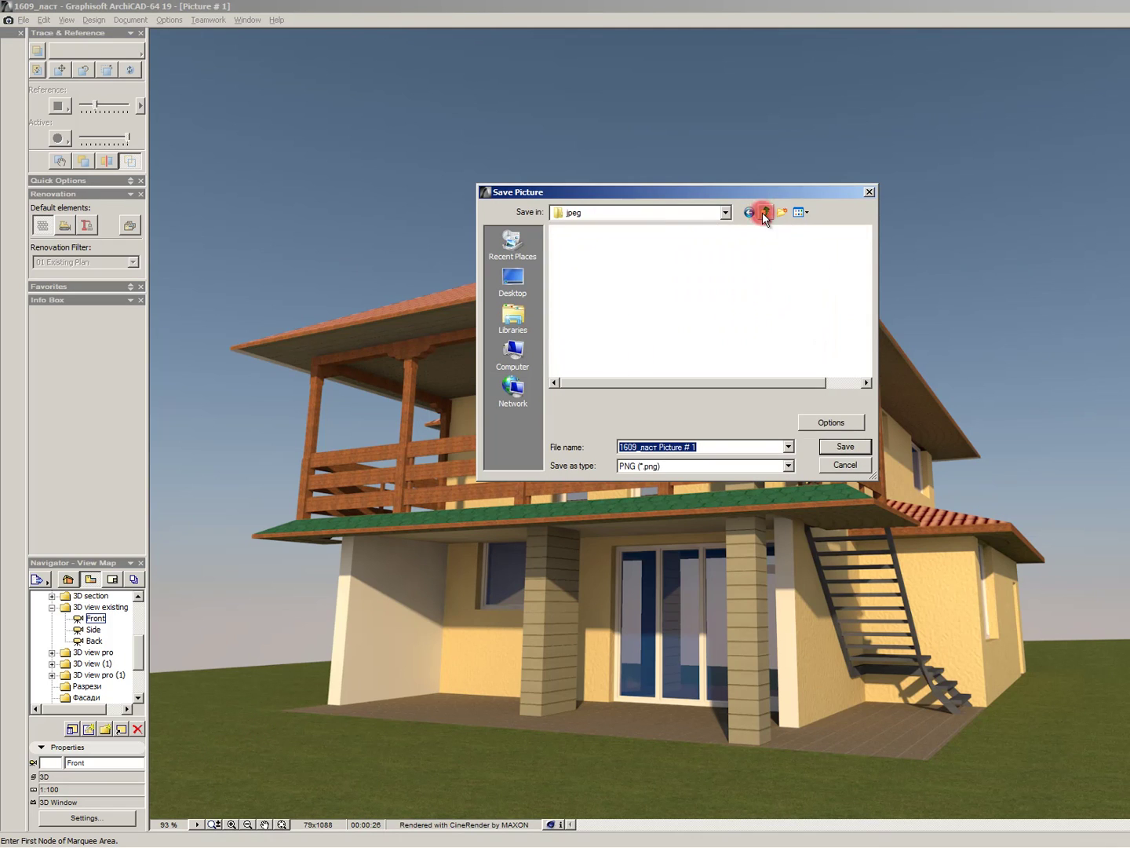
left_click(763, 212)
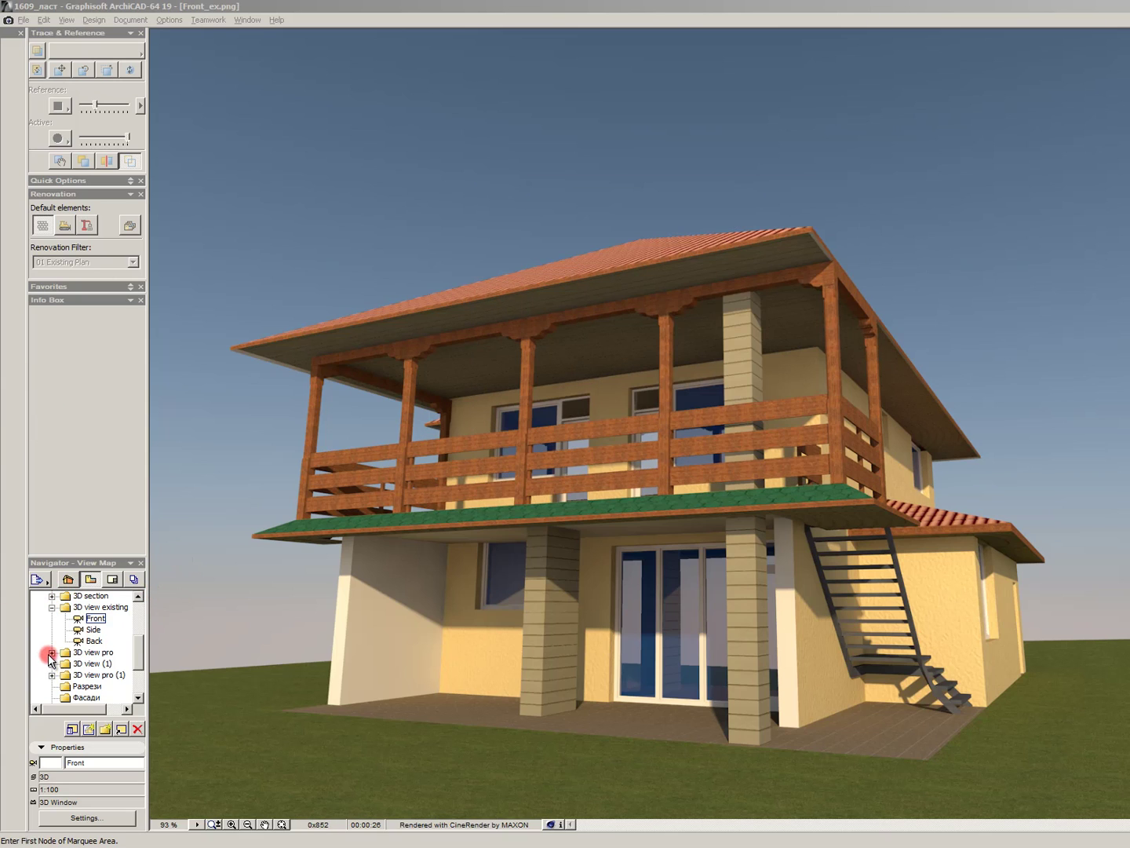
- Render the Front view from the 3D view pro folder and save the picture as Front_pro.png in the 21_06 folder
left_click(52, 652)
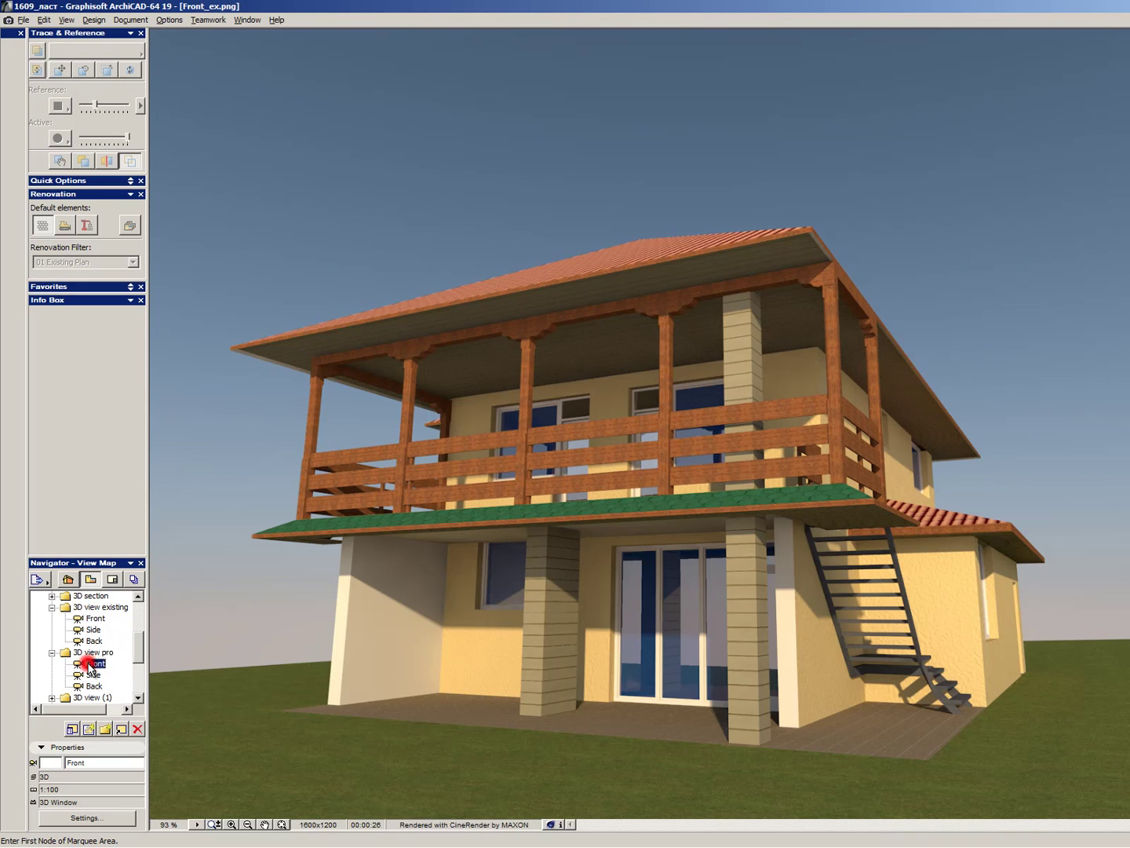
double_click(90, 665)
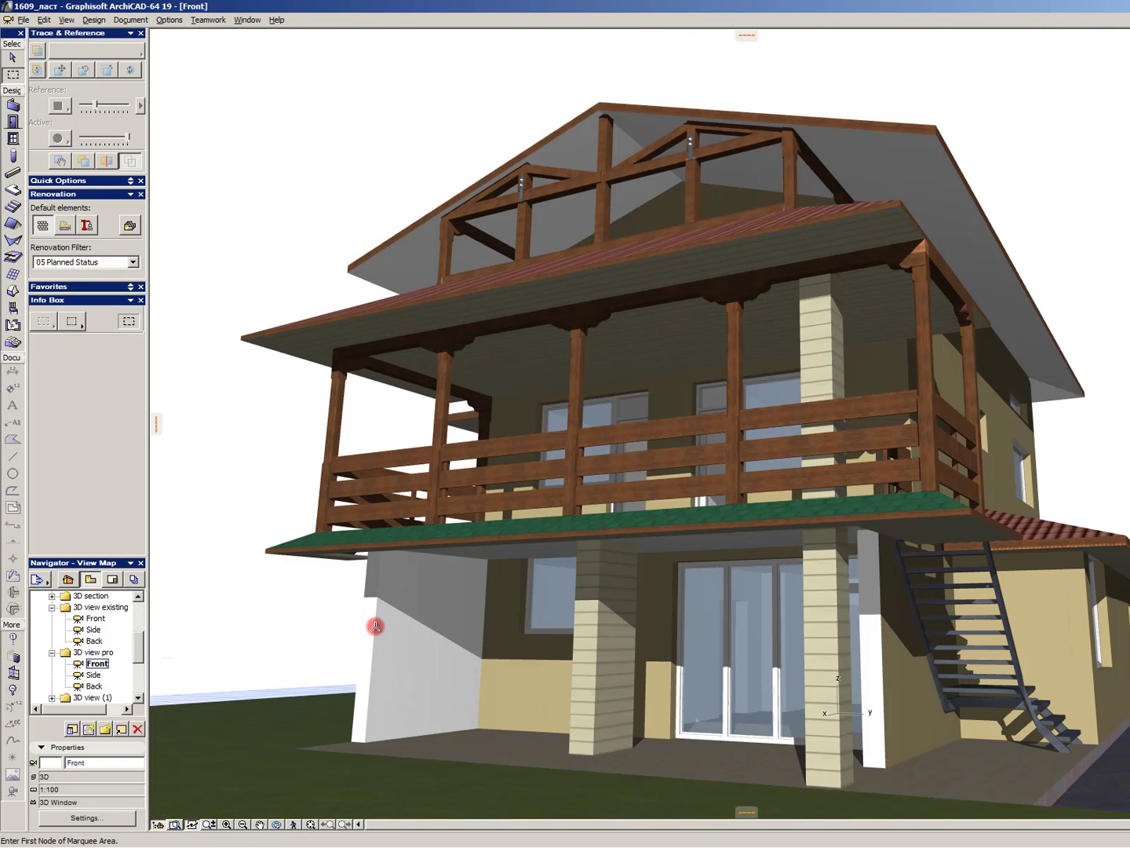
key("F10")
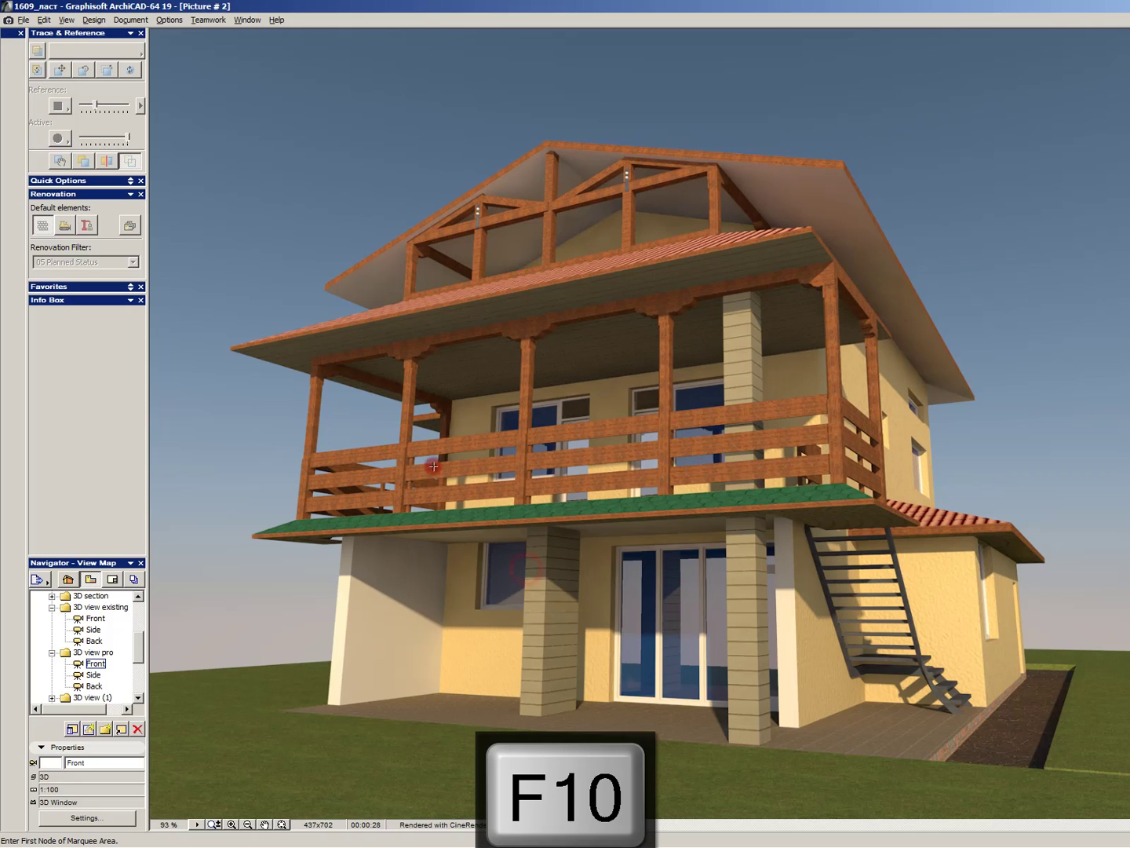
key("ctrl+shift+s")
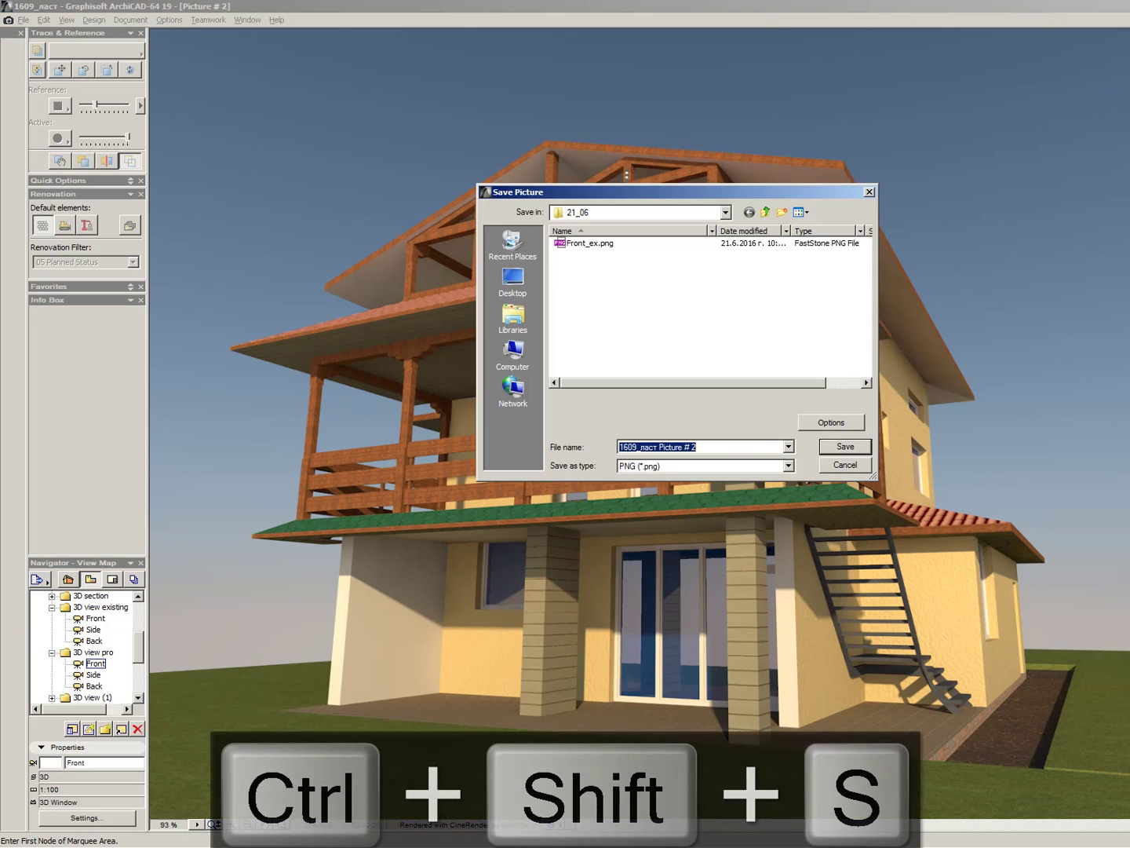
key("Return")
- Open the layout 03.1 3D views 01 from the 03 3D views subset of the Layout Book
left_click(113, 579)
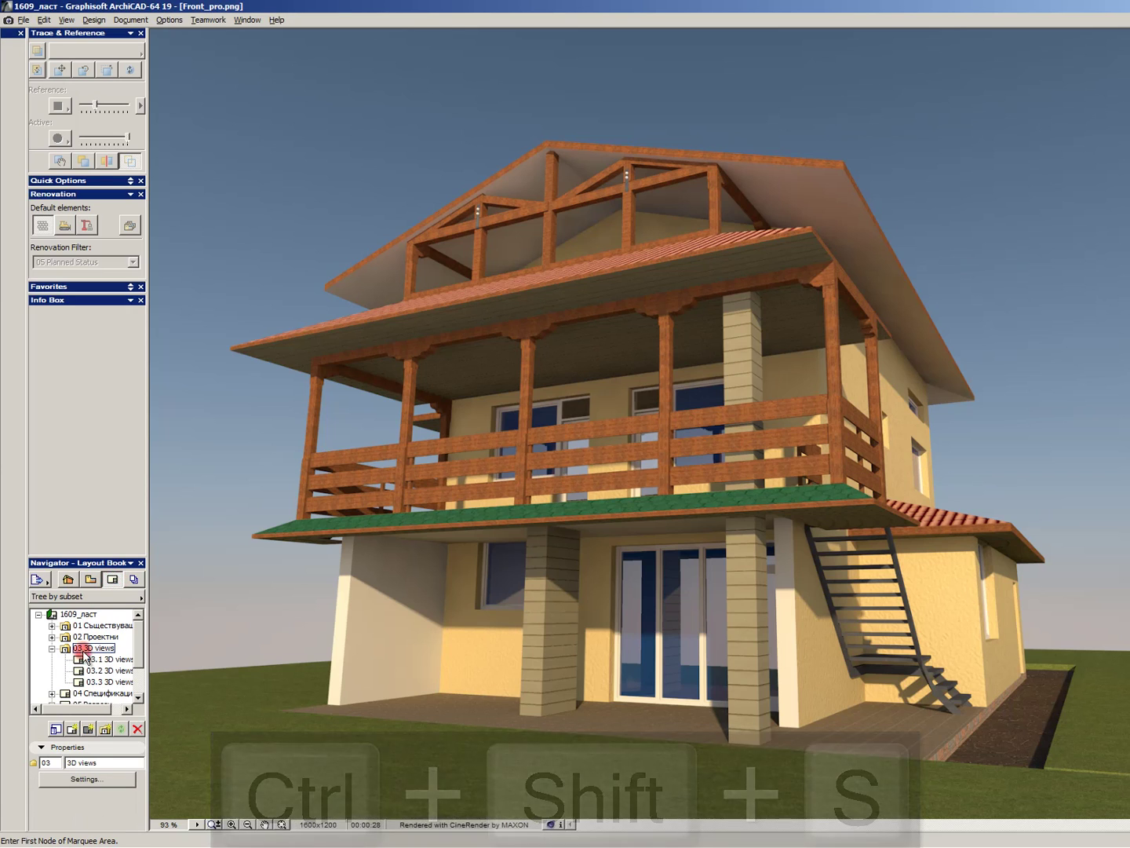
double_click(98, 661)
left_click(181, 70)
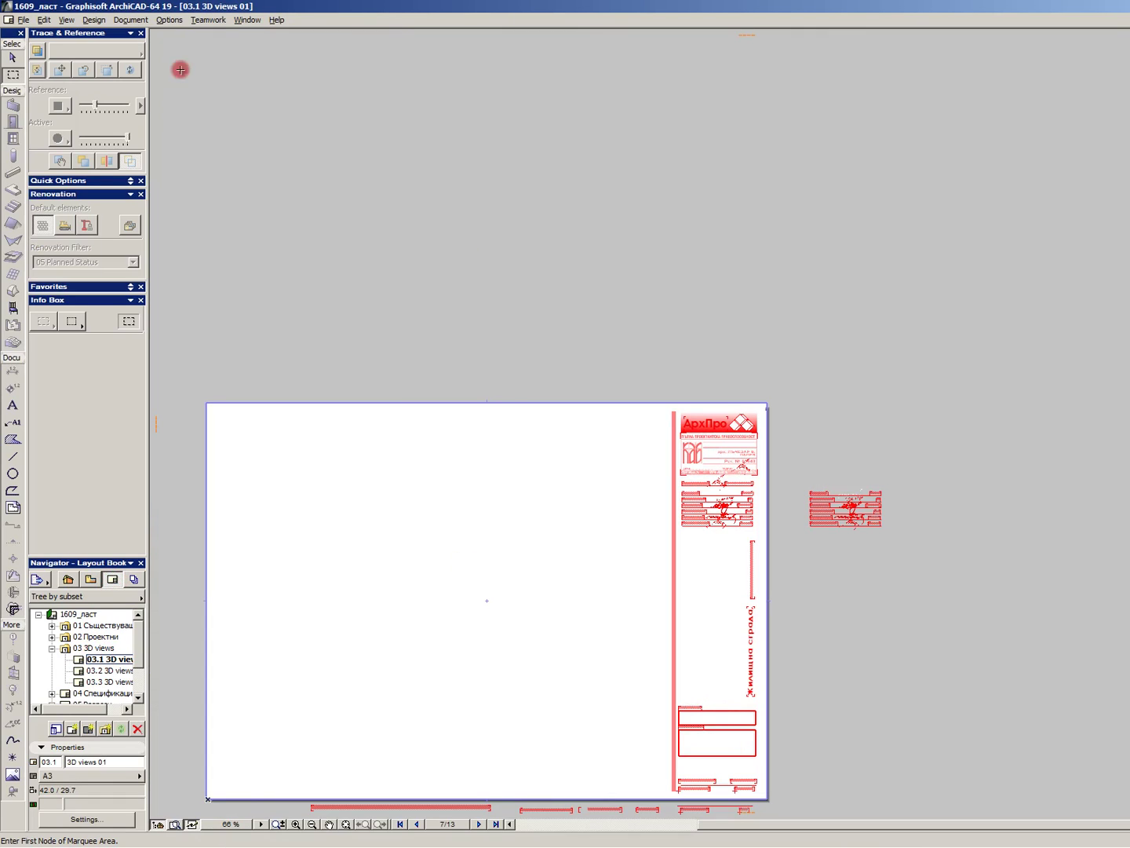
- Place Front_ex.png from the 21_06 folder as an external drawing on the layout sheet
left_click(45, 20)
left_click(47, 19)
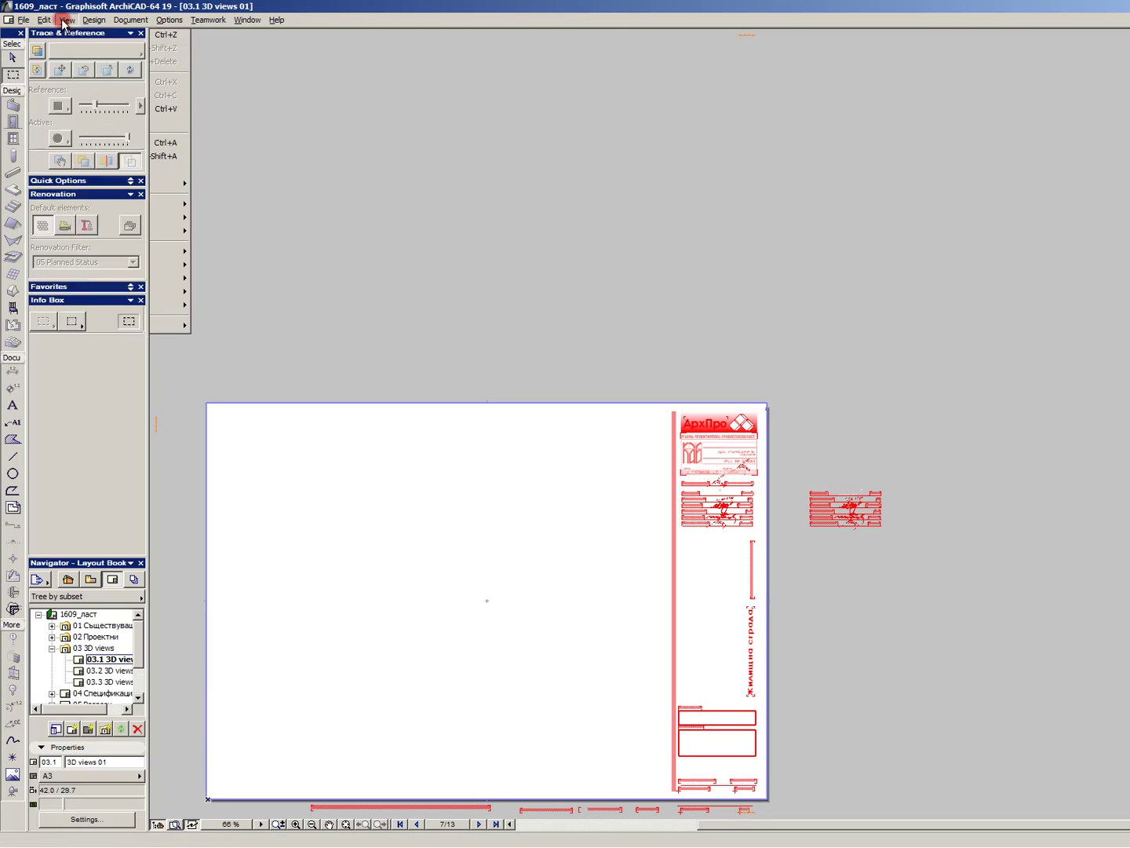
left_click(21, 20)
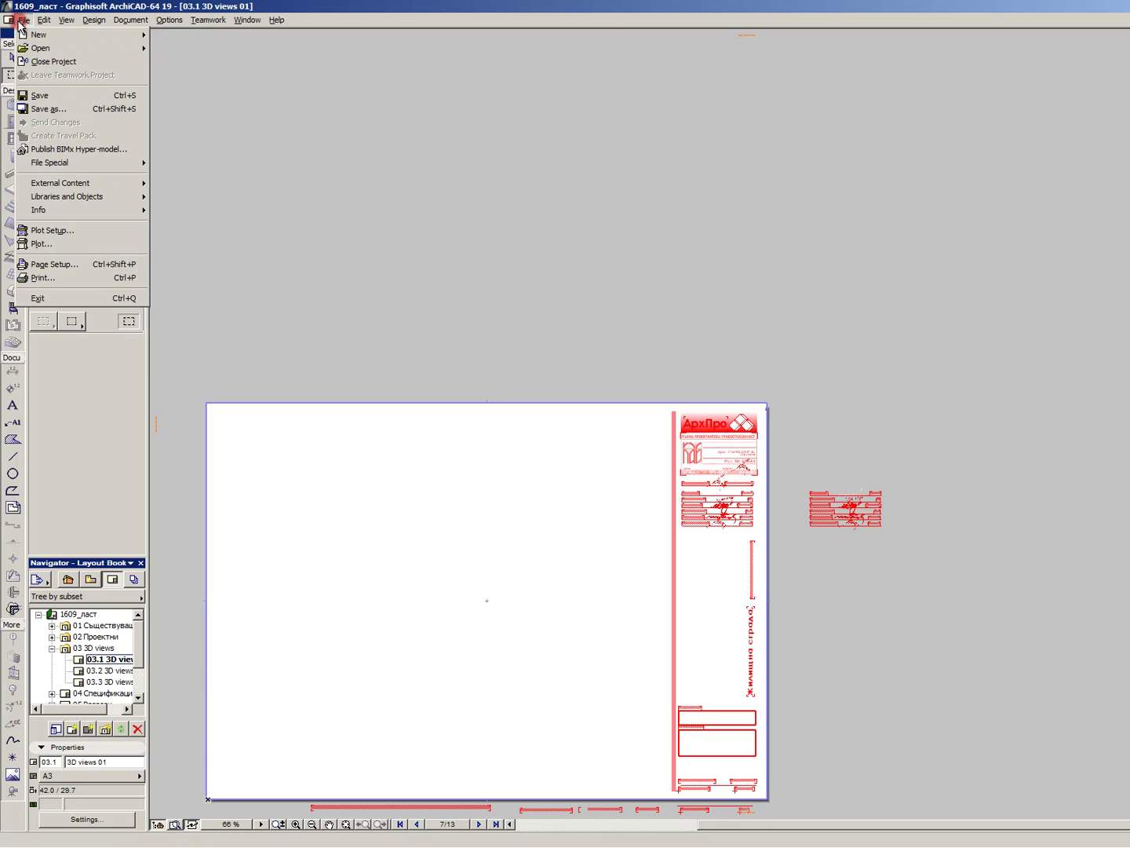
left_click(68, 184)
left_click(232, 229)
double_click(603, 243)
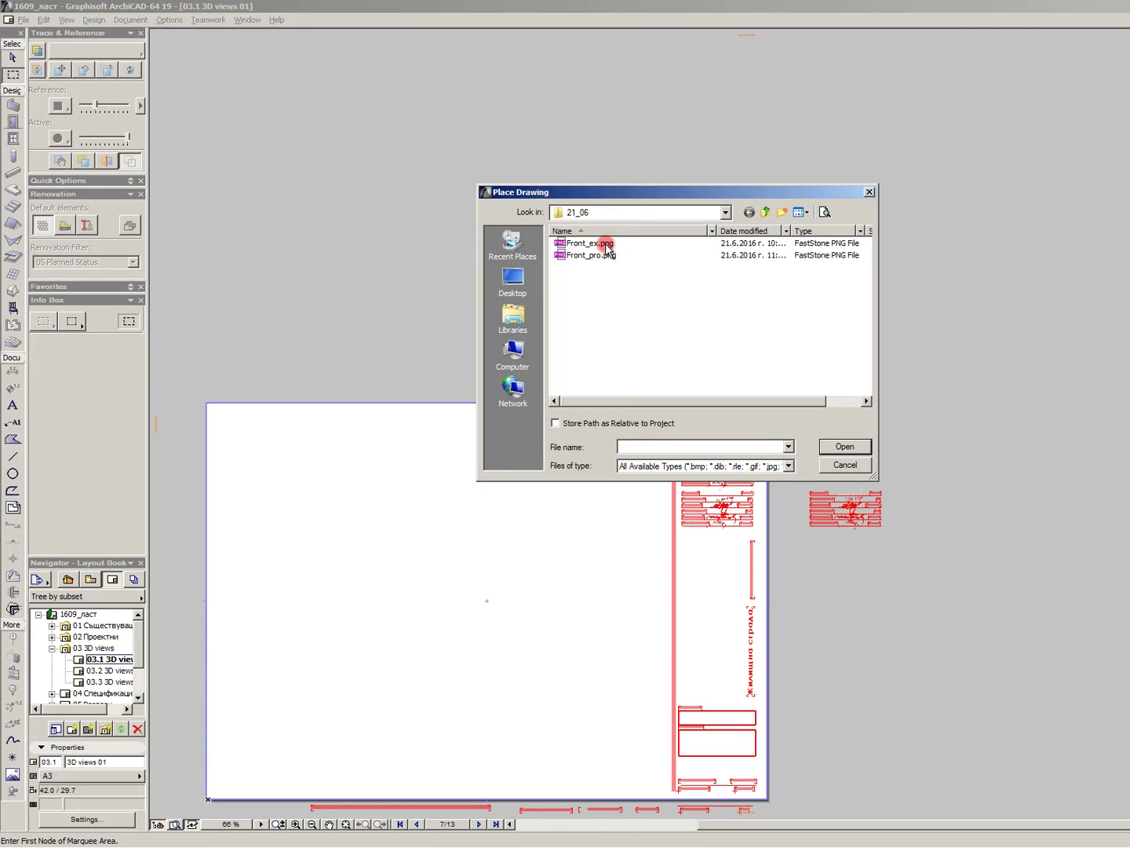
left_click(428, 543)
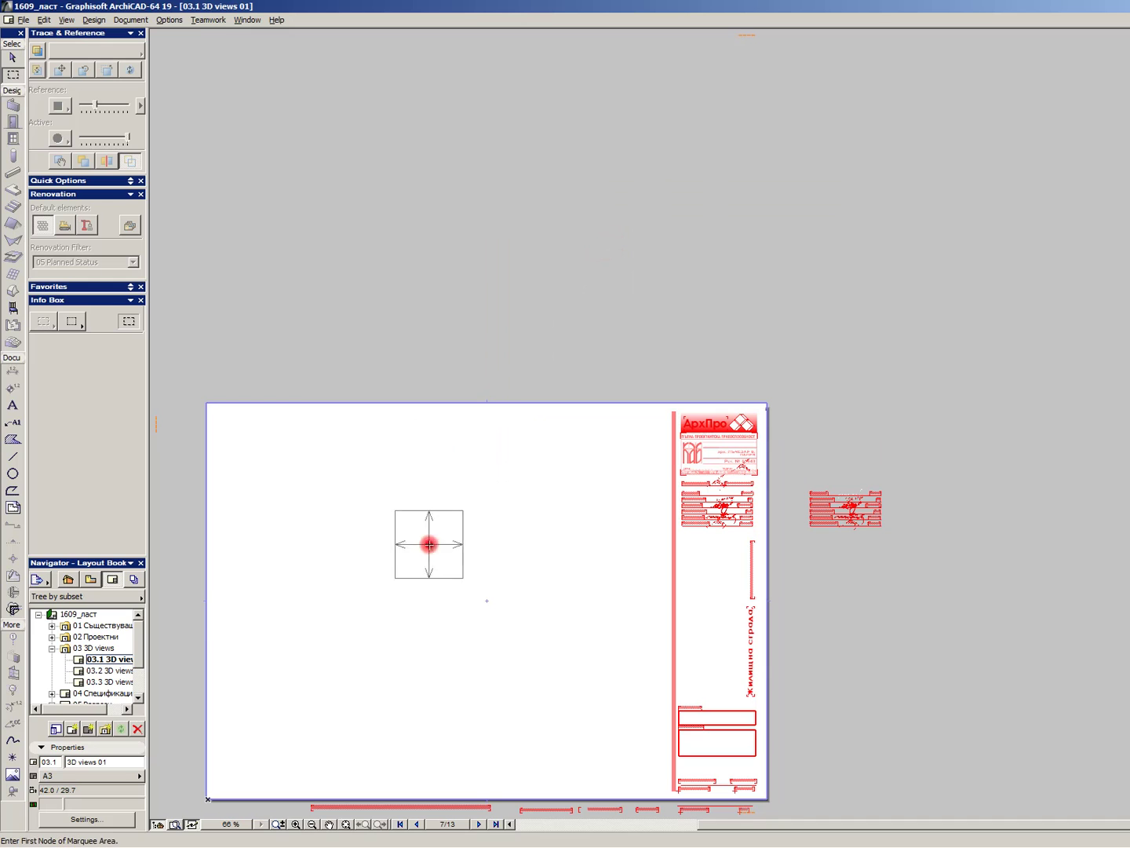
- Place Front_pro.png as an external drawing in the empty area above the layout sheet
left_click(23, 20)
mouse_move(70, 183)
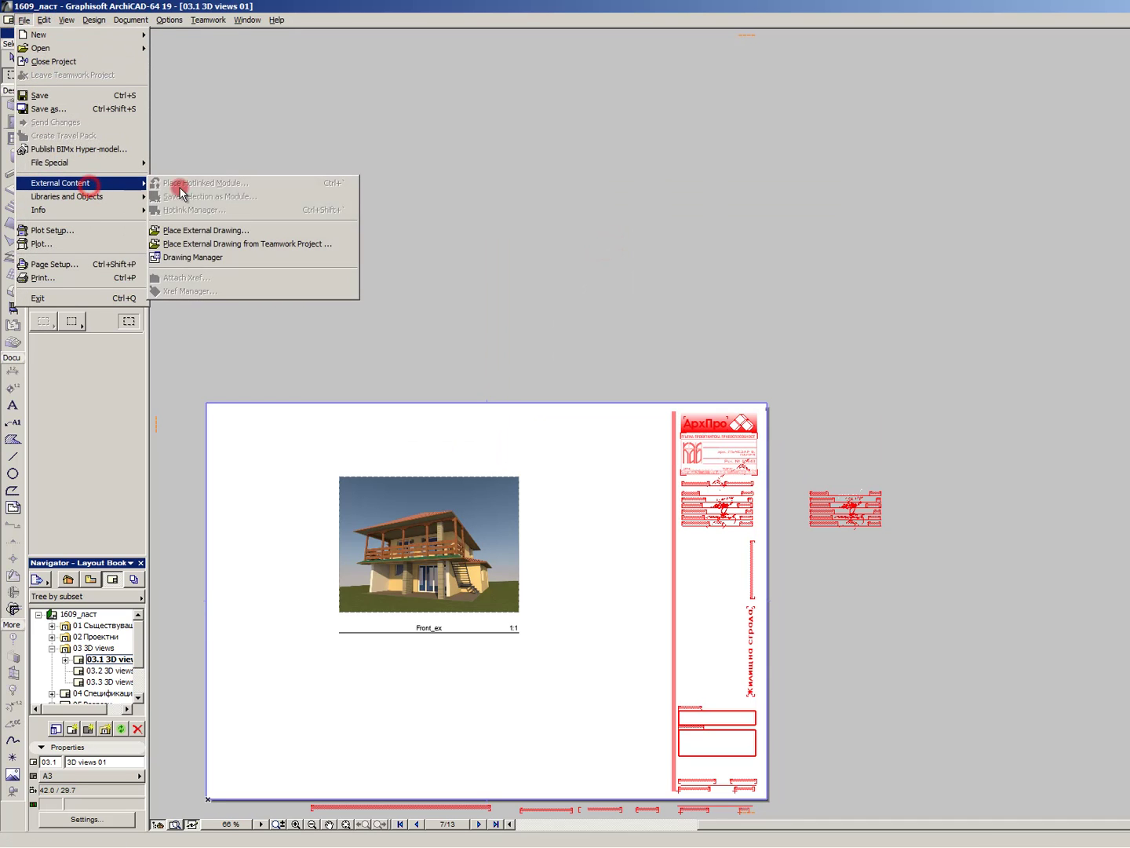
left_click(233, 230)
double_click(620, 255)
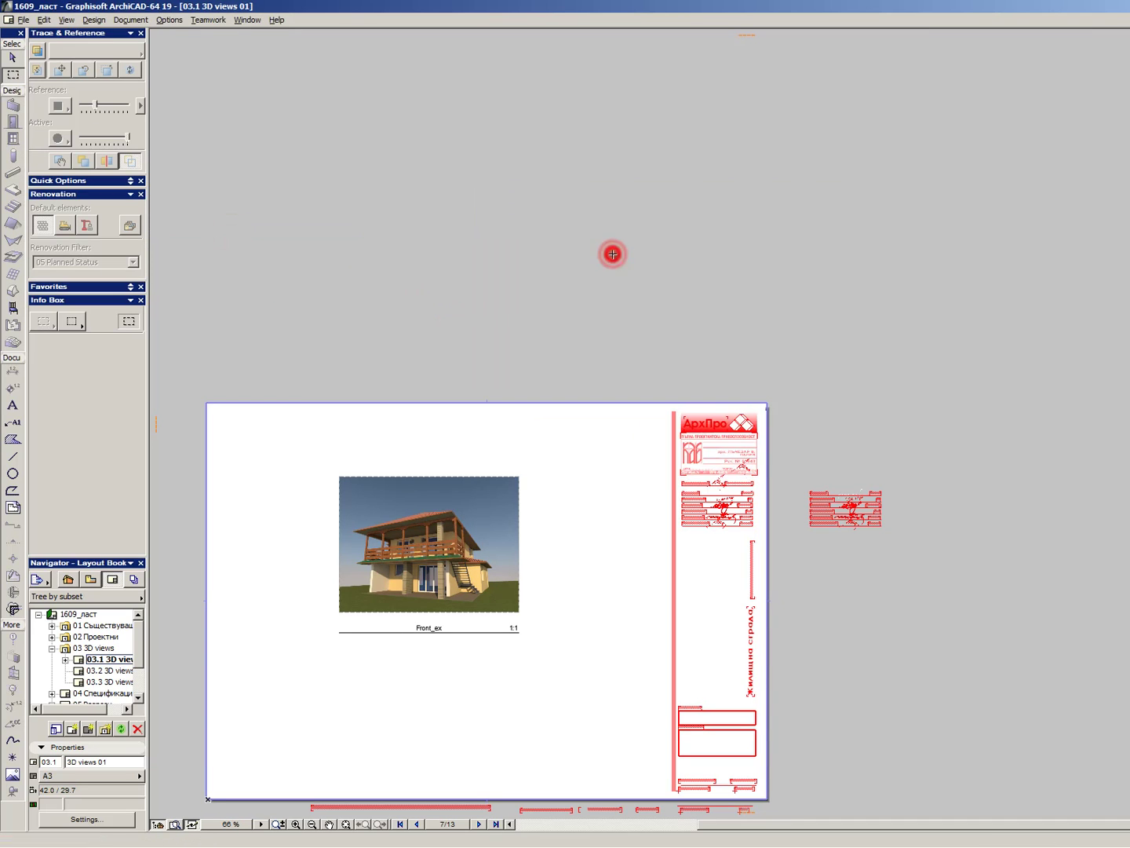
left_click(486, 239)
- Select the placed Front_ex drawing and show its scale and frame size settings
left_click(470, 499)
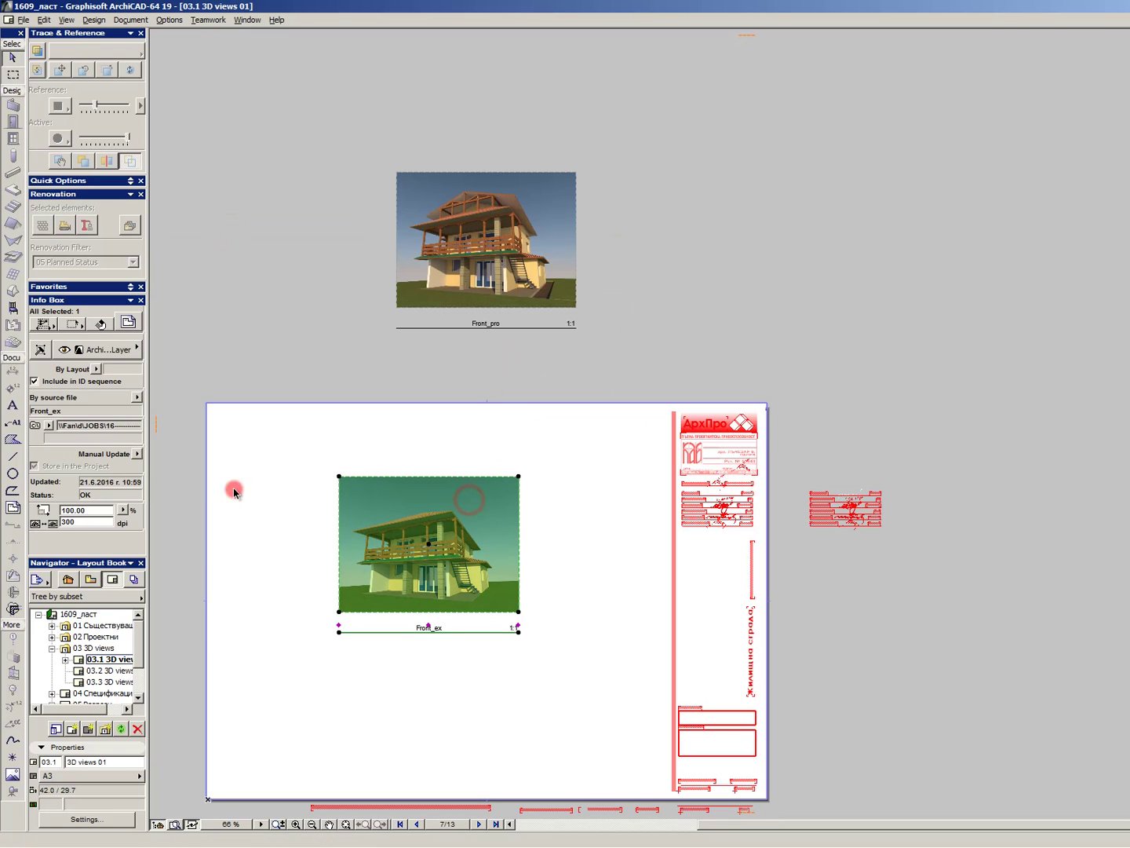
scroll(136, 496, "down", 3)
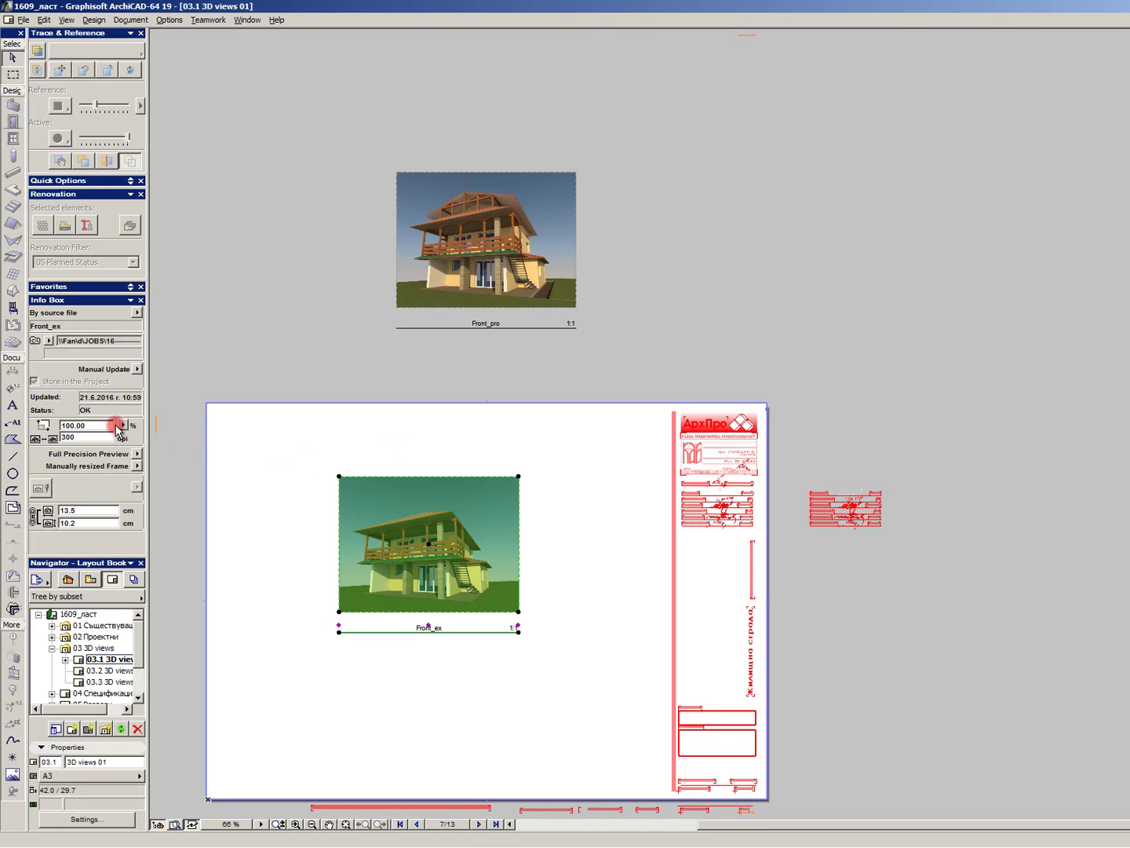
left_click(517, 476)
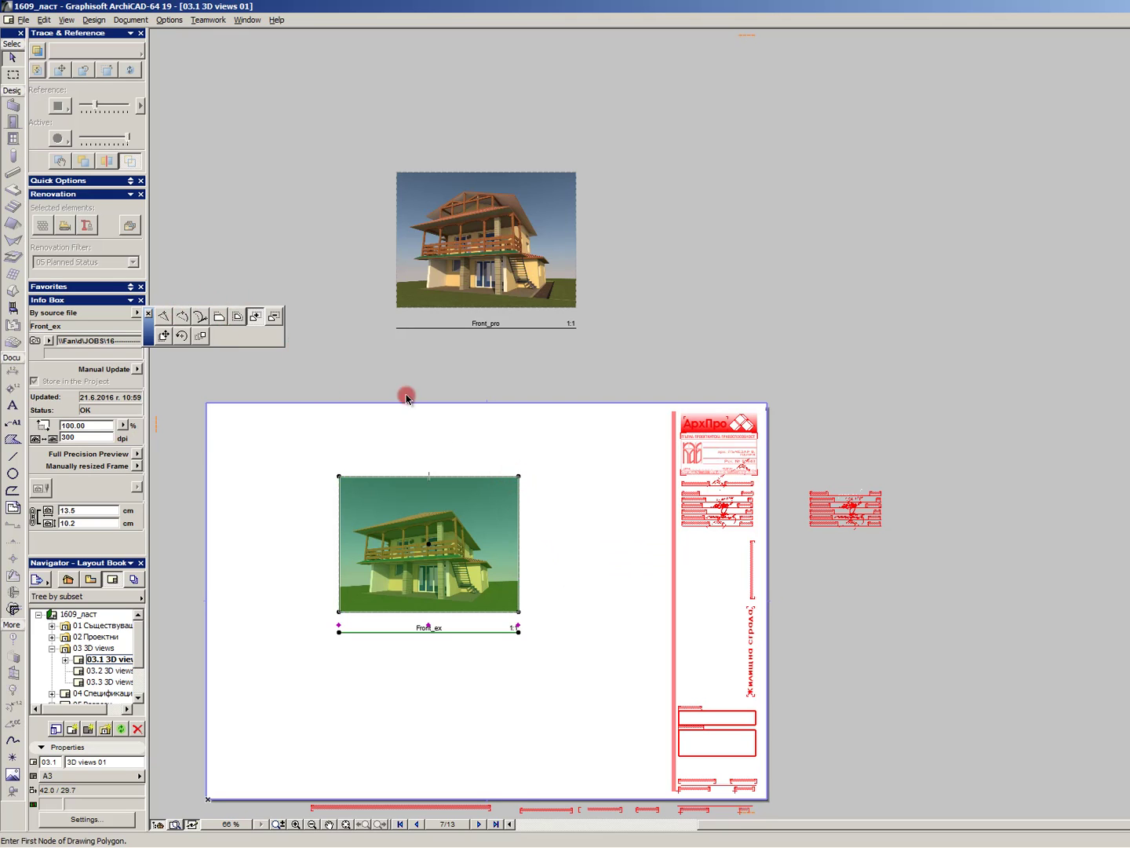
key("Escape")
- Try to enlarge the Front_ex drawing by stretching its frame from the upper-right corner to about 20.4 × 20.4 cm
left_click(516, 477)
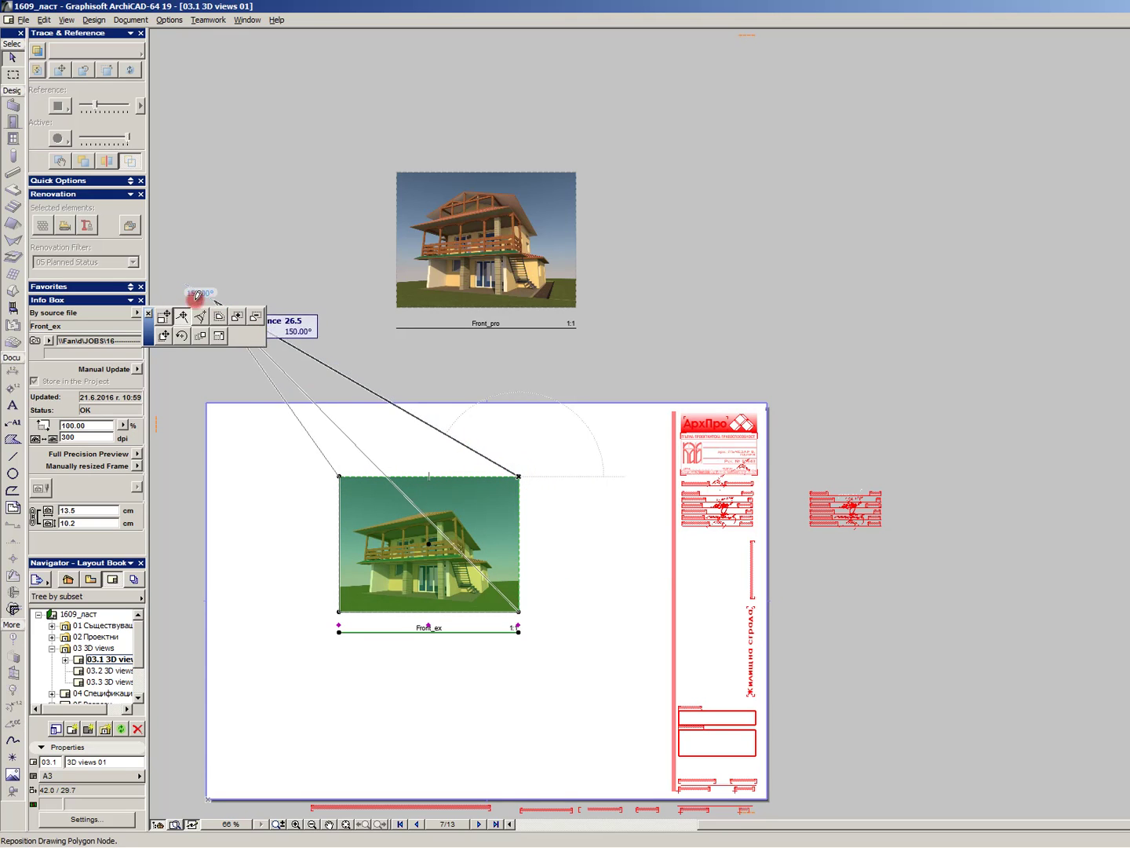
left_click(164, 314)
left_click(583, 371)
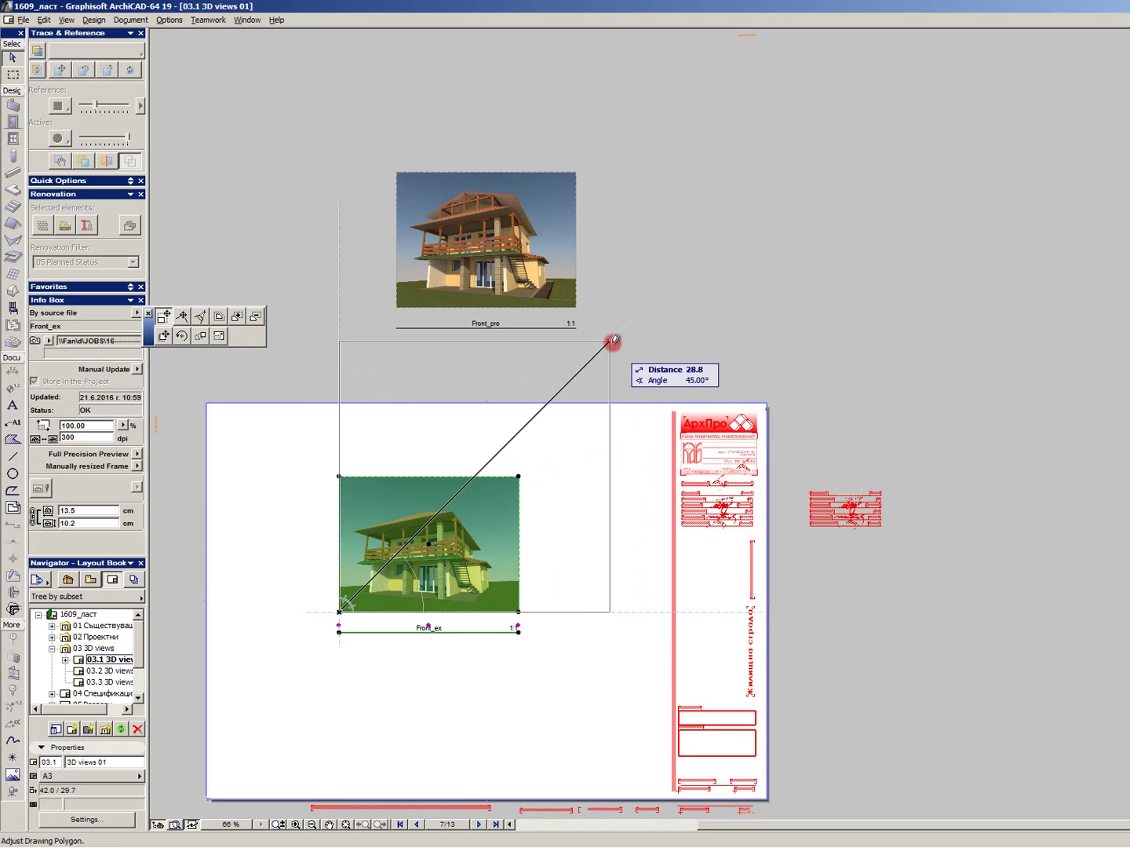
left_click(610, 341)
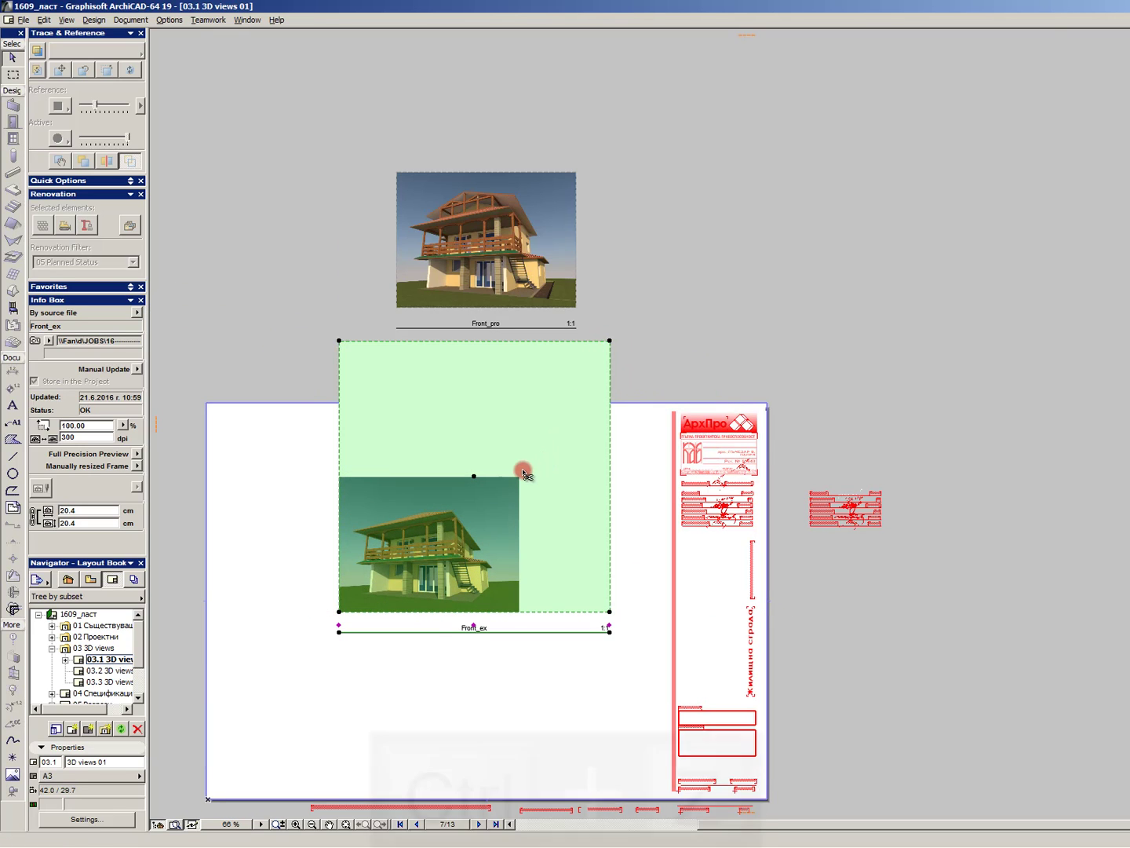
key("ctrl+z")
- Resize the Front_ex drawing proportionally from its upper-right corner to about 24 × 18 cm and remove its drawing title
left_click(219, 336)
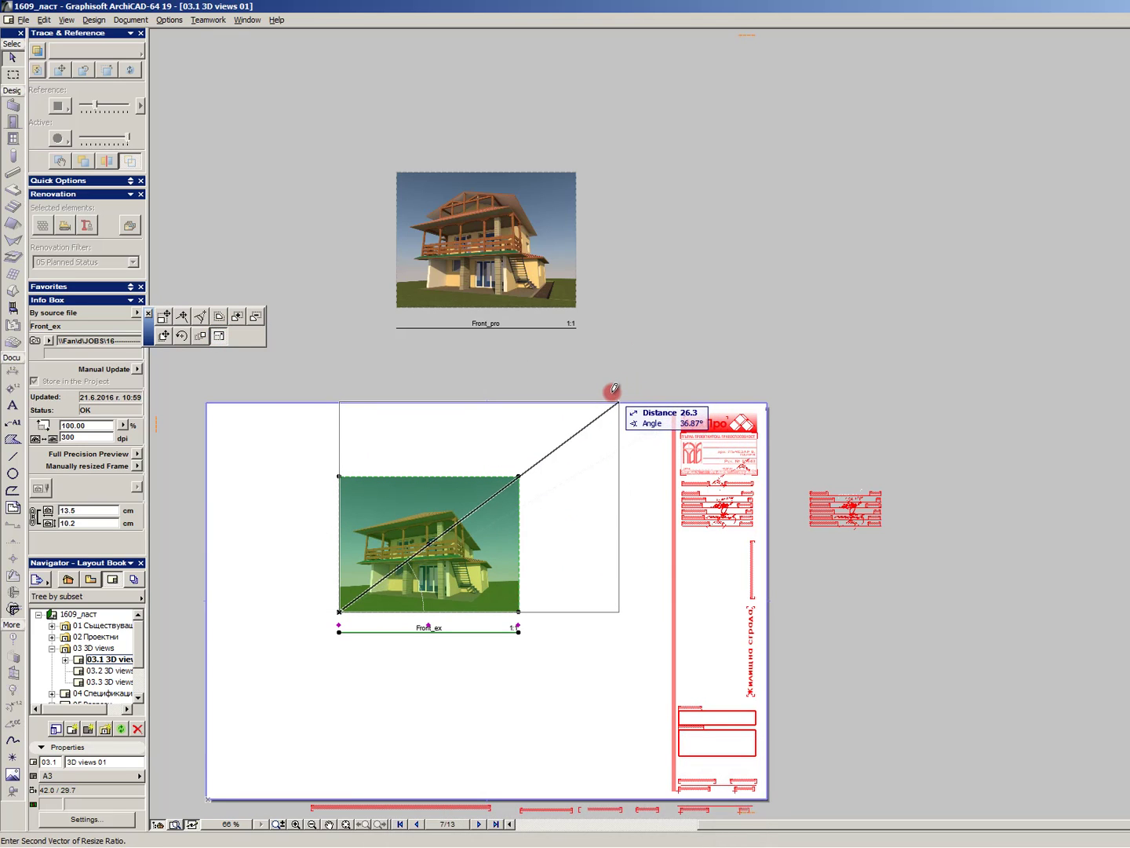
left_click(612, 391)
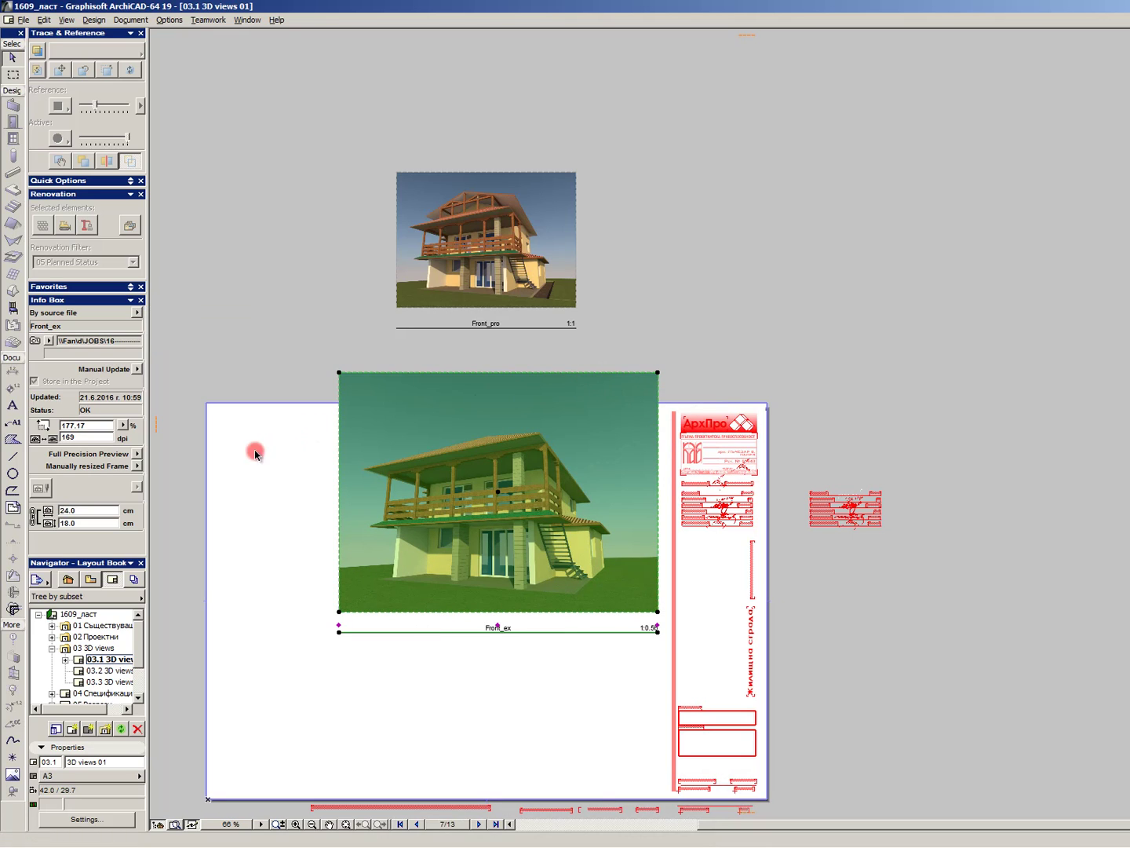
scroll(71, 519, "down", 3)
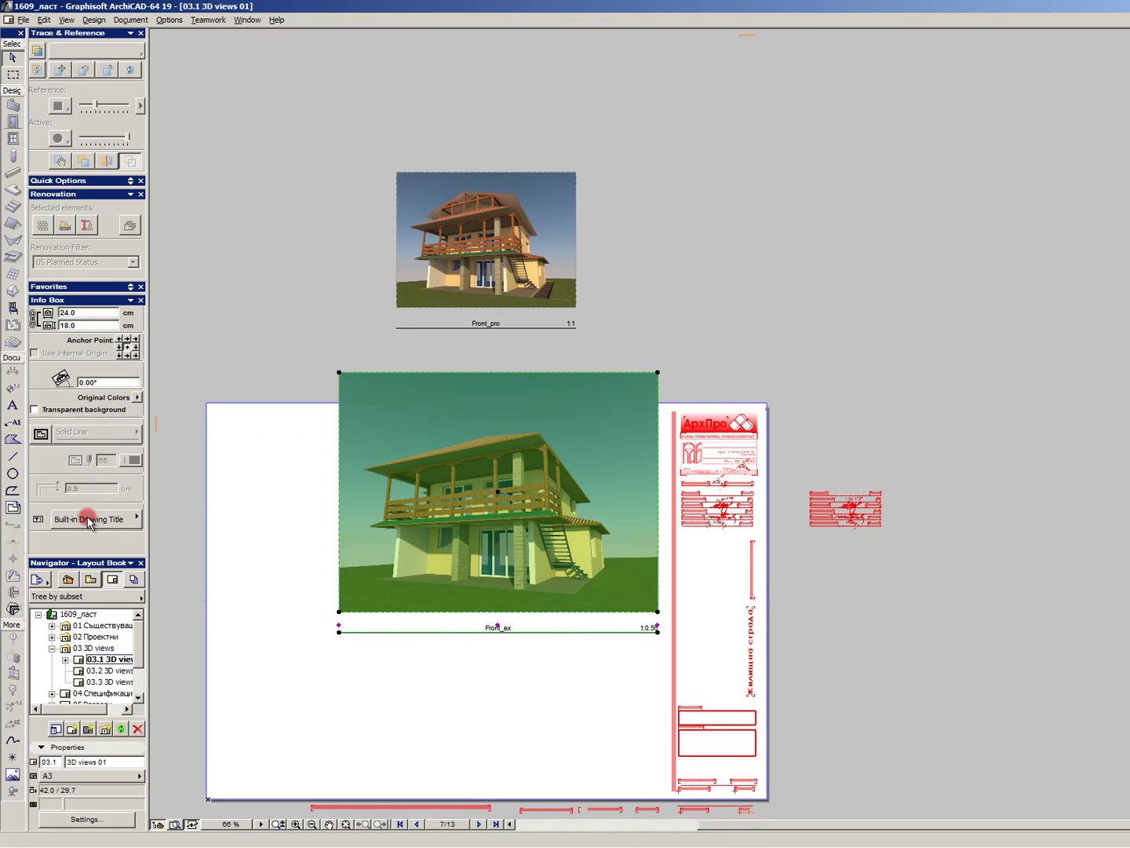
left_click(88, 518)
left_click(165, 515)
left_click(247, 499)
left_click(531, 501)
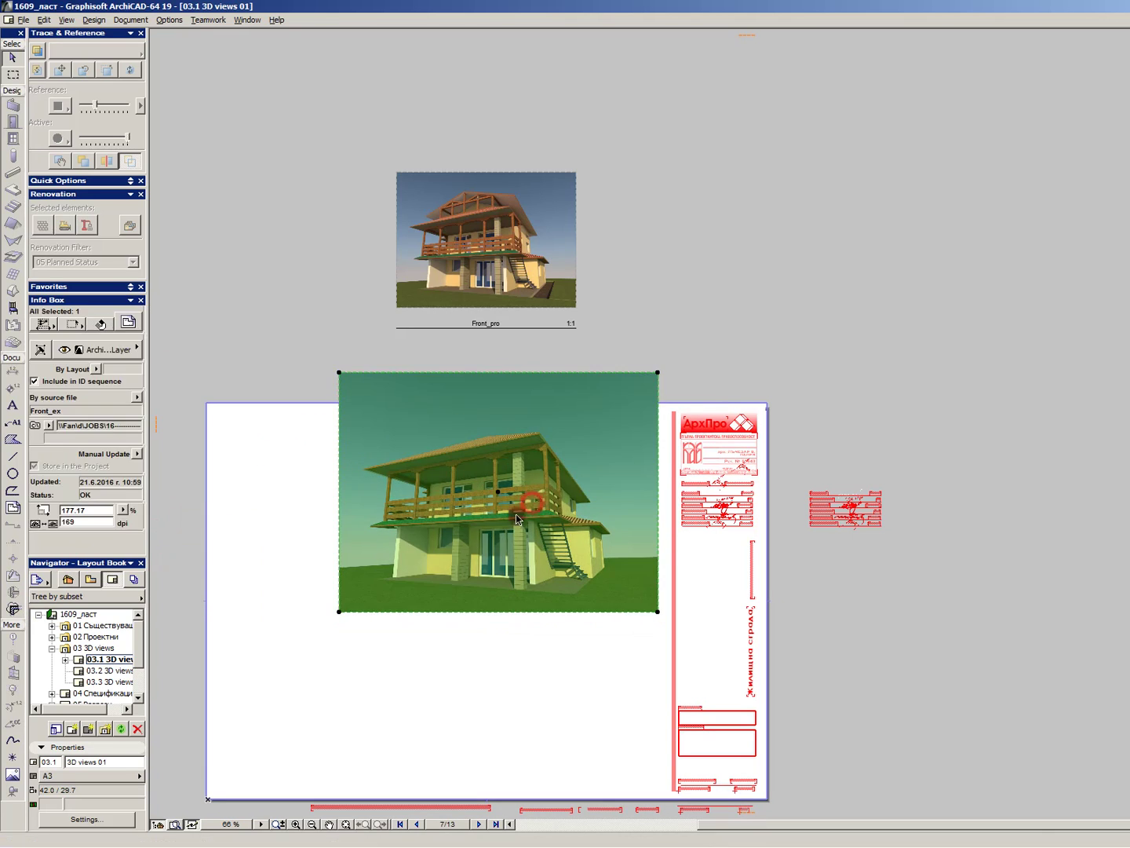
- Rotate the Front_ex drawing 90° counterclockwise and move it onto the left half of the layout sheet
key("alt+BackSpace")
left_click(398, 548)
left_click(435, 548)
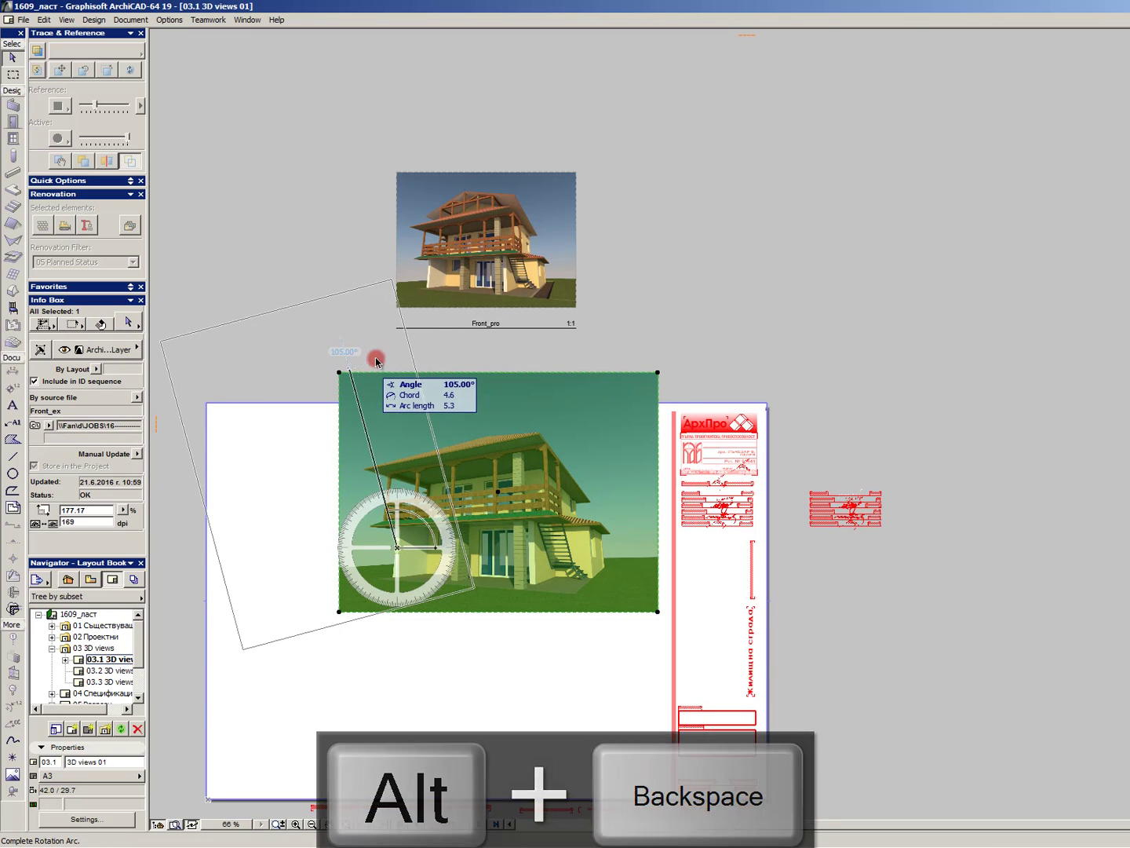
left_click(384, 343)
mouse_move(421, 463)
left_mouse_down()
mouse_move(357, 455)
mouse_move(443, 568)
mouse_move(407, 596)
mouse_move(410, 612)
mouse_move(414, 603)
left_mouse_up()
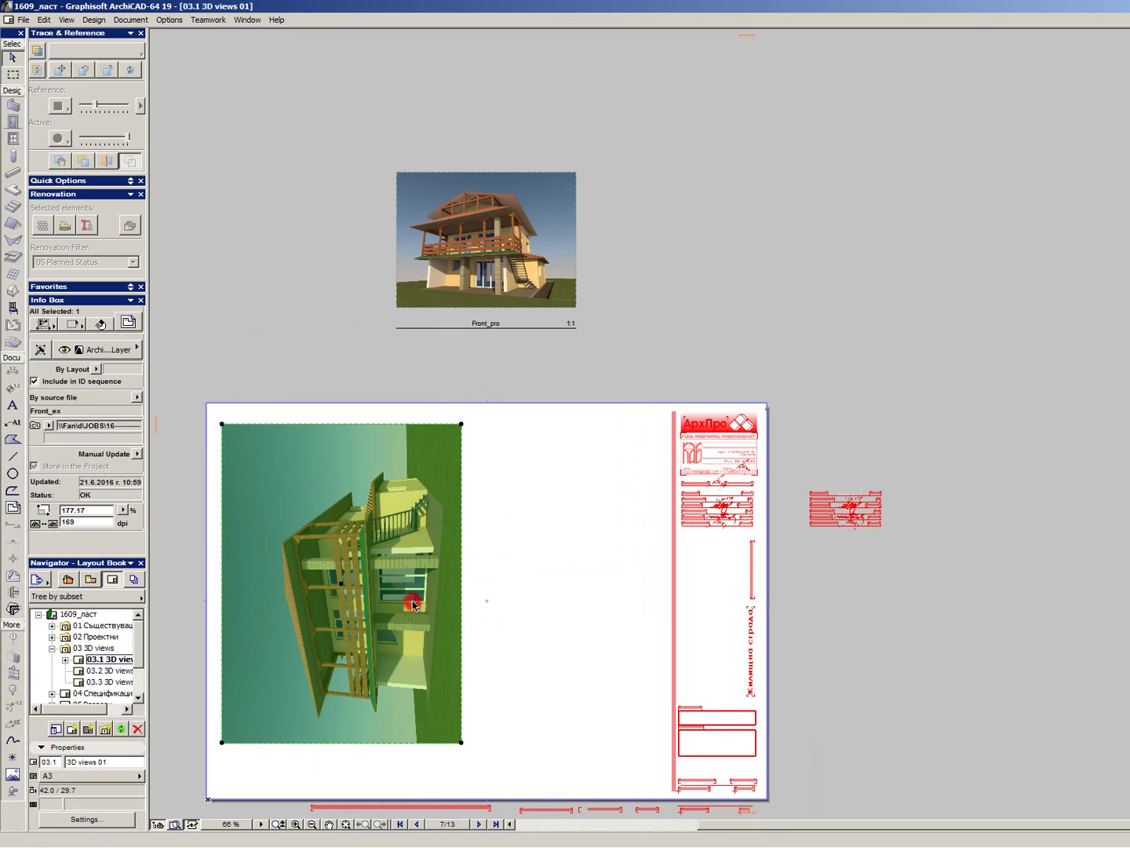
- Crop the rotated Front_ex drawing by offsetting its left, sky-side frame edge 2 cm inward
left_click(222, 478)
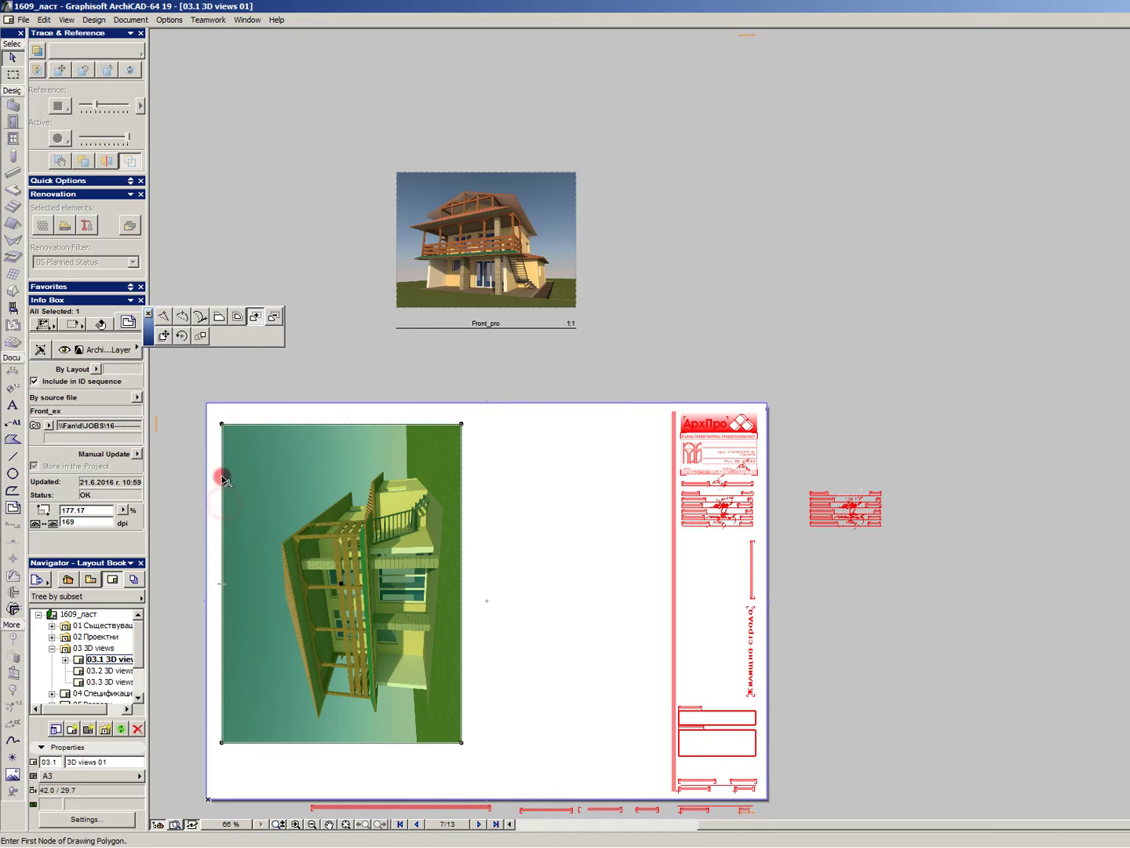
left_click(218, 315)
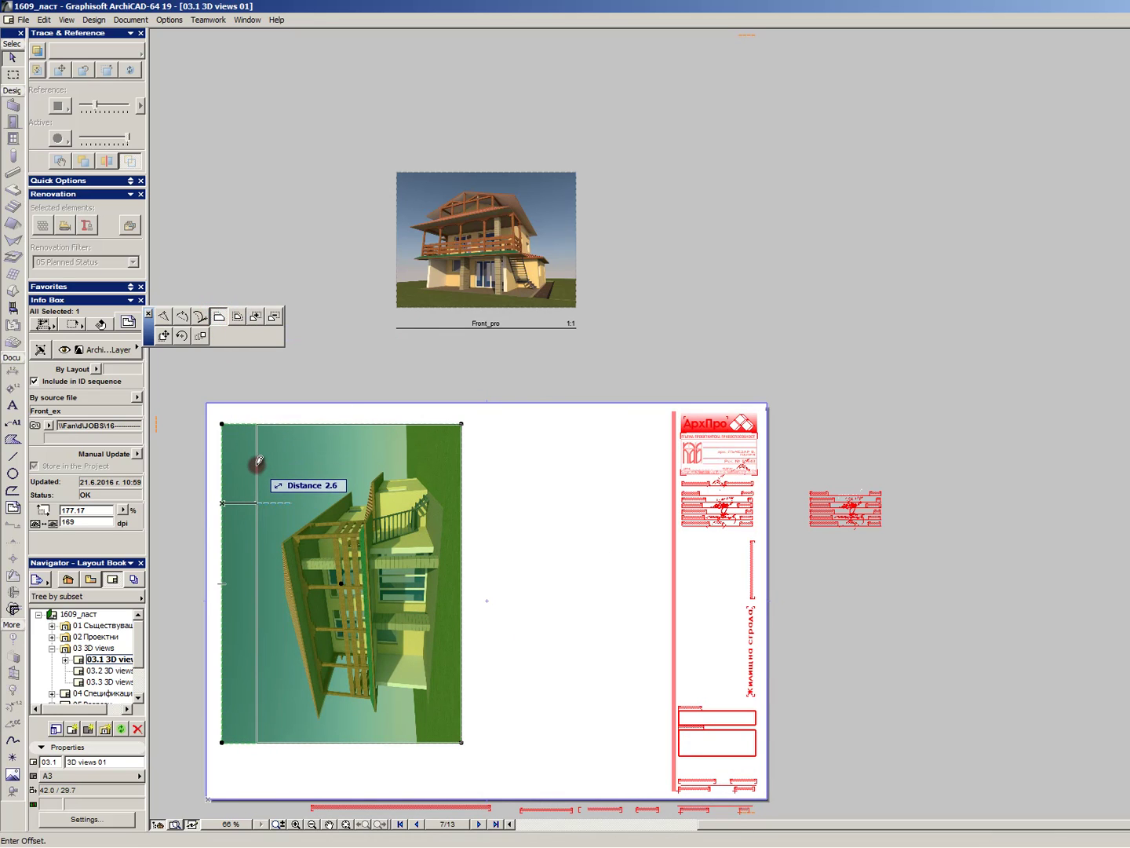
type("2")
key("Return")
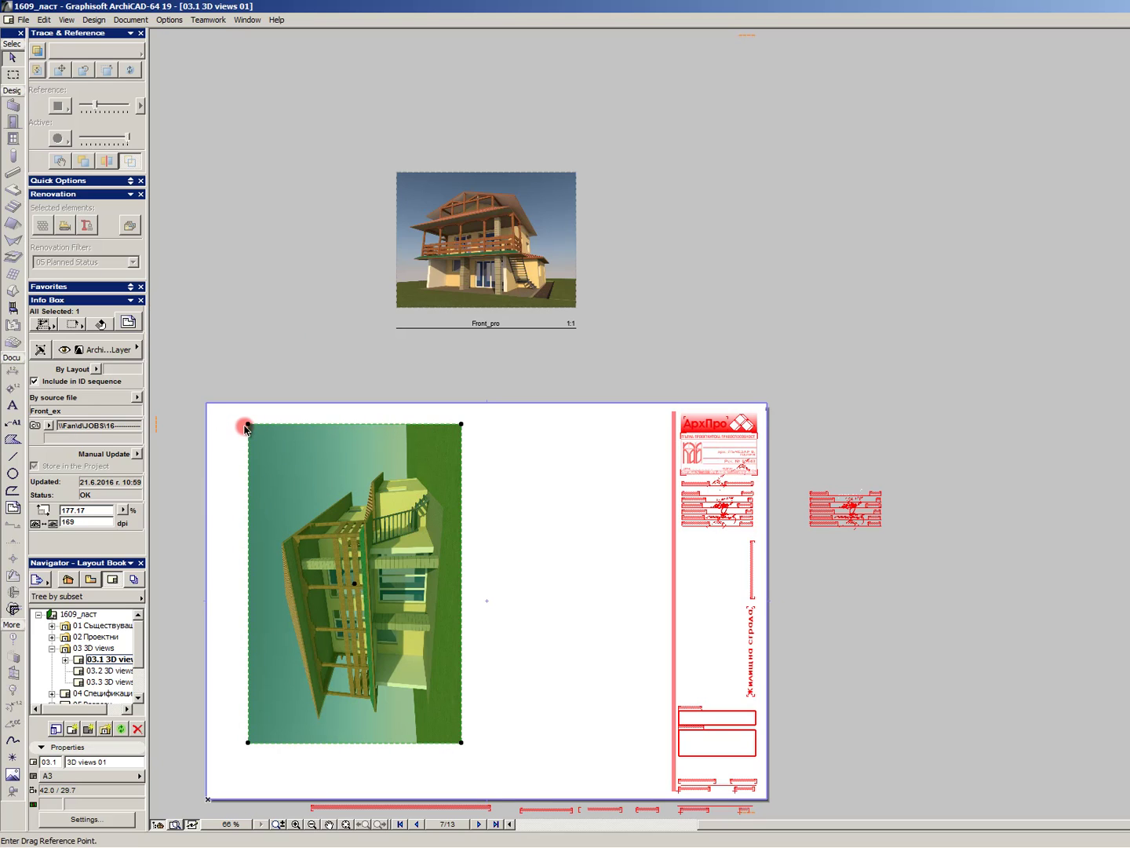
- Move the Front_ex drawing horizontally so its frame stands 1.5 cm in from the sheet's left edge
left_click(249, 425)
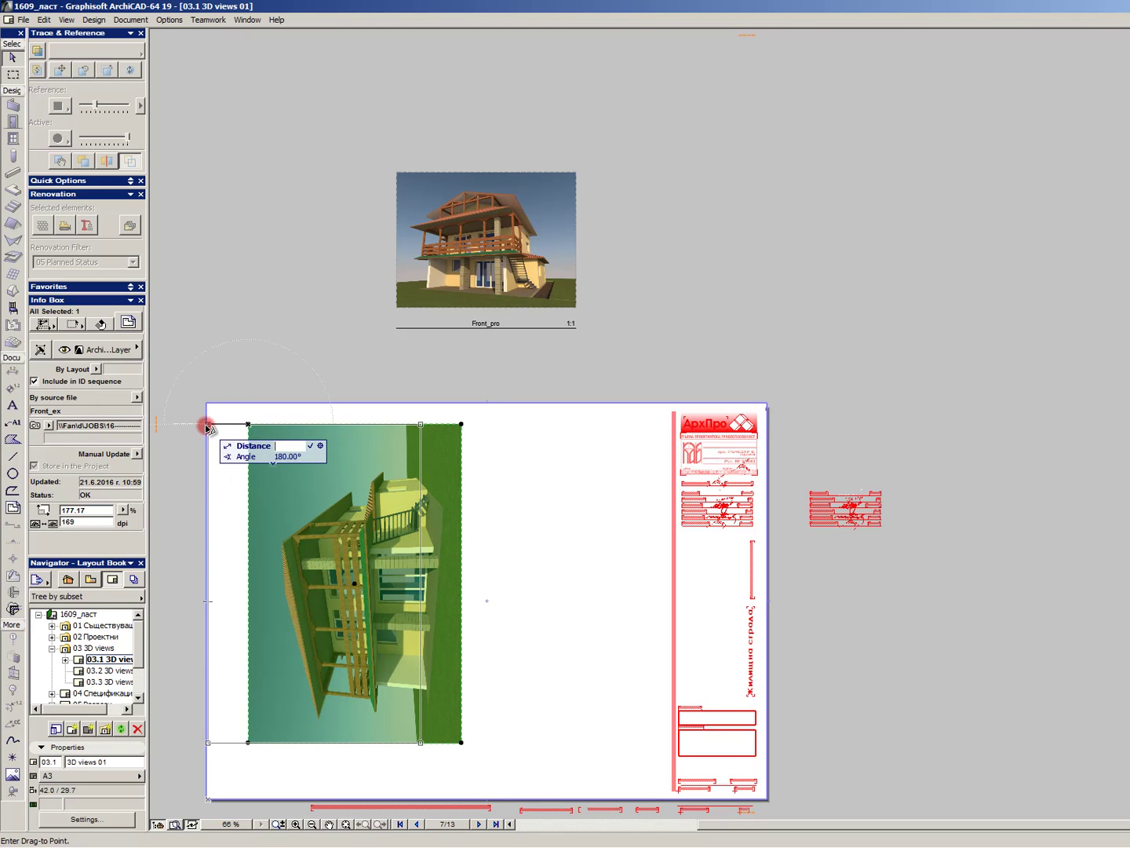
type("2.1")
key("Return")
key("ctrl+d")
left_click(221, 425)
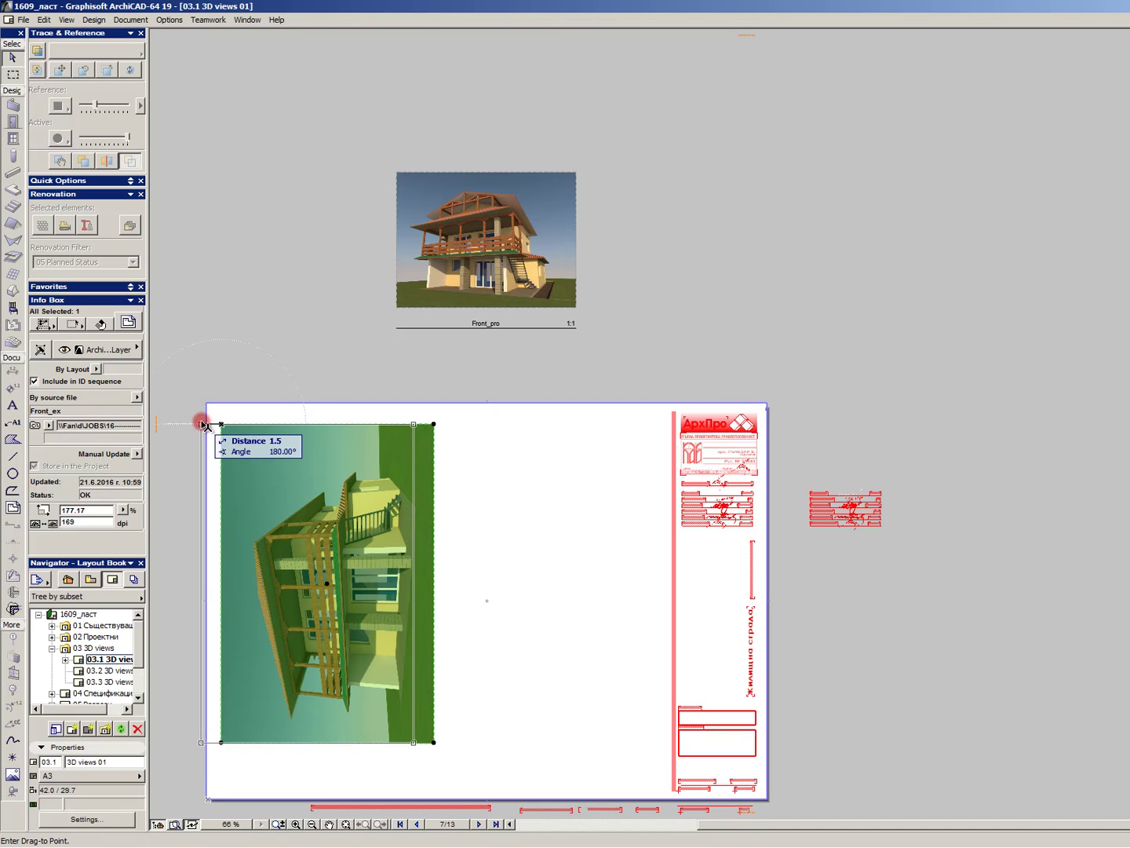
type("1.5-")
key("Return")
left_click(543, 378)
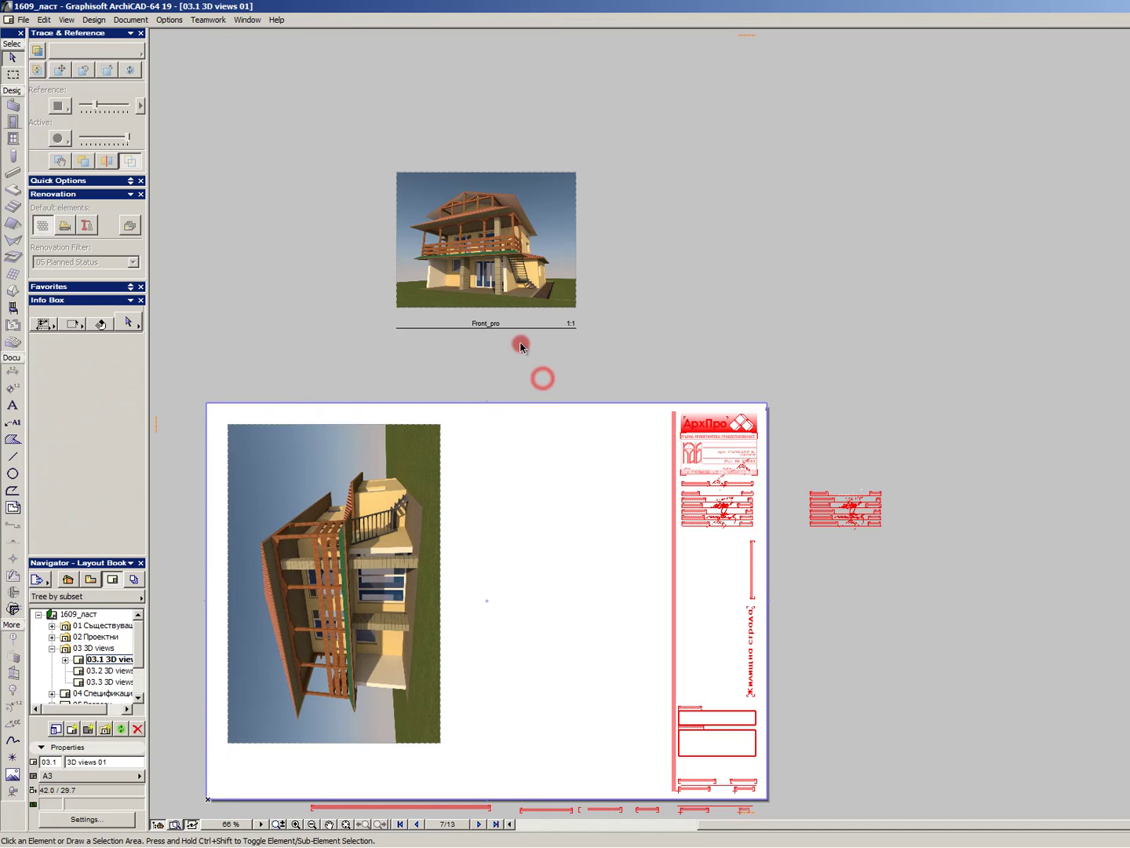
- Transfer the Front_ex drawing's settings to the Front_pro drawing so it takes the same scale, rotation and untitled style
left_click_drag(573, 360, 494, 280)
left_click(478, 391)
left_click(407, 457, "alt")
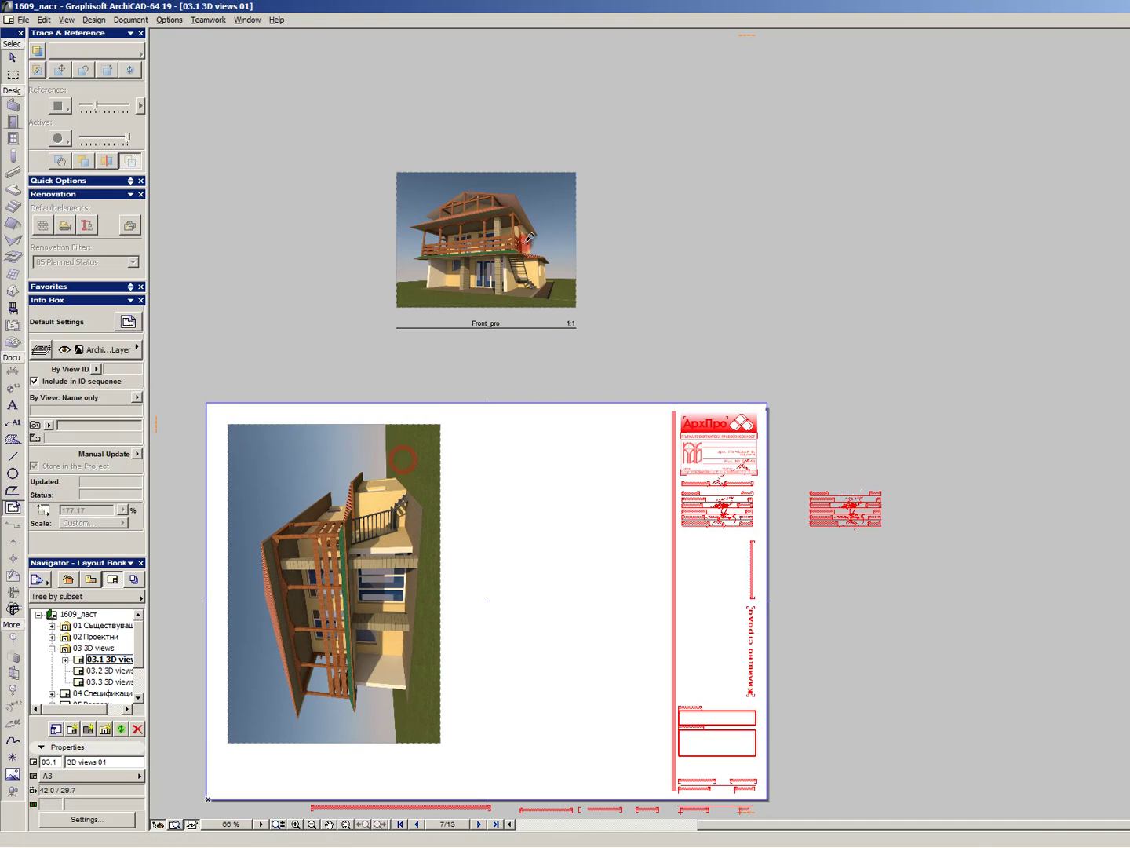
left_click(520, 245, "ctrl+alt")
left_click(478, 266)
- Move the Front_pro drawing onto the sheet, placing its lower-left corner on the lower-right corner of Front_ex
left_click_drag(502, 339, 606, 409)
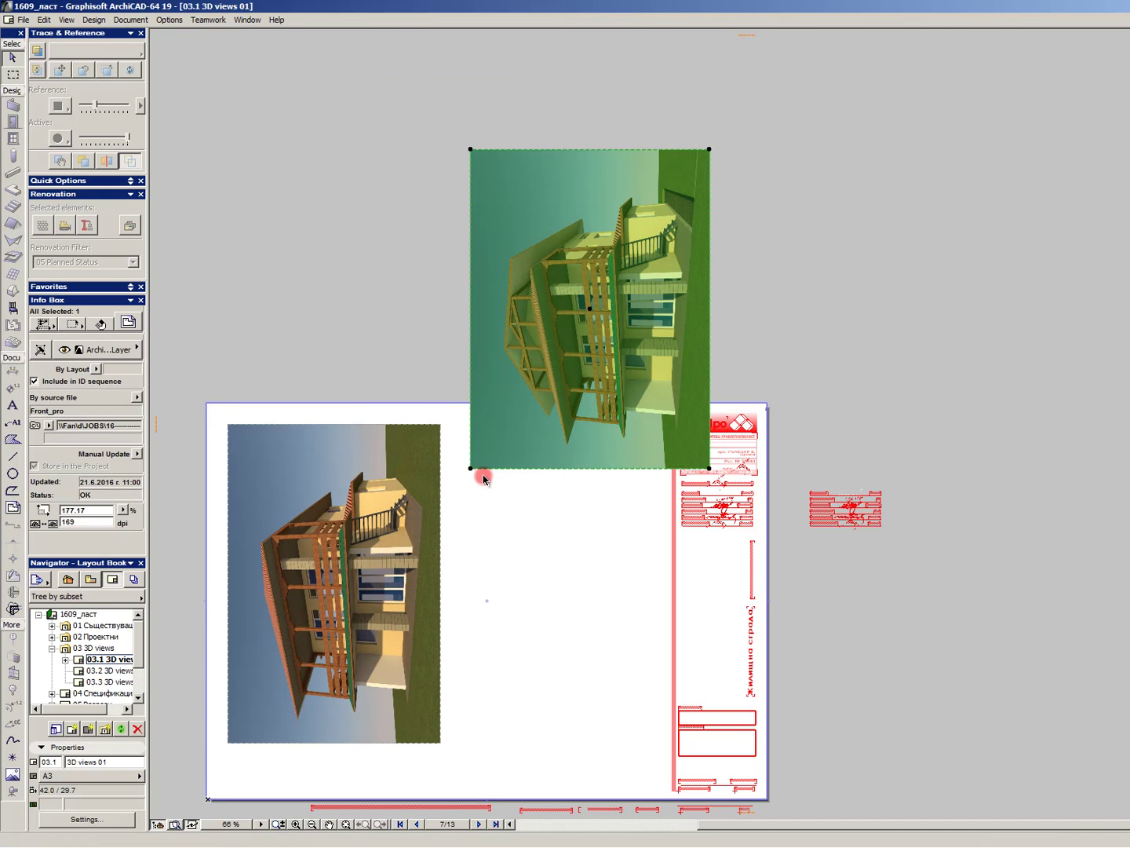
left_click(471, 469)
left_click(440, 742)
left_click(760, 603)
- Set the scale of both the Front_ex and Front_pro drawings to 160%
left_click(368, 574)
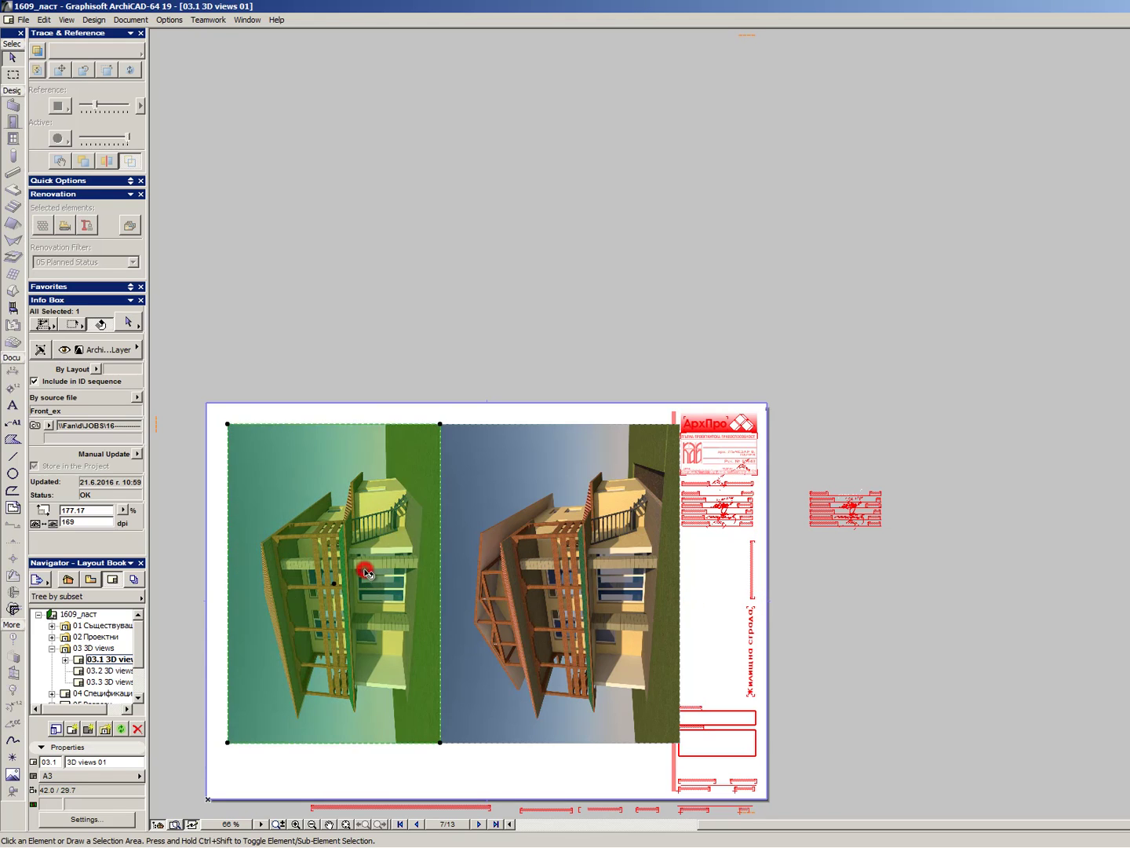
left_click(477, 464, "shift")
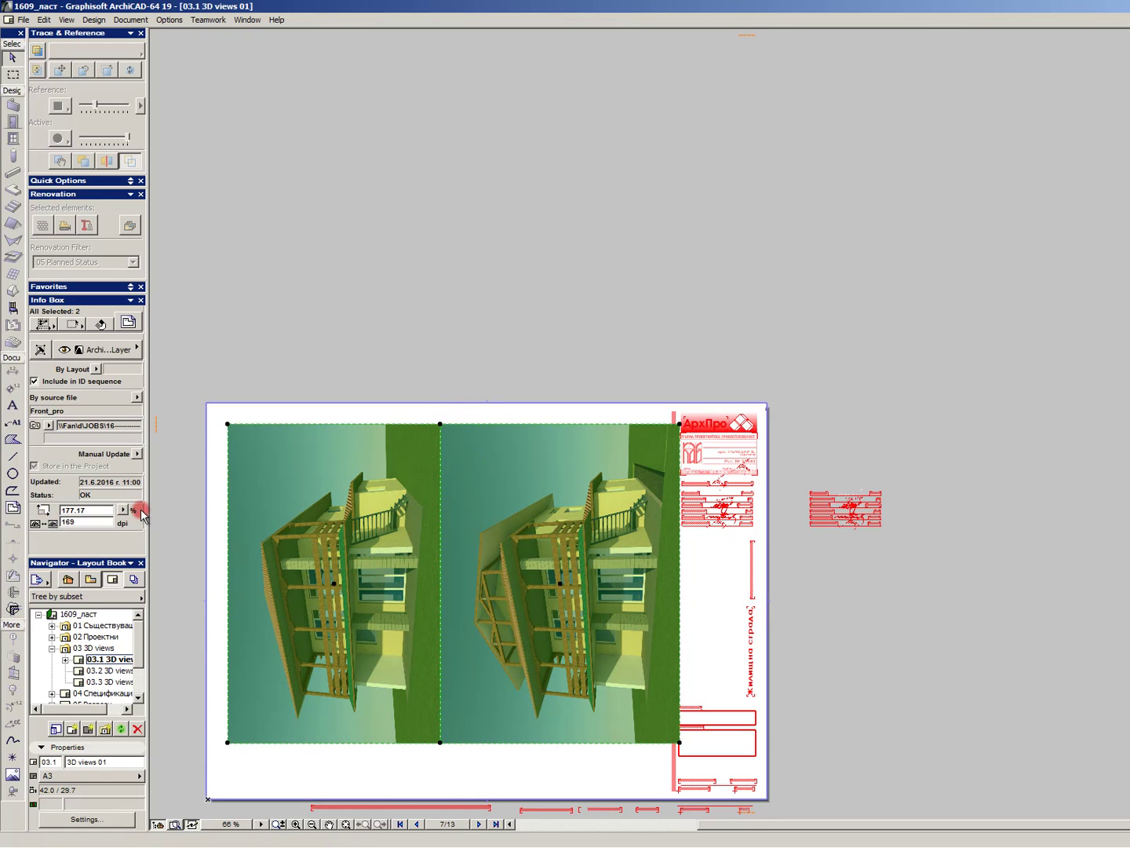
left_click(371, 392)
left_click(278, 491)
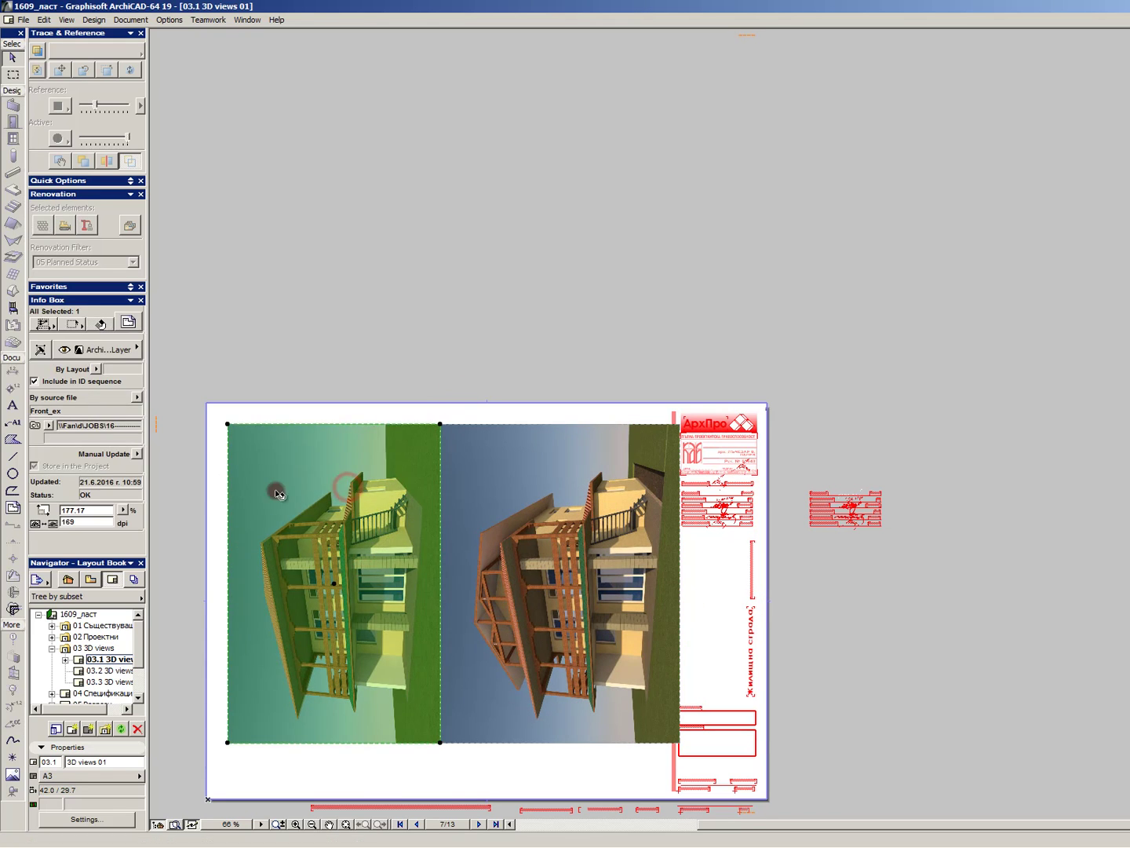
left_click(597, 537, "shift")
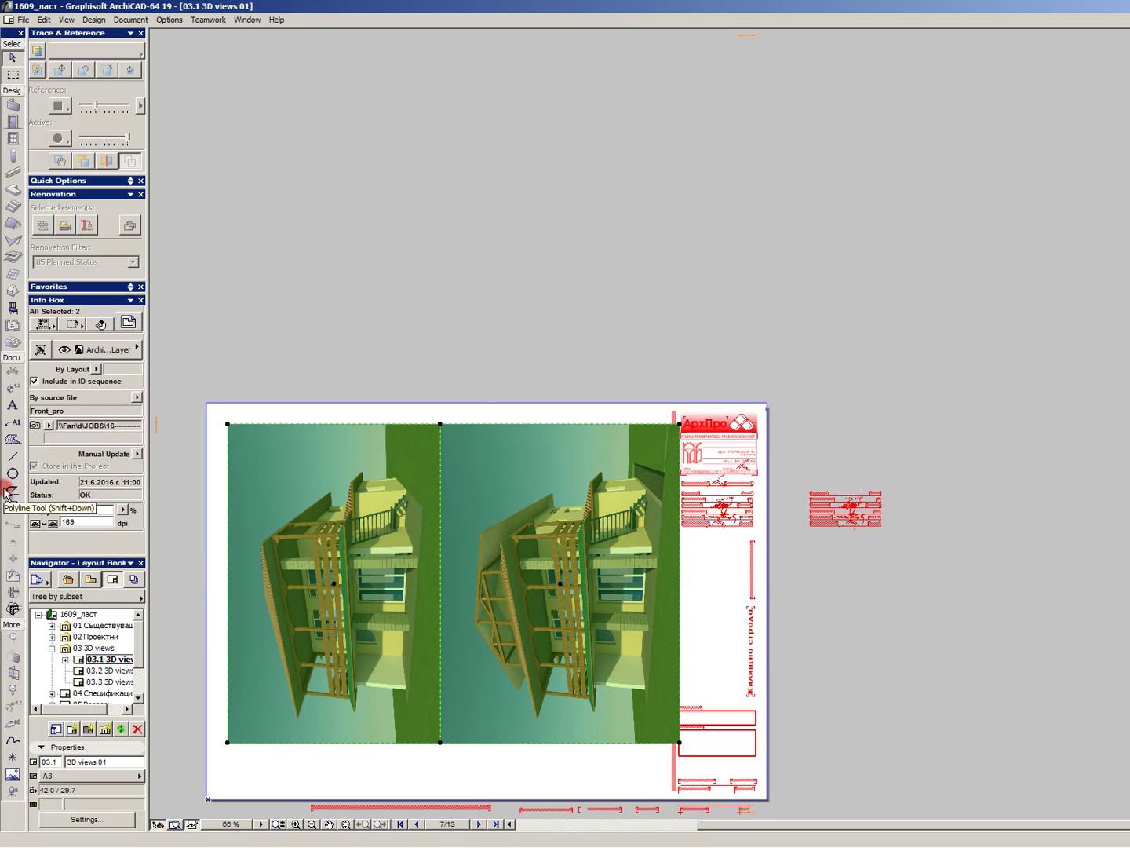
type("160")
key("Return")
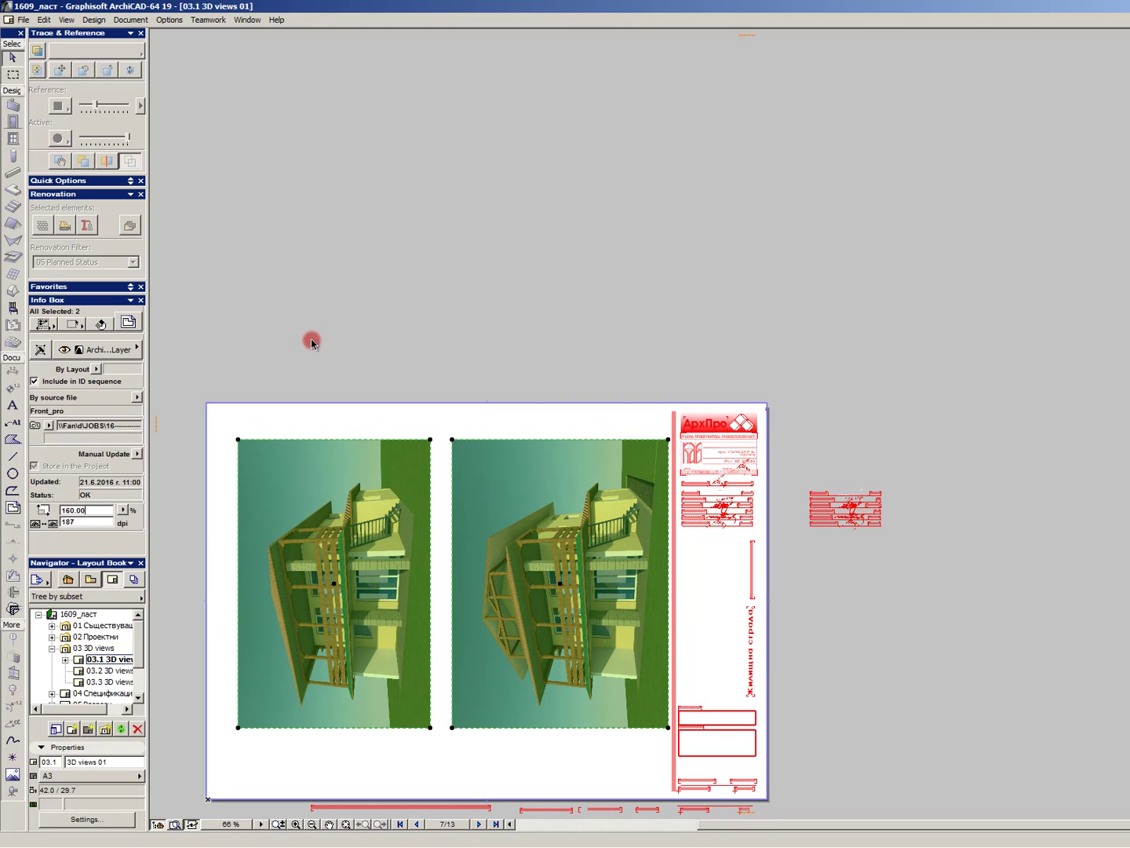
left_click(397, 434)
- Move the Front_ex drawing left toward the sheet edge to restore its left margin
left_click(357, 541)
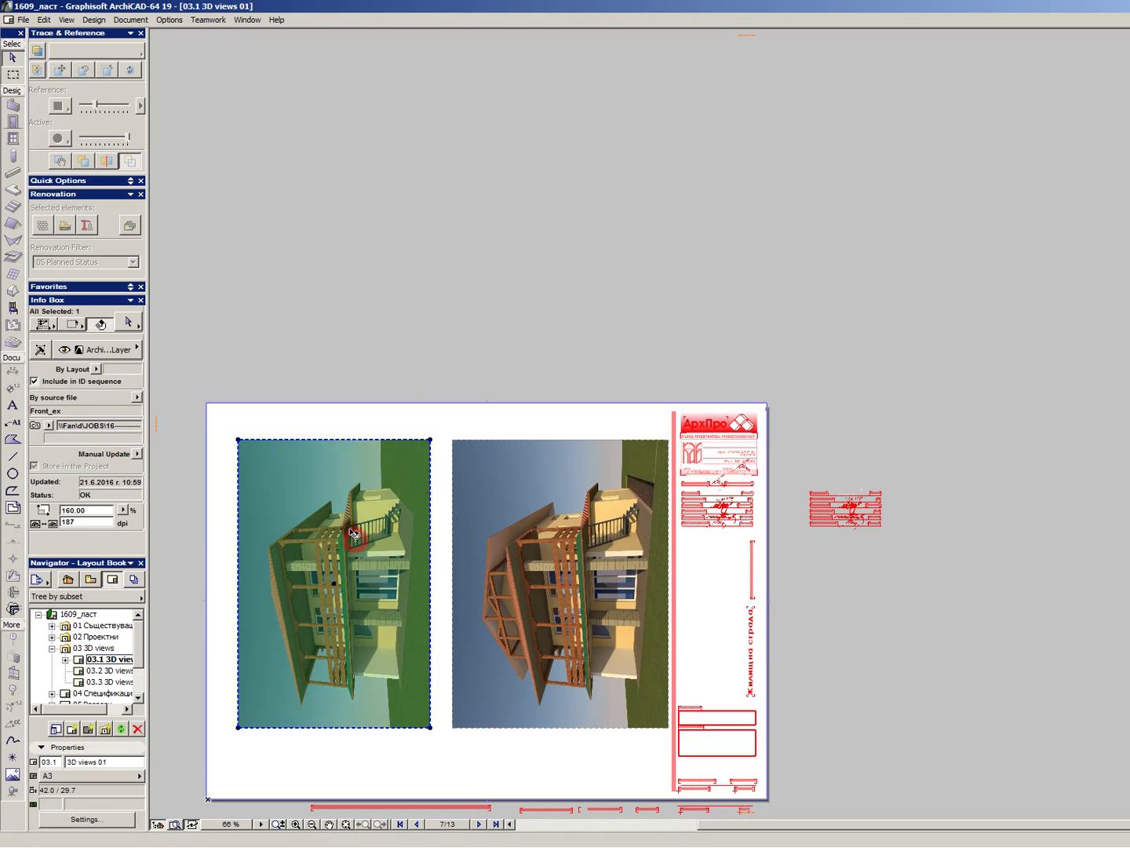
left_click(238, 441)
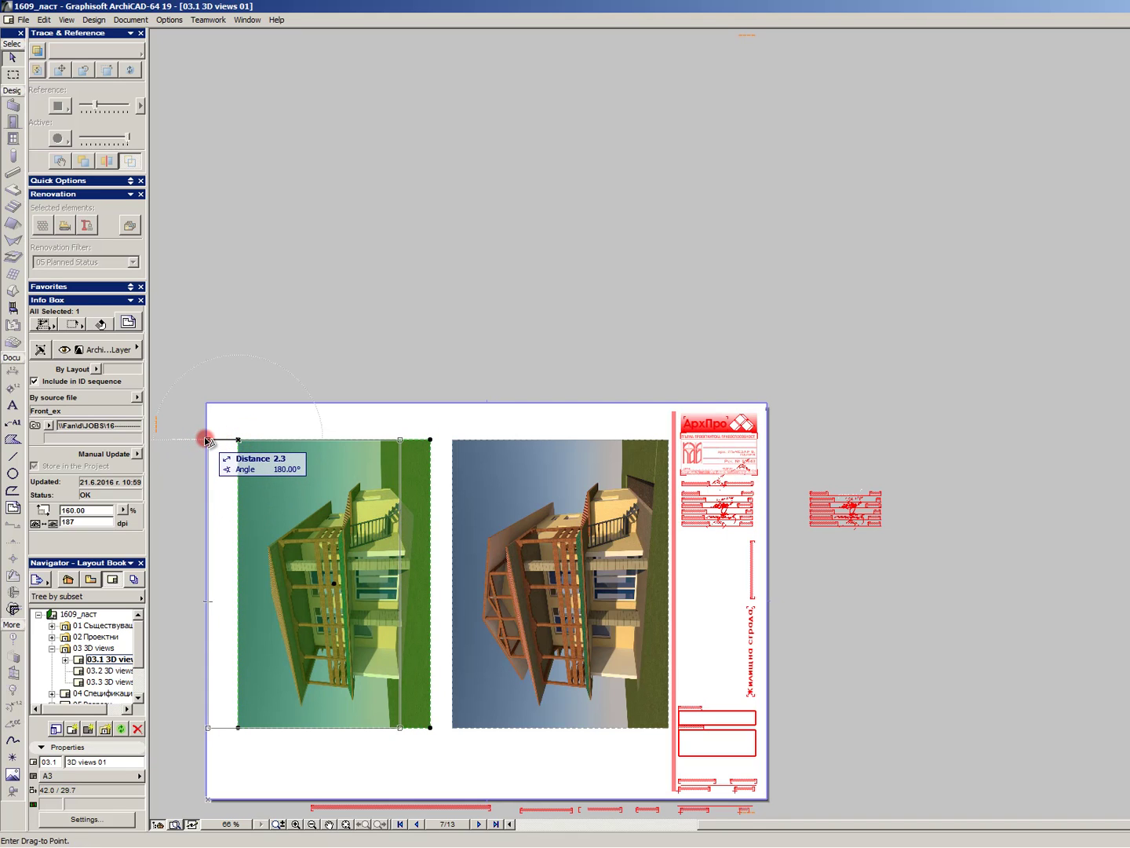
key("Return")
left_click(522, 326)
- Move the Front_pro drawing left, closer to Front_ex, leaving a narrow gap between the two pictures
left_click(459, 438)
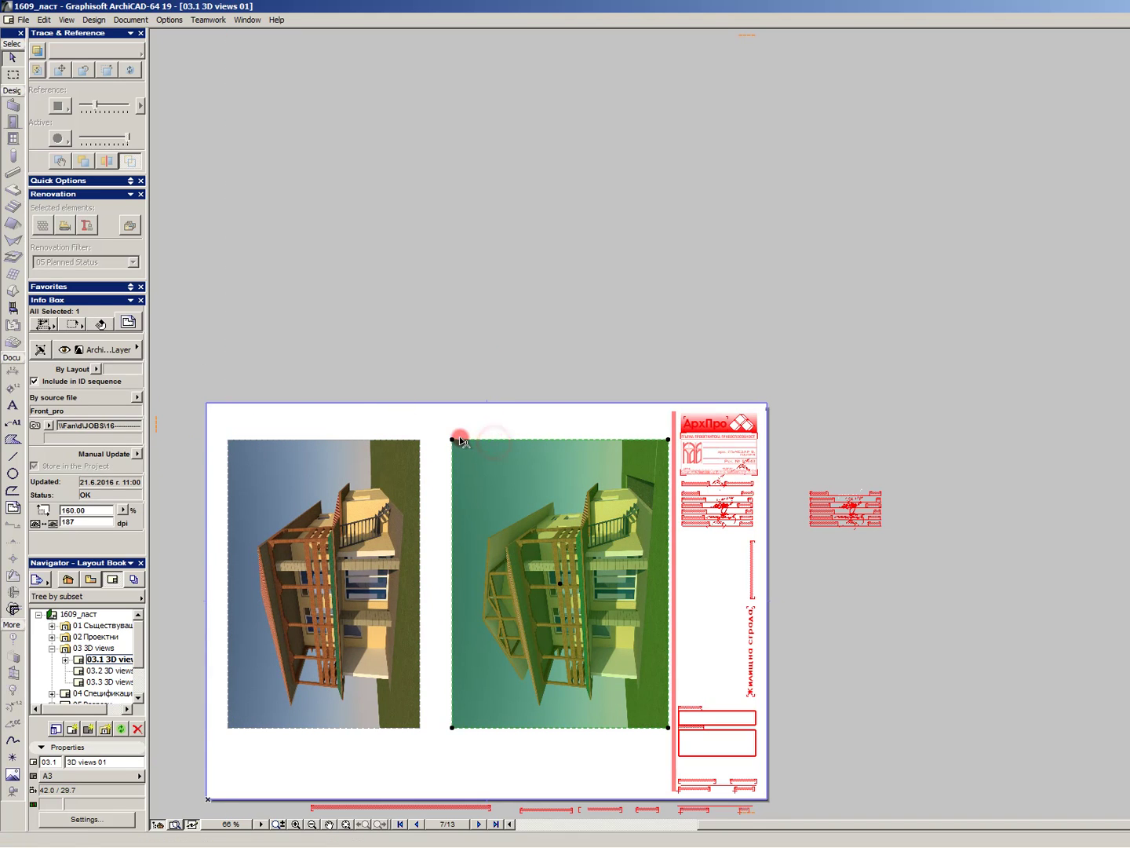
left_click(454, 441)
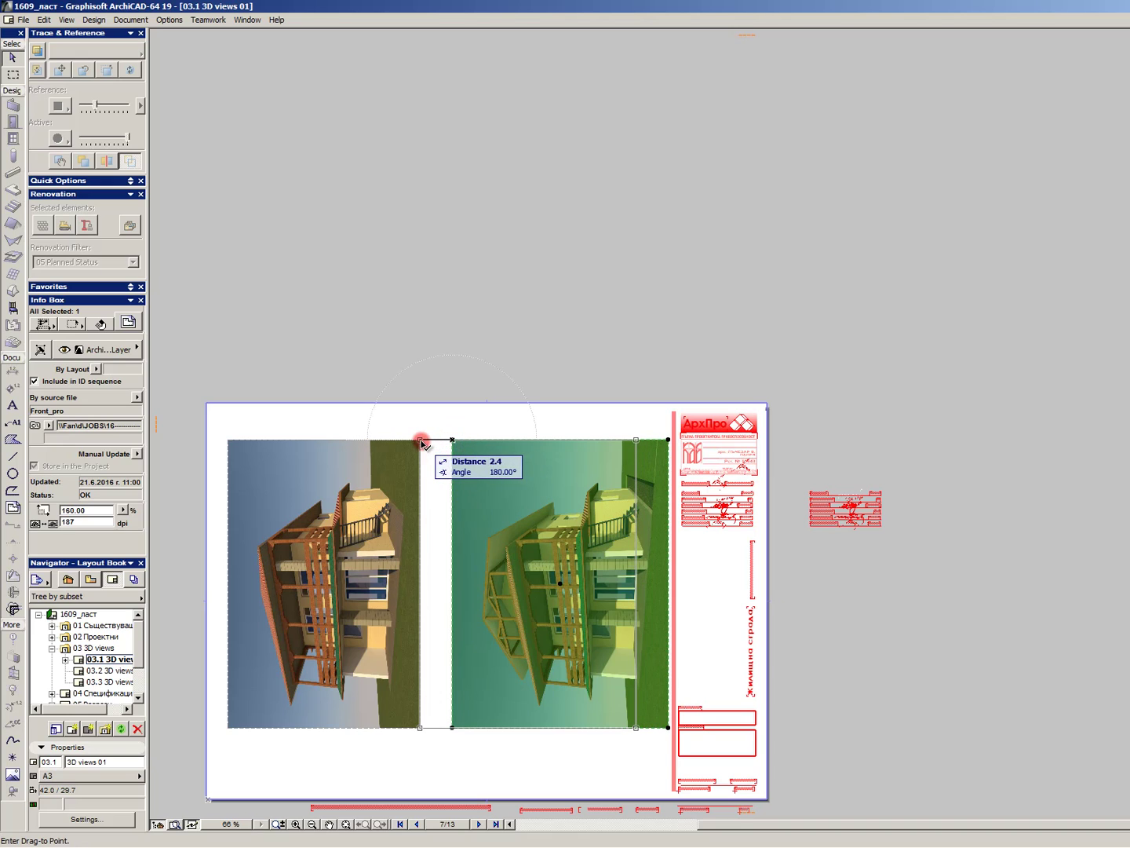
key("Return")
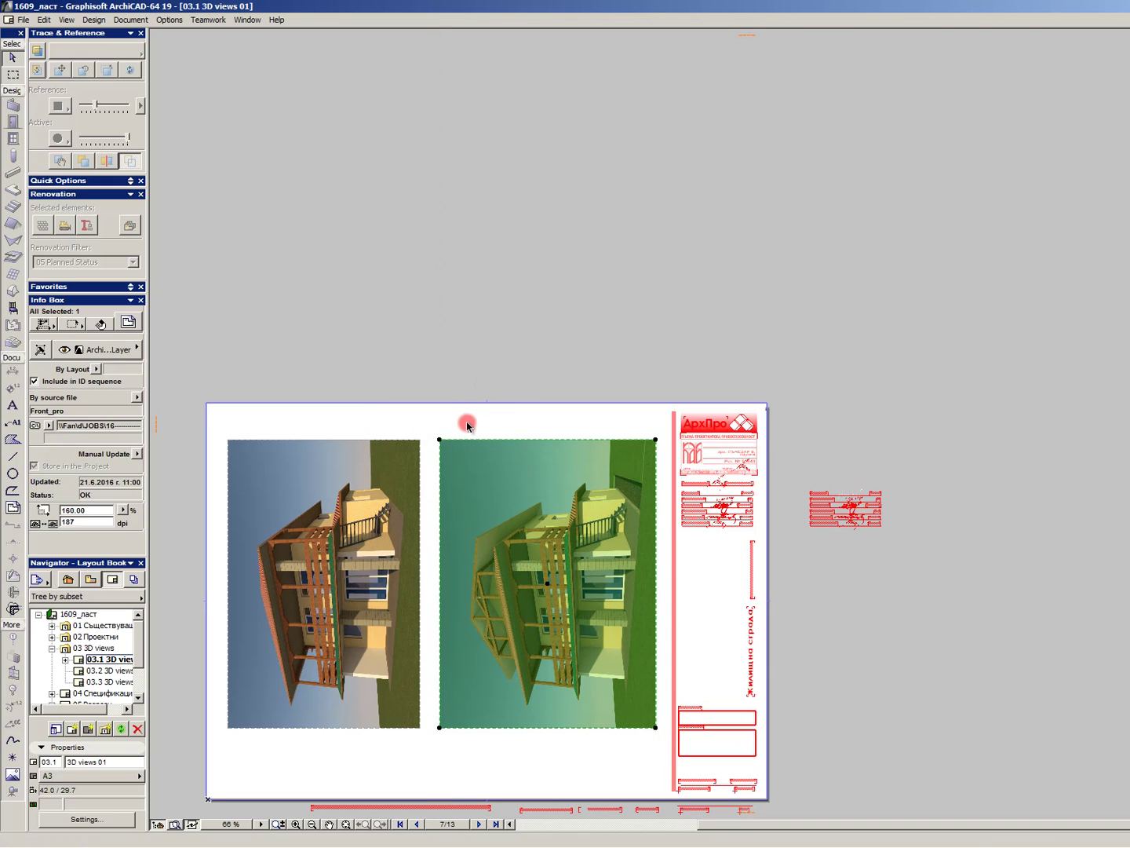
left_click(442, 440)
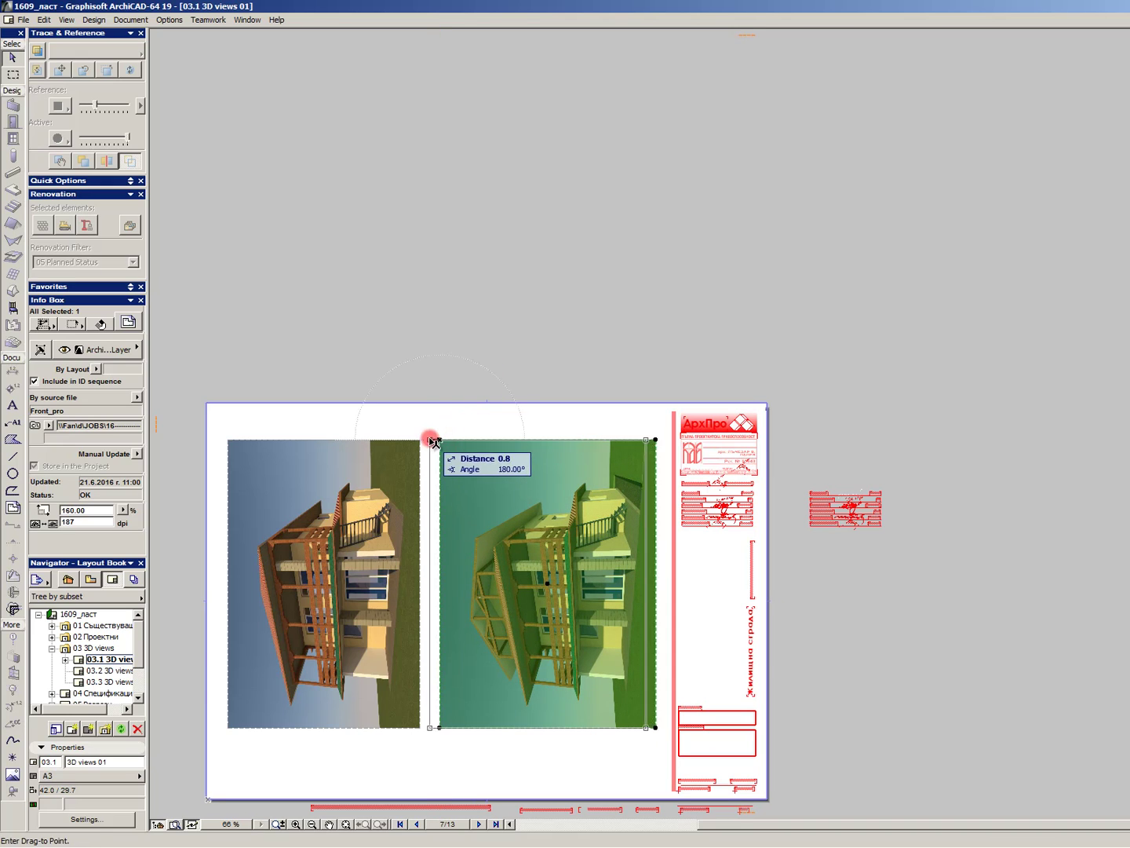
key("Escape")
key("Escape")
scroll(414, 276, "down", 2)
scroll(457, 381, "up", 2)
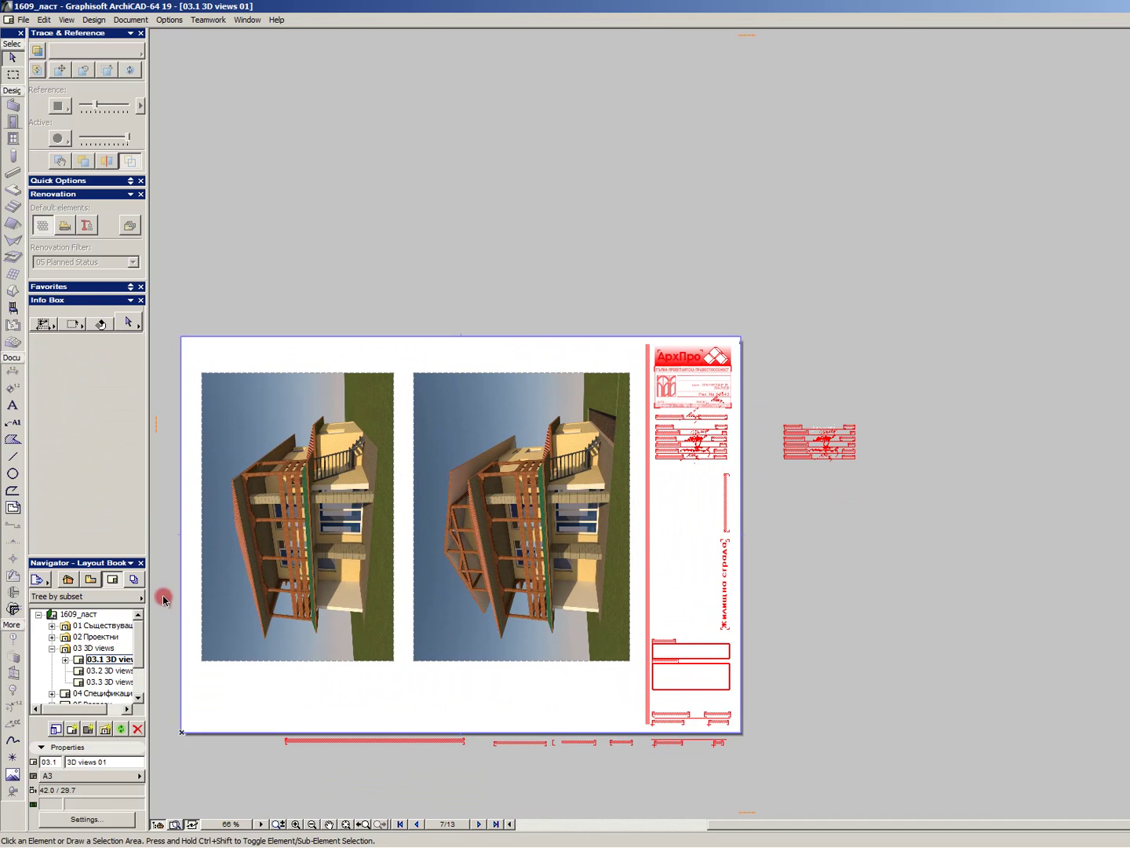
- Copy the four lower title block texts from the 1 етаж layout and paste them in place on the 03.1 3D views 01 layout
left_click(49, 627)
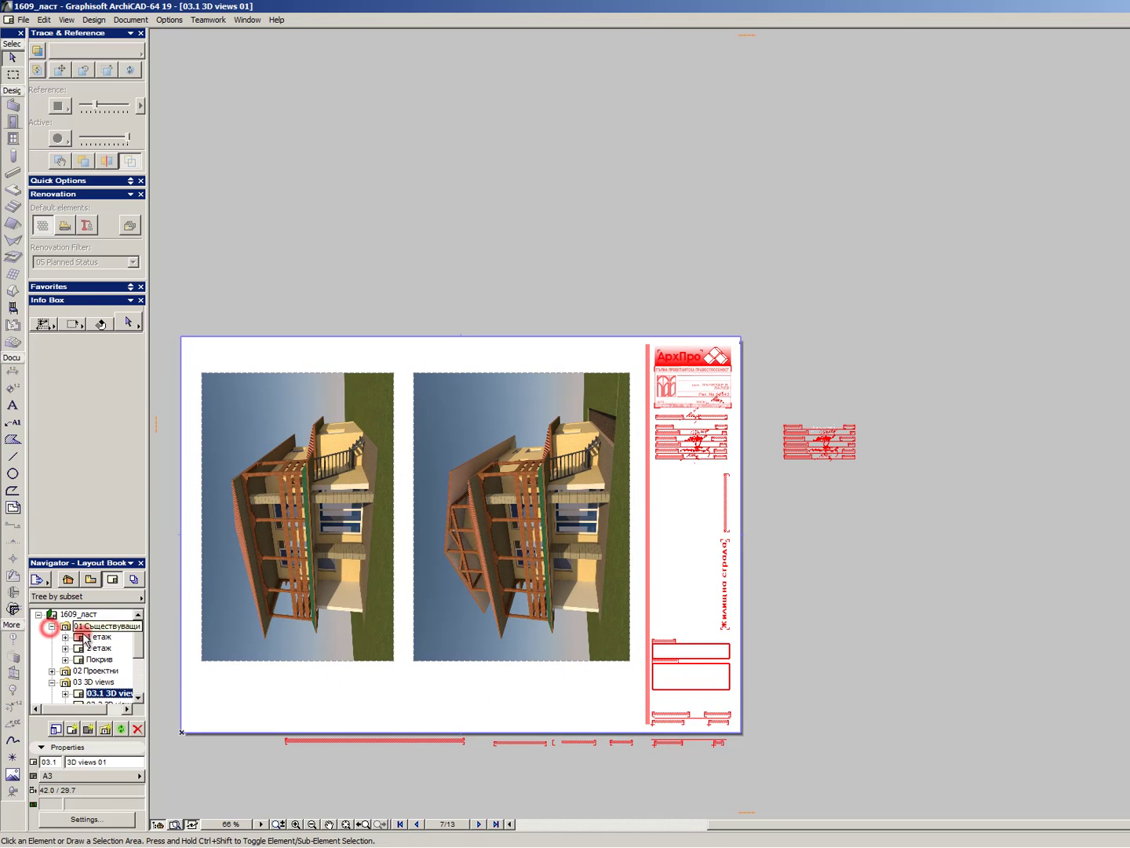
double_click(101, 636)
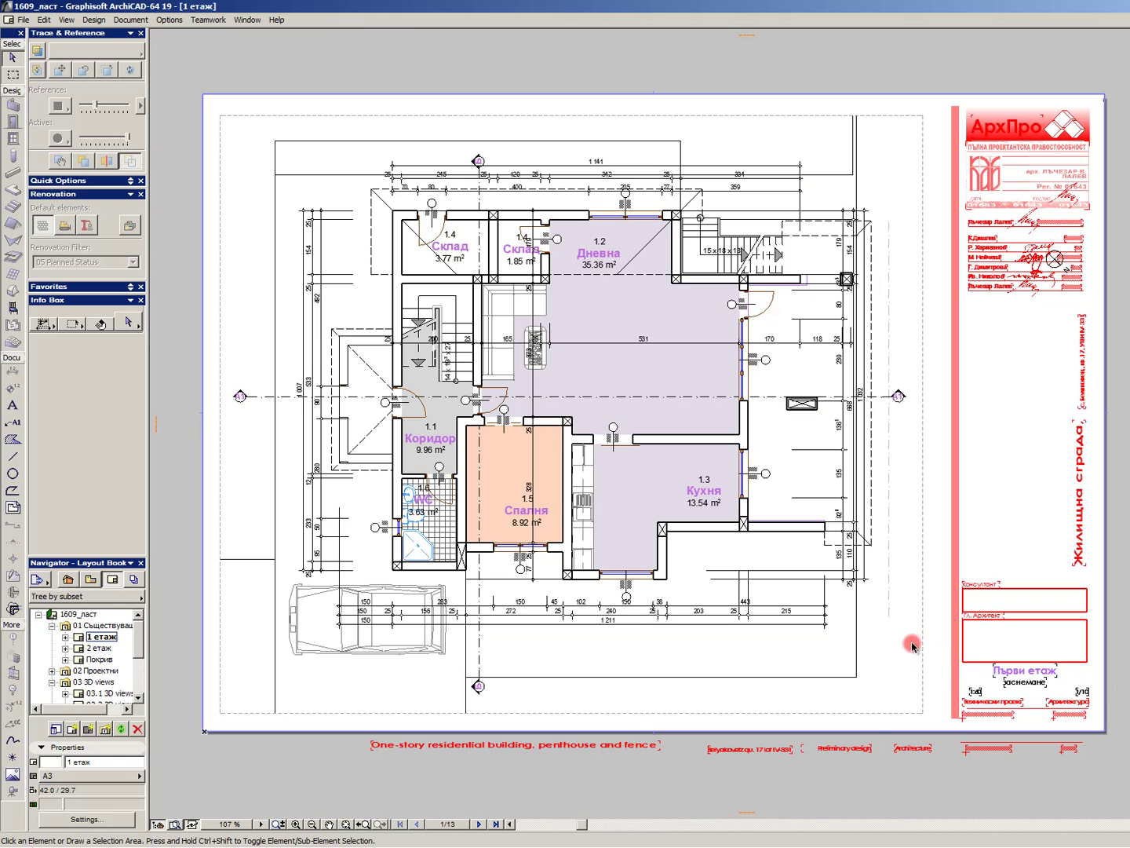
left_click_drag(914, 645, 1094, 714)
key("ctrl+c")
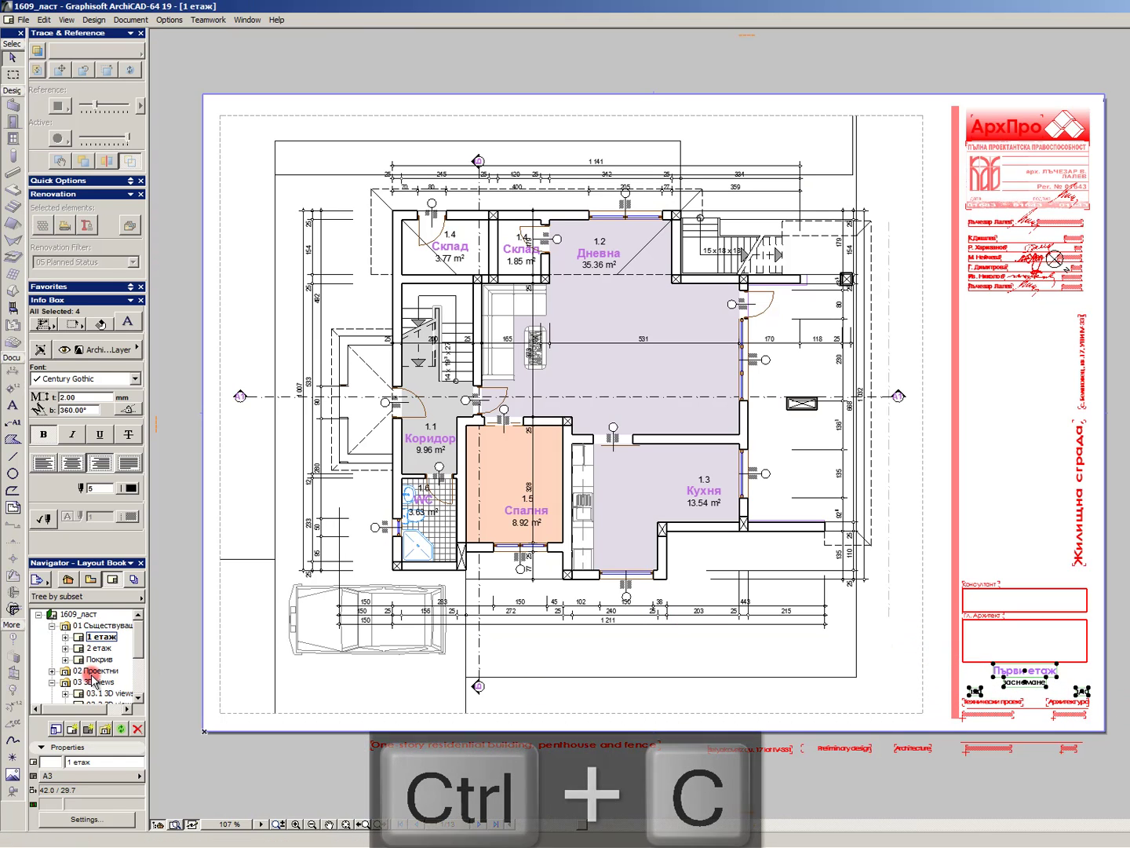
double_click(100, 694)
key("ctrl+v")
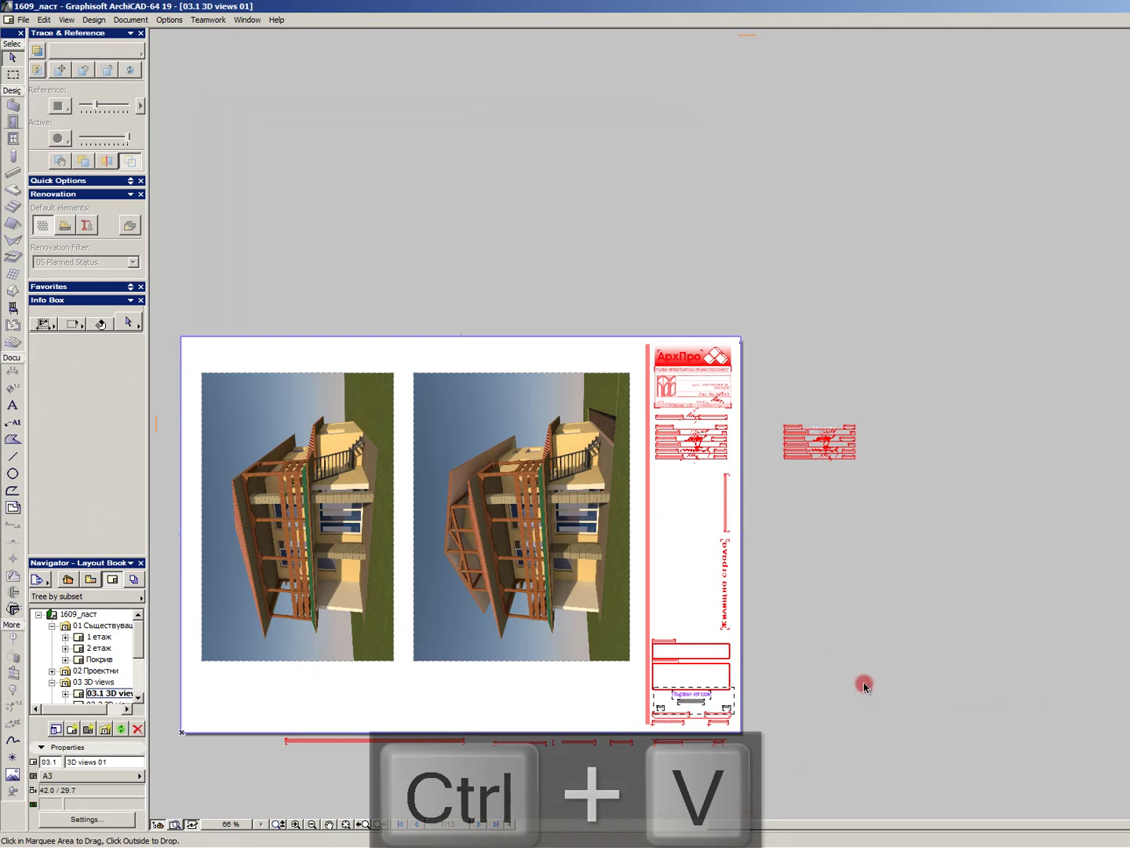
left_click(902, 695)
- Place a copy of the title block's "Първи етаж" text near the upper part of the gap between the two house pictures
scroll(752, 718, "up", 4)
left_click(580, 650)
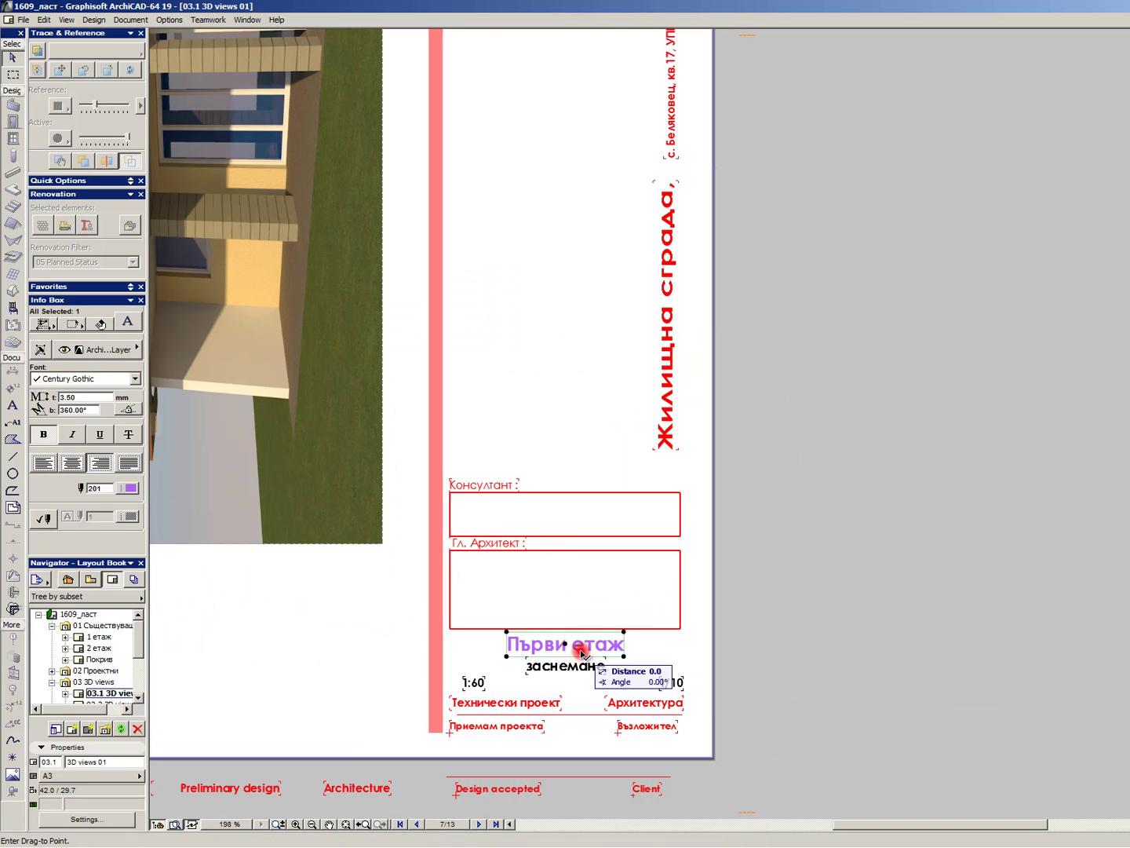
scroll(604, 660, "down", 3)
left_click(255, 256)
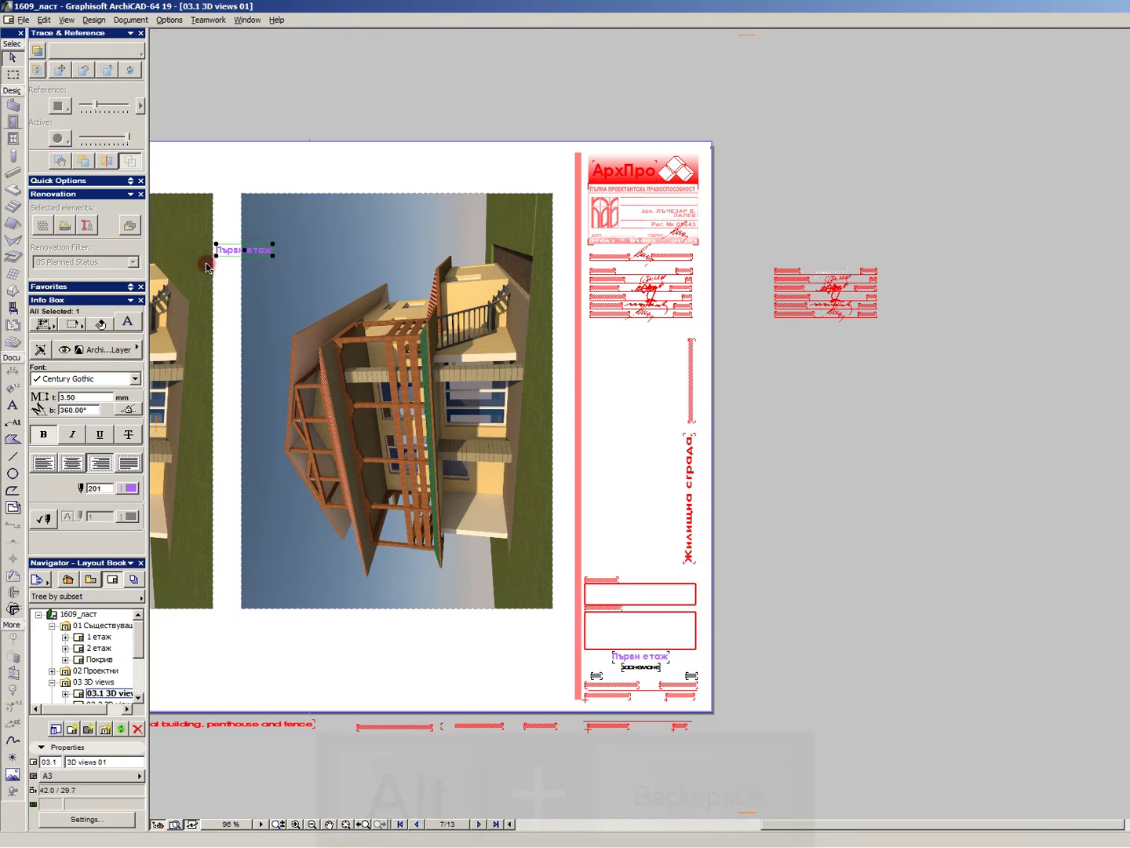
- Rotate the copied "Първи етаж" text 90° counterclockwise and move it into the gap between the two pictures
key("alt+BackSpace")
left_click(220, 266)
left_click(261, 267)
left_click(228, 148)
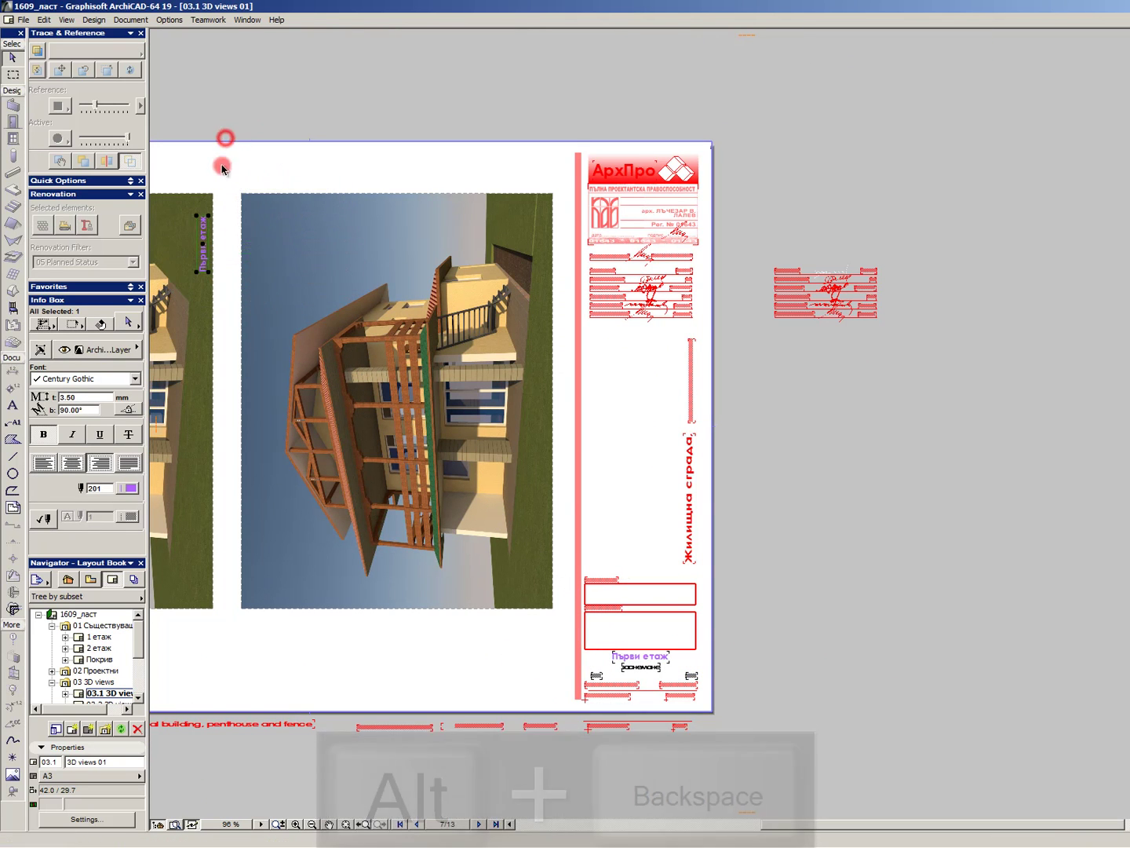
left_click(220, 235)
left_click(237, 220)
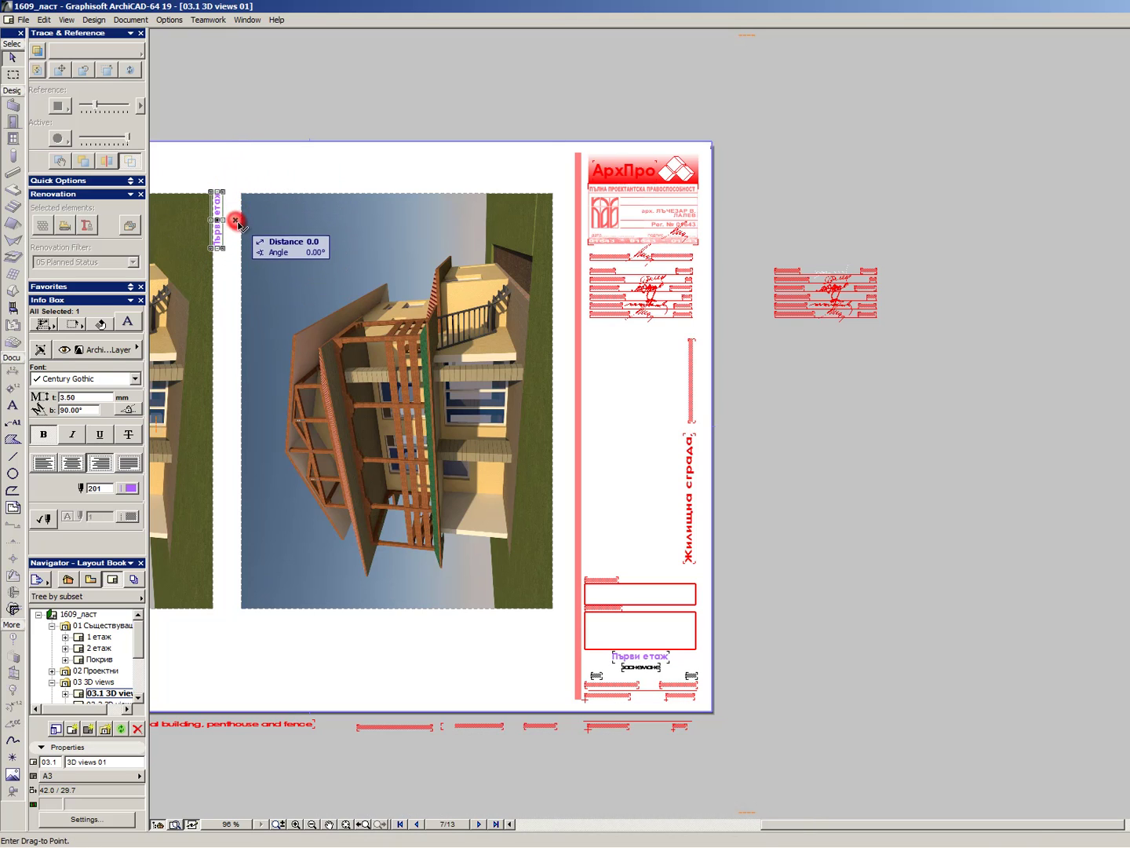
left_click(243, 222)
- Change the rotated caption's text to "Съществуващо положение"
scroll(179, 203, "up", 4)
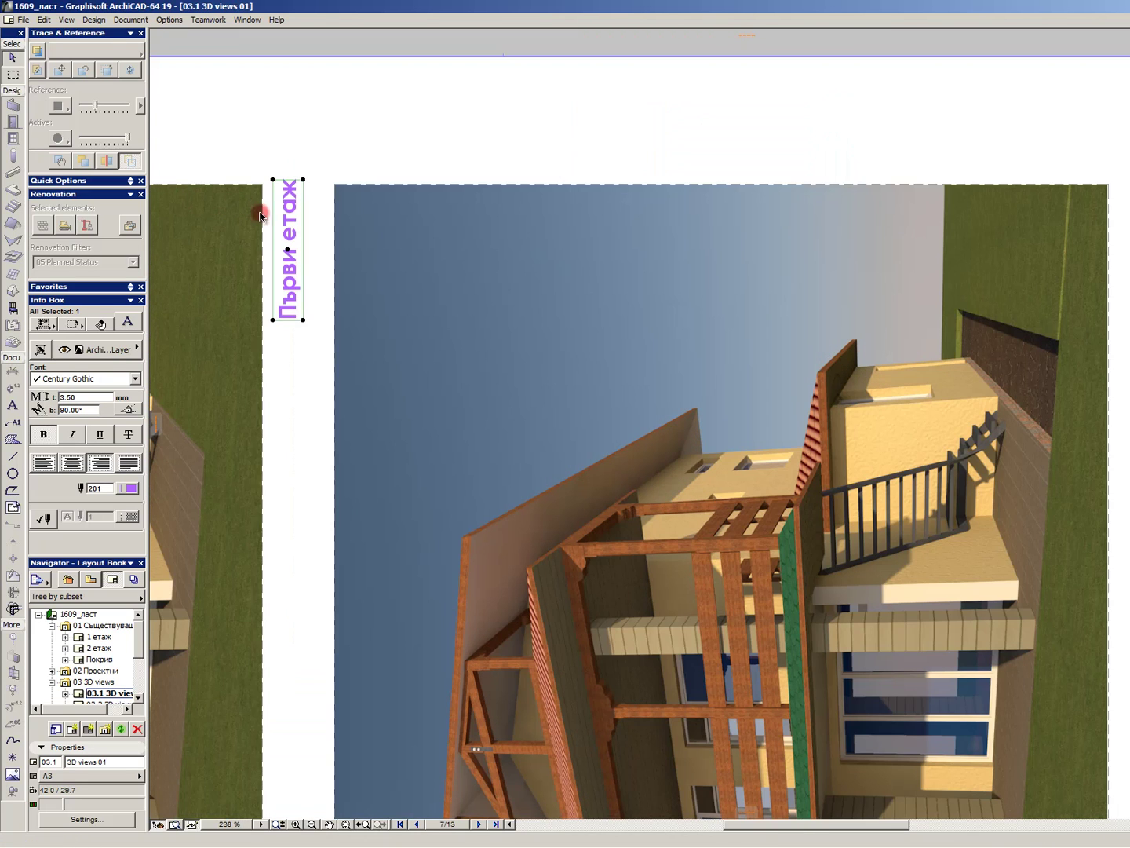
double_click(285, 236)
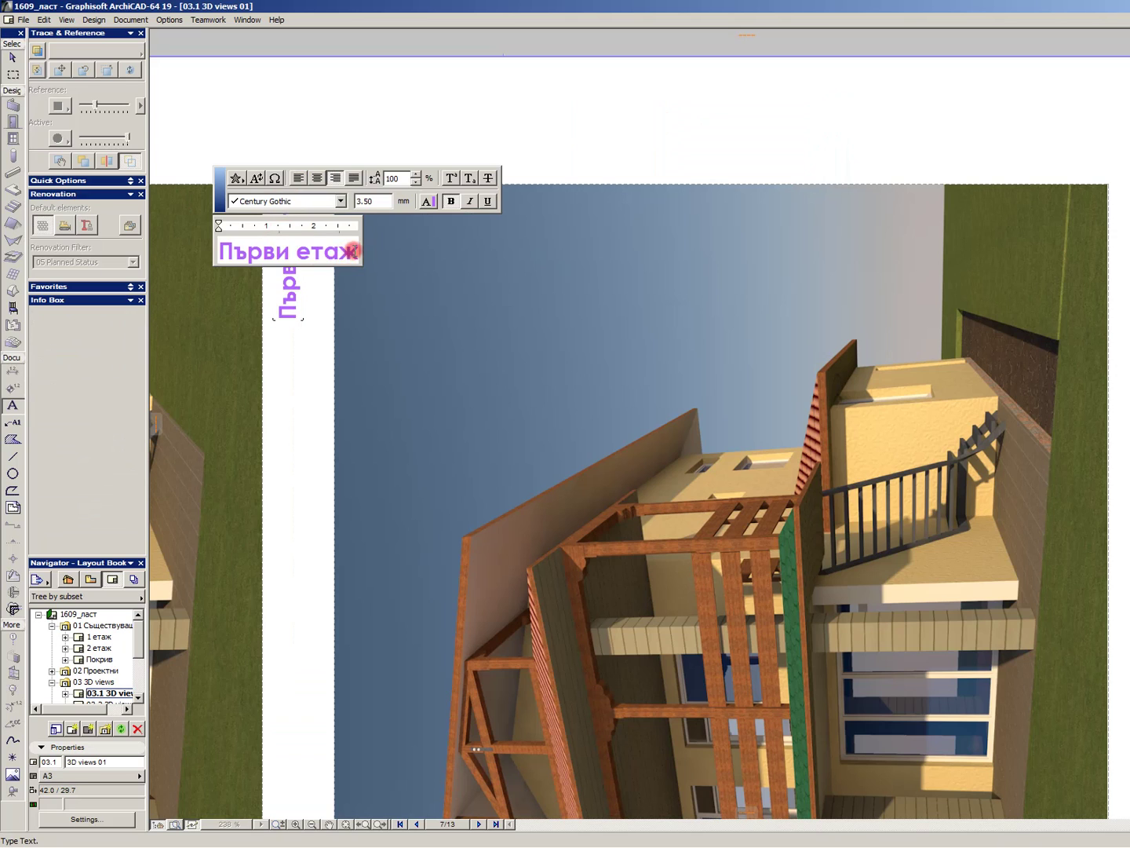
left_click_drag(352, 251, 105, 223)
type("Съ")
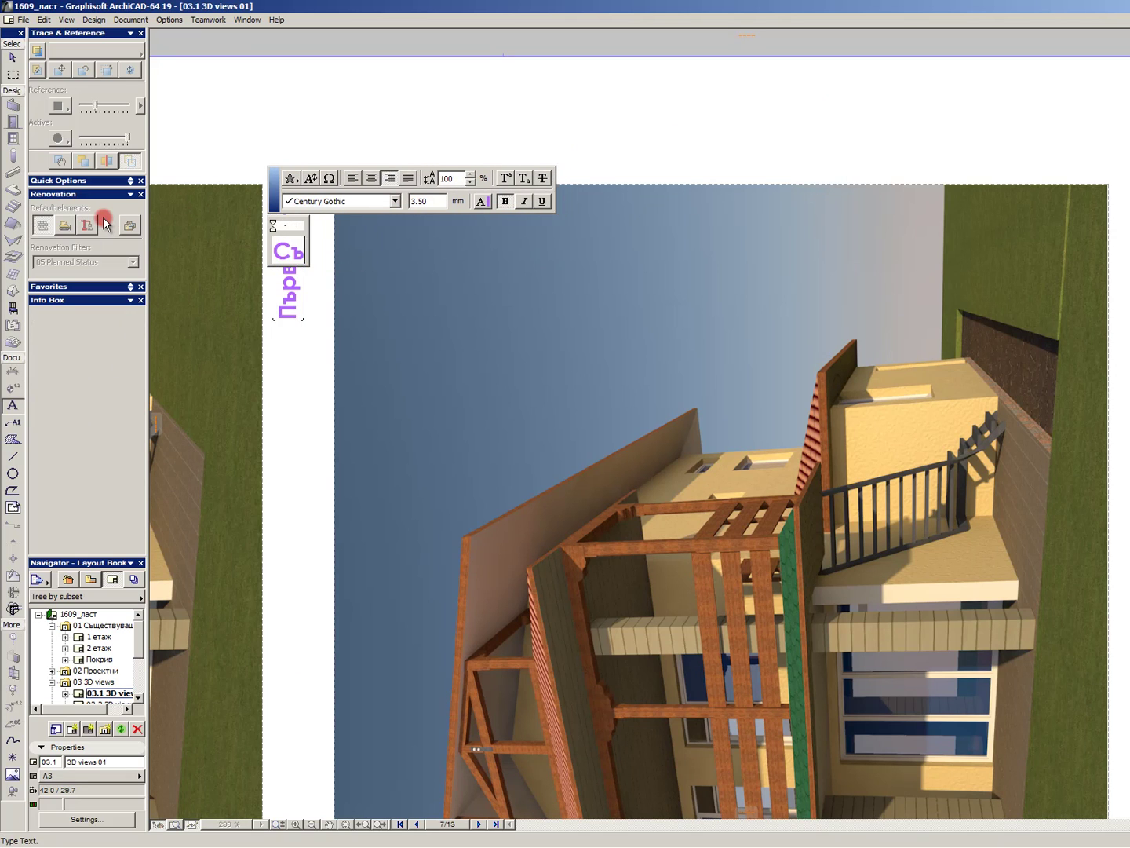
type("ществуващо пол")
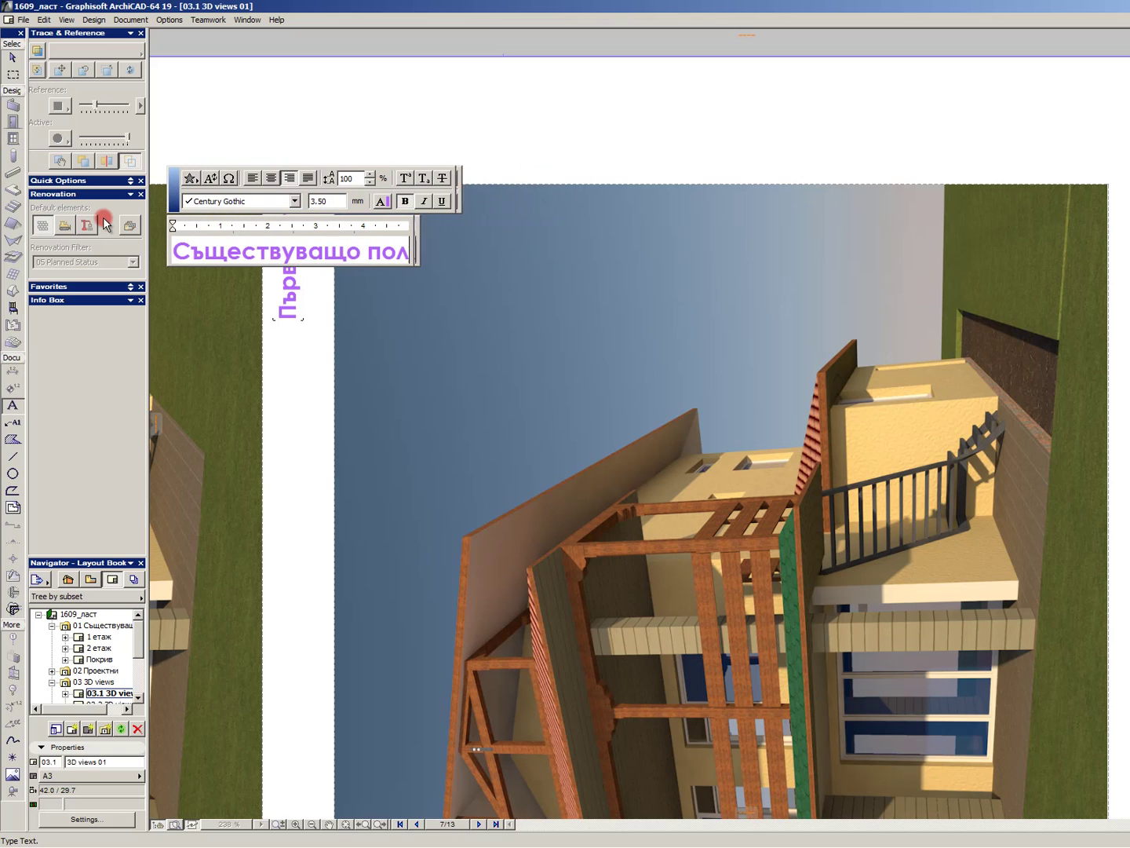
type("ожение")
left_click(496, 396)
key("Escape")
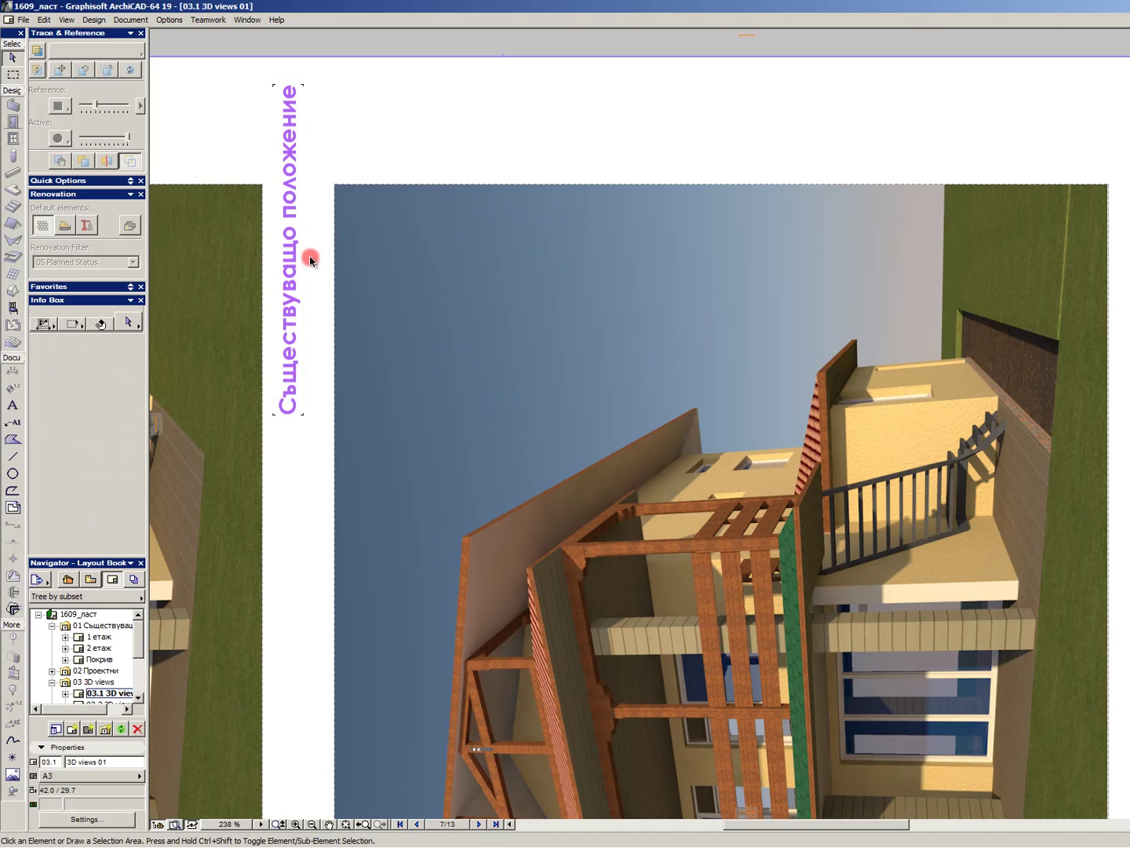
- Move the "Съществуващо положение" caption vertically down so its end aligns with the top edge of the pictures
left_click(291, 256)
key("ctrl+d")
left_click(294, 264)
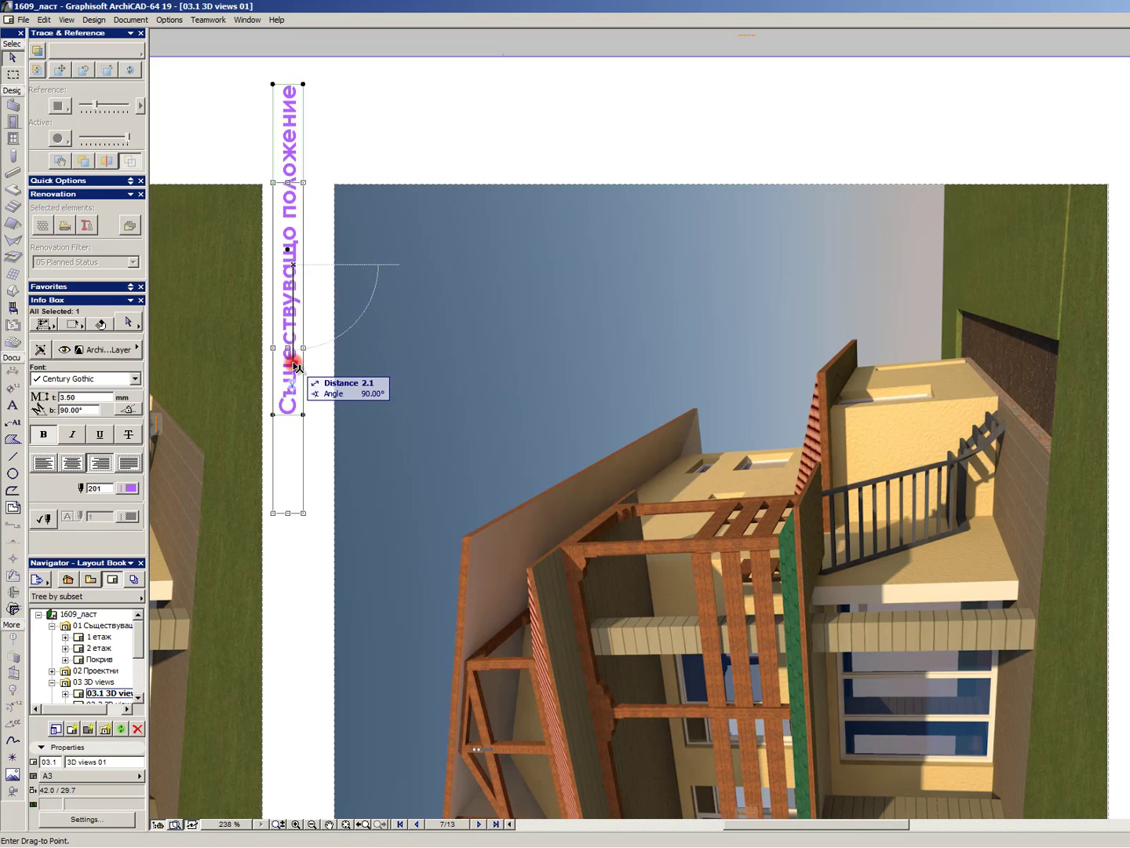
left_click(297, 365)
left_click(272, 183)
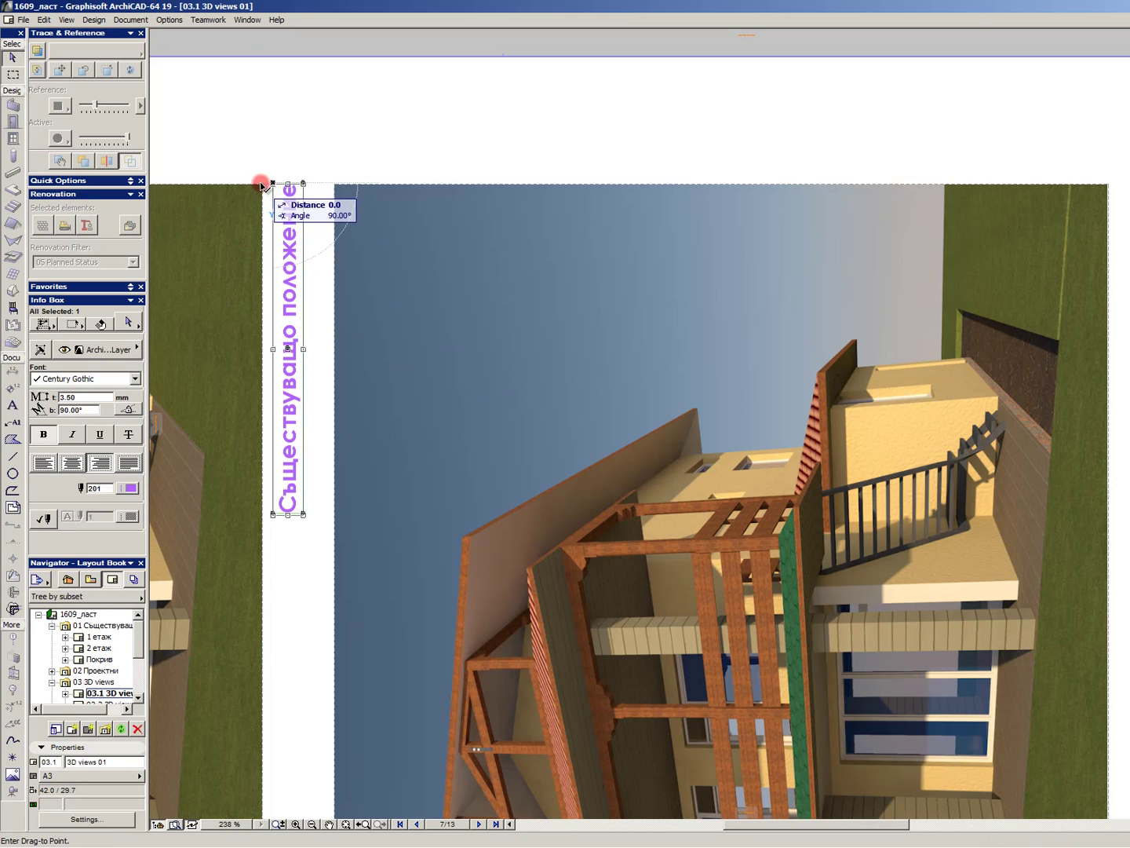
left_click(262, 185, "shift")
left_click(300, 148)
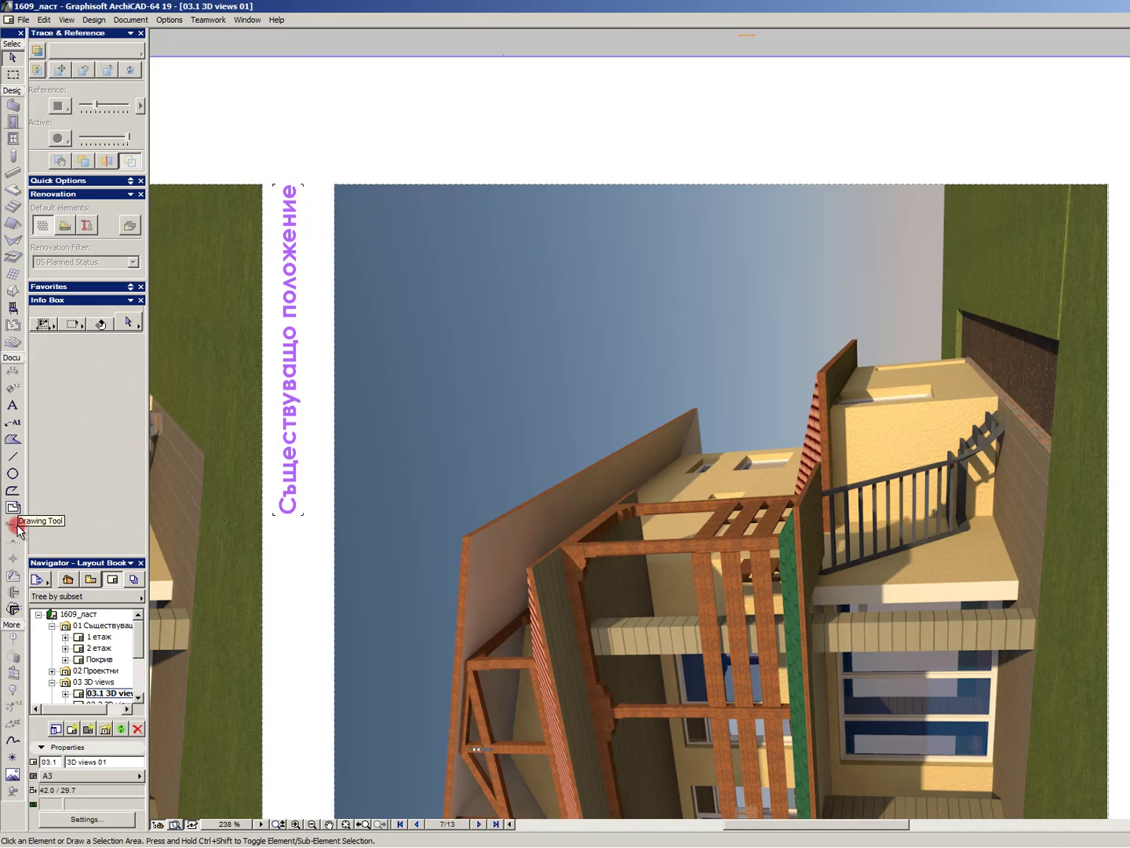
- Draw a rectangular polyline around the "Съществуващо положение" caption, from corner to corner of the text
left_click(7, 492)
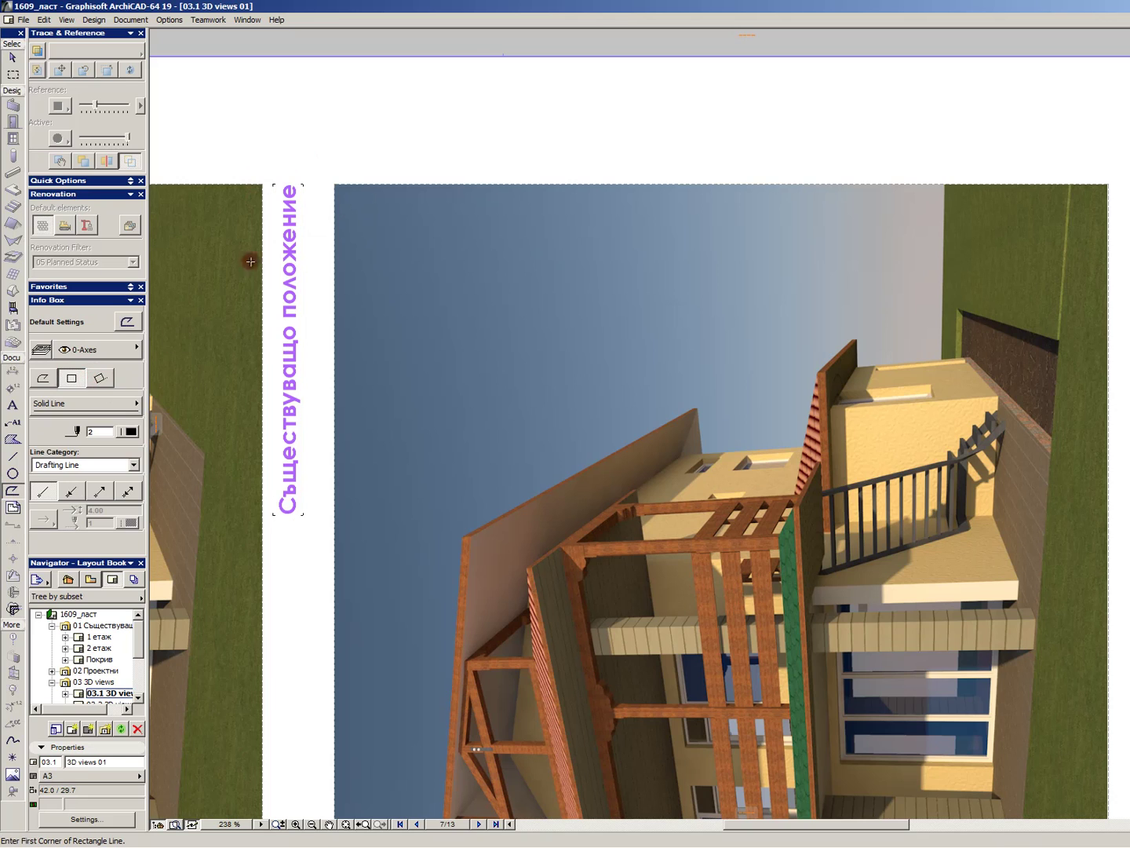
left_click(272, 185)
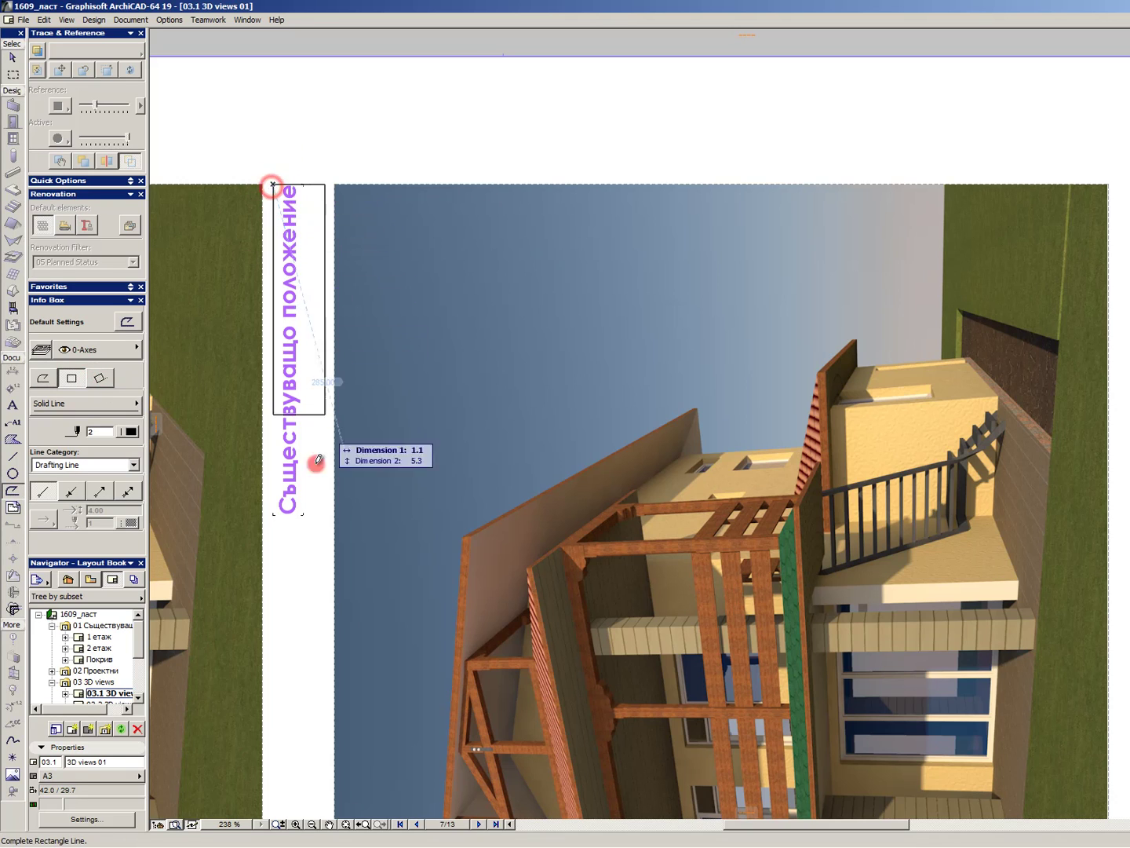
left_click(303, 514)
key("Escape")
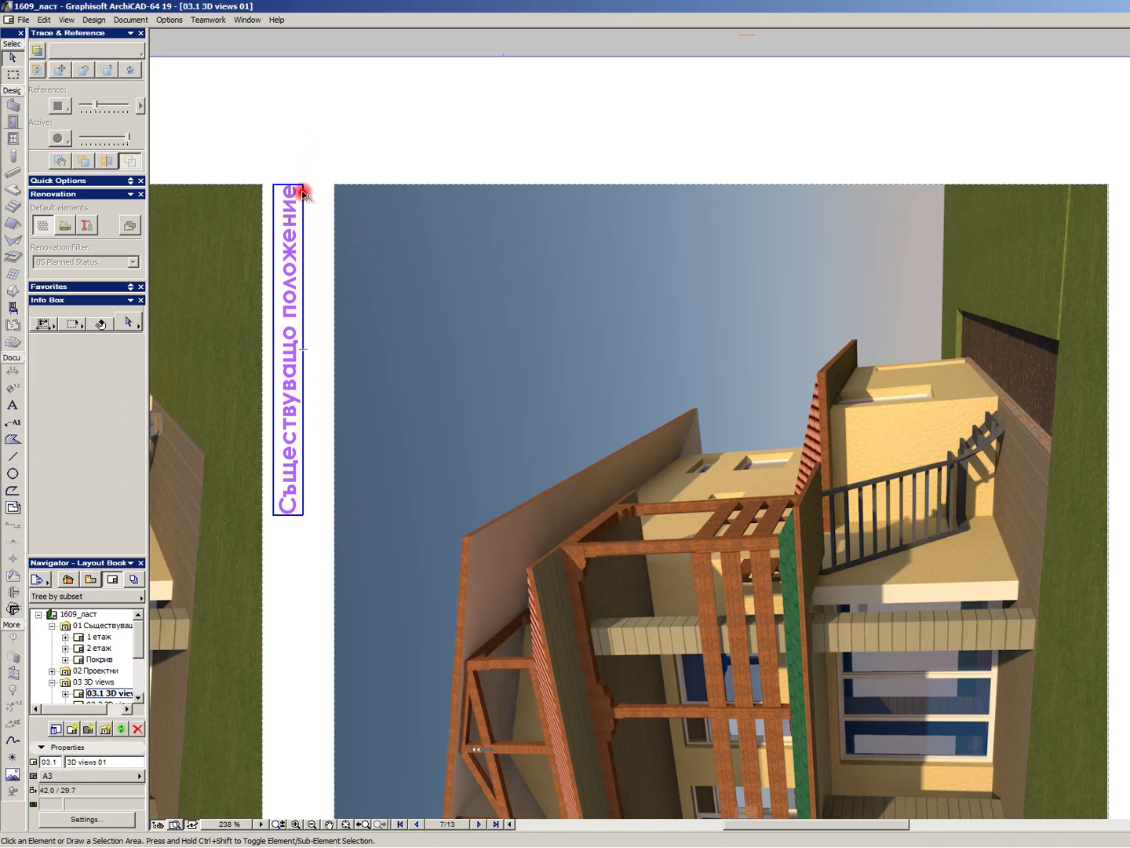
- Offset the caption's rectangle slightly outward so it leaves a small margin around the text
left_click(303, 190)
left_click(303, 185)
left_click(202, 317)
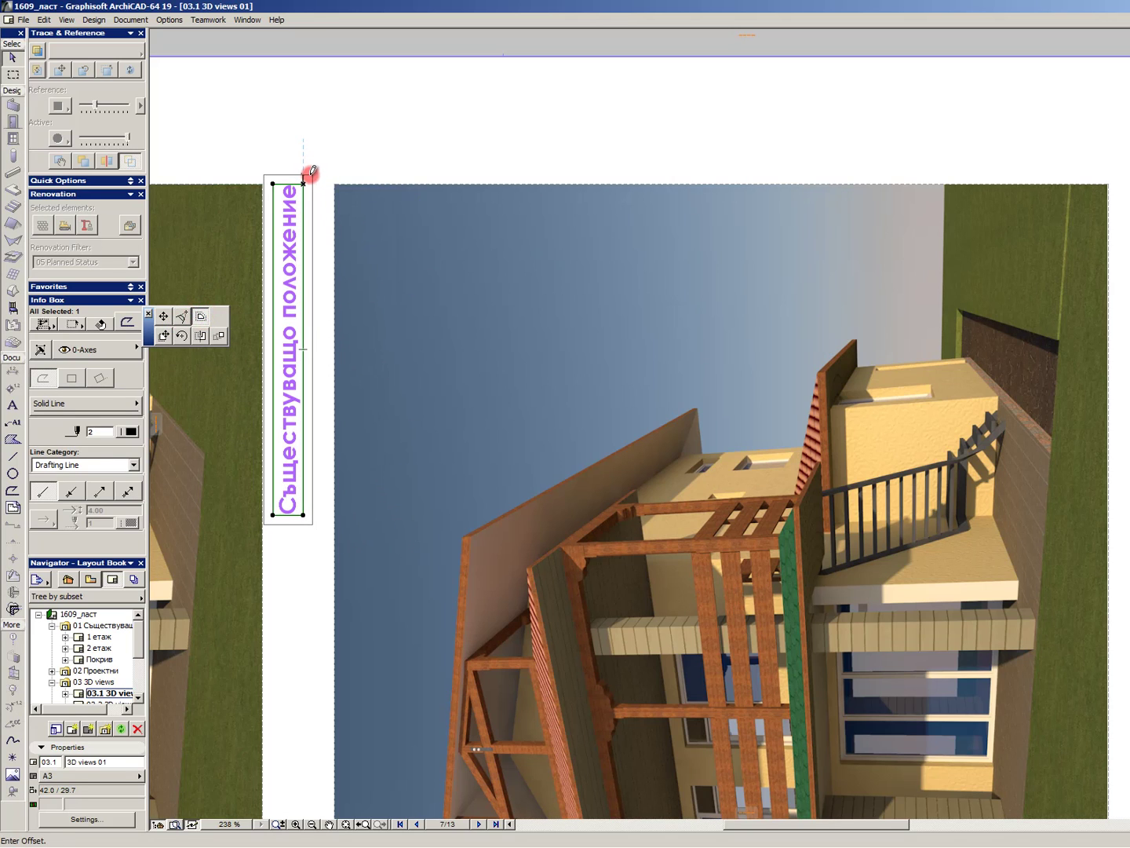
left_click(314, 181)
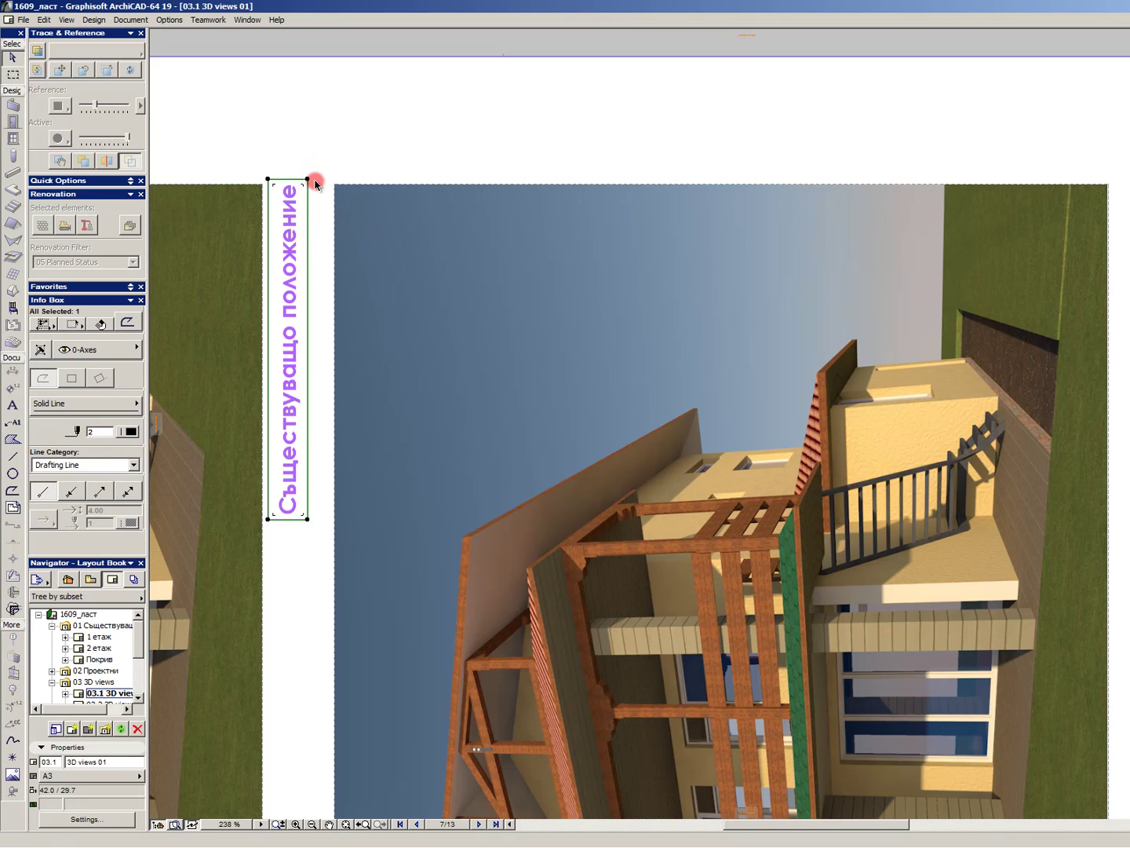
- Try a fillet on all corners of the caption's rectangle and undo it
left_click(309, 178)
left_click(182, 317)
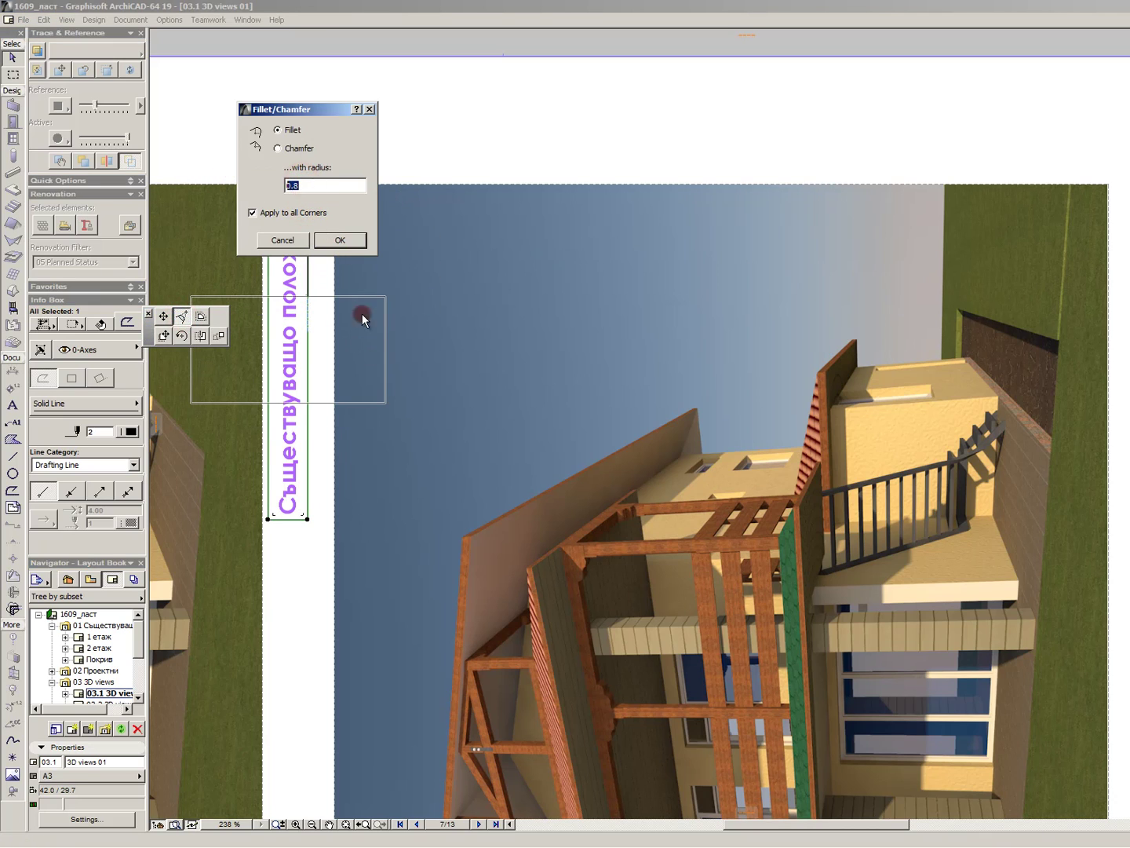
left_click(343, 241)
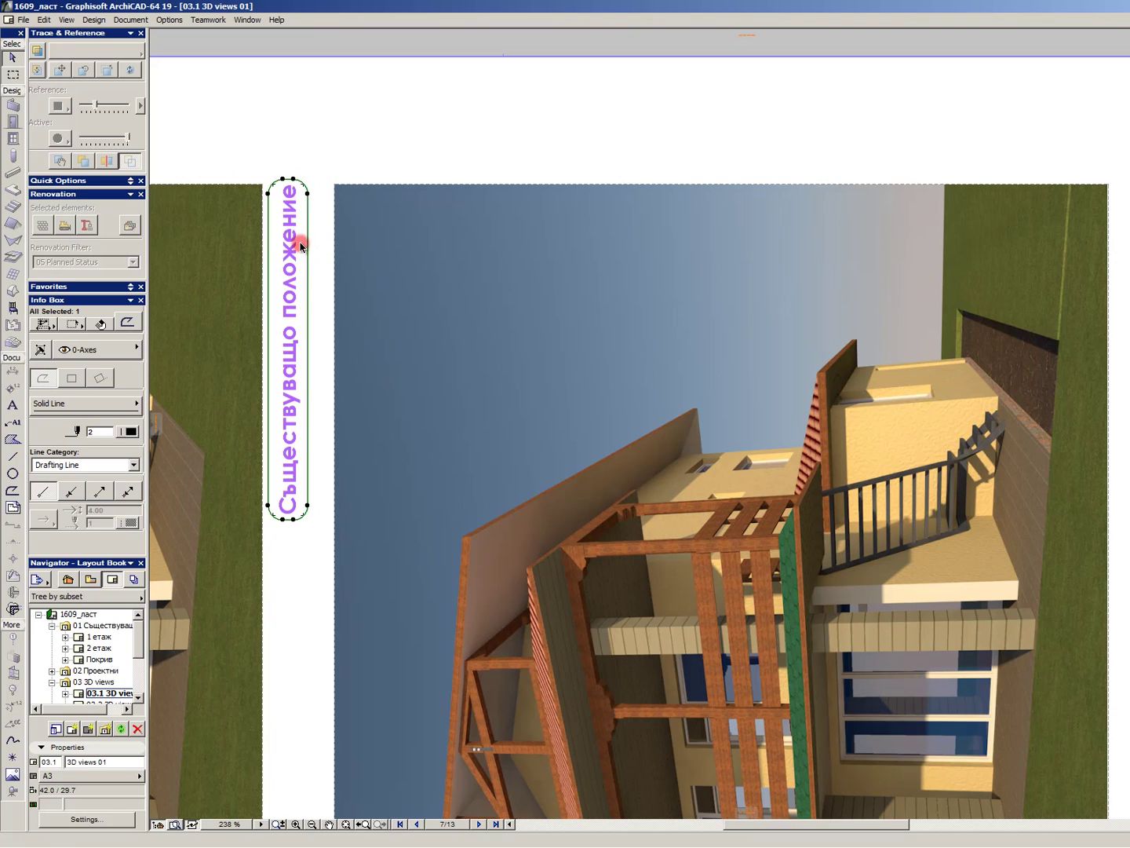
key("ctrl+z")
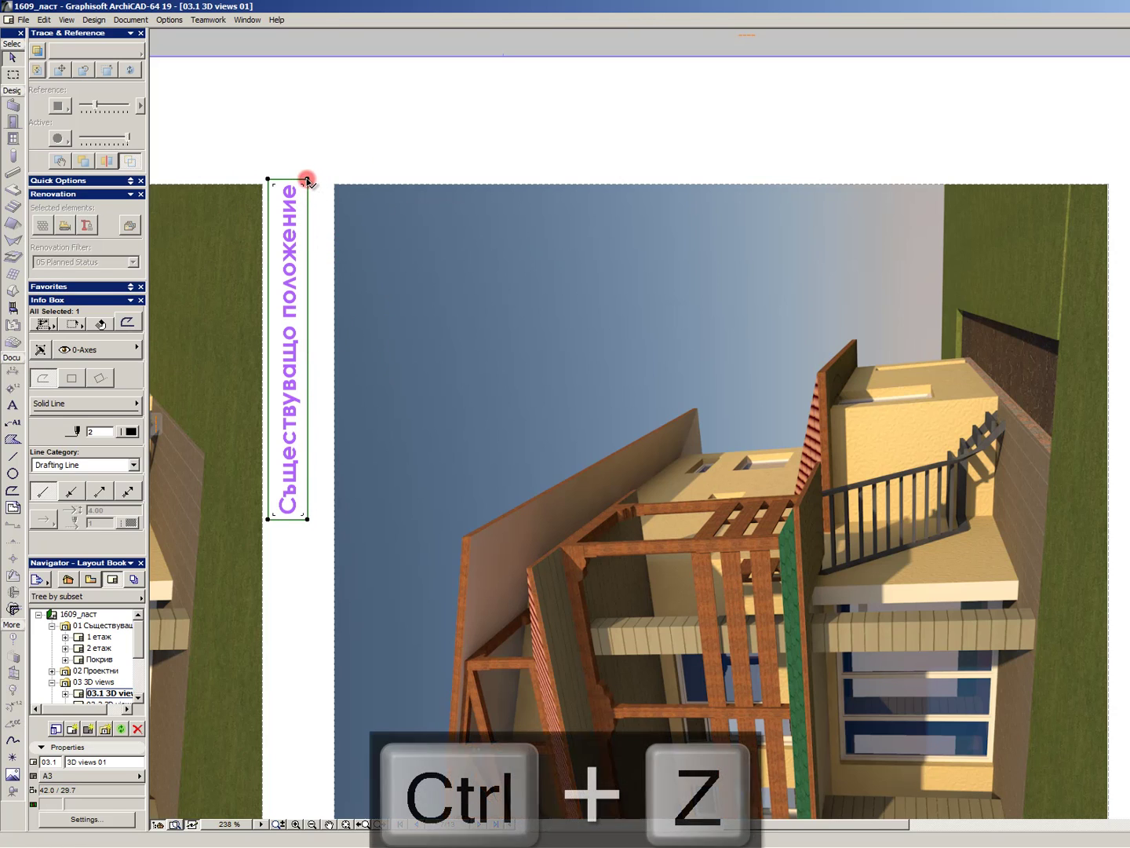
- Fillet all corners of the caption's rectangle with a radius of 0.2
left_click(308, 179)
left_click(183, 316)
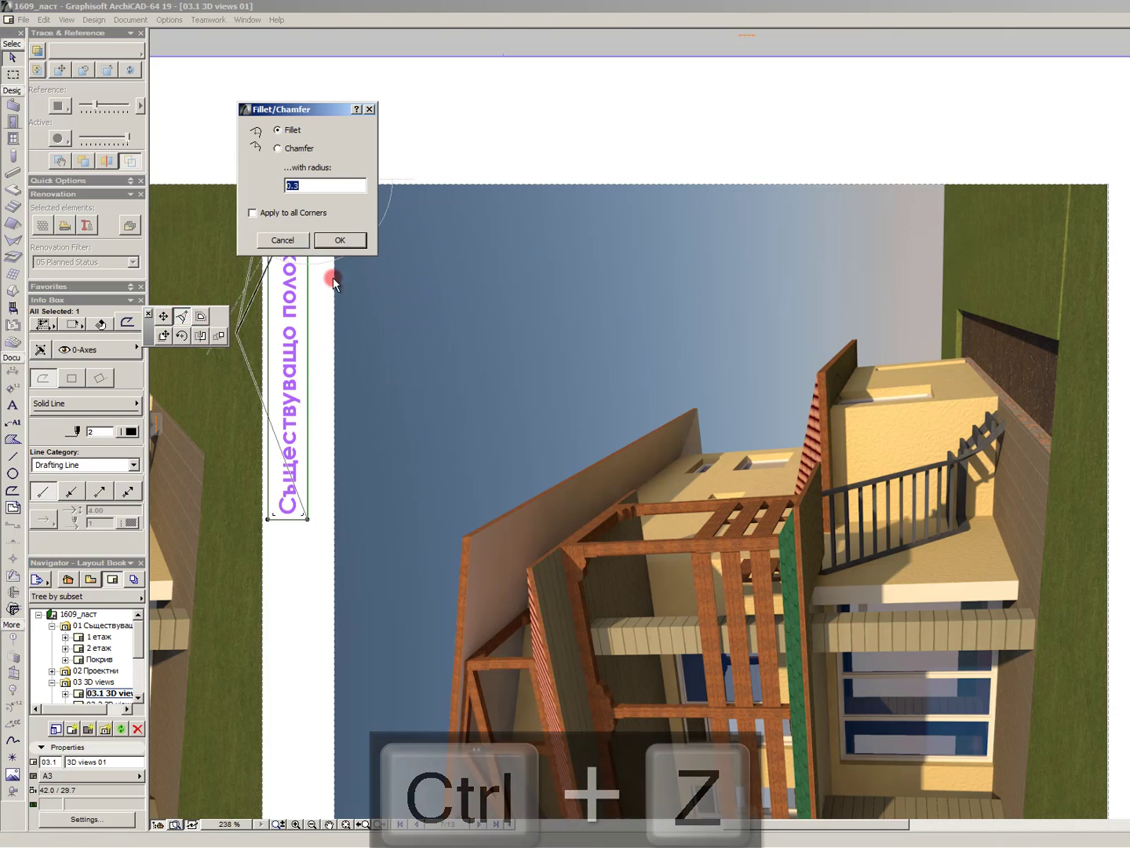
left_click(344, 241)
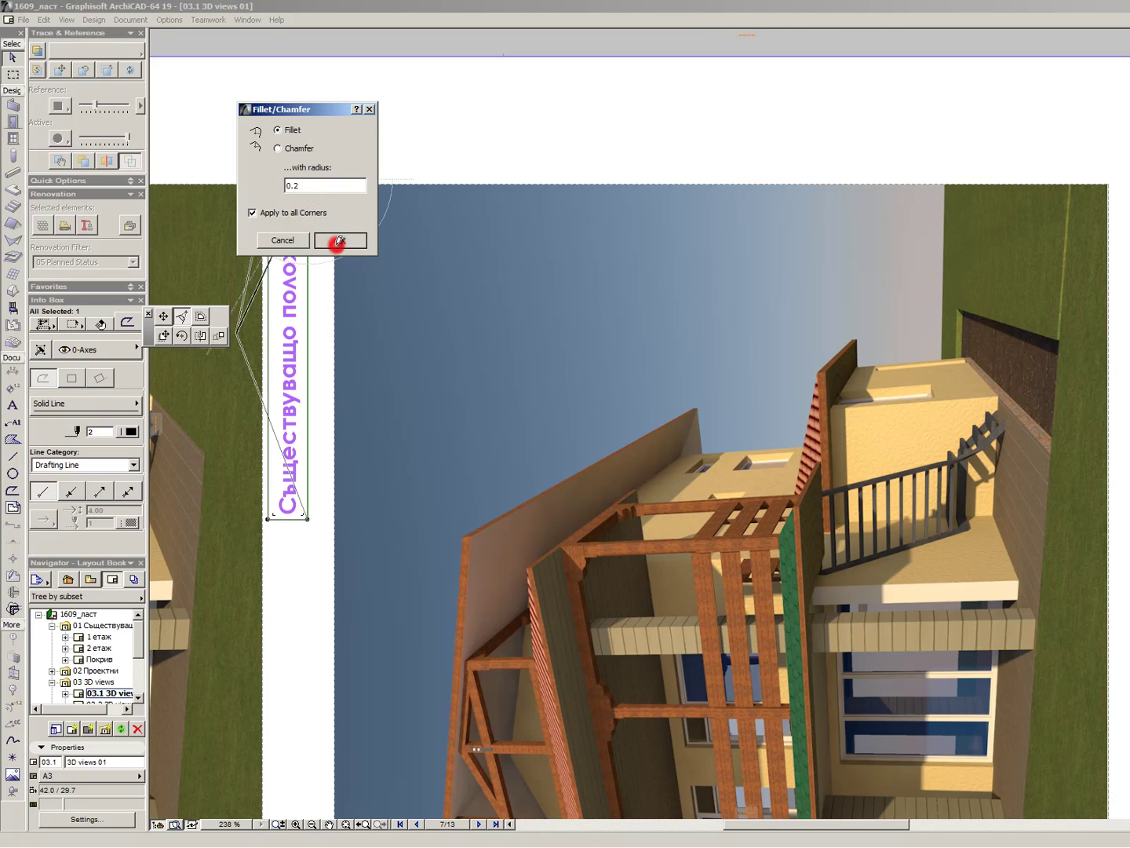
left_click(338, 241)
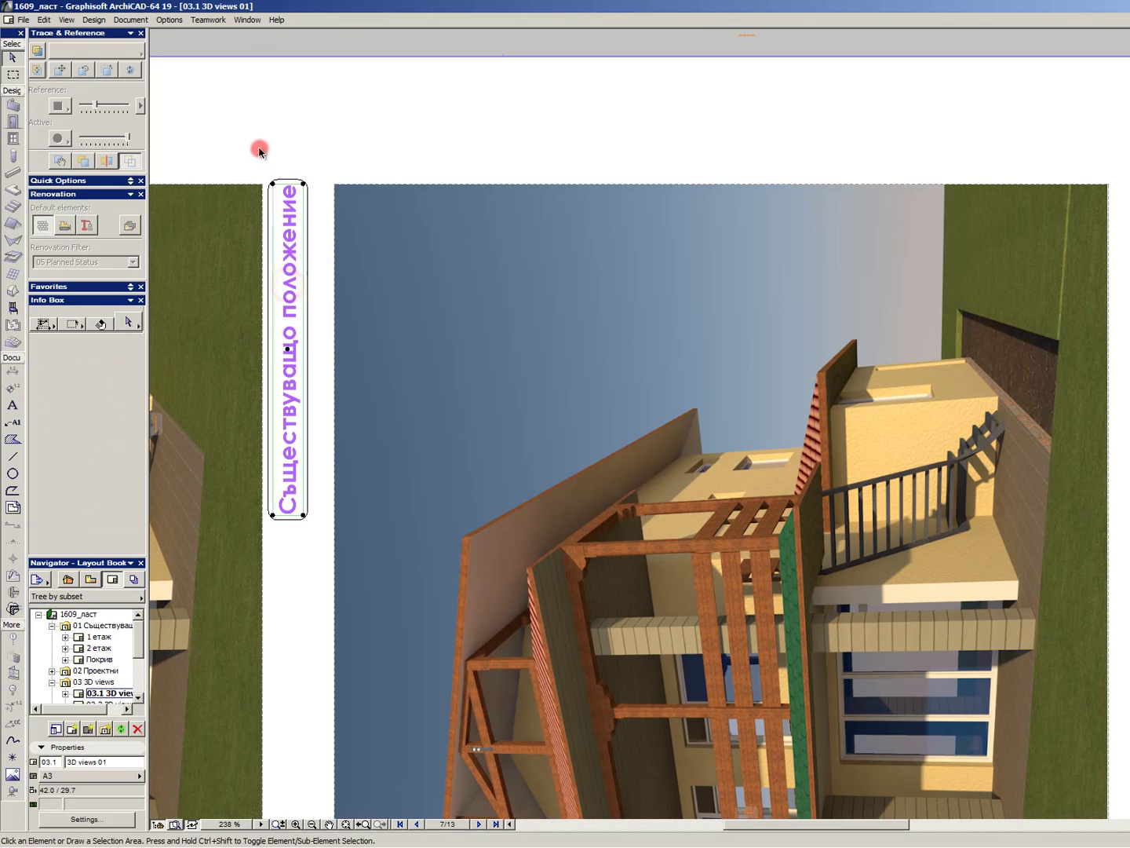
- Copy the "Съществуващо положение" caption with its rounded frame horizontally into the gap between the second house picture and the title block
left_click_drag(257, 132, 389, 583)
left_click(277, 284)
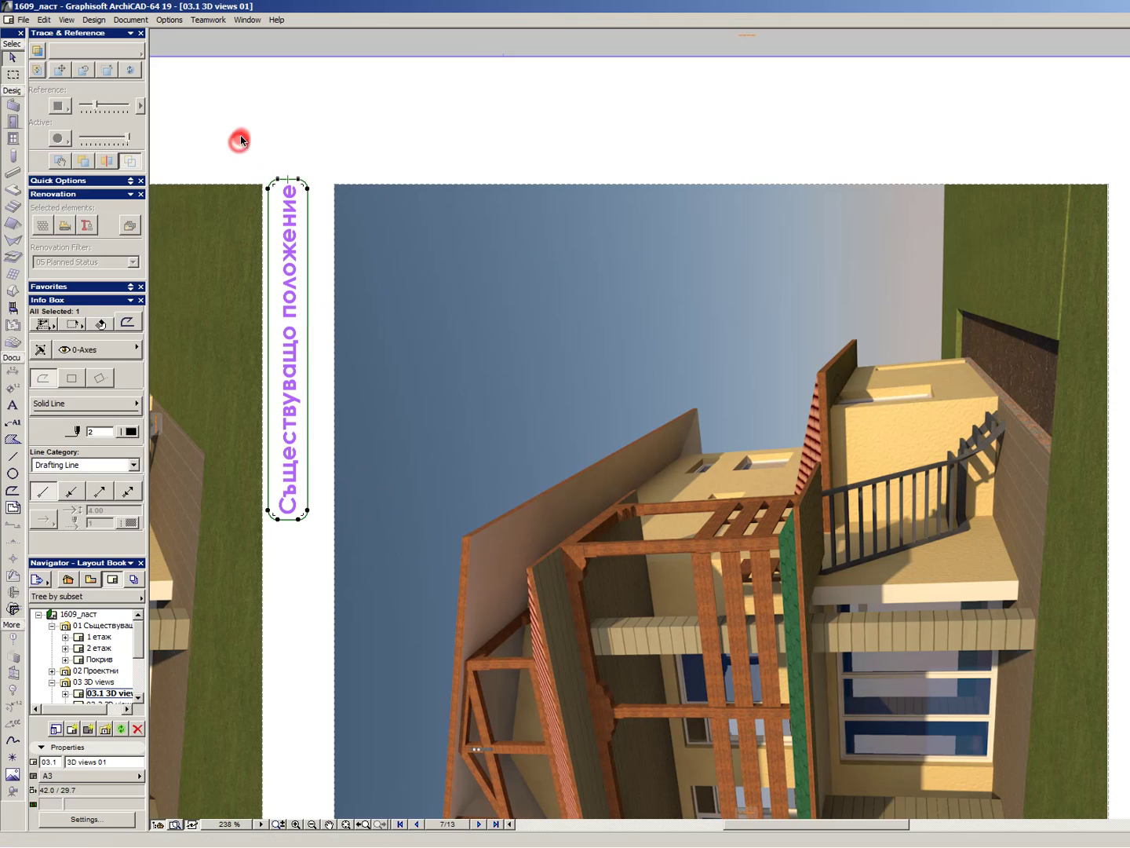
left_click_drag(243, 128, 479, 634)
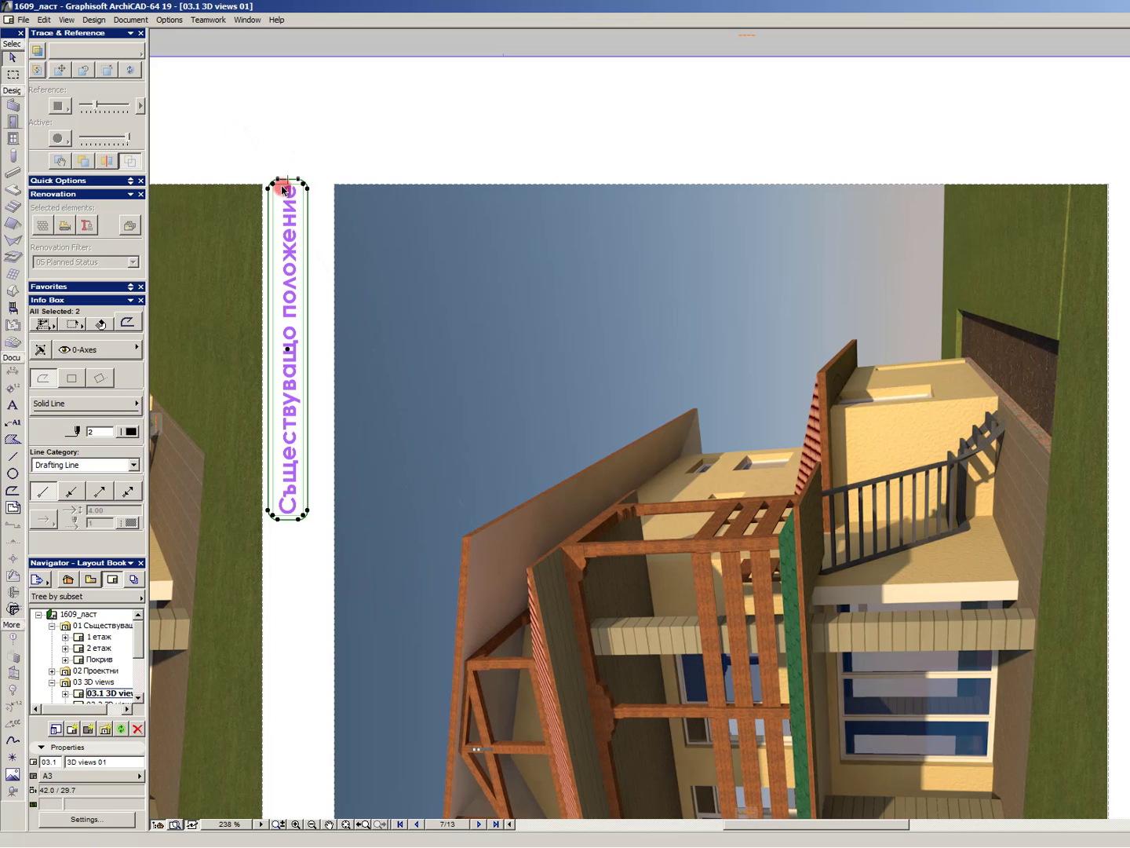
left_click_drag(280, 181, 749, 187)
scroll(267, 180, "down", 3)
left_click(739, 150)
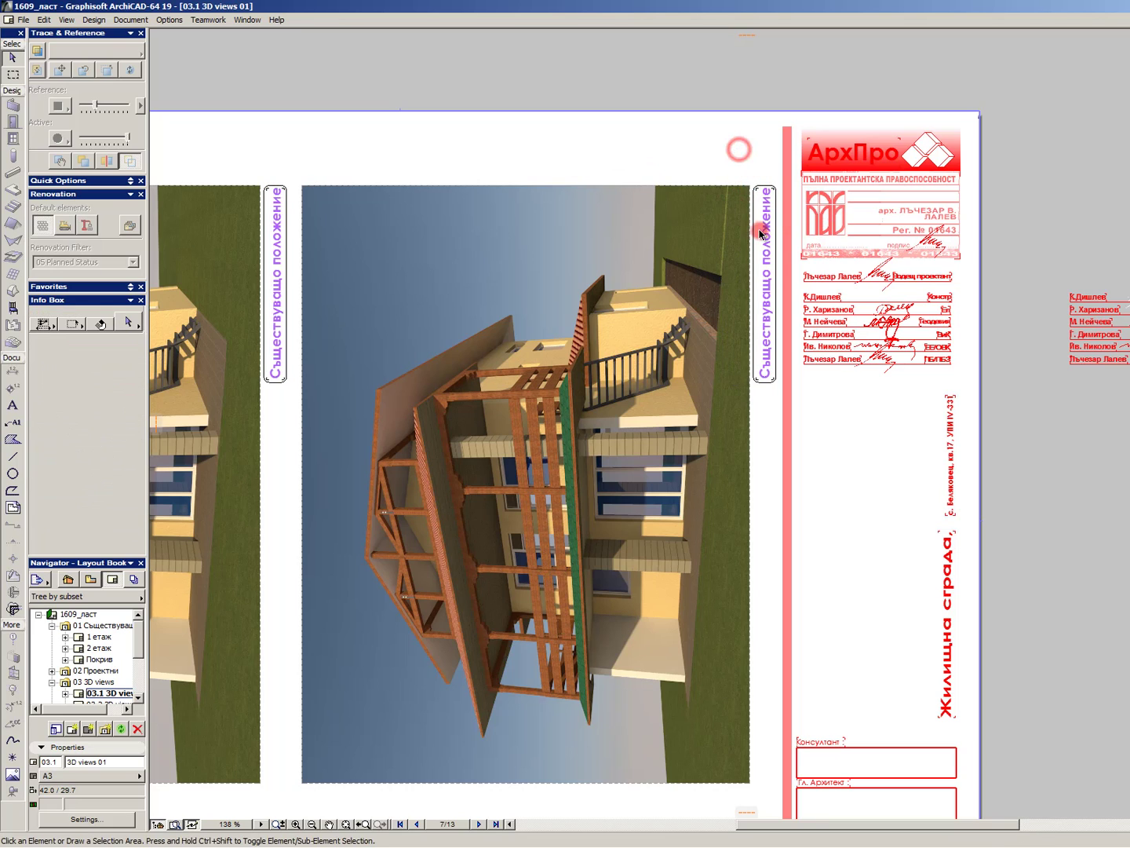
- Change the copied caption's text to "Проектно положение"
double_click(768, 233)
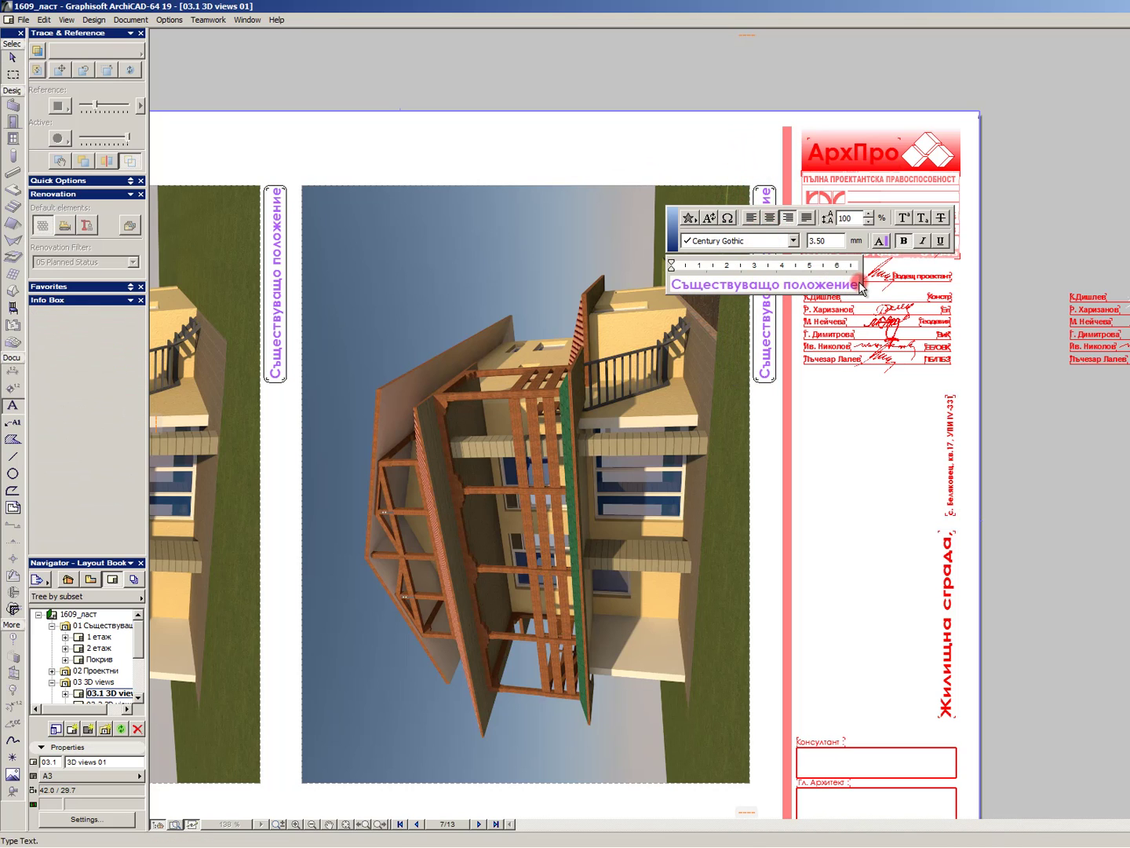
left_click_drag(861, 286, 403, 229)
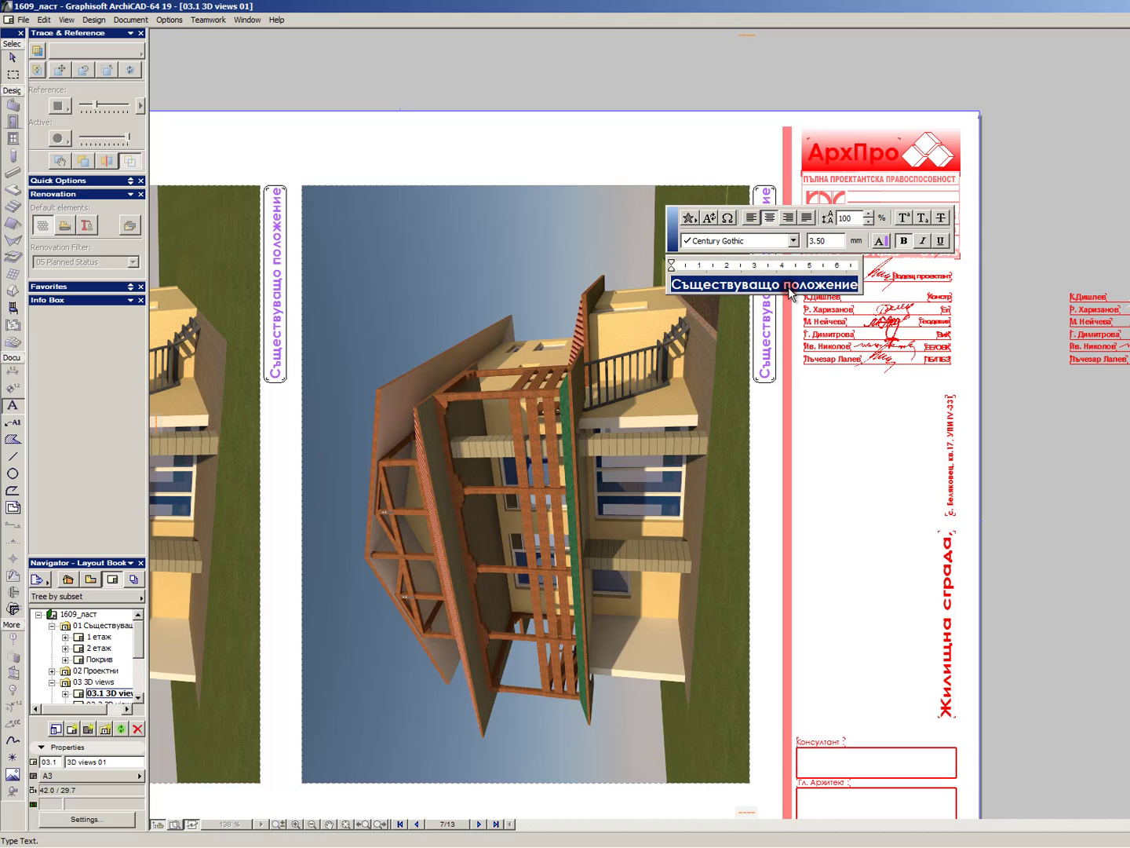
type("Проектно п")
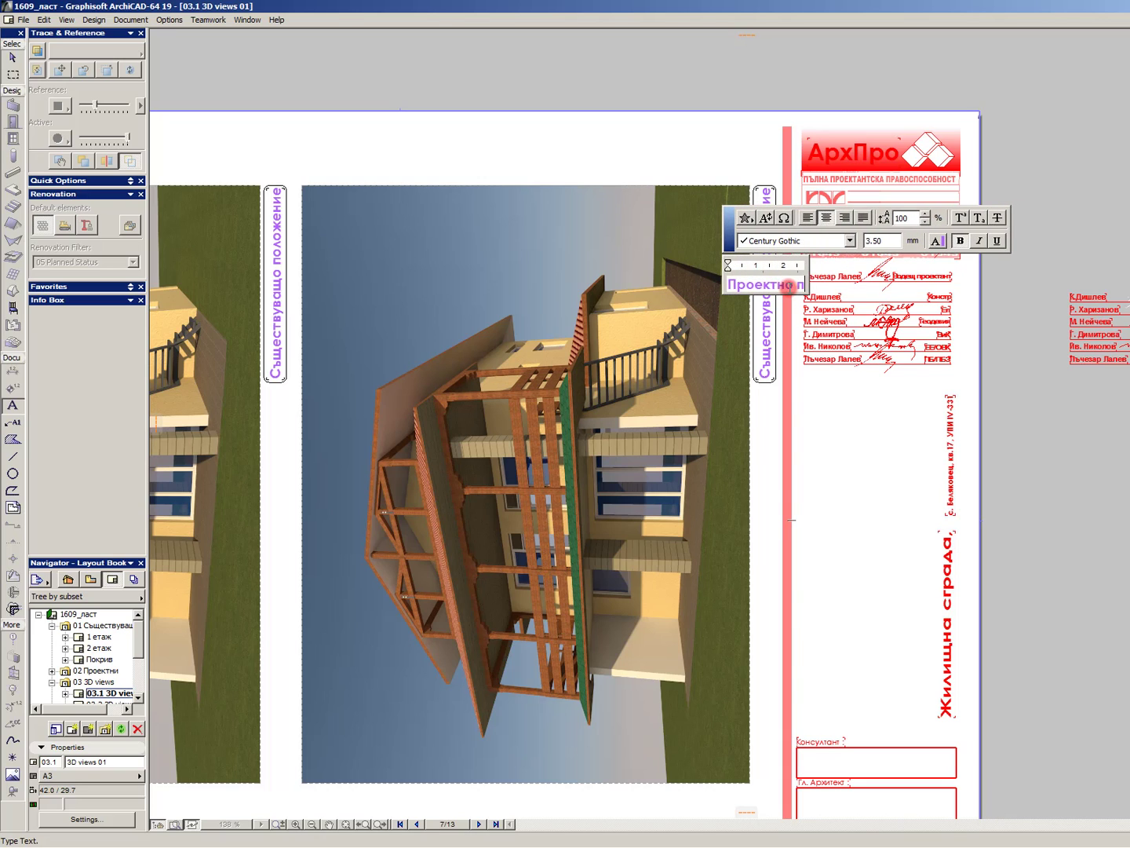
type("оложение")
left_click(828, 455)
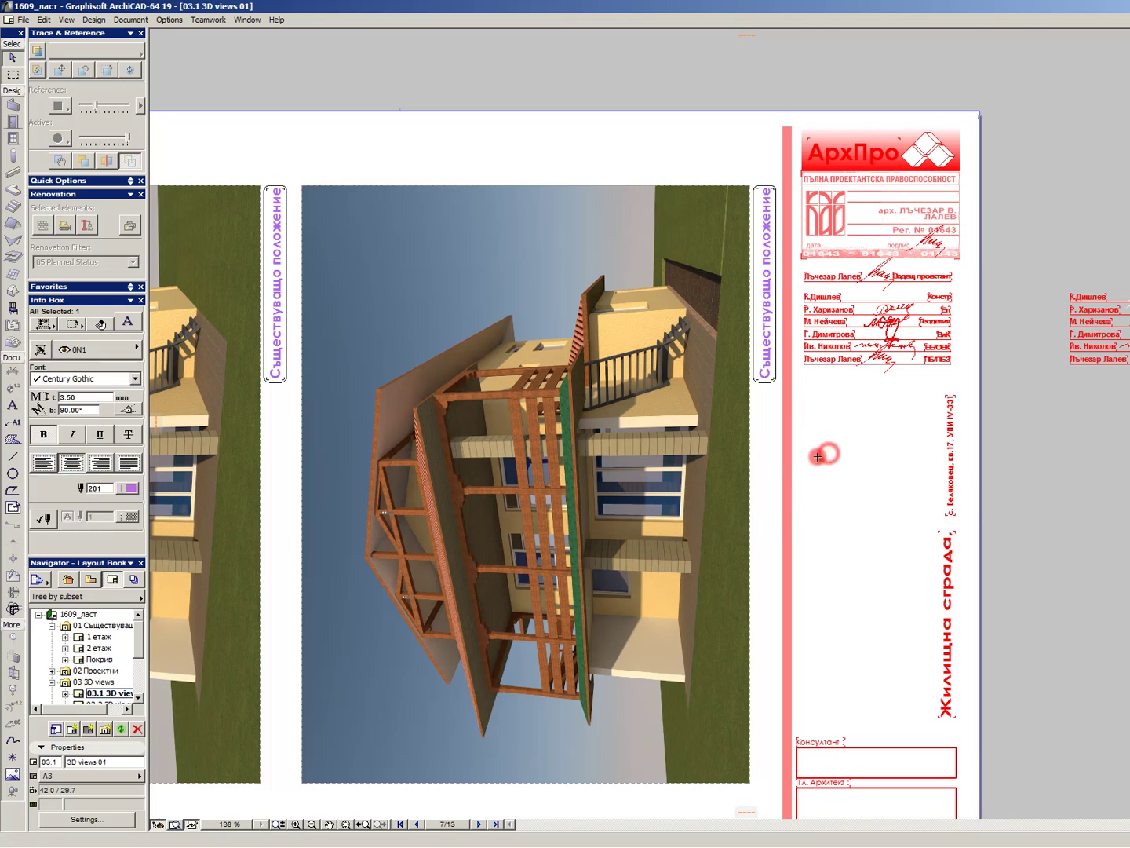
key("Escape")
- Move the "Проектно положение" caption vertically up within its frame, leaving a small margin at the frame's upper end
scroll(776, 399, "down", 2)
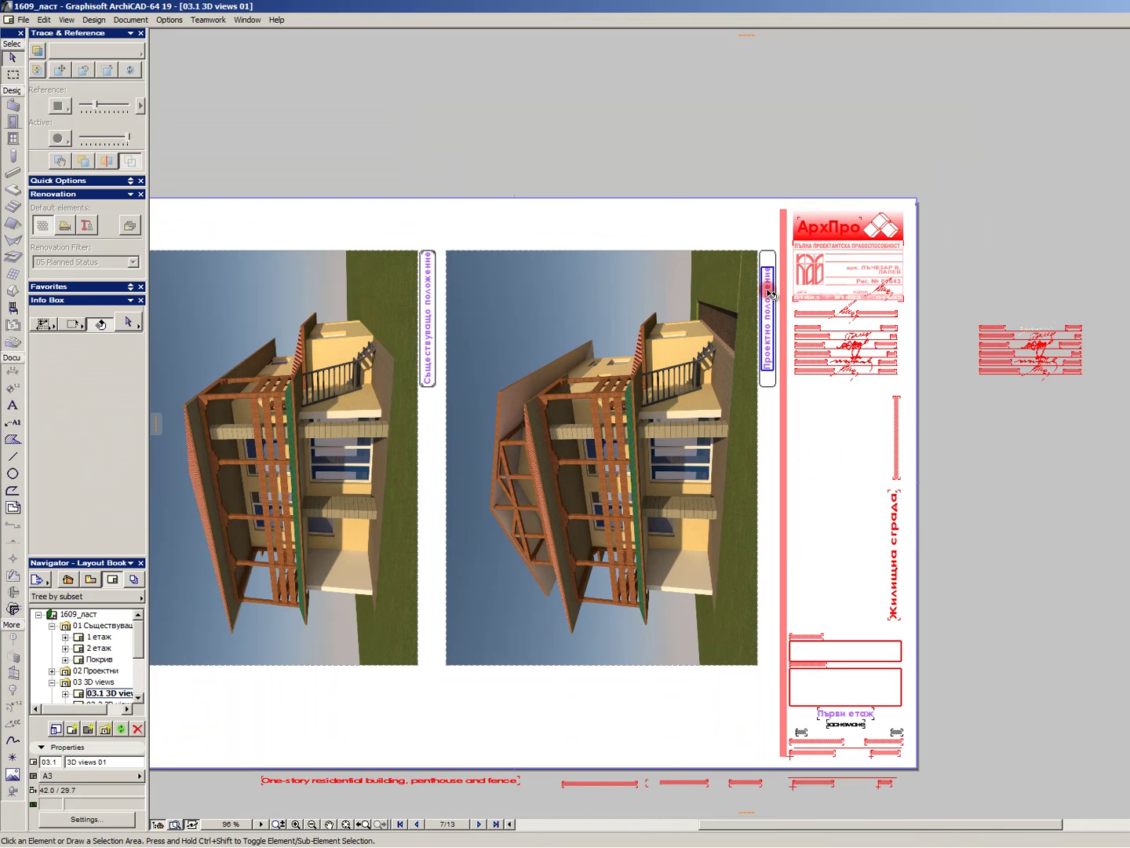
scroll(842, 441, "down", 1)
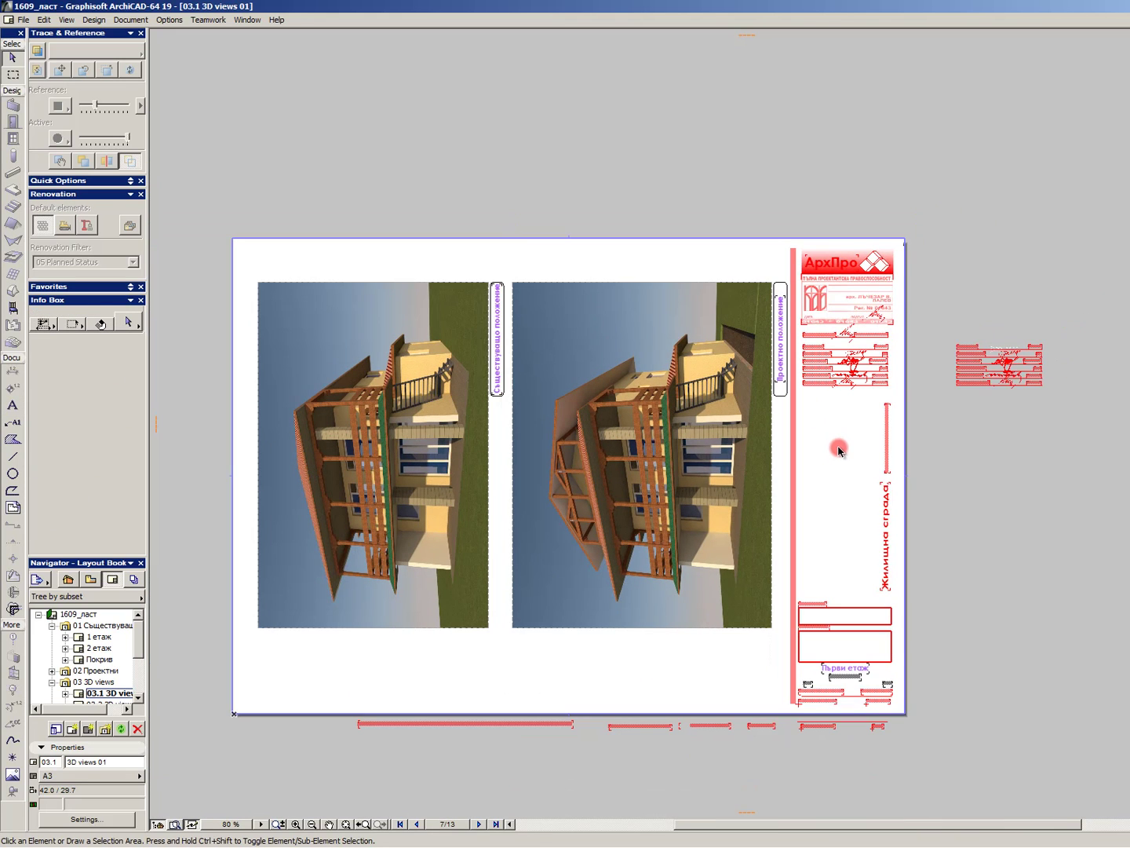
scroll(668, 377, "down", 1)
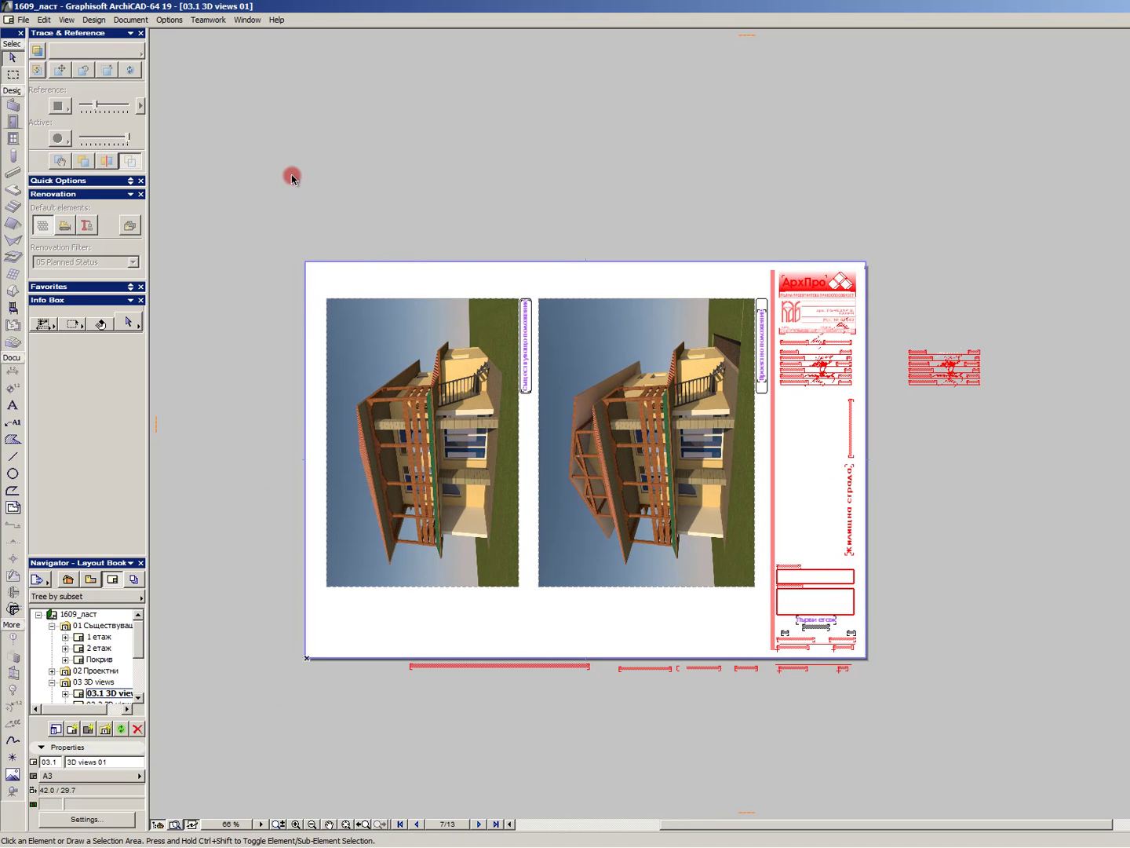
scroll(739, 288, "up", 7)
left_click(819, 366)
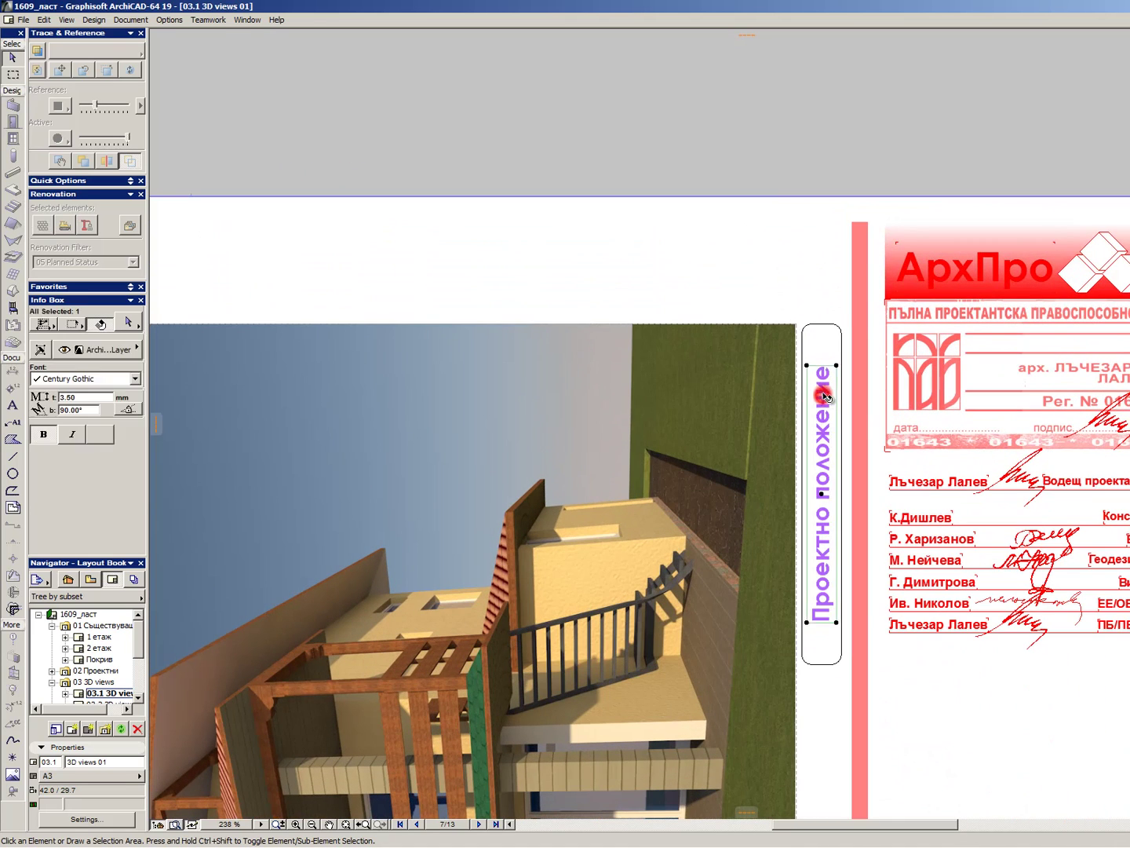
left_click(807, 366)
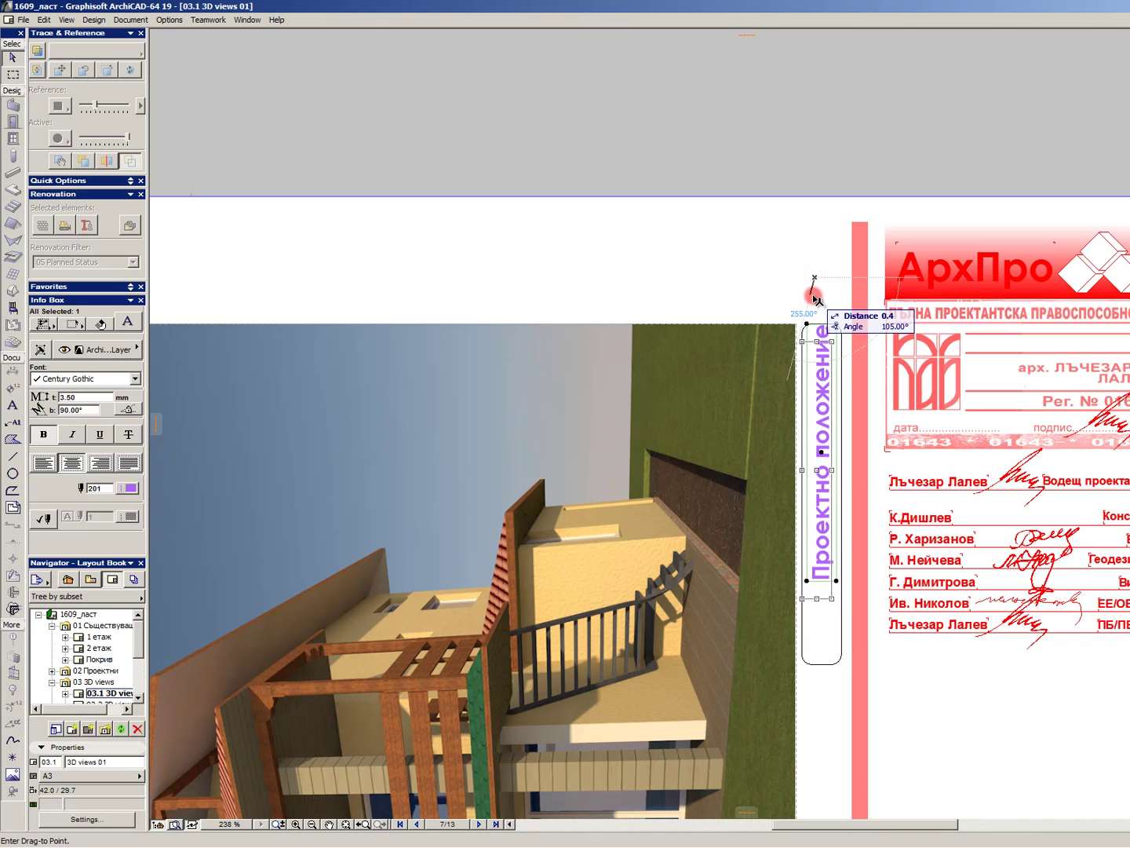
left_click(816, 298)
left_click(840, 621)
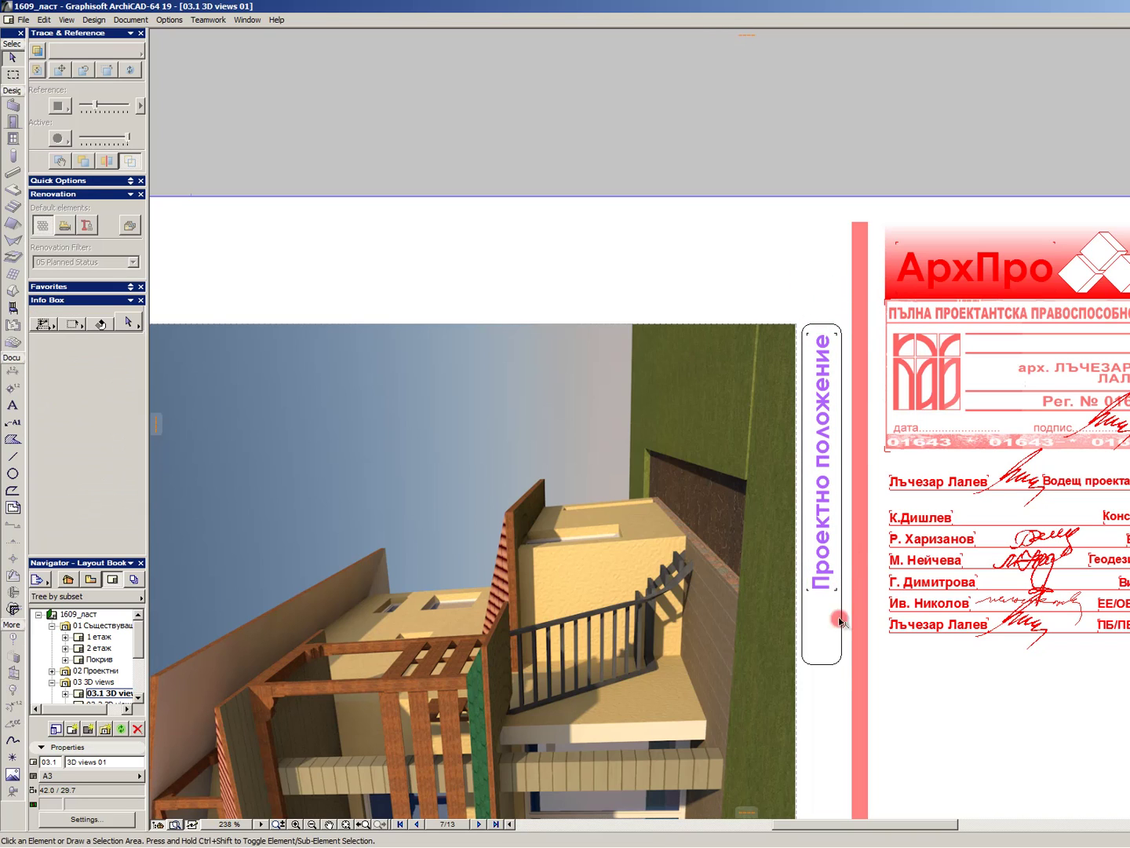
- Break the frame around "Проектно положение" into separate lines and arcs
left_click(802, 651)
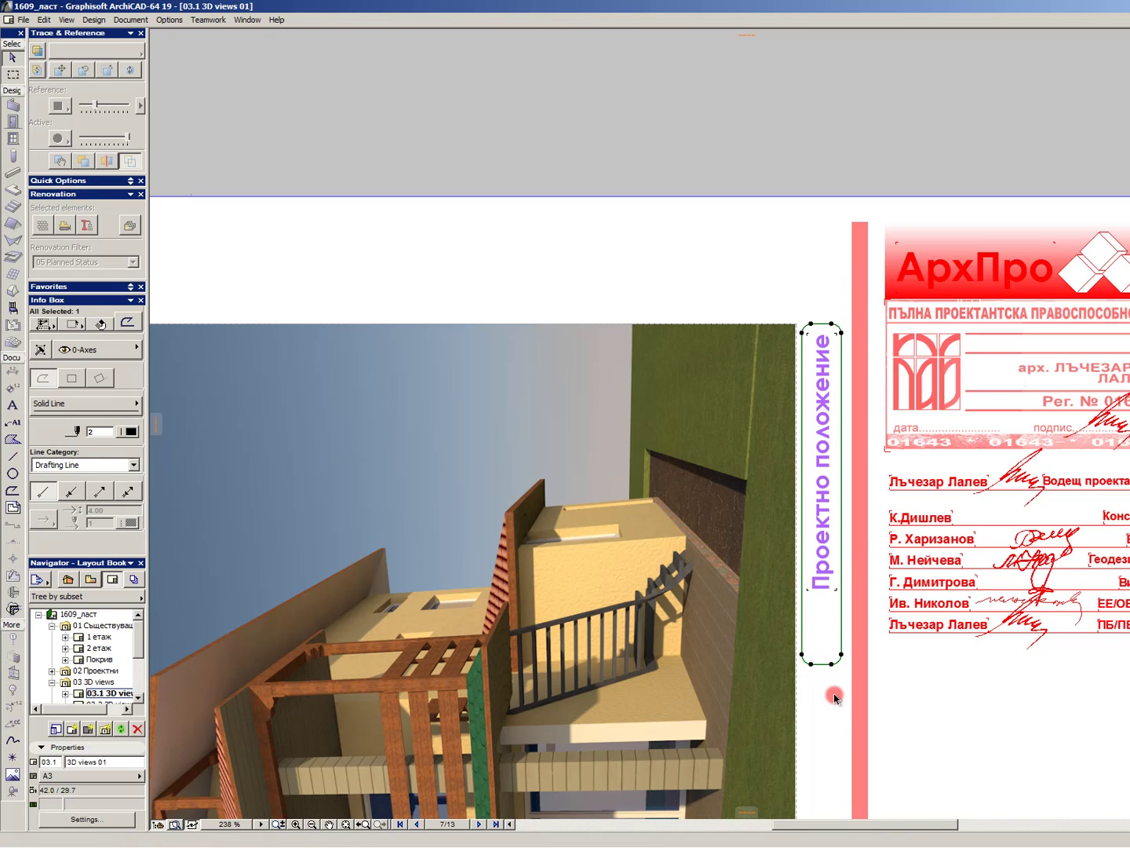
key("F4")
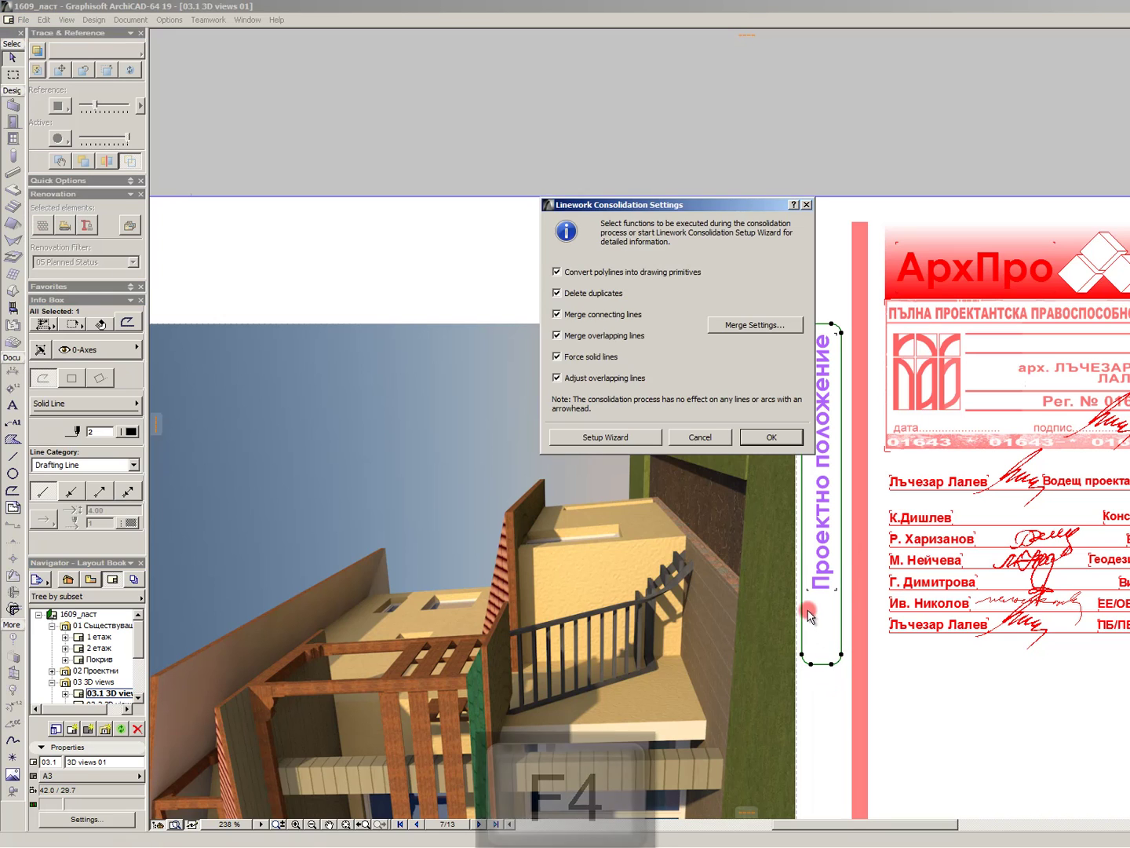
key("Escape")
- Move the frame's rounded lower end up close to the start of "Проектно положение" and trim the overhanging side lines
left_click(804, 691)
left_click(894, 717)
scroll(843, 654, "up", 3)
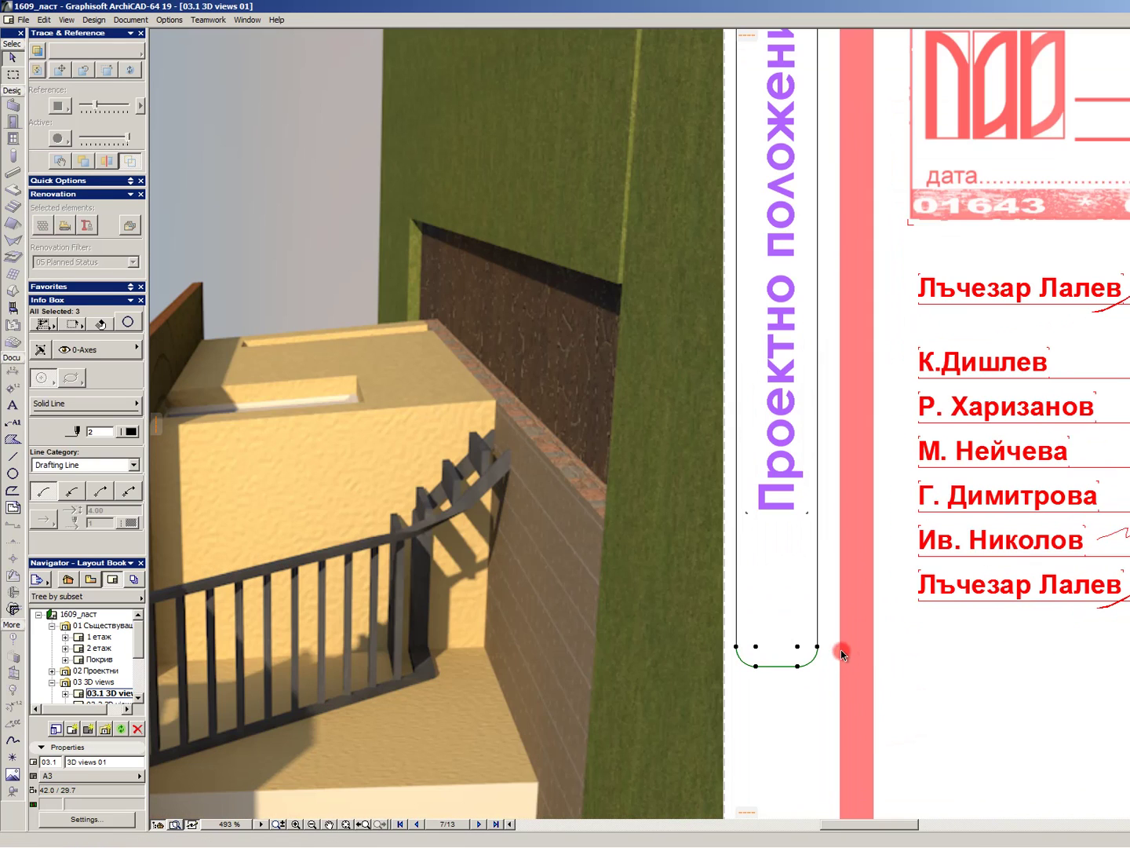
left_click(817, 649)
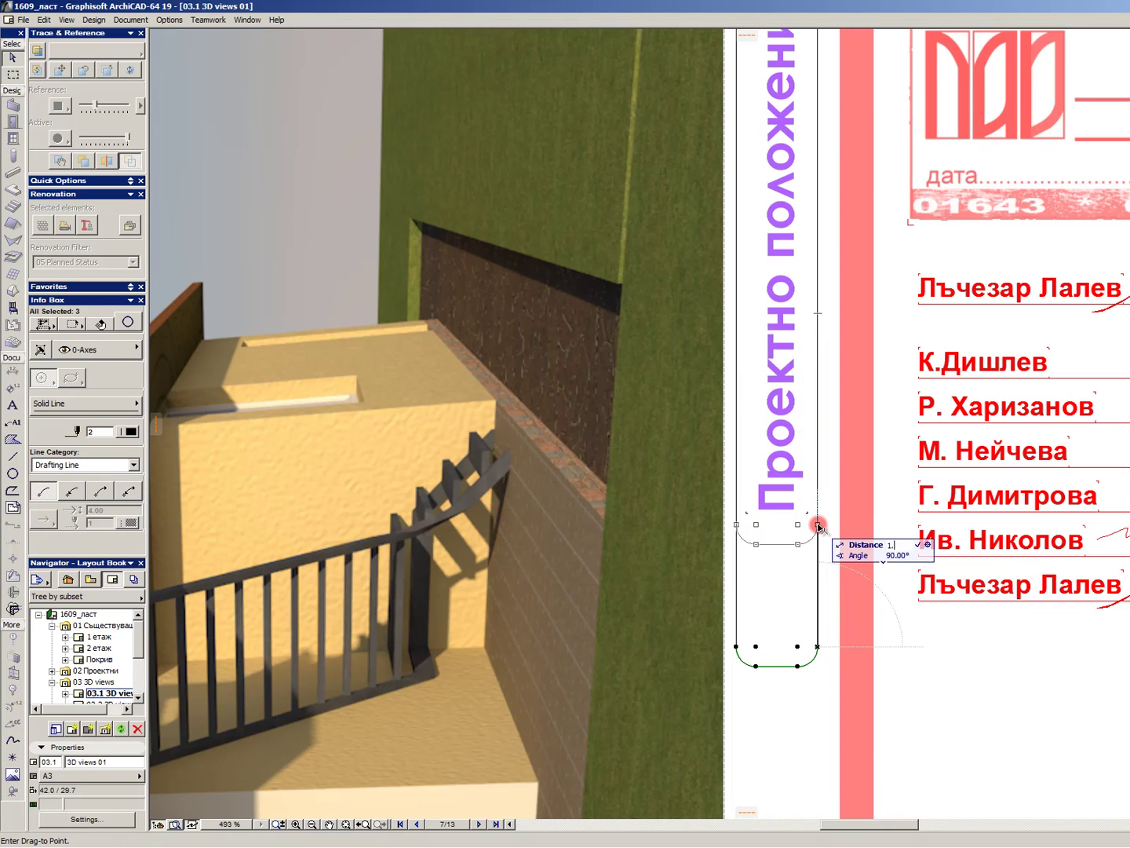
left_click(819, 526)
left_click(797, 592)
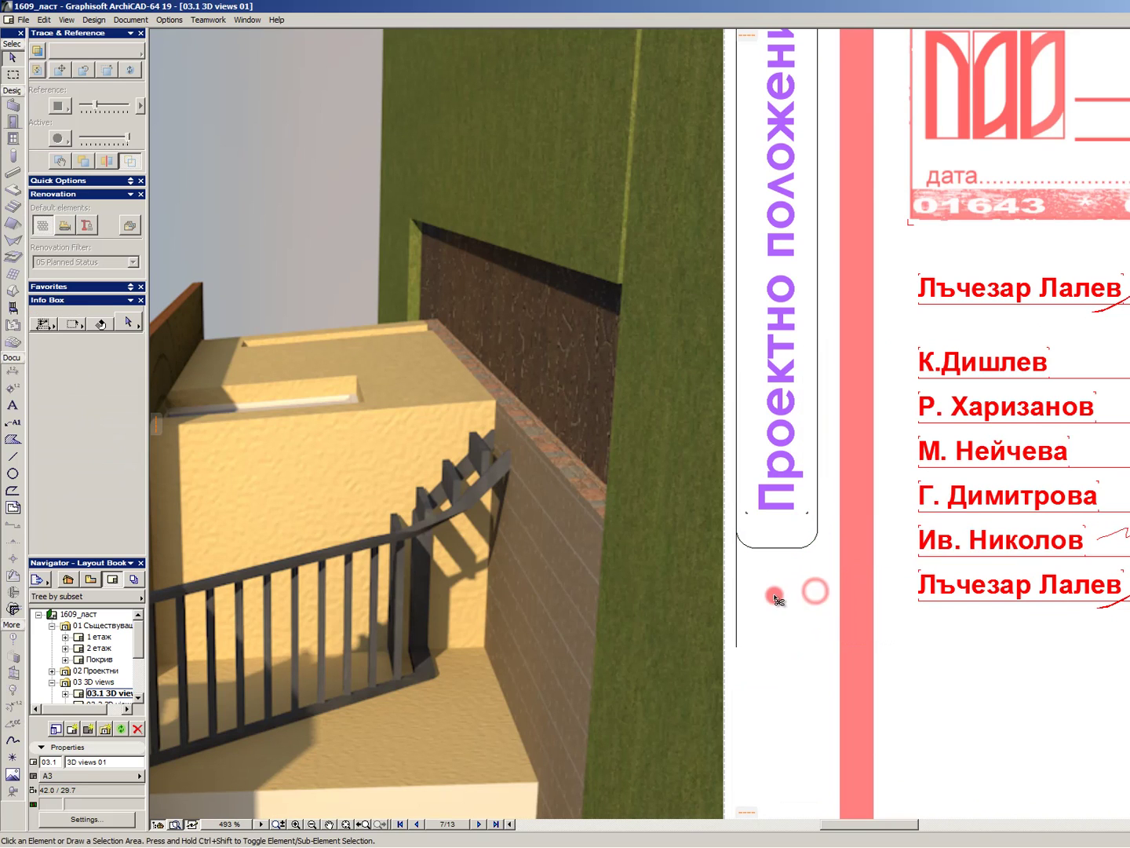
- Select the shortened frame's lines and arcs and unify them into one polyline
scroll(787, 605, "down", 3)
left_click(717, 215)
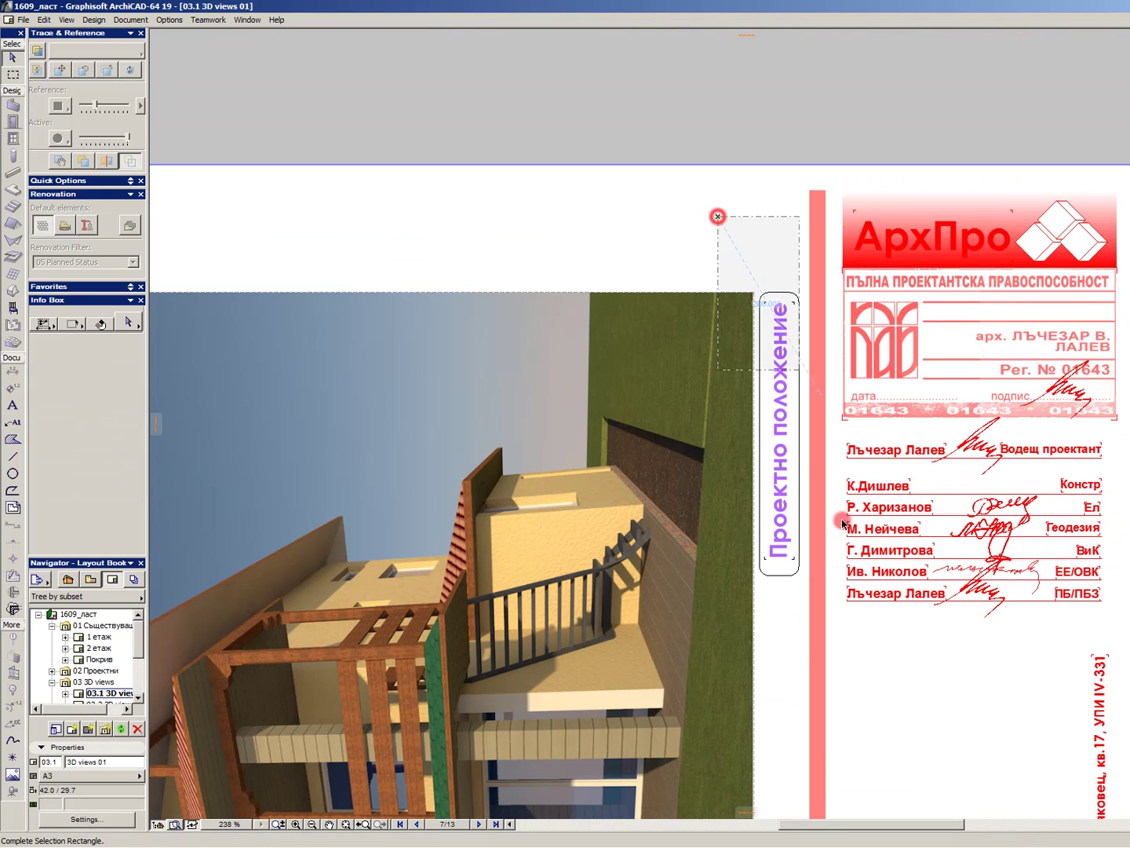
left_click(810, 646)
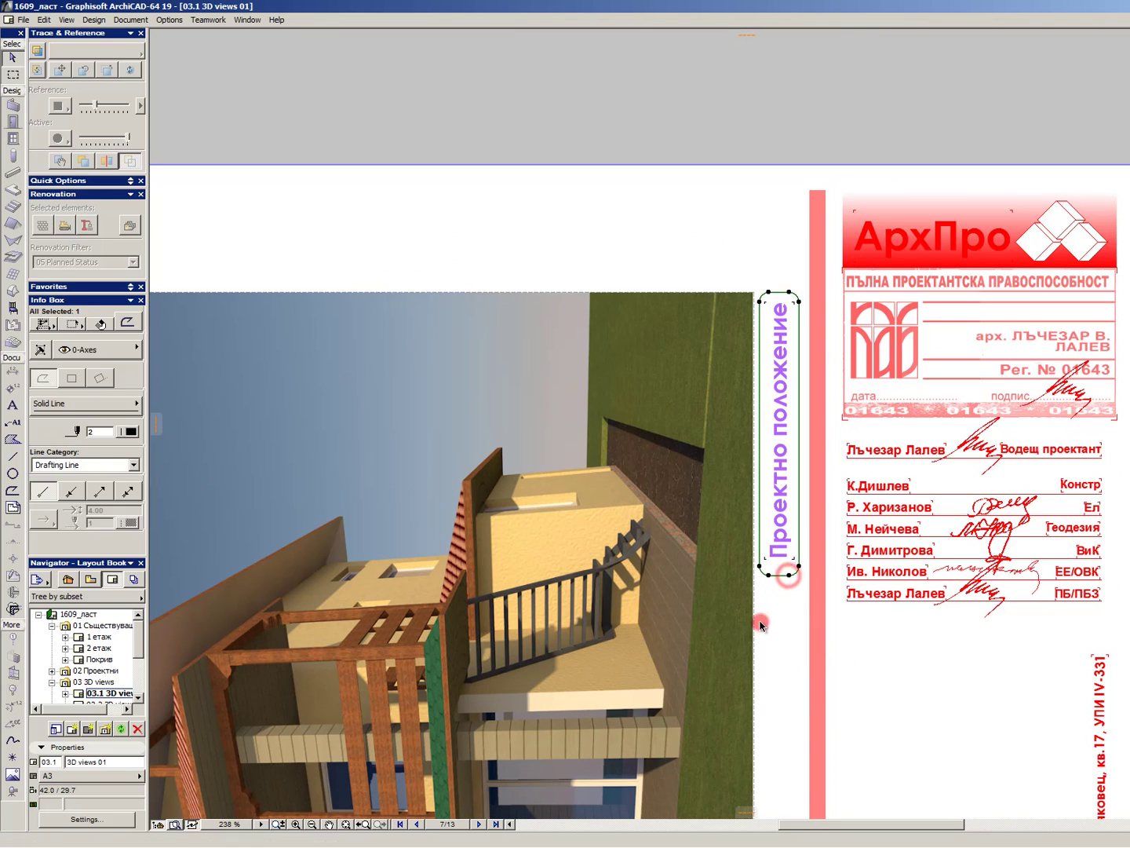
- Try deleting the "заснемане" text from the title block and undo the deletion
scroll(746, 561, "down", 2)
scroll(673, 370, "down", 3)
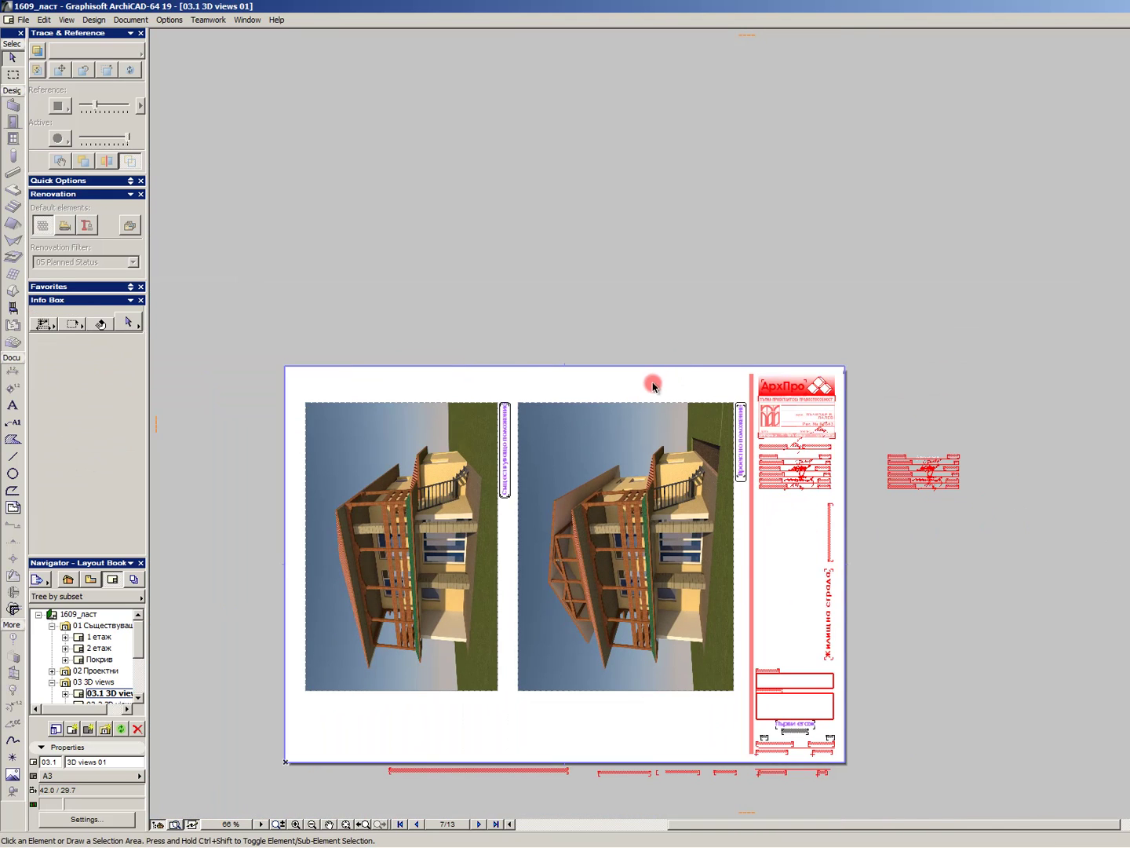
scroll(848, 708, "up", 6)
scroll(750, 733, "down", 3)
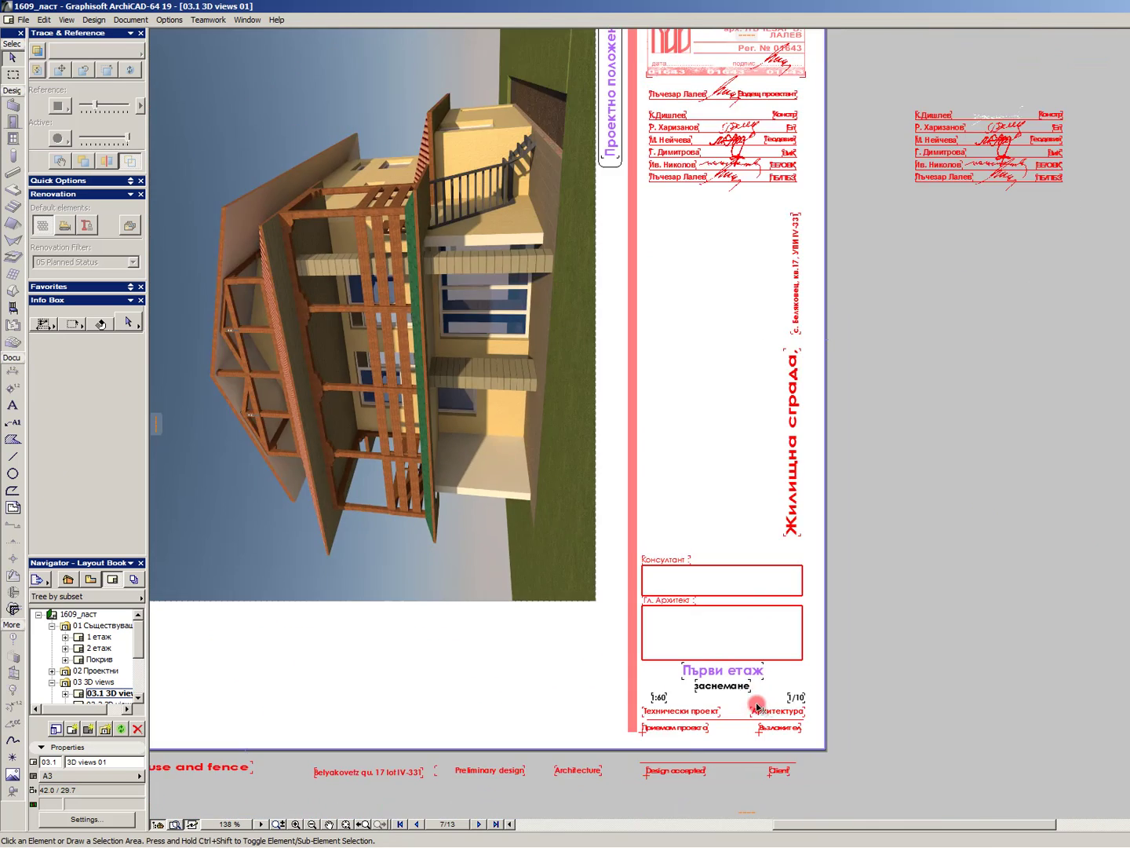
scroll(701, 656, "up", 4)
left_click(701, 656)
key("Delete")
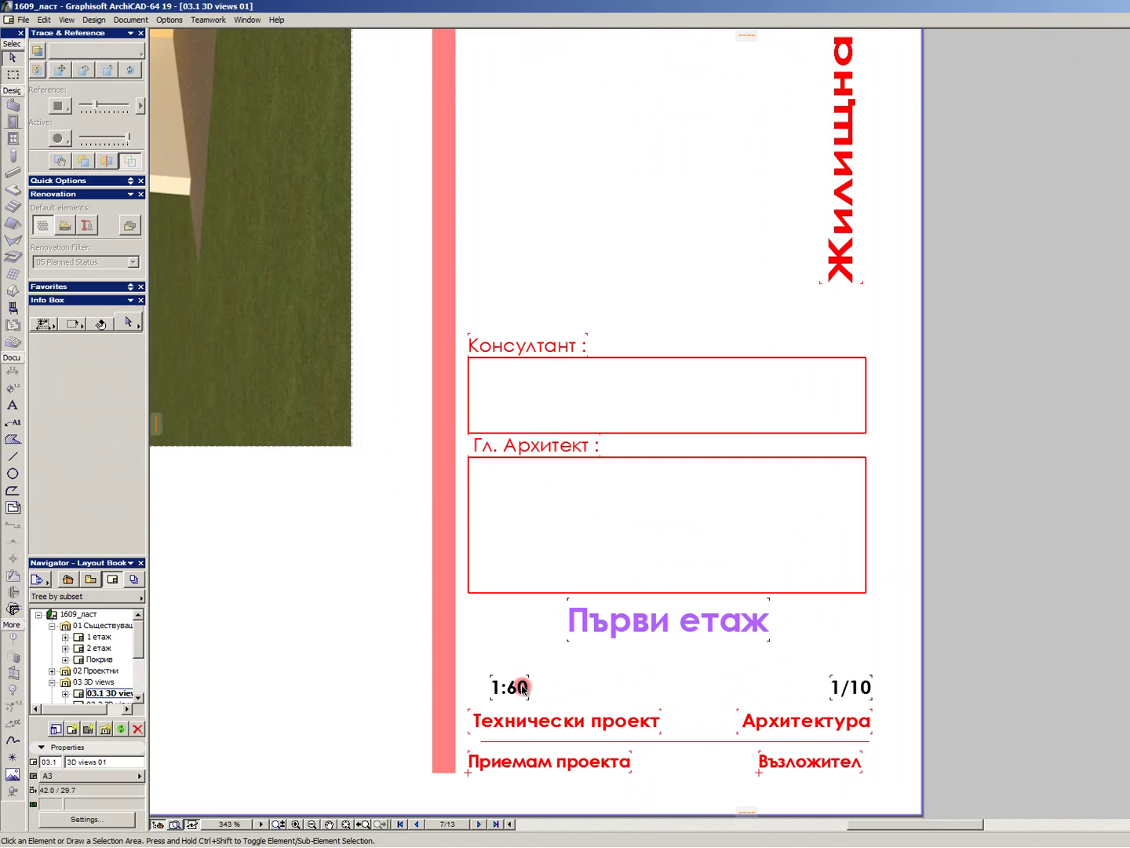
left_click(522, 687)
left_click(699, 651)
key("ctrl+z")
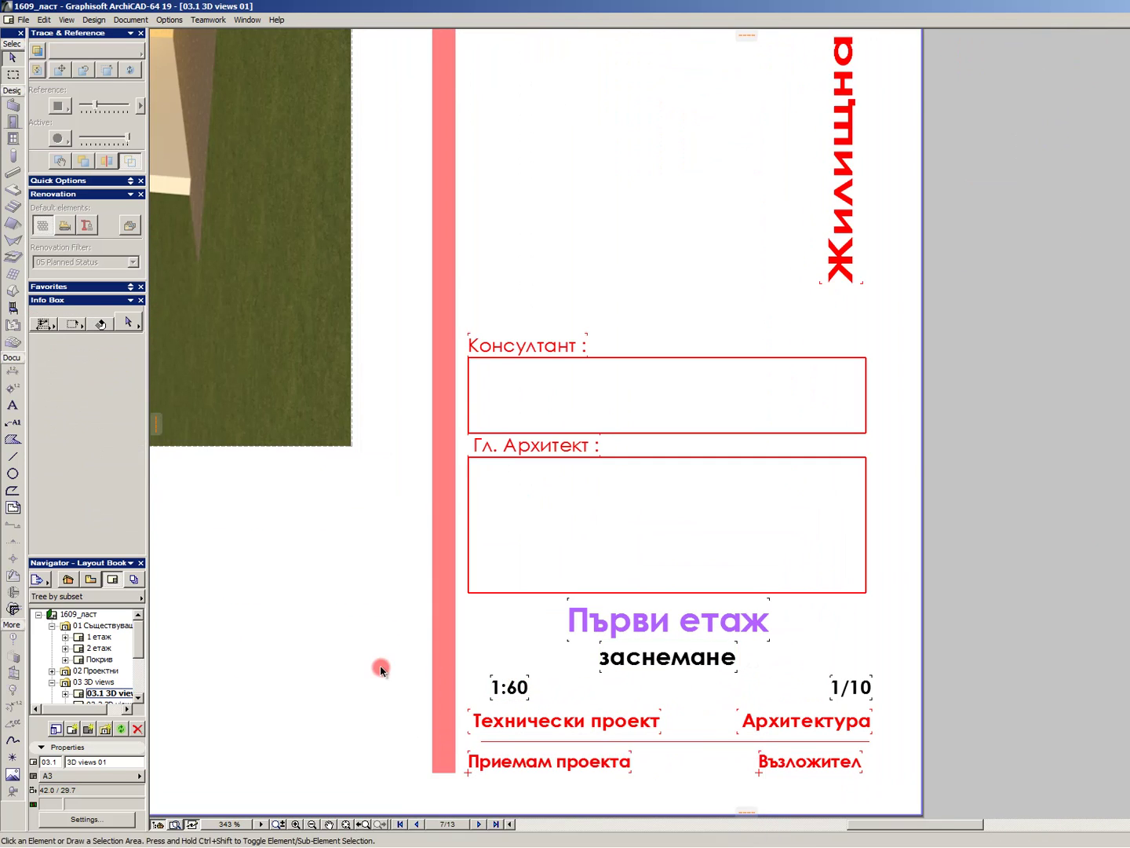
- Delete the scale text "1:60" and the sheet number "1/10" from the title block
left_click_drag(373, 667, 998, 763)
left_click(999, 763)
key("Delete")
- Change the title block's purple drawing title to "Визуализации"
left_click(762, 623)
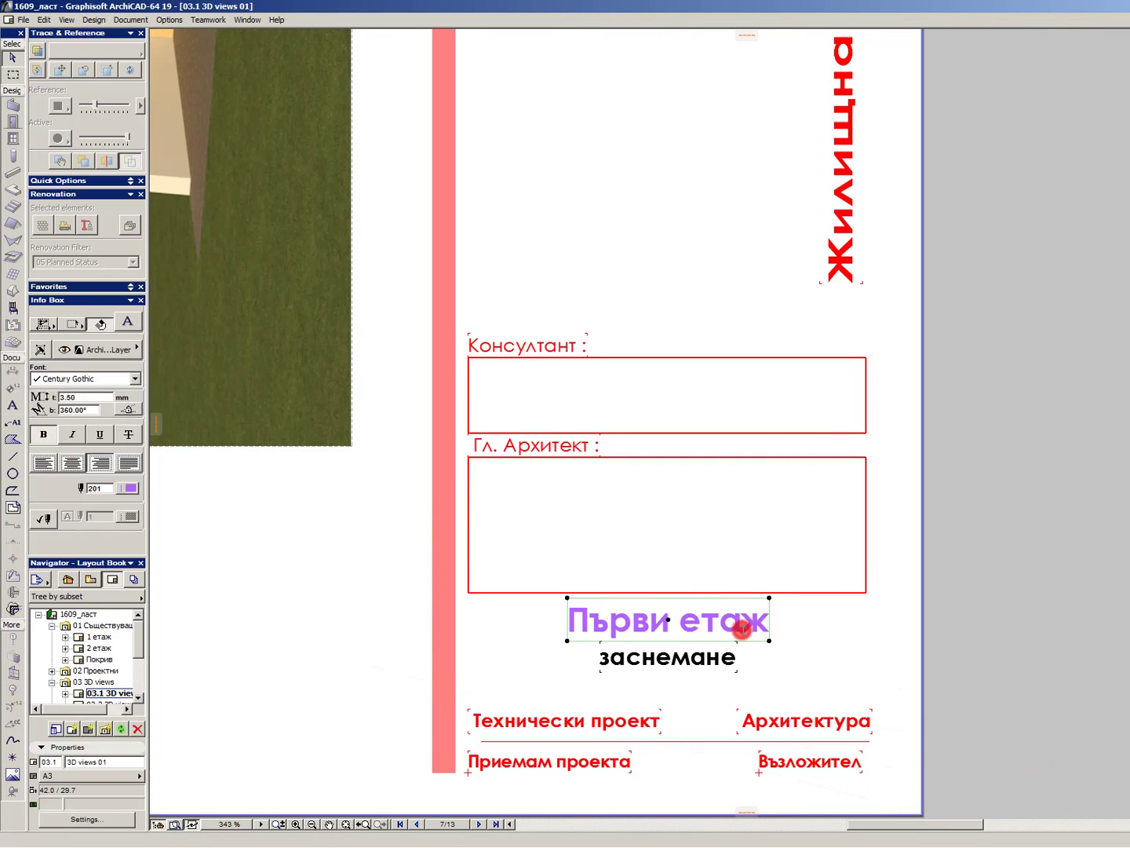
double_click(765, 625)
key("ctrl+a")
type("Виз")
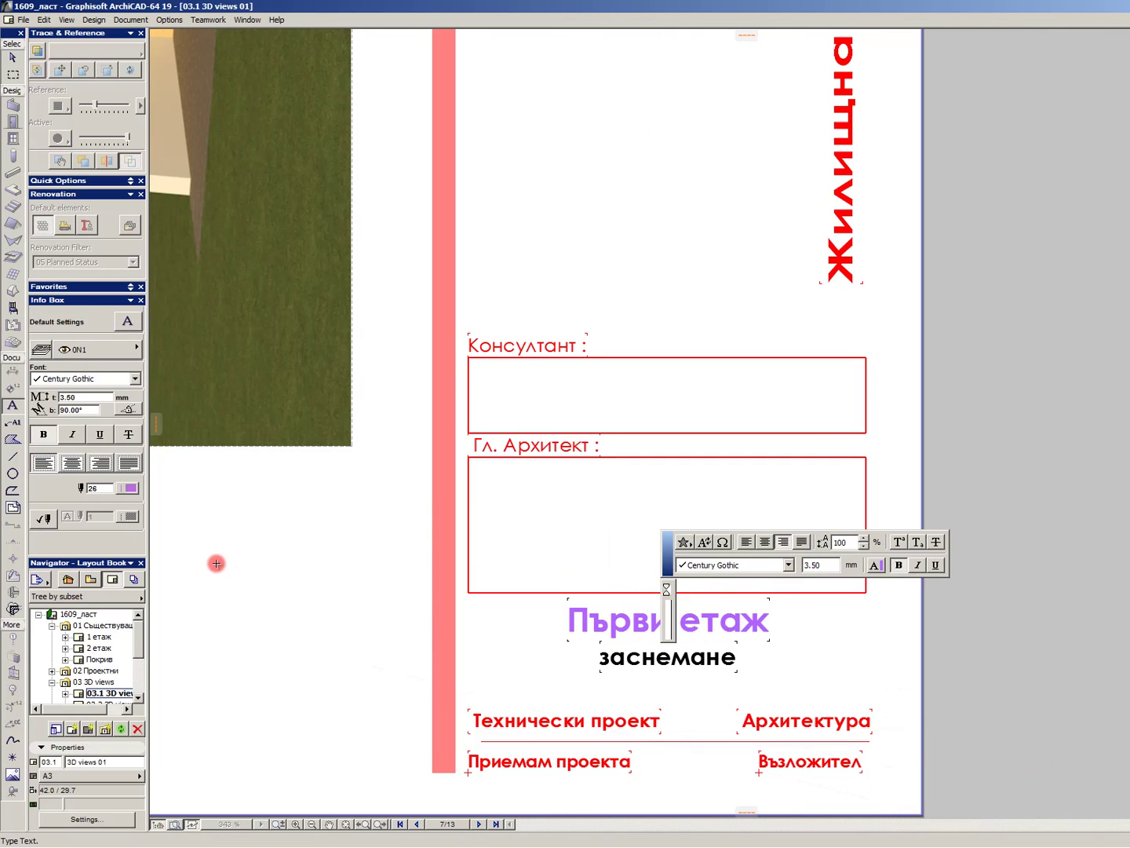
type("уализации")
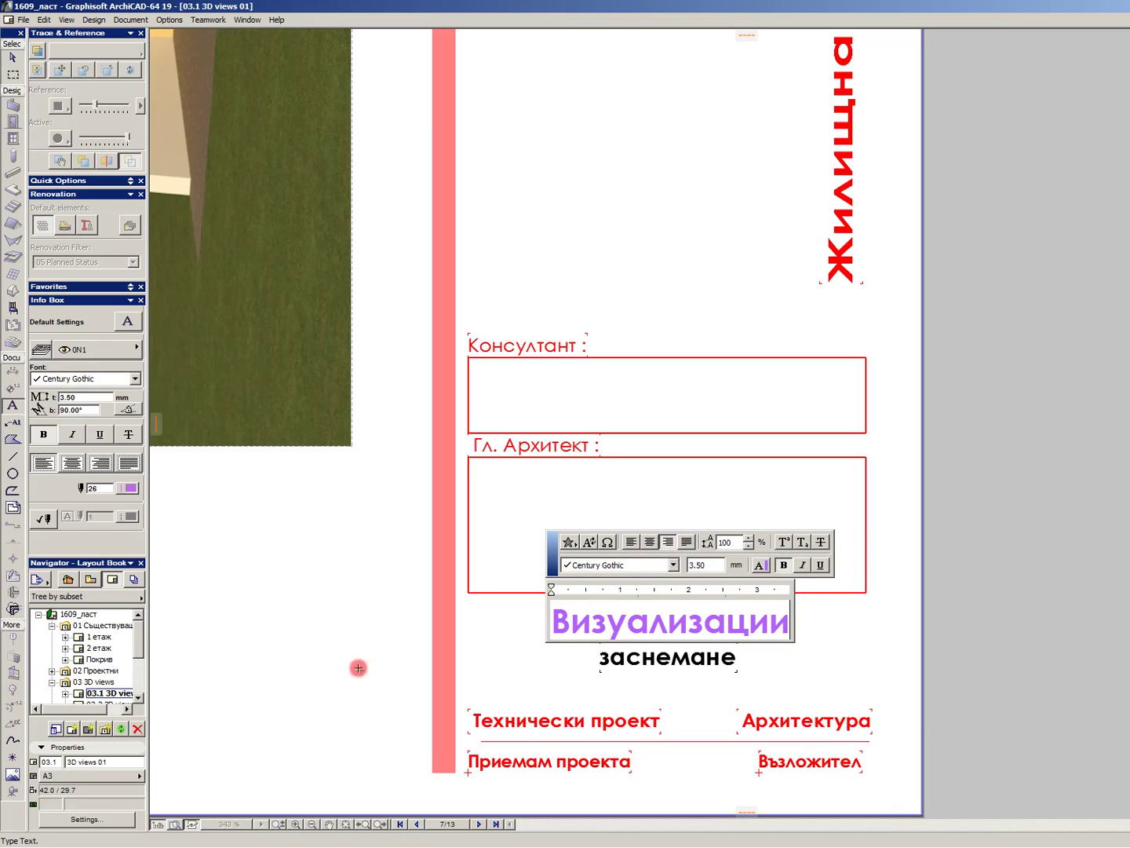
left_click(591, 697)
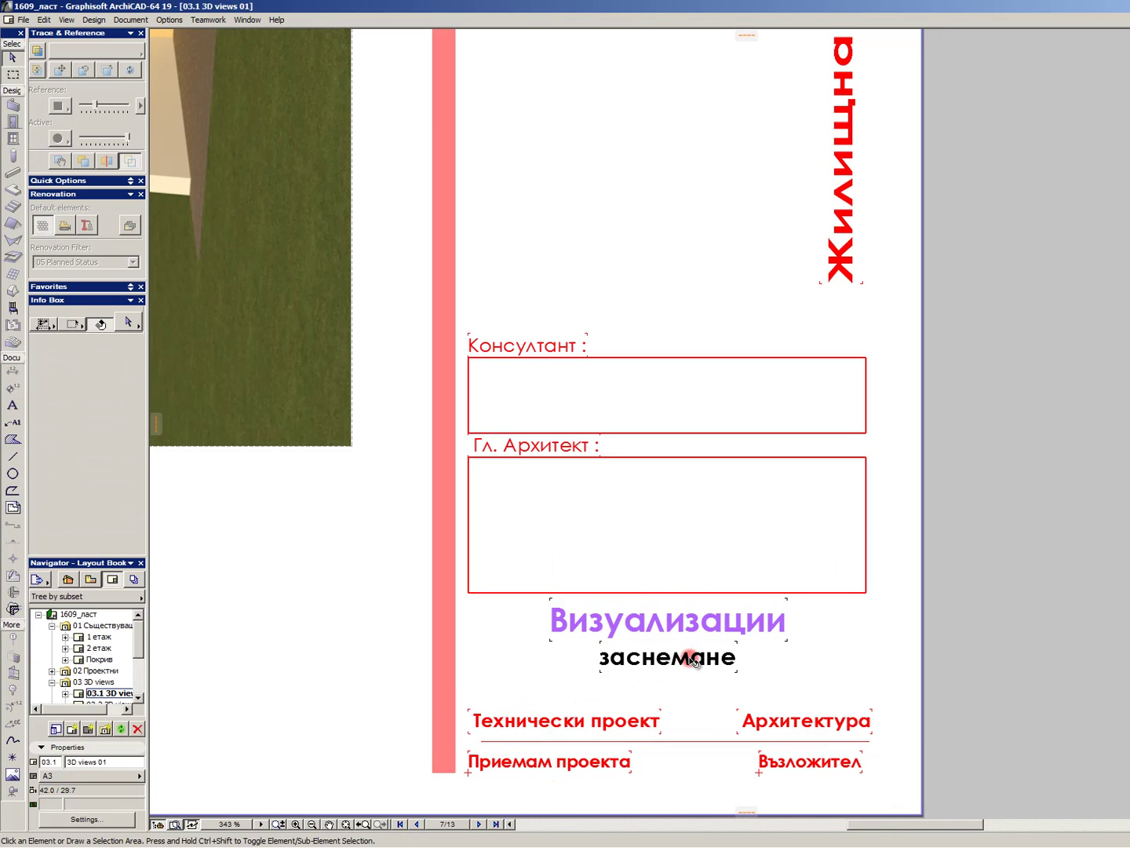
- Replace the subtitle under "Визуализации" with "поглед от юг"
double_click(694, 660)
left_click_drag(737, 659, 449, 622)
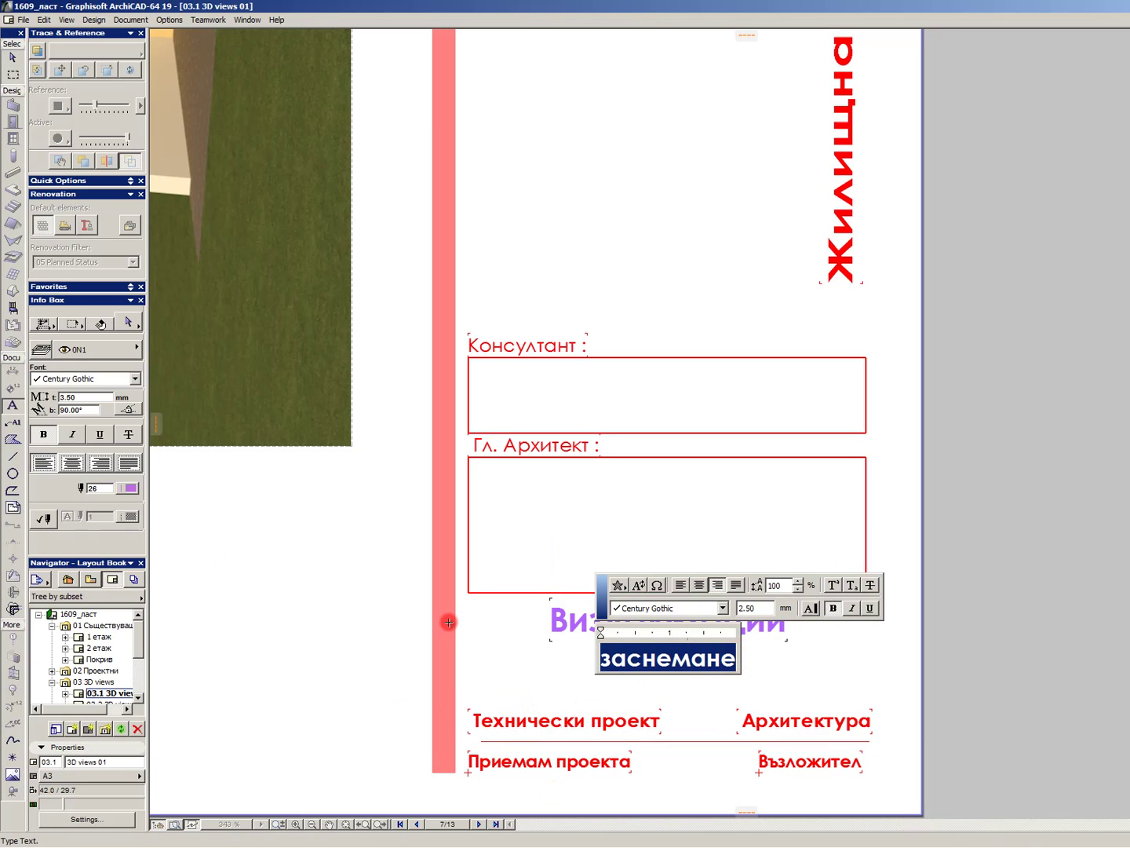
type("из")
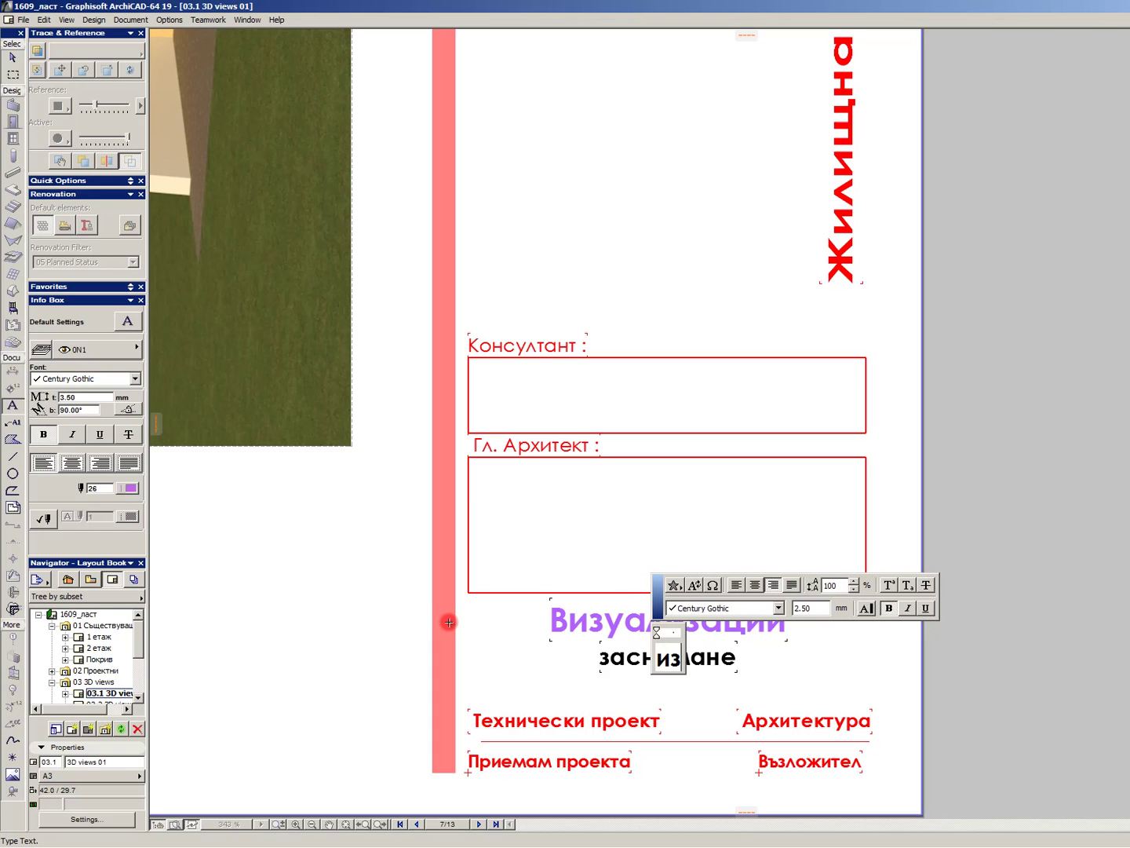
type("глед от")
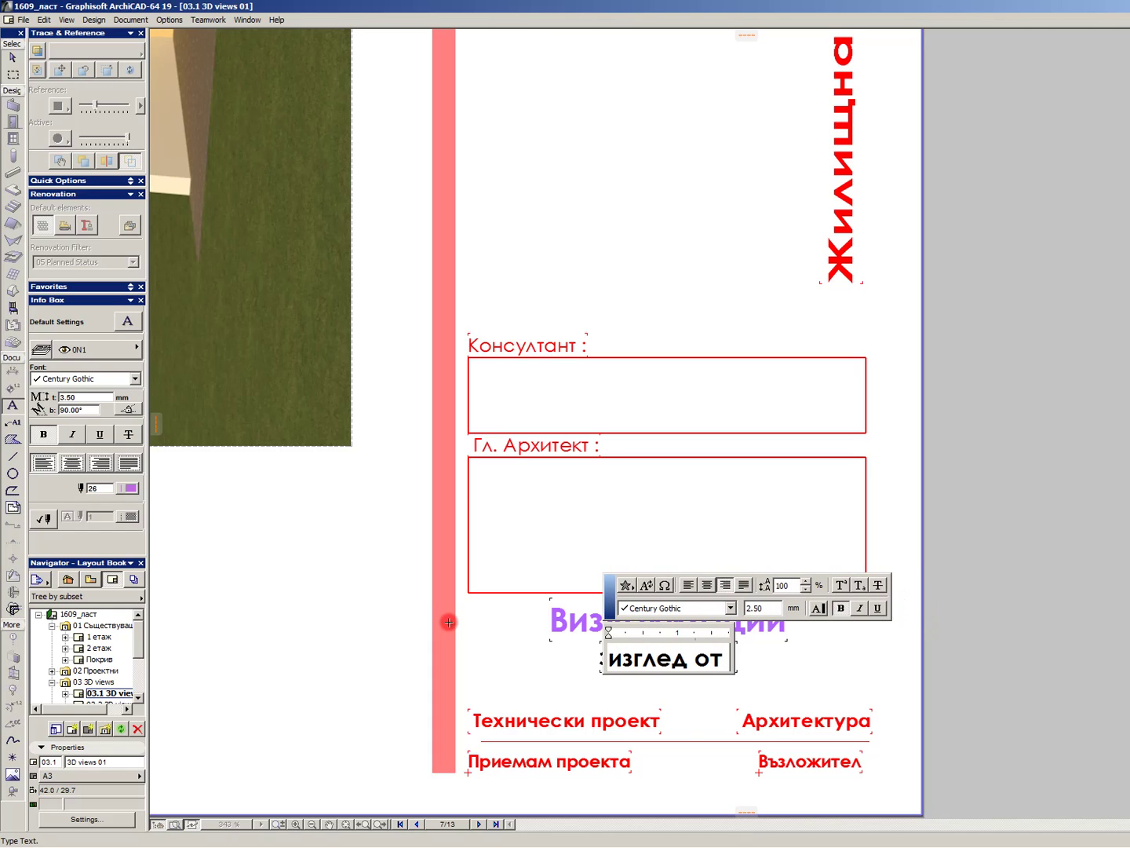
type(" юг")
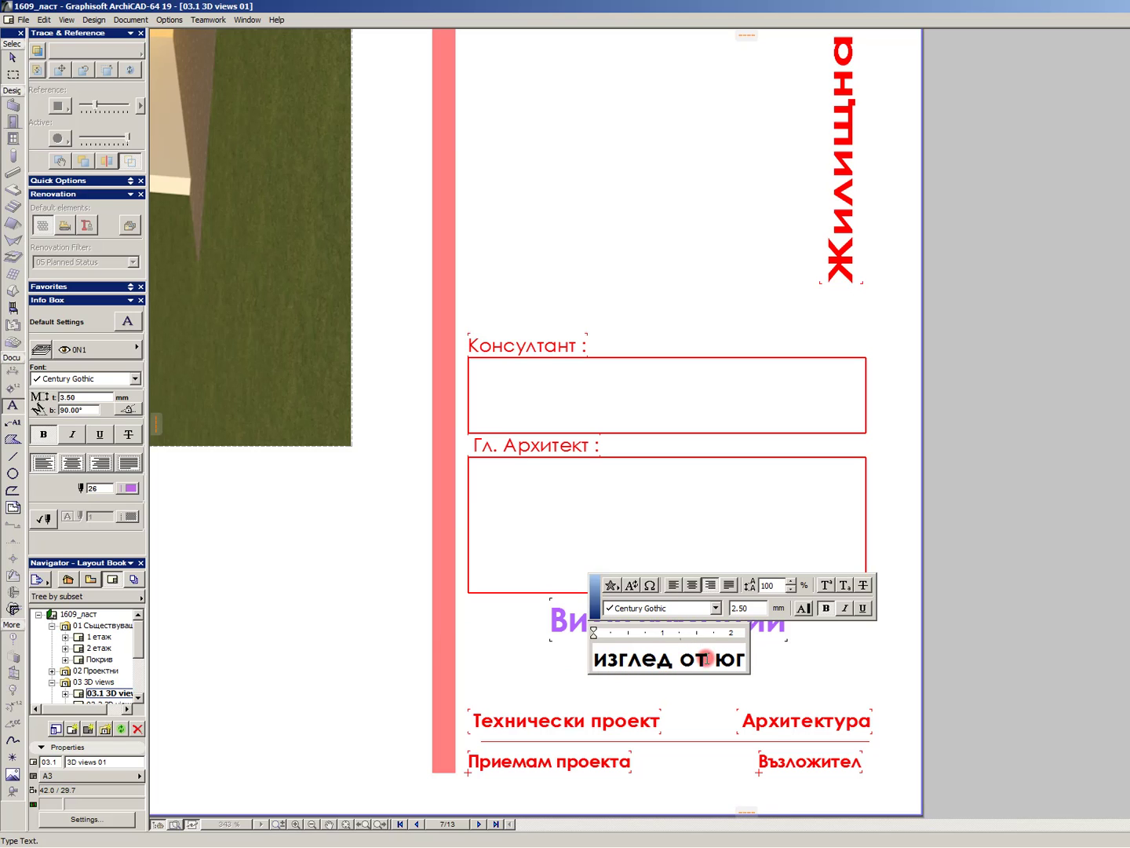
left_click_drag(708, 660, 445, 646)
type("поглед от")
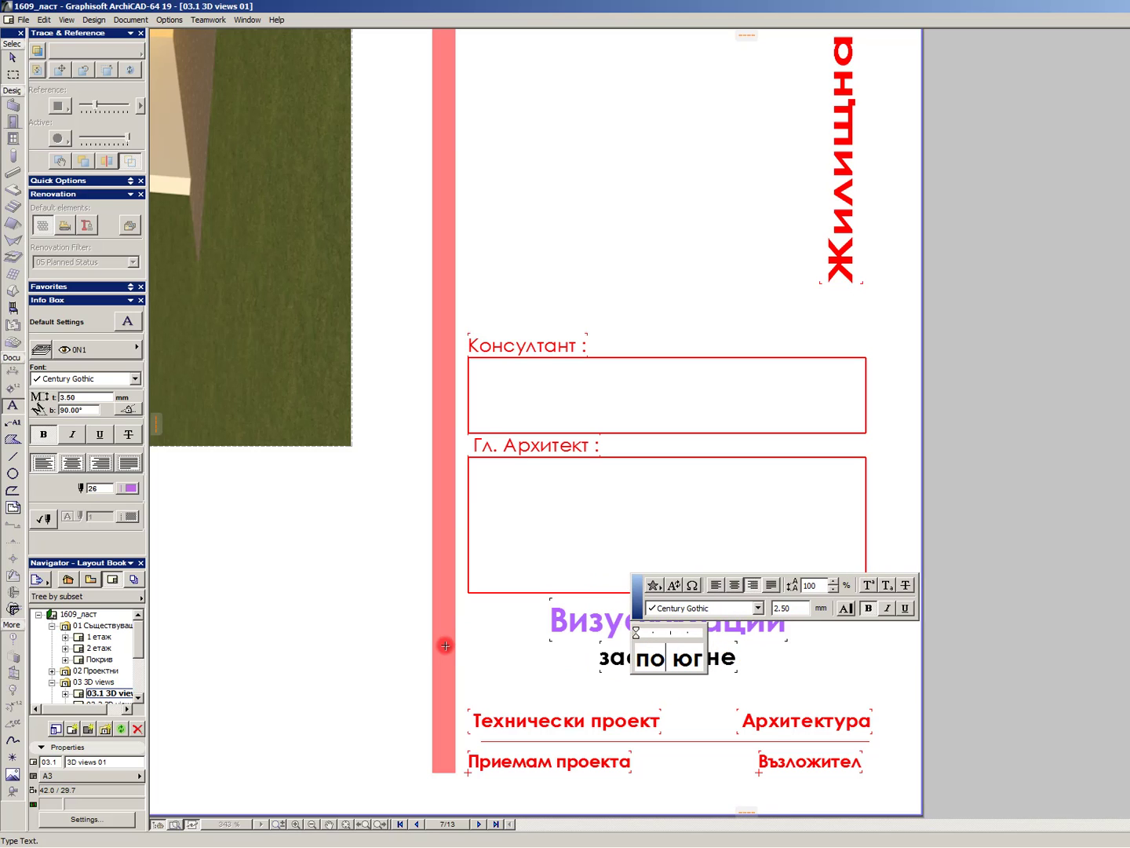
key("Escape")
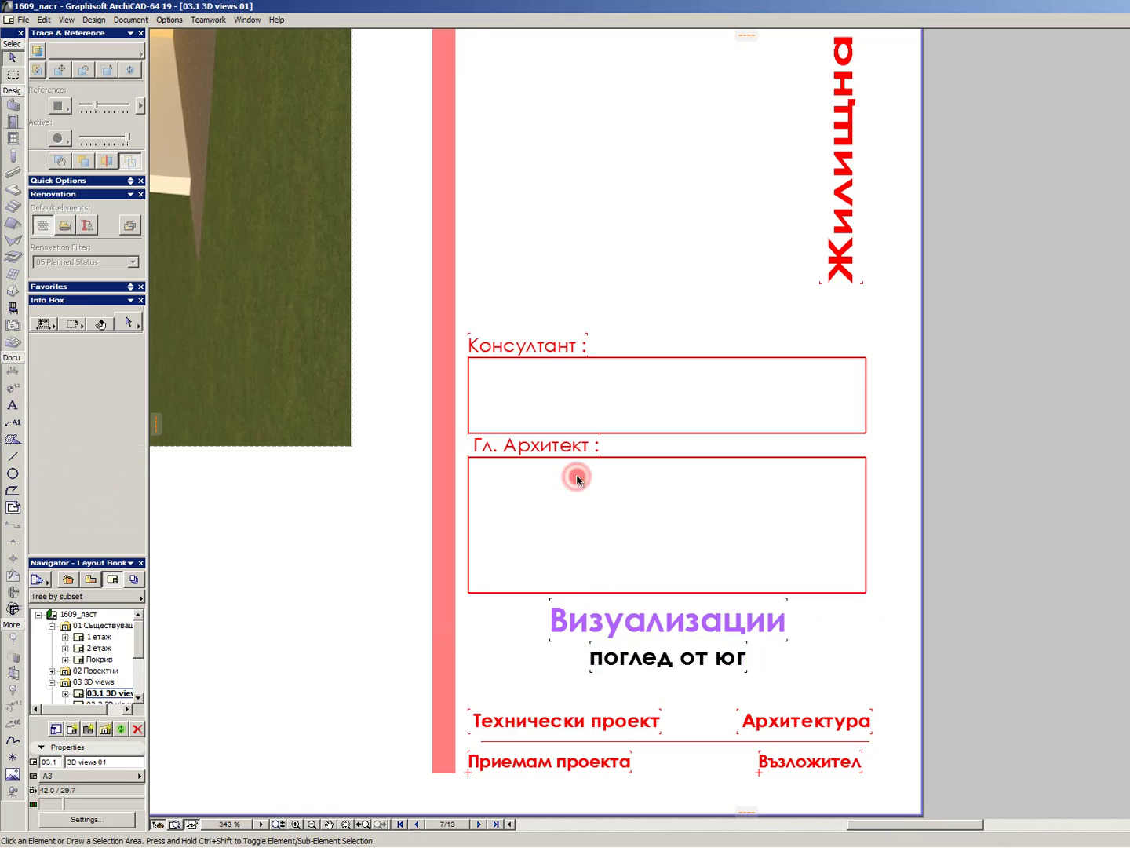
- Move both house pictures together with their framed captions straight down about 2 cm on the sheet
scroll(618, 487, "down", 2)
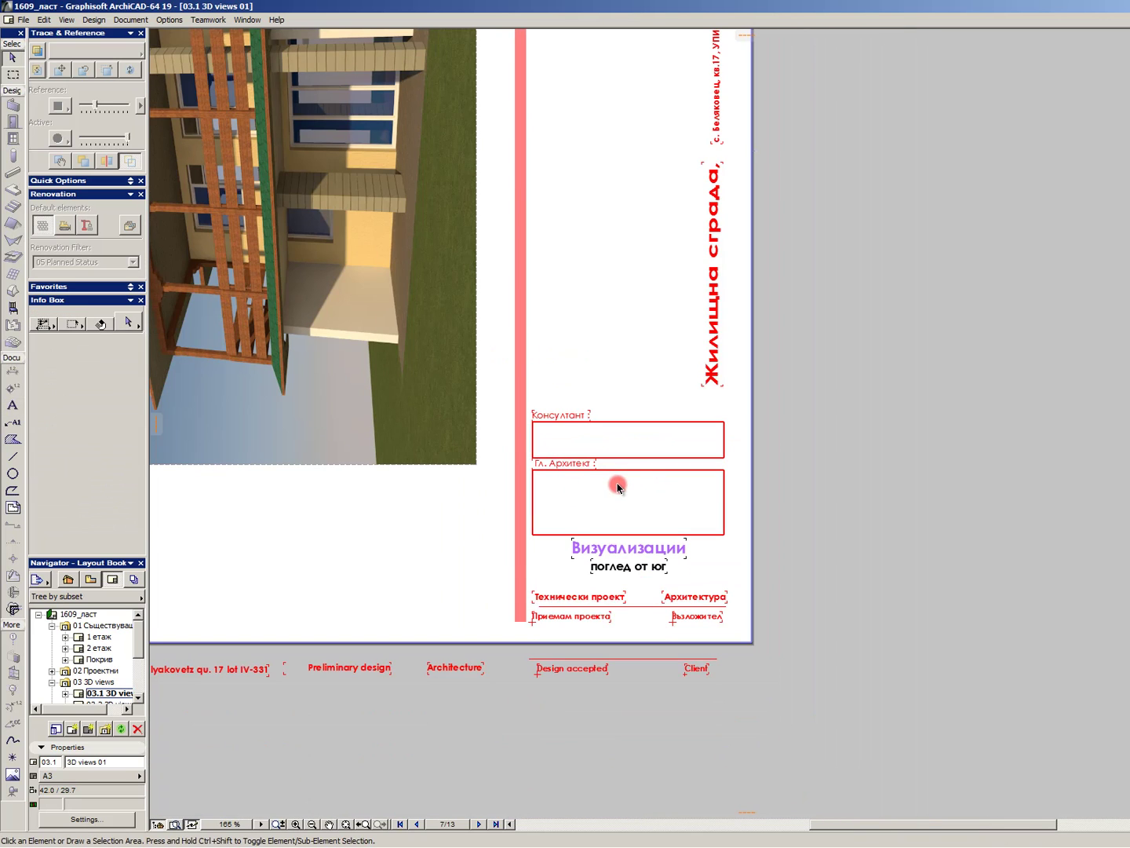
scroll(727, 476, "down", 5)
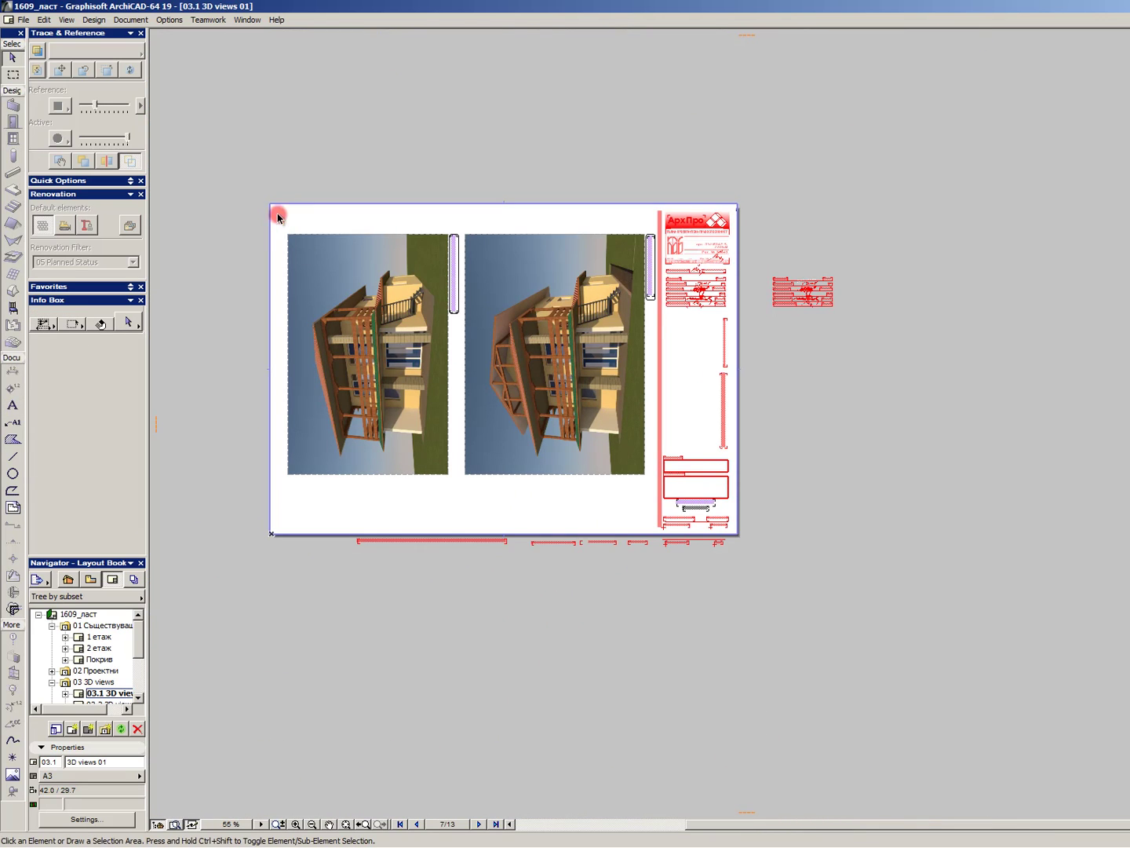
left_click_drag(215, 175, 658, 491)
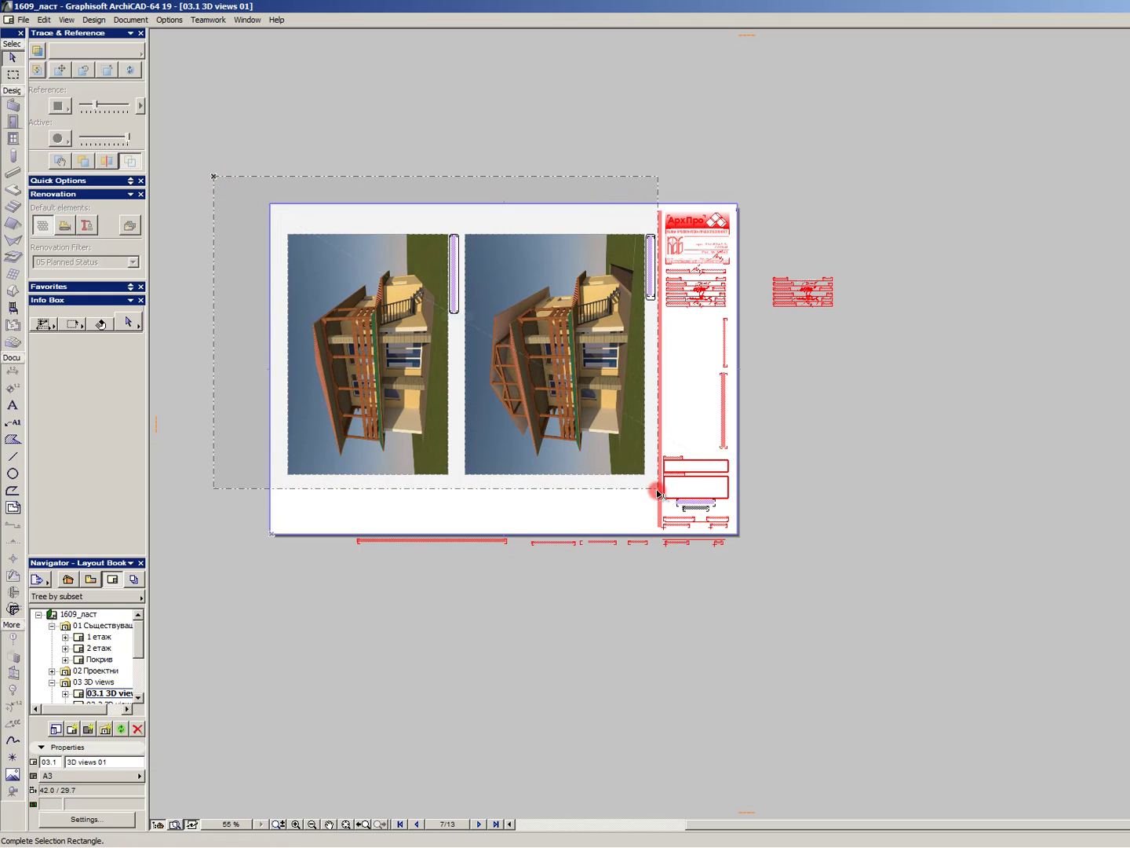
left_click(658, 490)
scroll(647, 502, "up", 5)
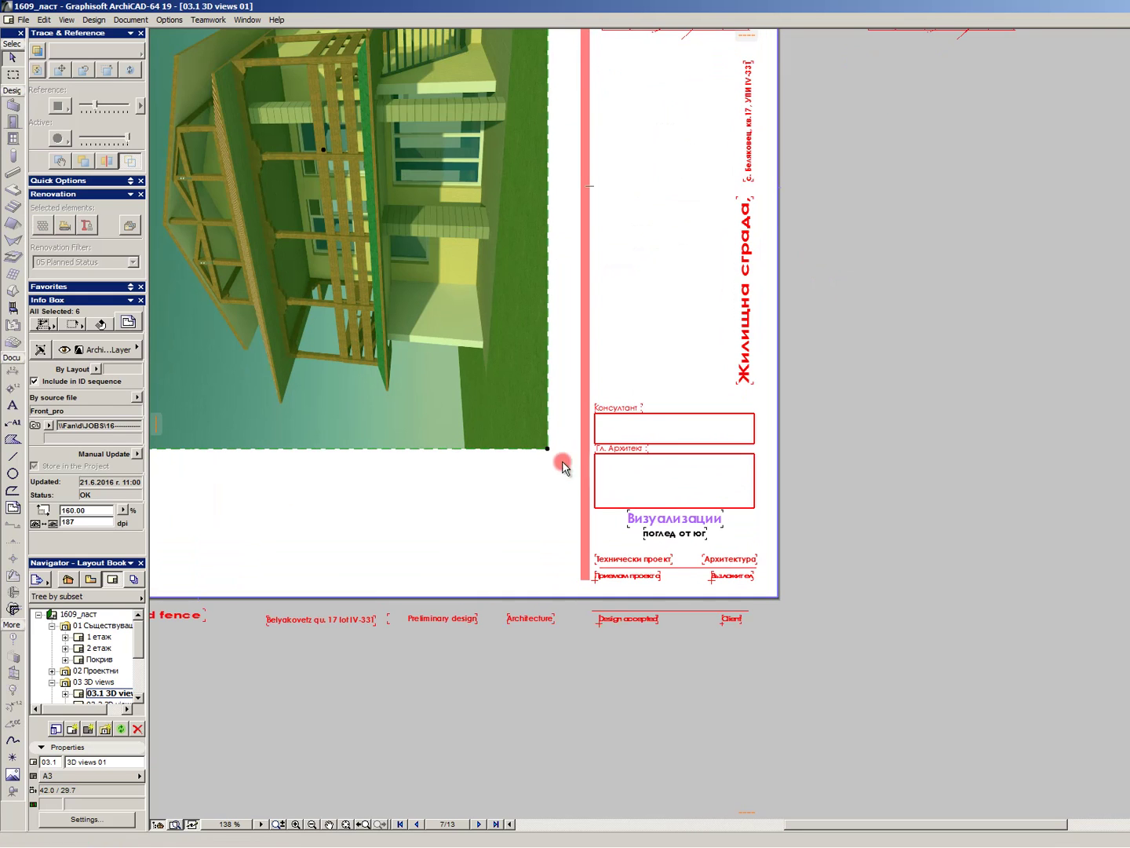
key("ctrl+d")
left_click(548, 448)
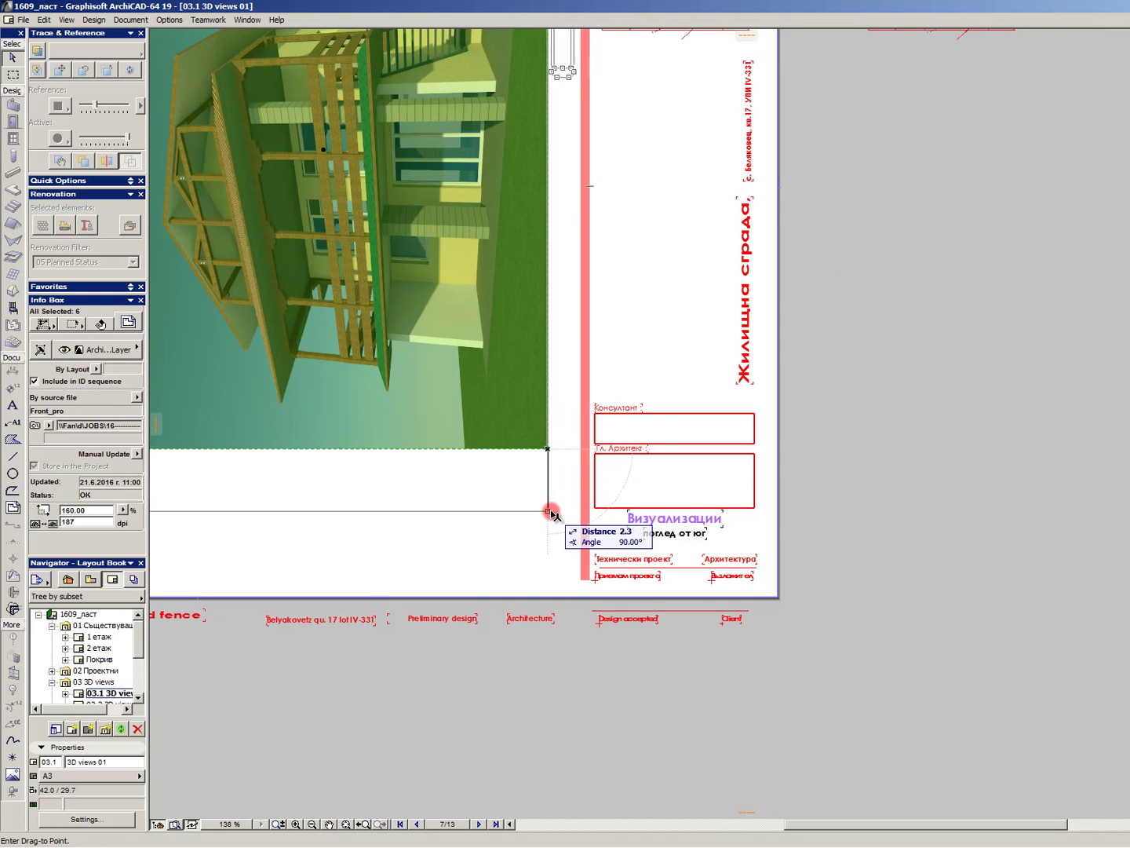
left_click(597, 505)
scroll(632, 568, "down", 5)
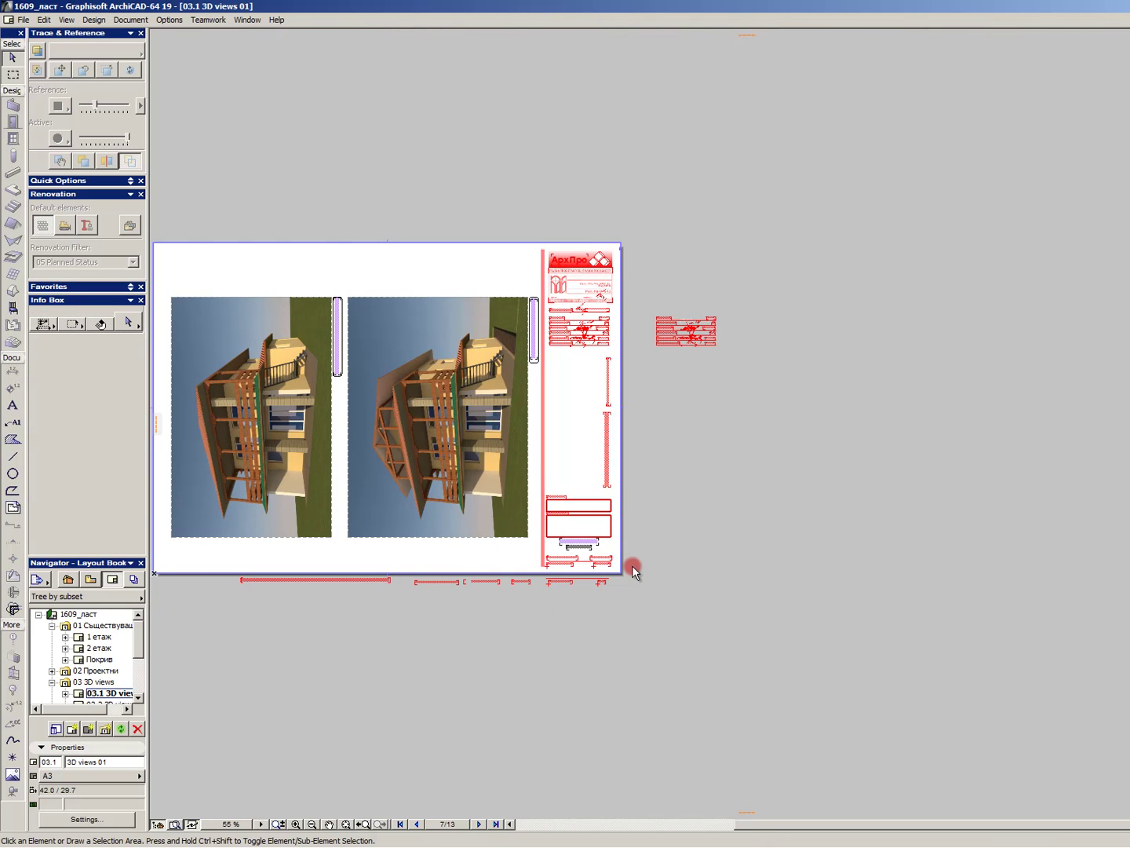
- Set up printing of the entire layout on the Bullzip PDF Printer with A3 paper in landscape orientation
key("ctrl+p")
left_click(781, 198)
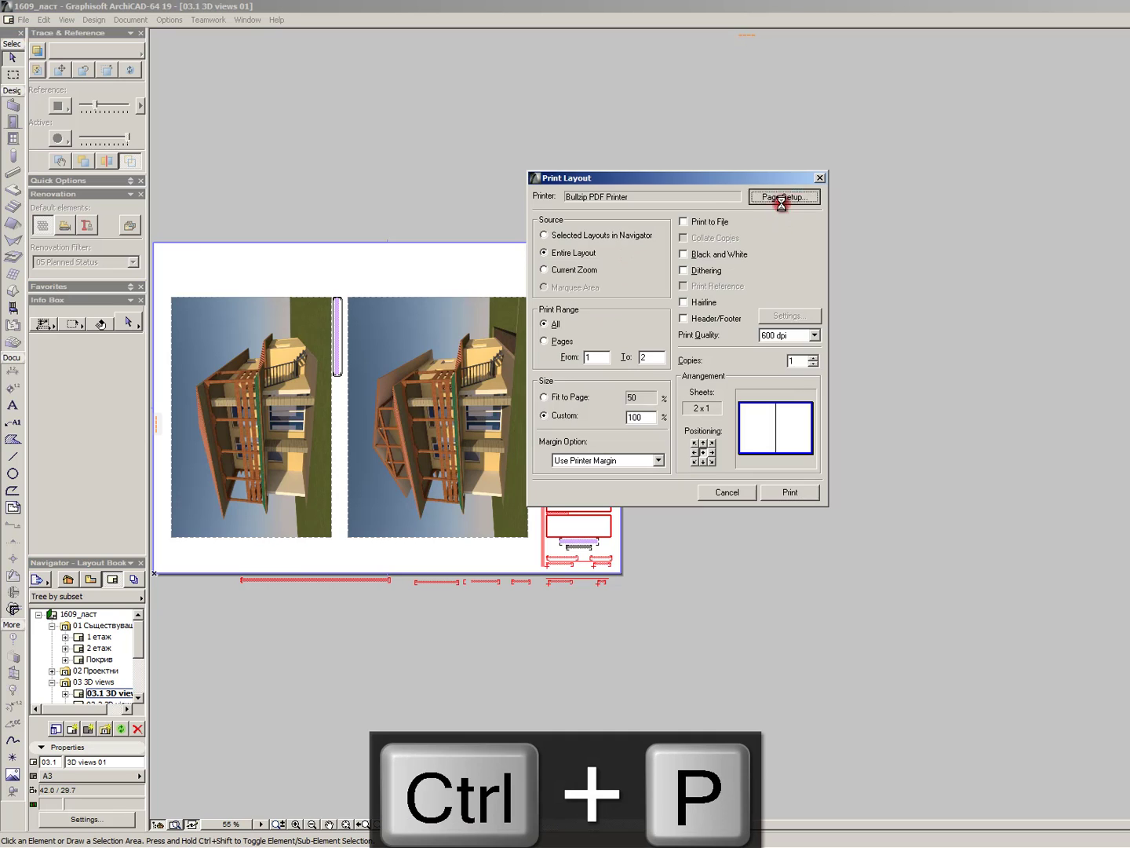
left_click(595, 251)
left_click(526, 366)
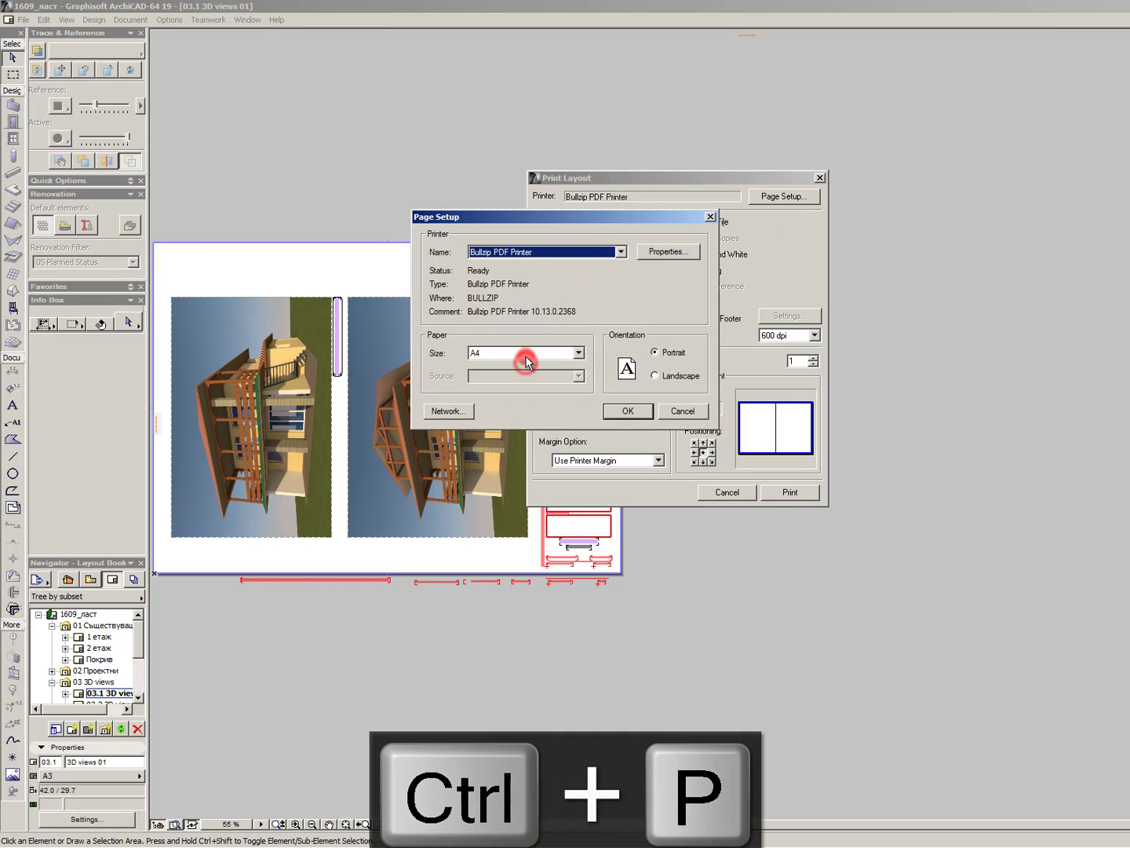
left_click(526, 363)
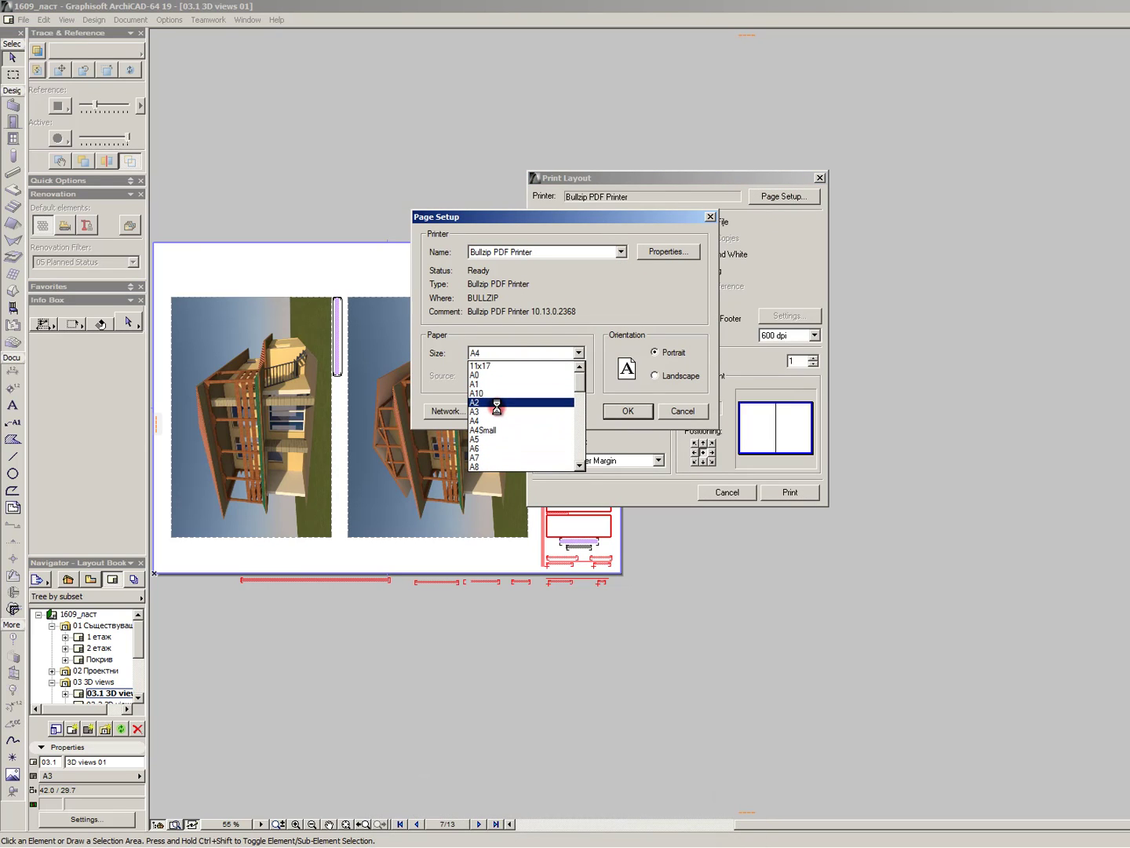
left_click(497, 412)
left_click(662, 376)
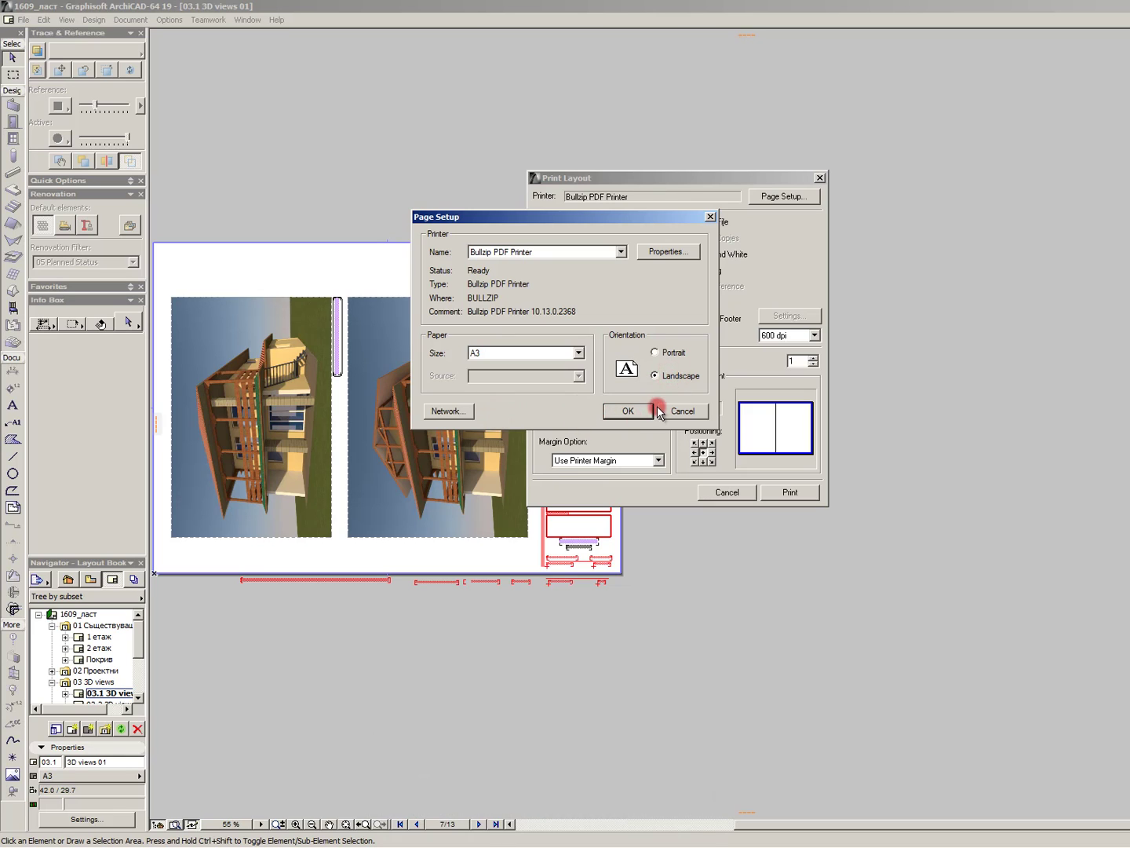
left_click(629, 410)
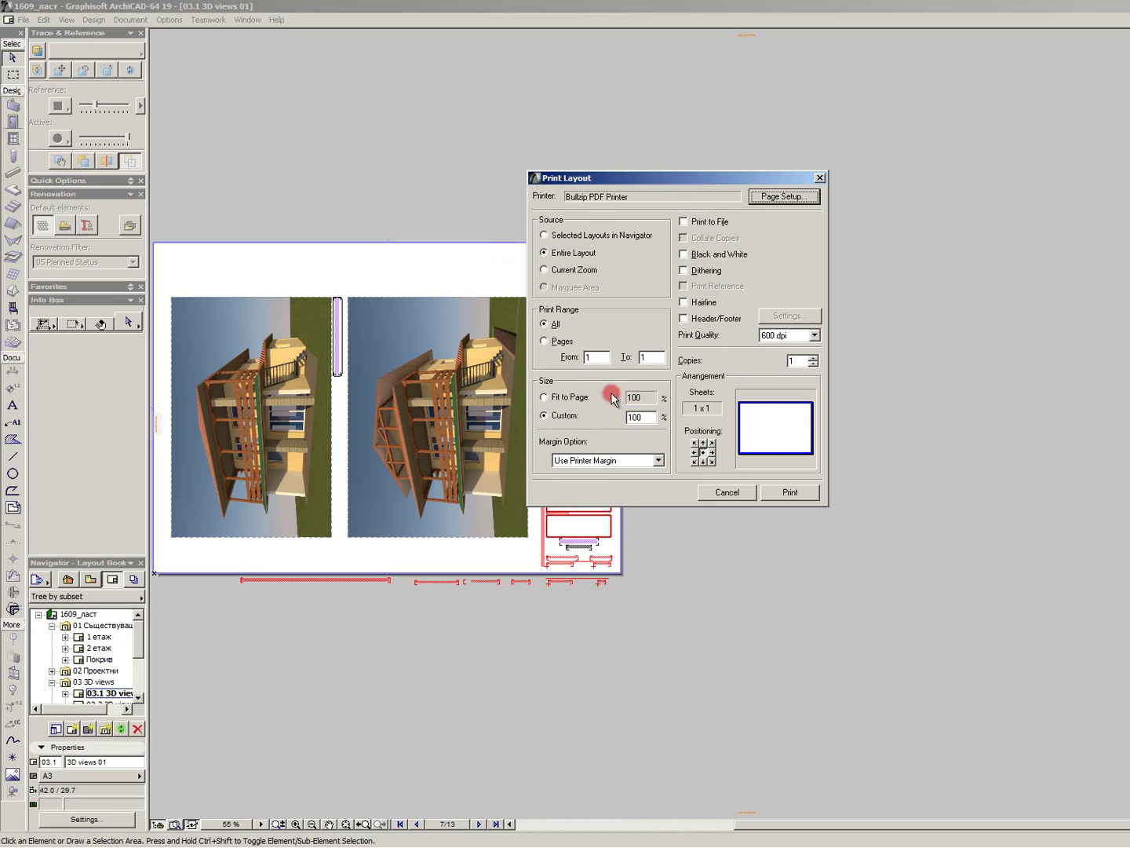
- Print the layout to PDF and create a new folder "3D" inside "Среща 21.06" as its destination
left_click(788, 492)
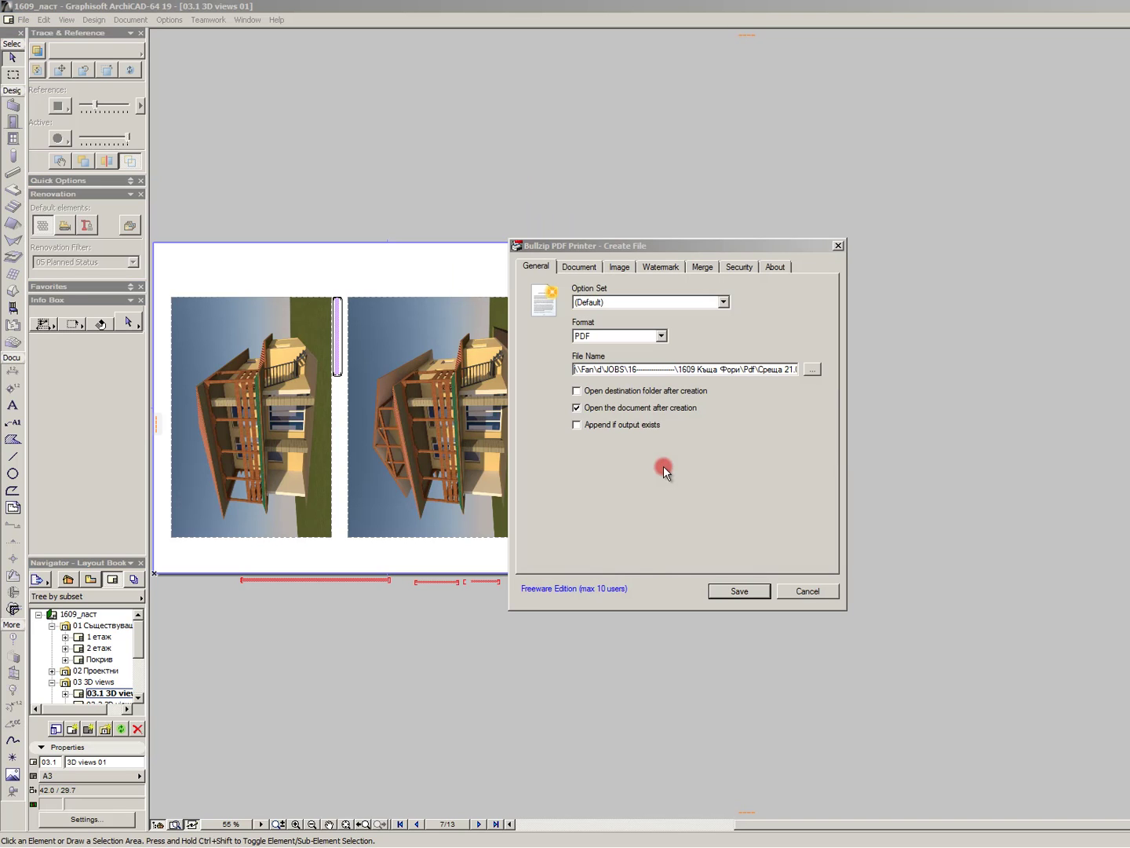
left_click(813, 369)
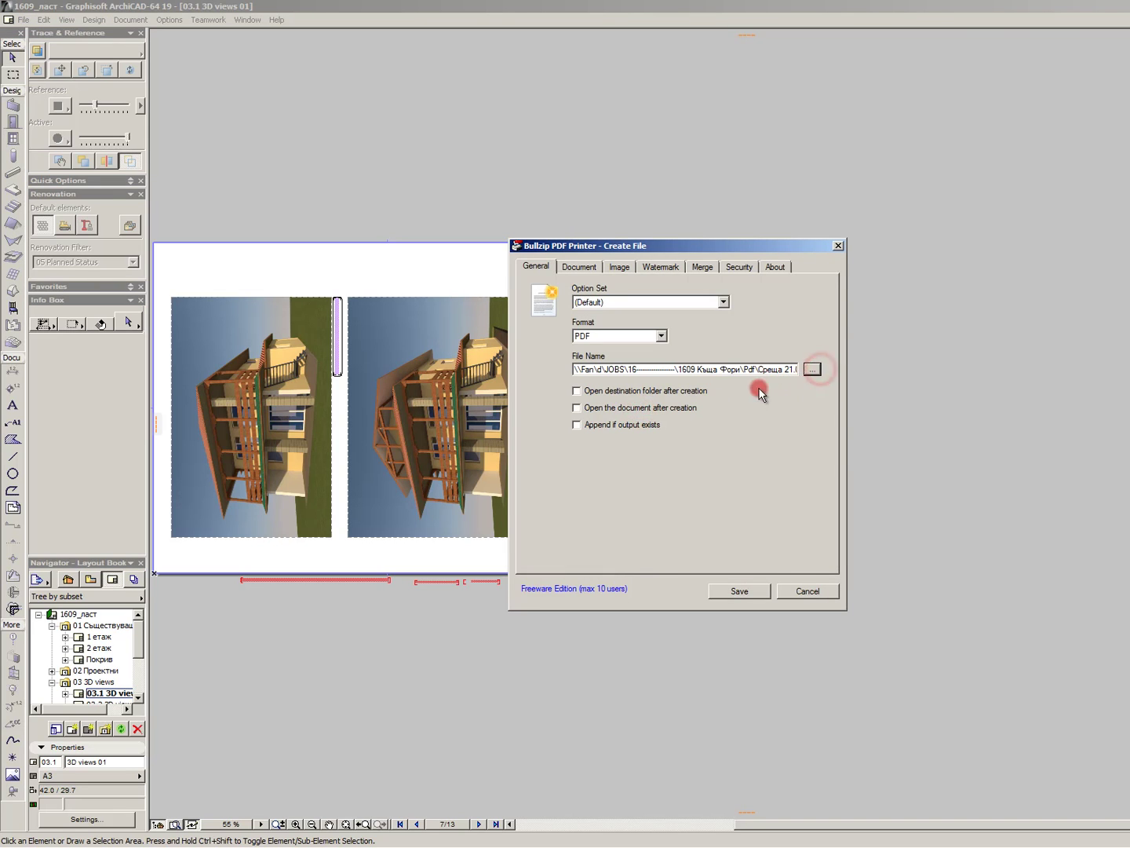
right_click(689, 436)
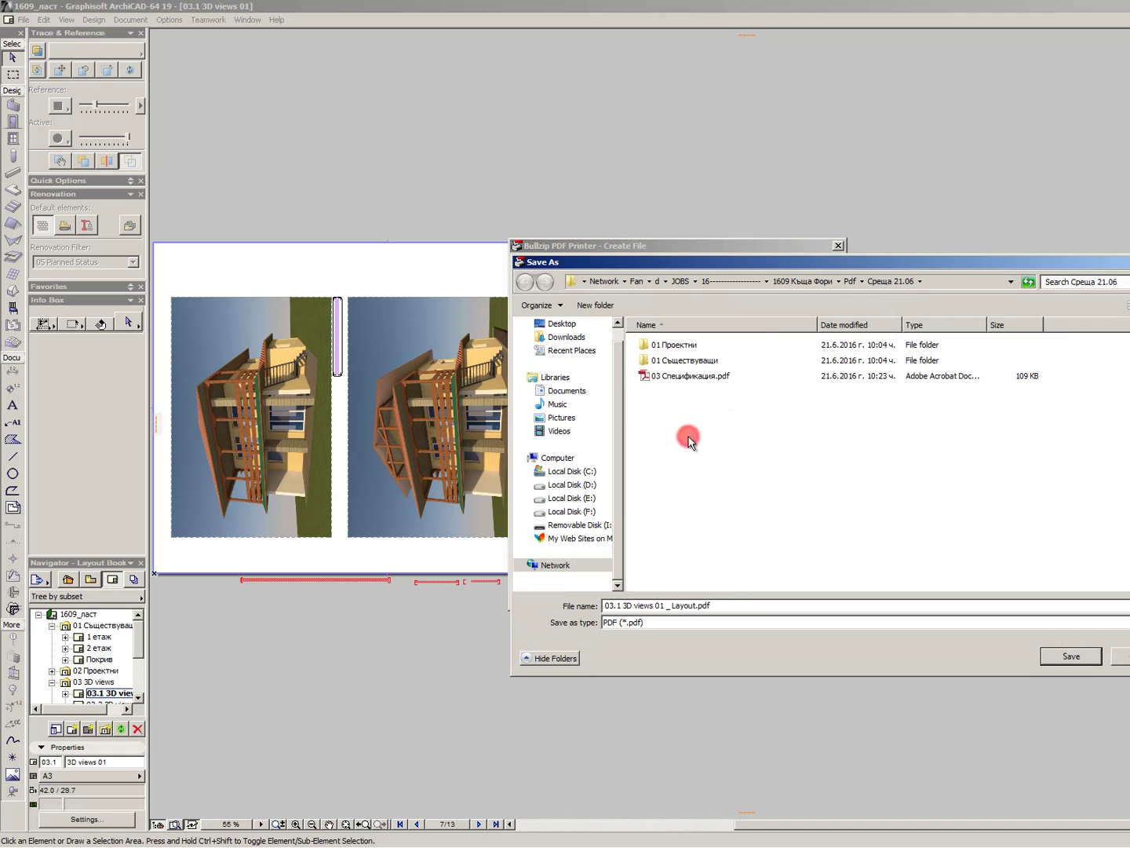
mouse_move(739, 540)
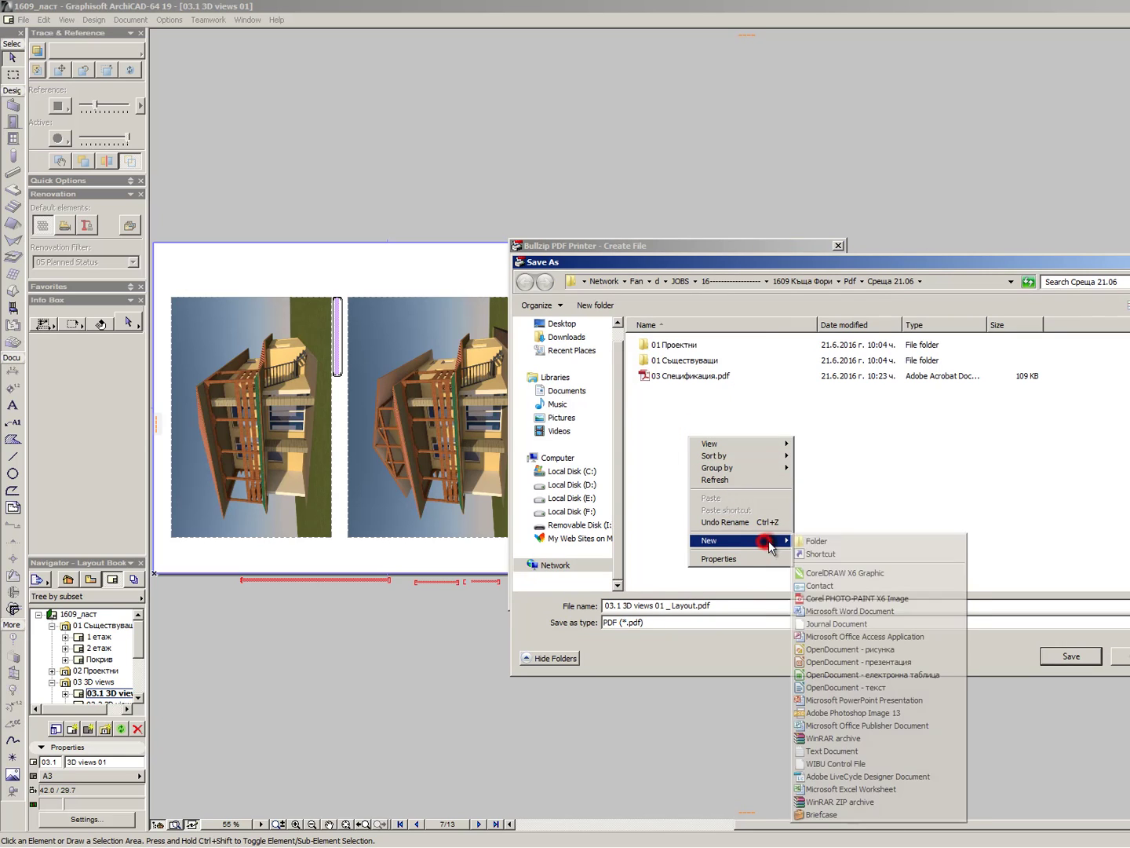
left_click(809, 541)
type("3D")
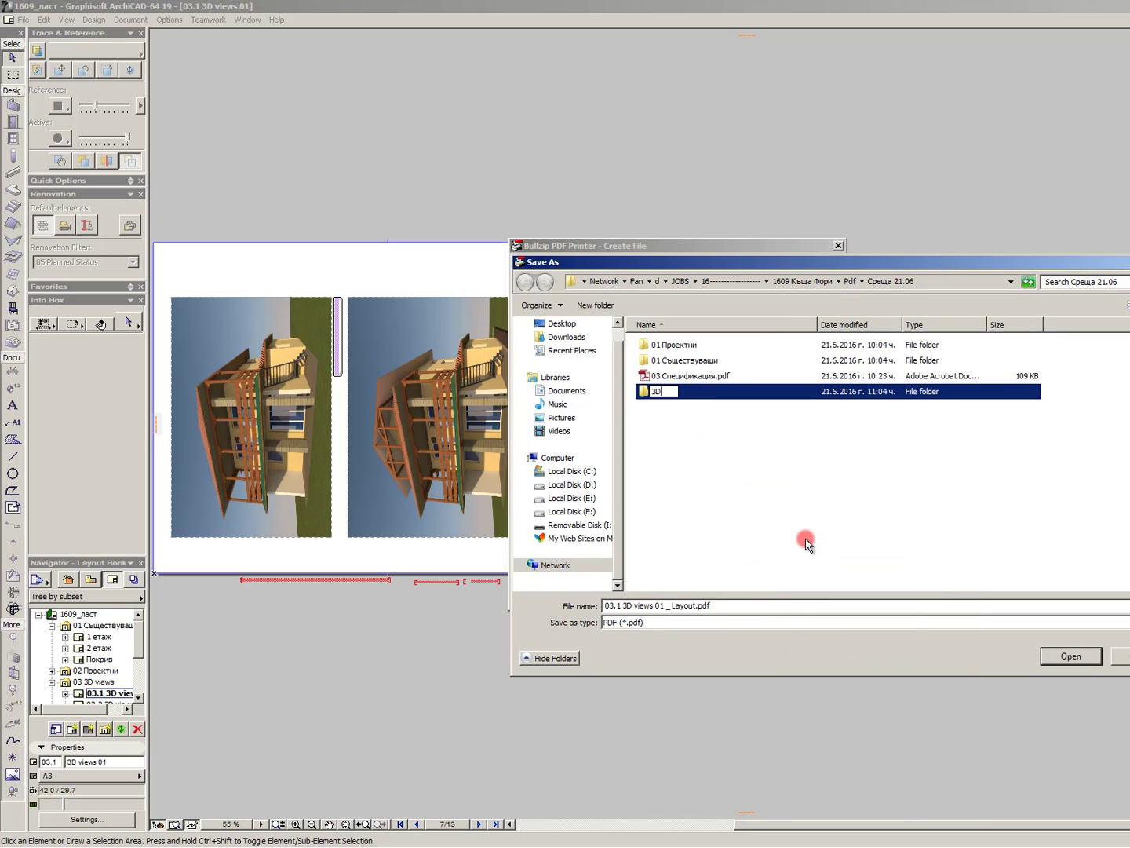
key("Return")
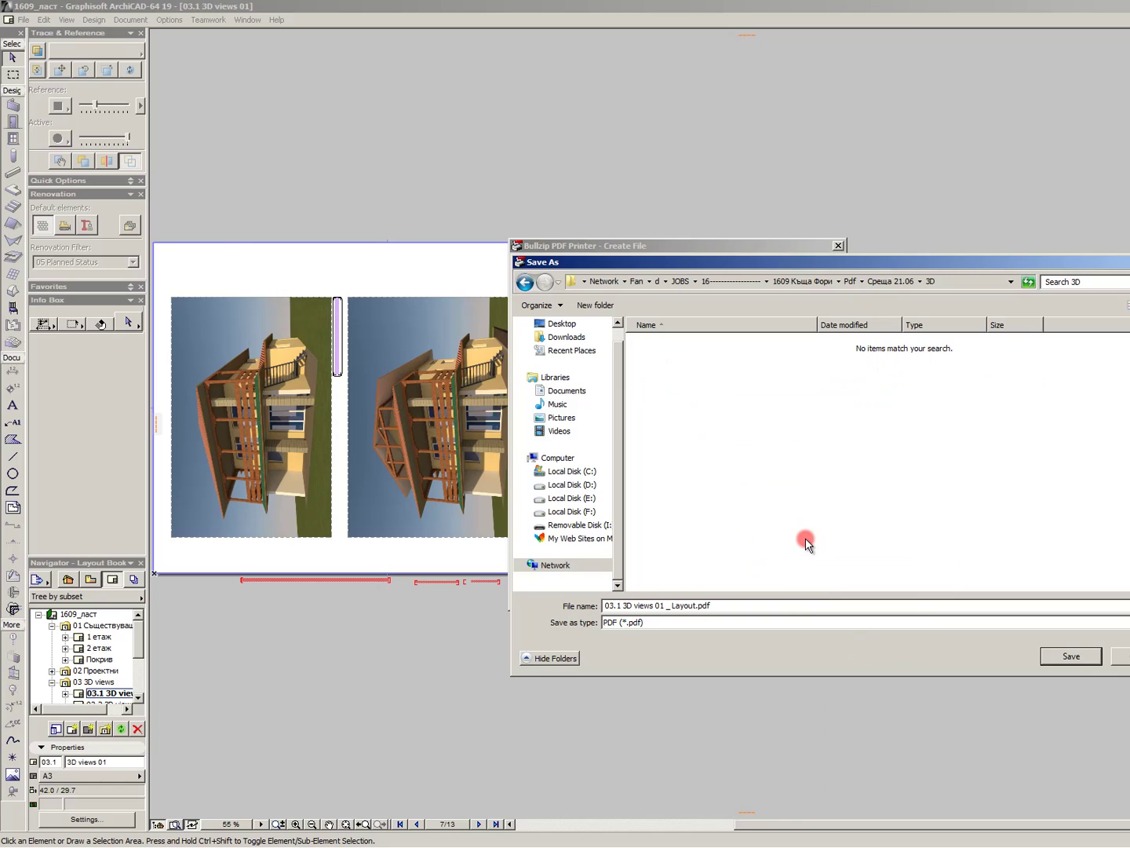
- Name the PDF "От юг", have it open after creation, save it and check the resulting page
left_click(794, 606)
type("0")
type("т")
key("Return")
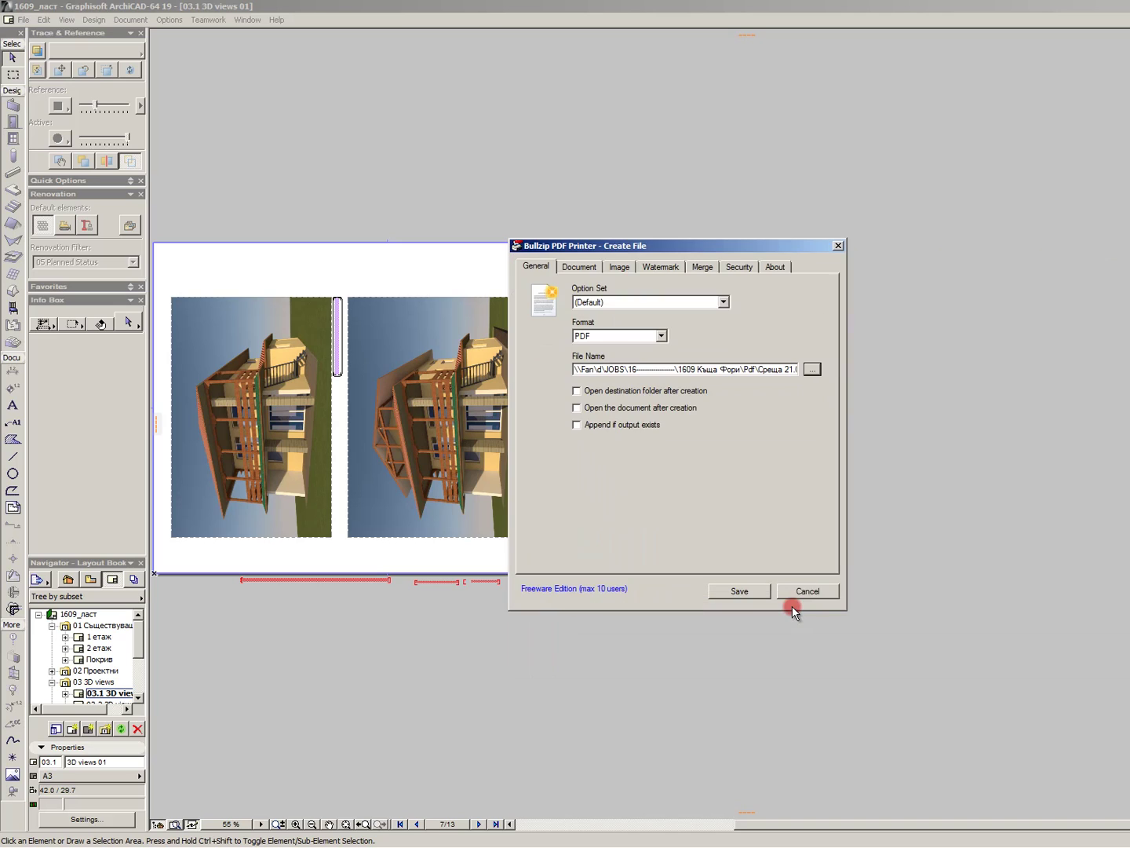
left_click(682, 405)
left_click(739, 592)
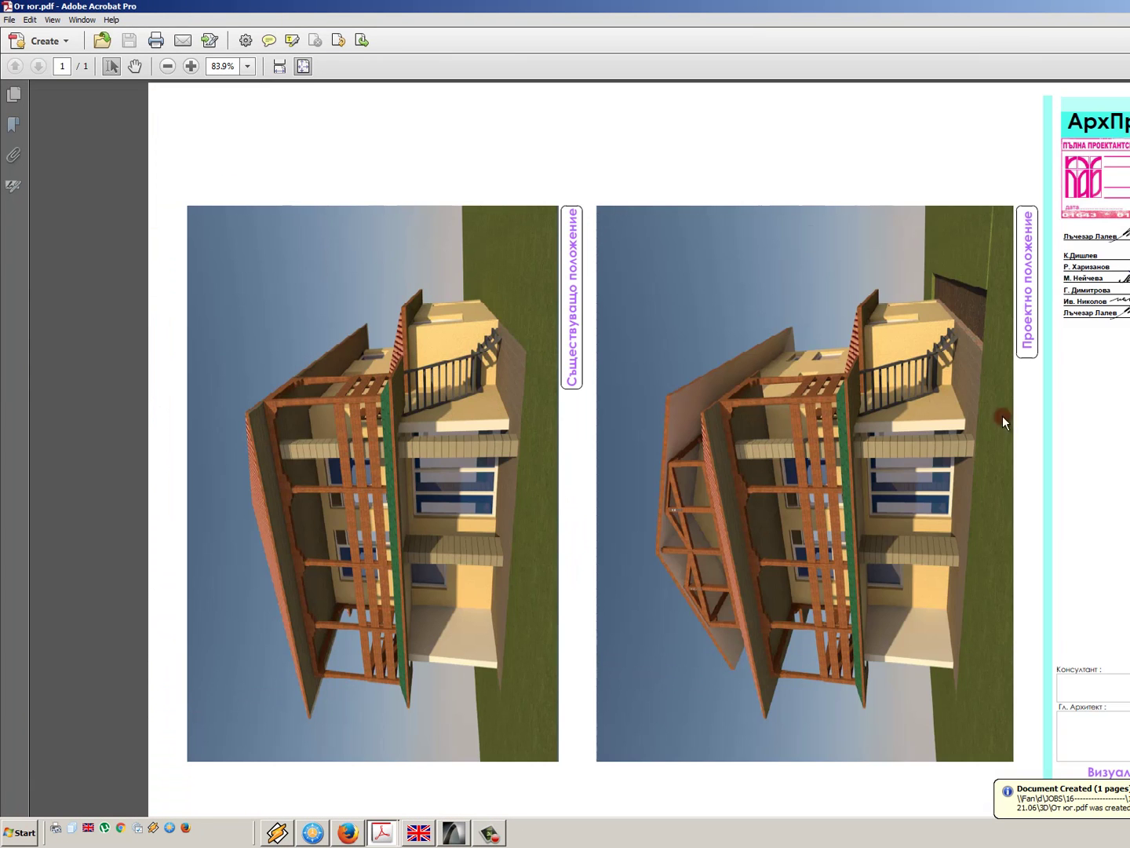
scroll(721, 334, "down", 3, "ctrl")
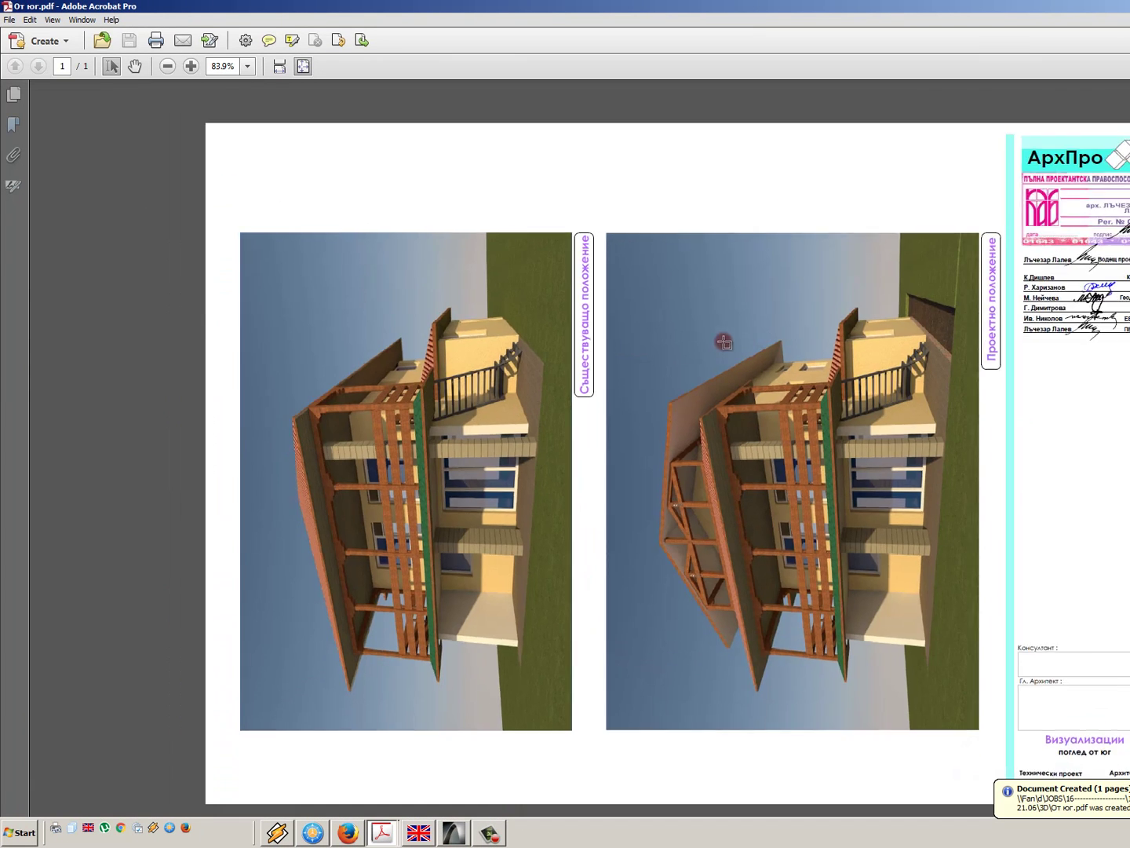
scroll(964, 494, "up", 3, "ctrl")
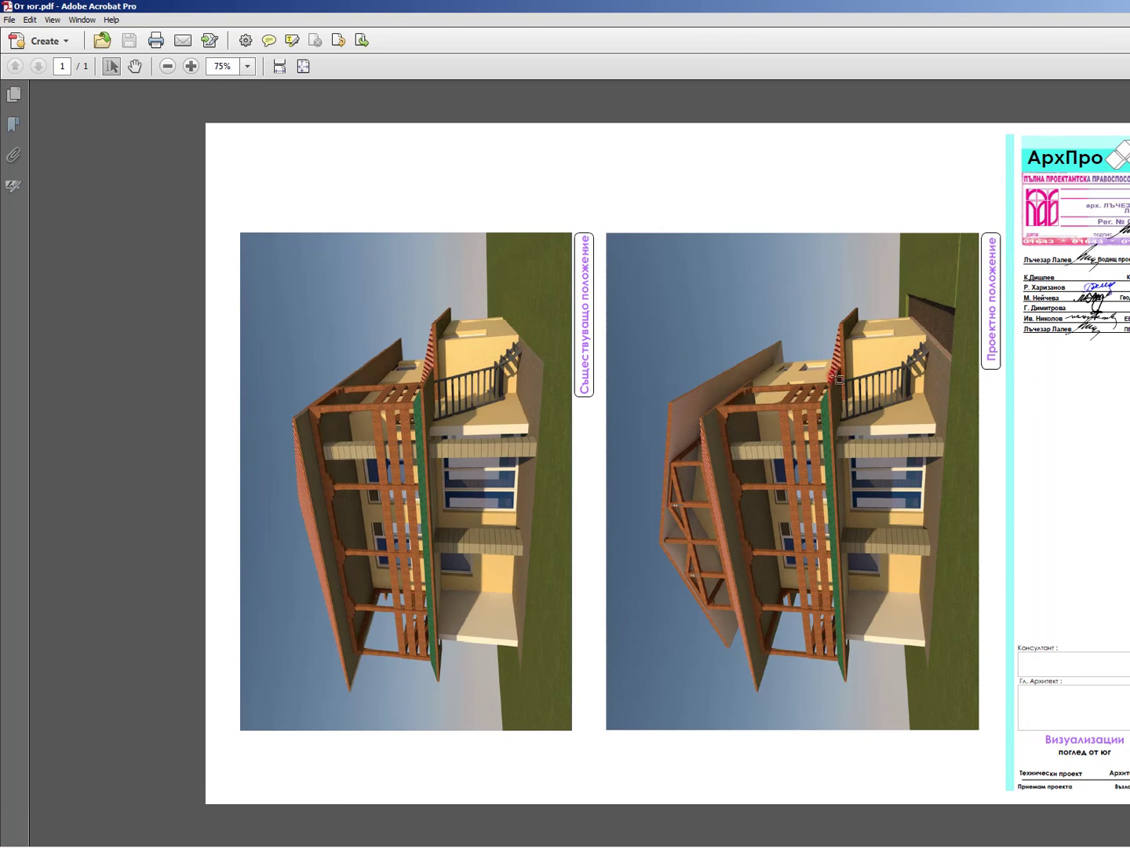
- Switch to FreeCommander and open the house project's Viz\21_06 folder containing the rendered pictures
key("alt+Tab")
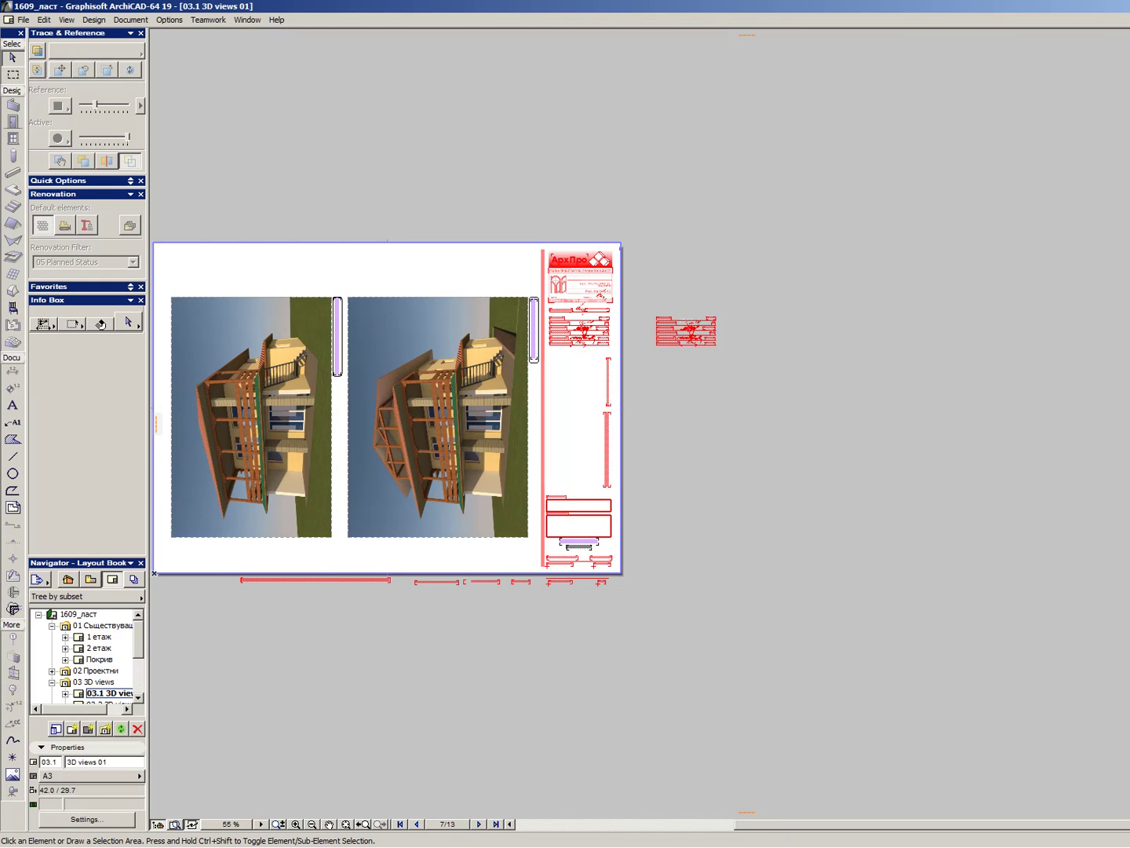
key("alt+Tab")
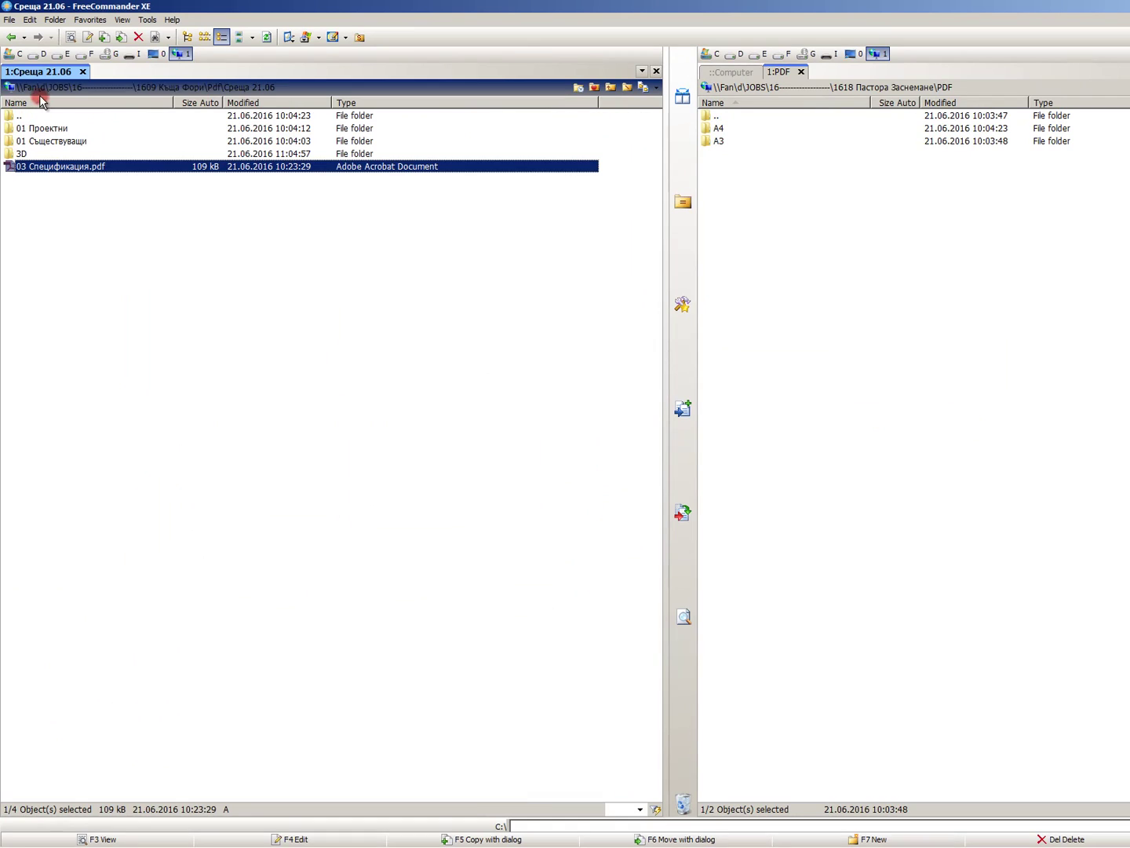
left_click(169, 88)
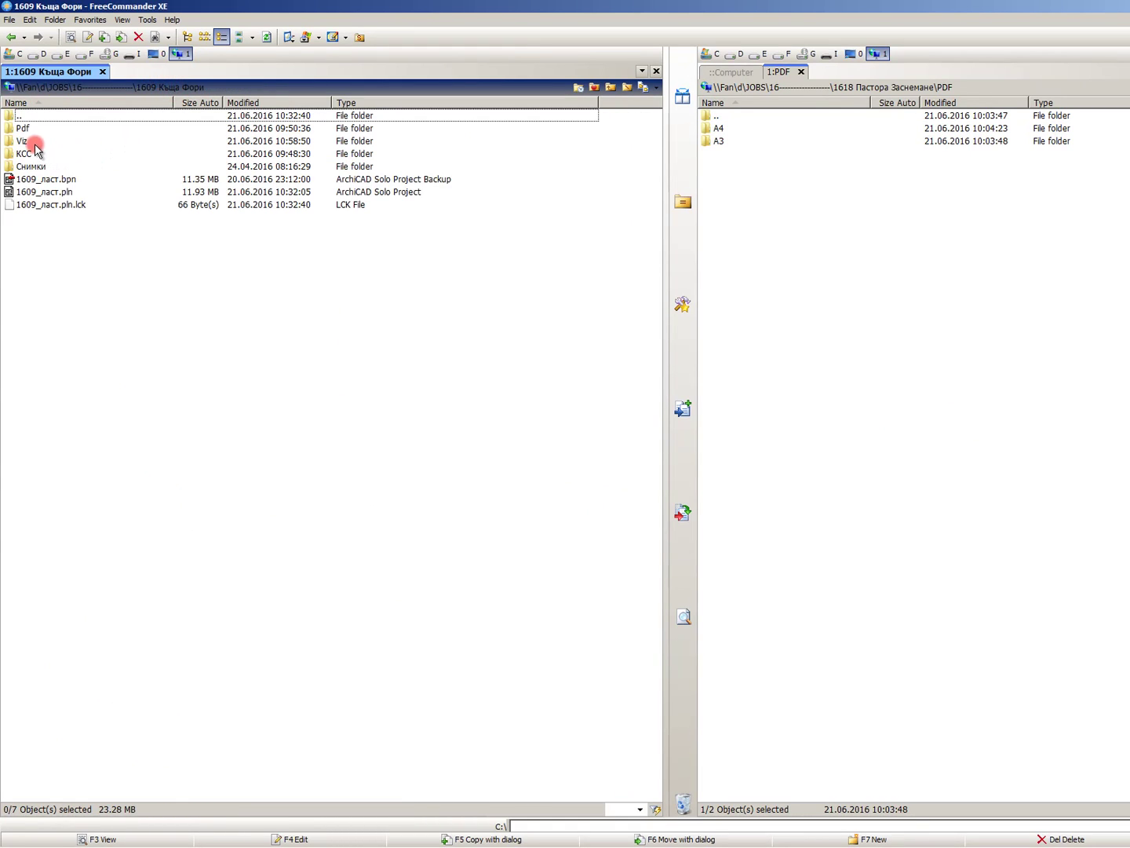
double_click(35, 146)
double_click(41, 141)
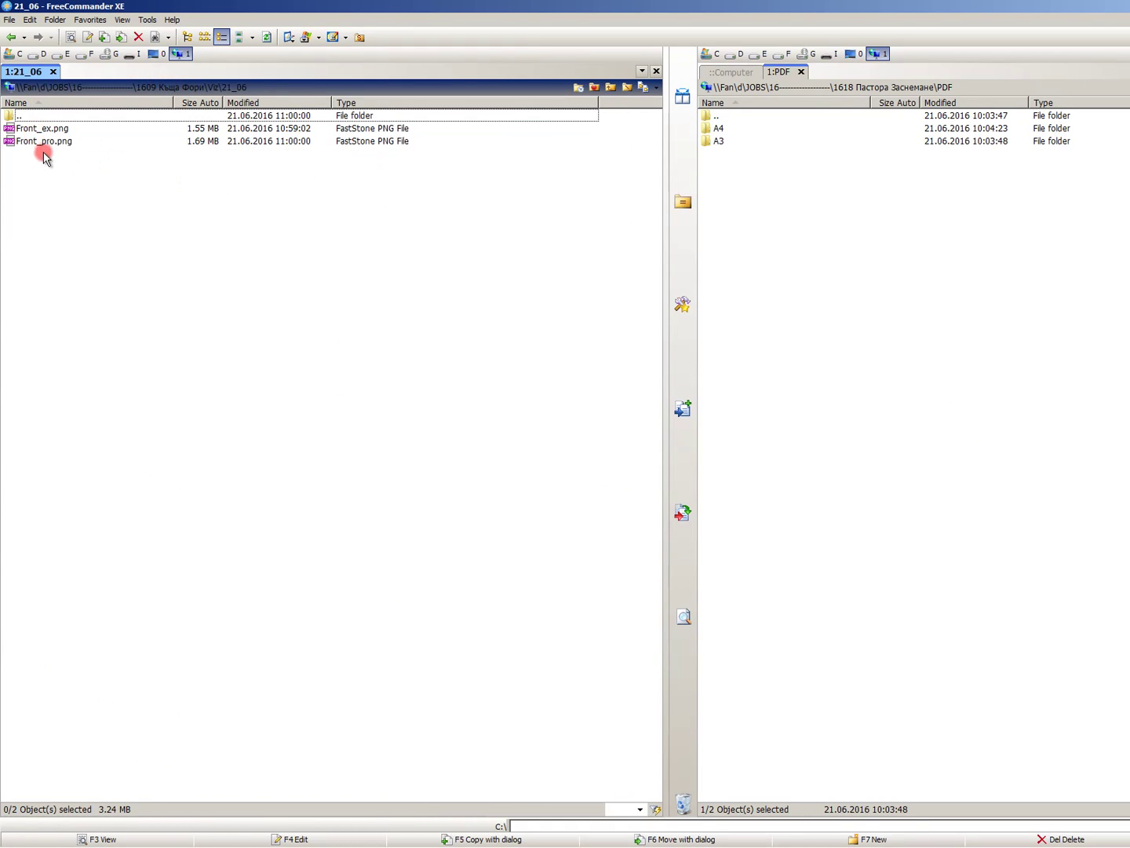
- Move Front_ex.png and Front_pro.png out of the 21_06 folder into its parent Viz folder
left_click(44, 131)
left_click(44, 142, "shift")
key("ctrl+x")
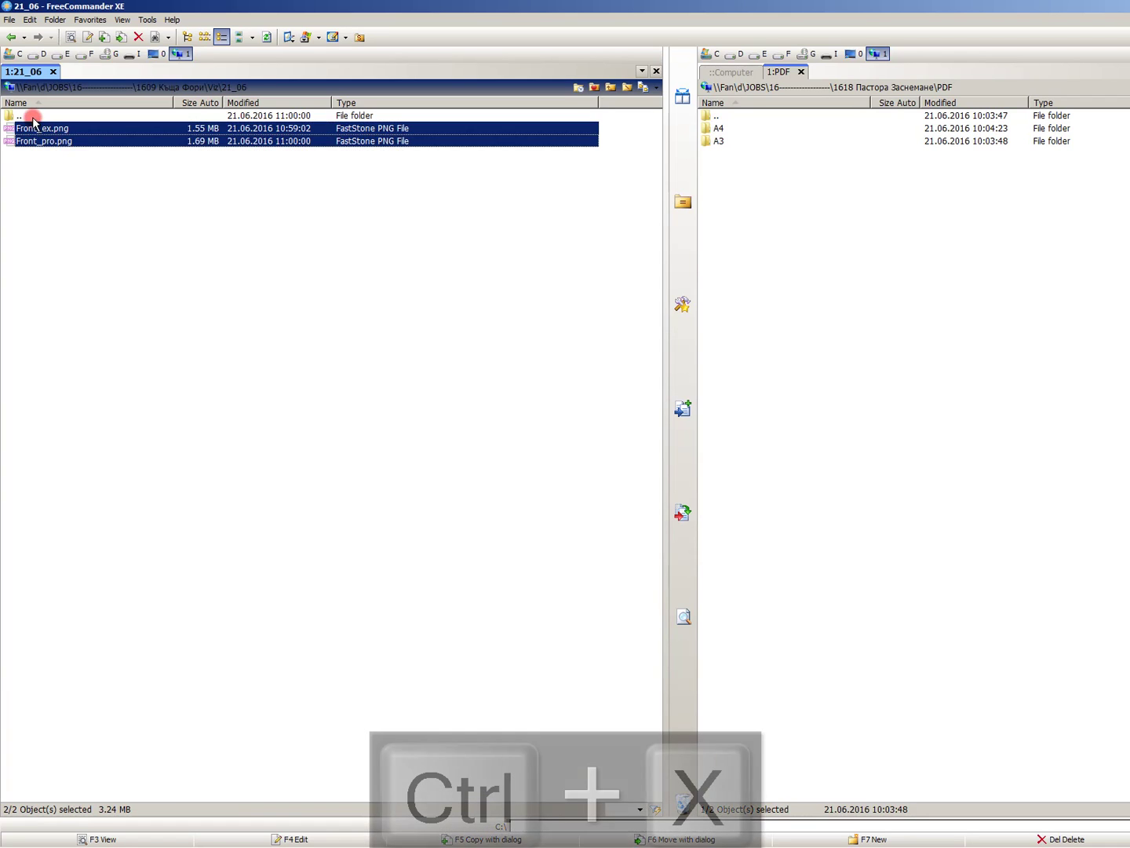
double_click(29, 117)
left_click(55, 230)
key("ctrl+v")
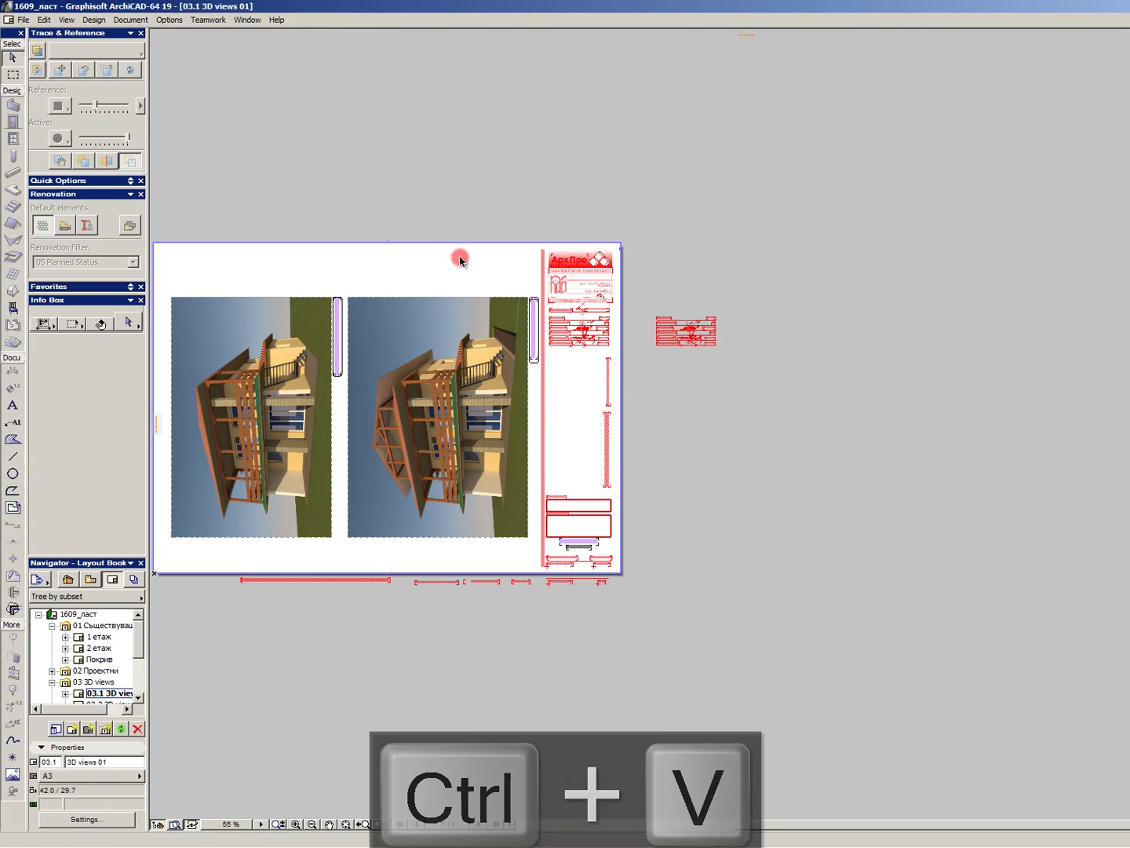
- Try to update layout 03.1 3D views 01 and its Front_ex picture from source, and dismiss the warning
right_click(117, 693)
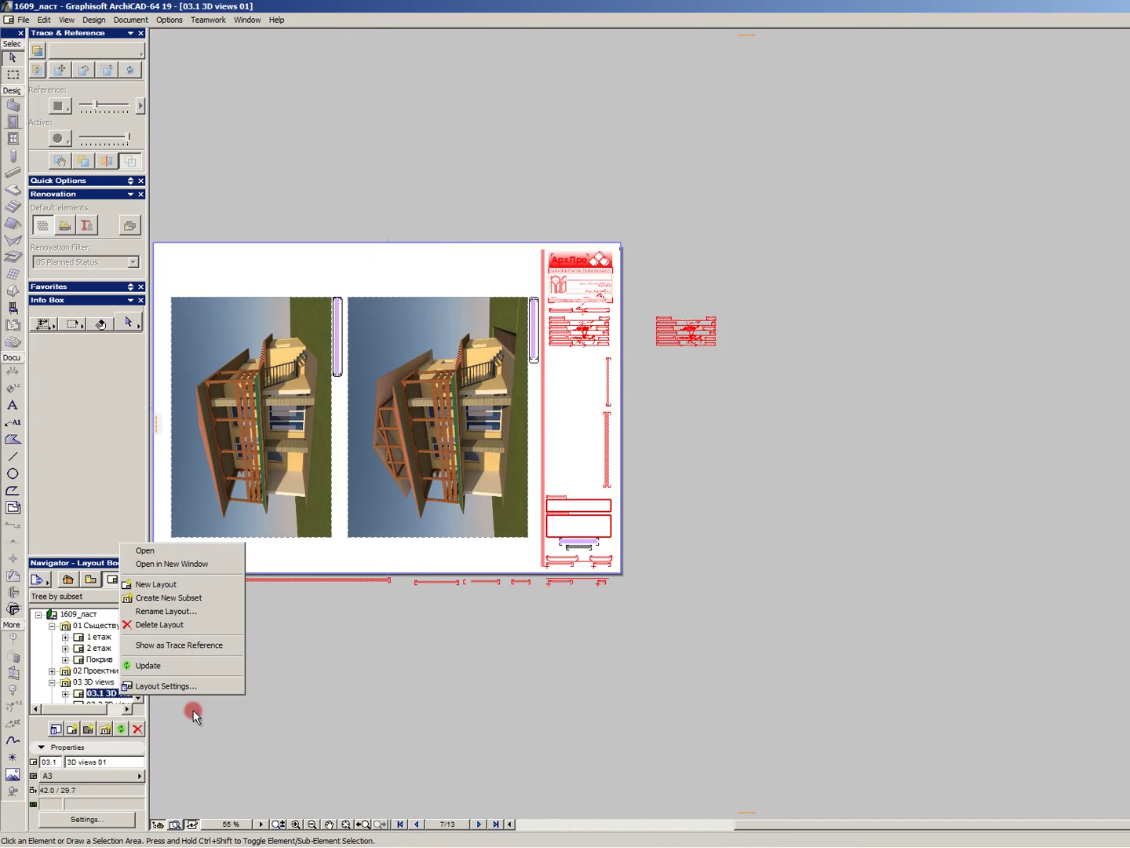
left_click(159, 666)
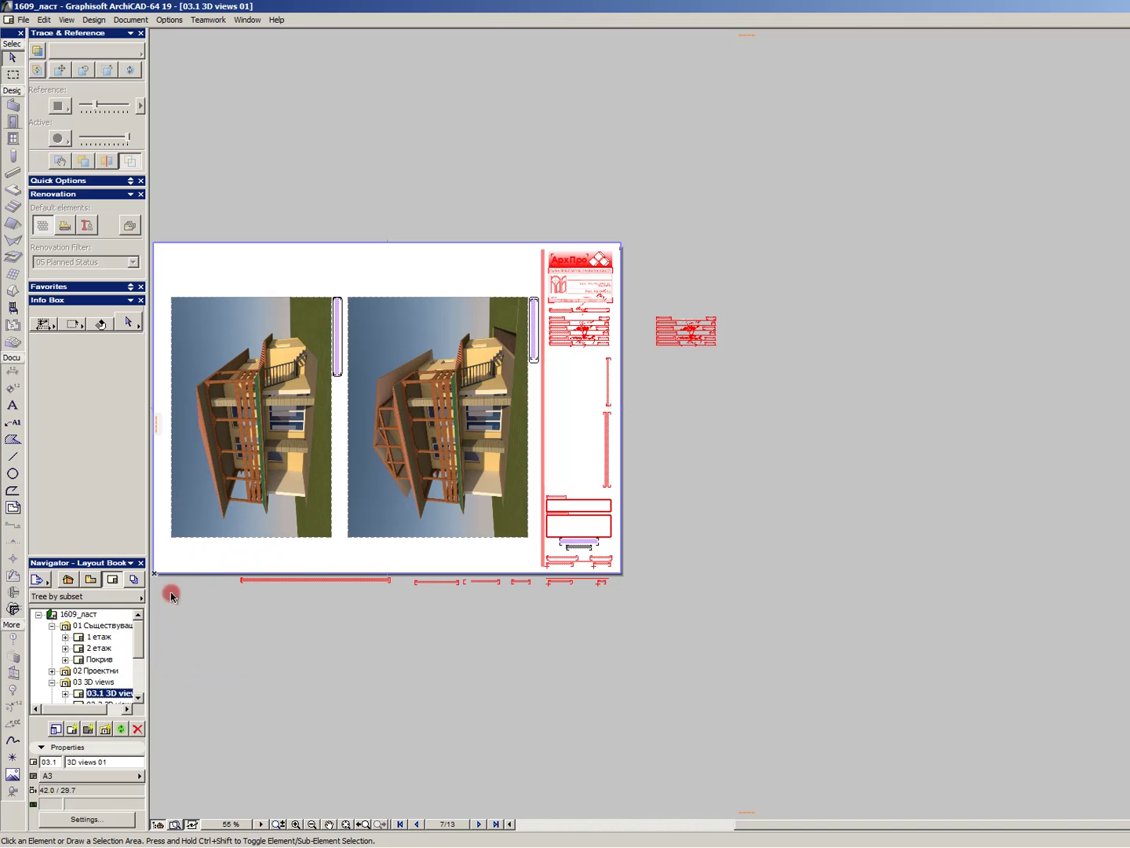
left_click(103, 682)
scroll(110, 676, "down", 2)
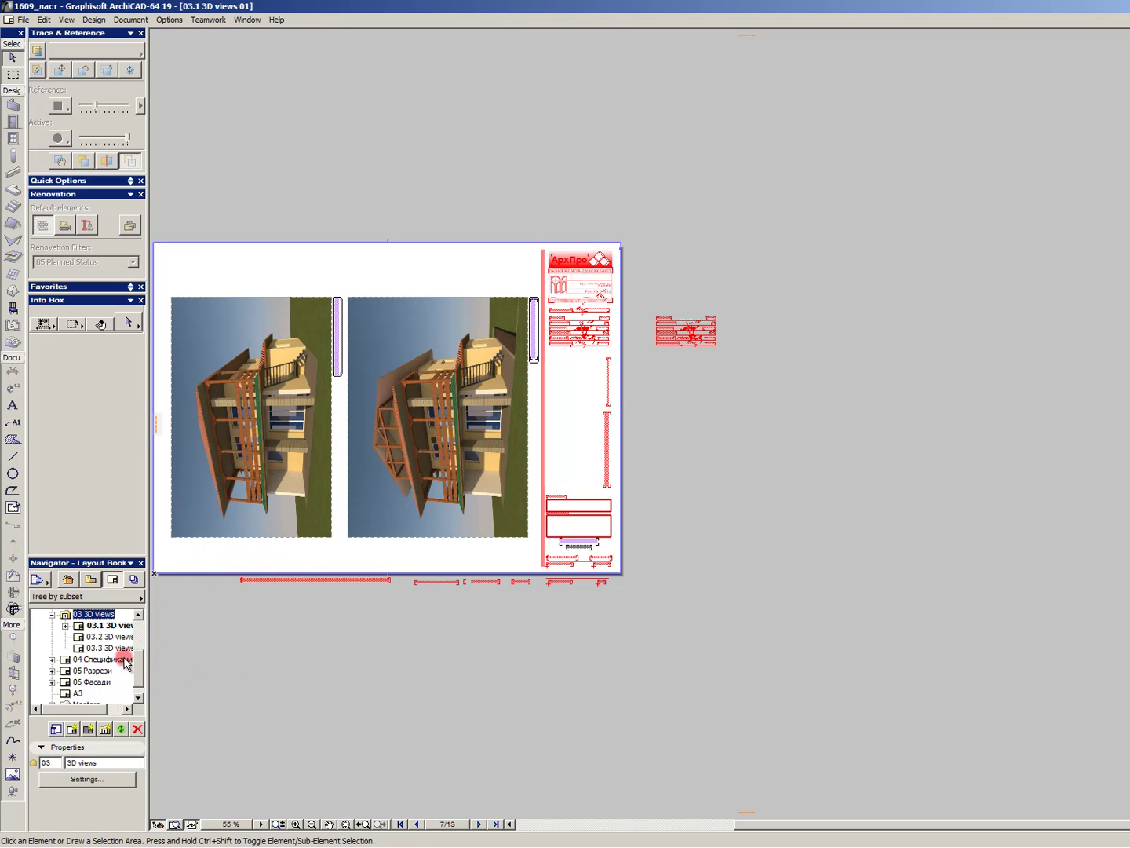
left_click(254, 453)
left_click(271, 469)
right_click(245, 327)
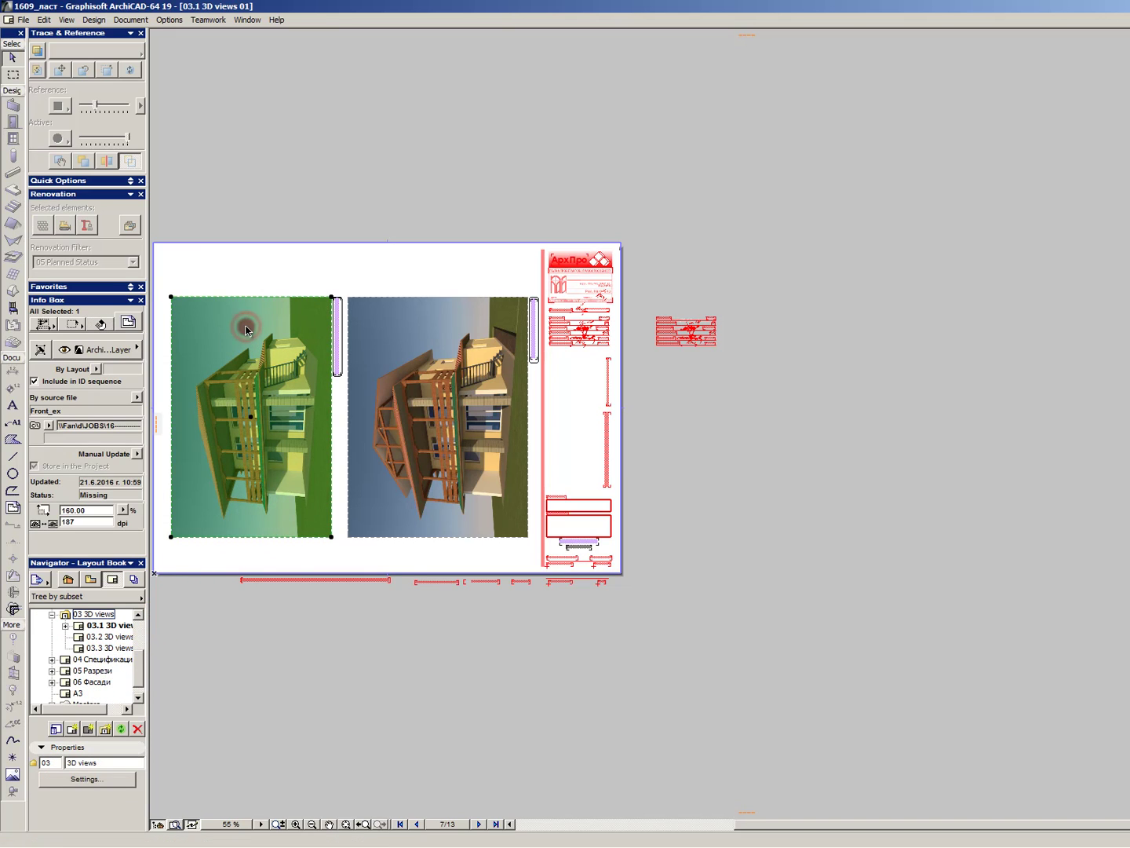
left_click(274, 370)
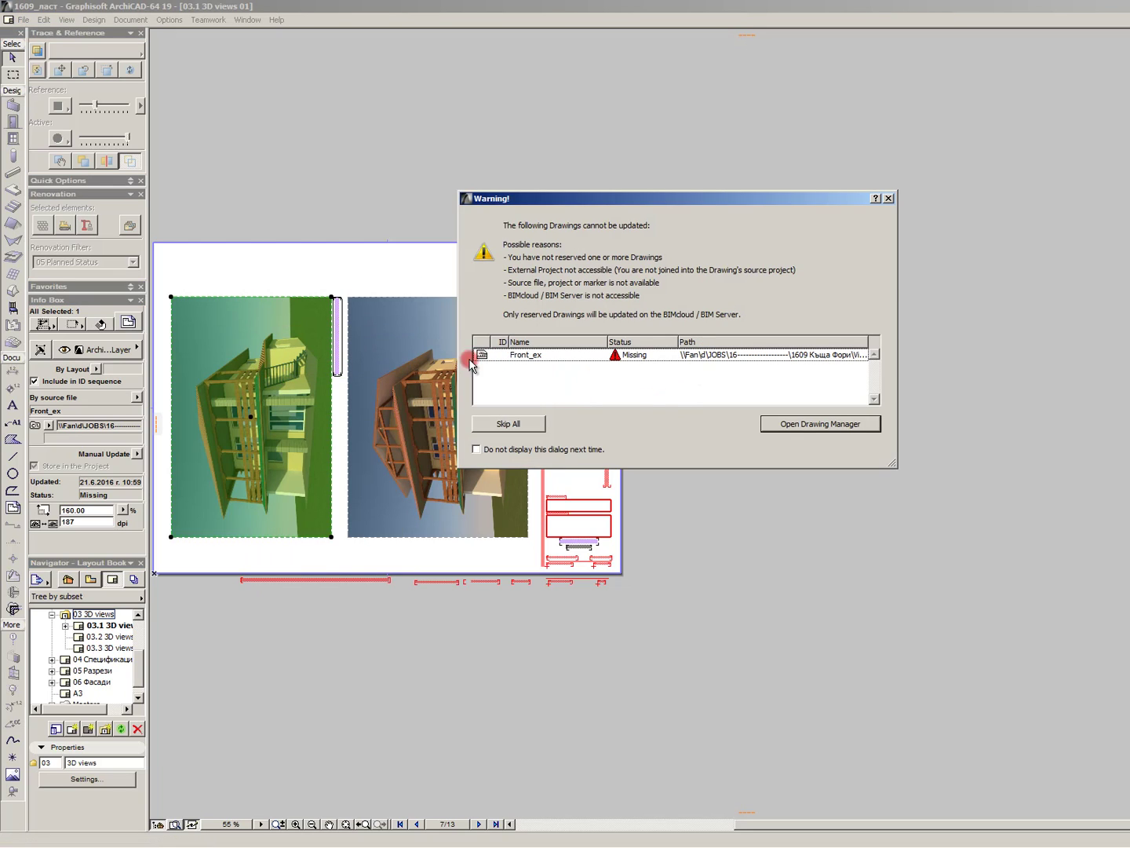
left_click(888, 198)
- Switch to FreeCommander and move Front_ex.png and Front_pro.png from Viz back into the 21_06 folder
key("alt+Tab")
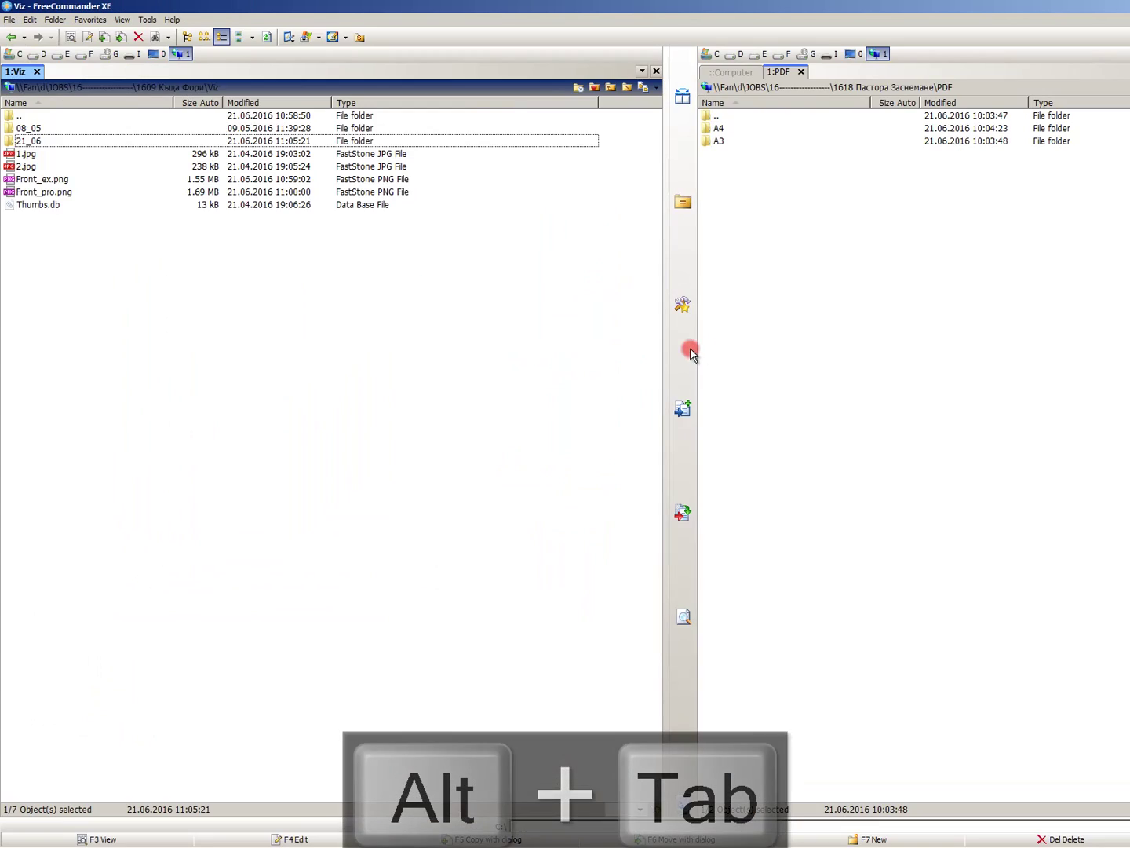
left_click(31, 179)
left_click(32, 193, "ctrl")
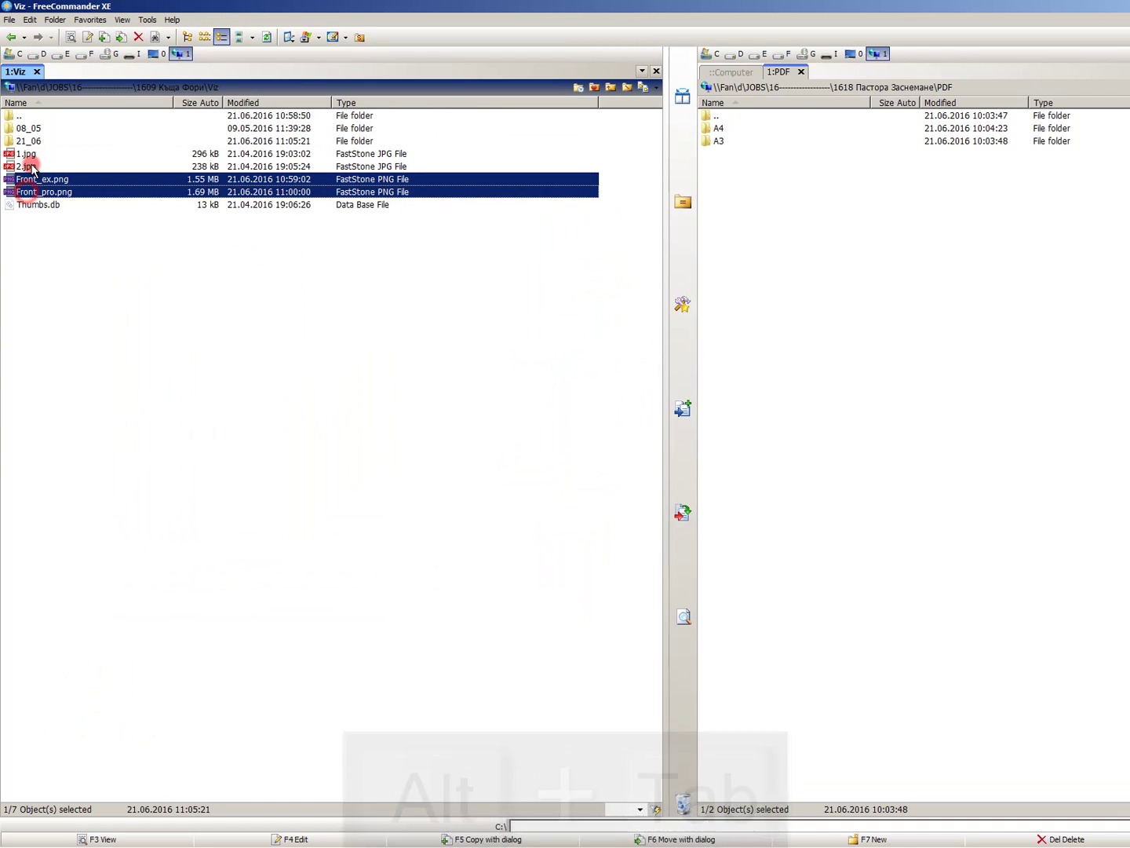
key("ctrl+x")
double_click(30, 141)
key("ctrl+v")
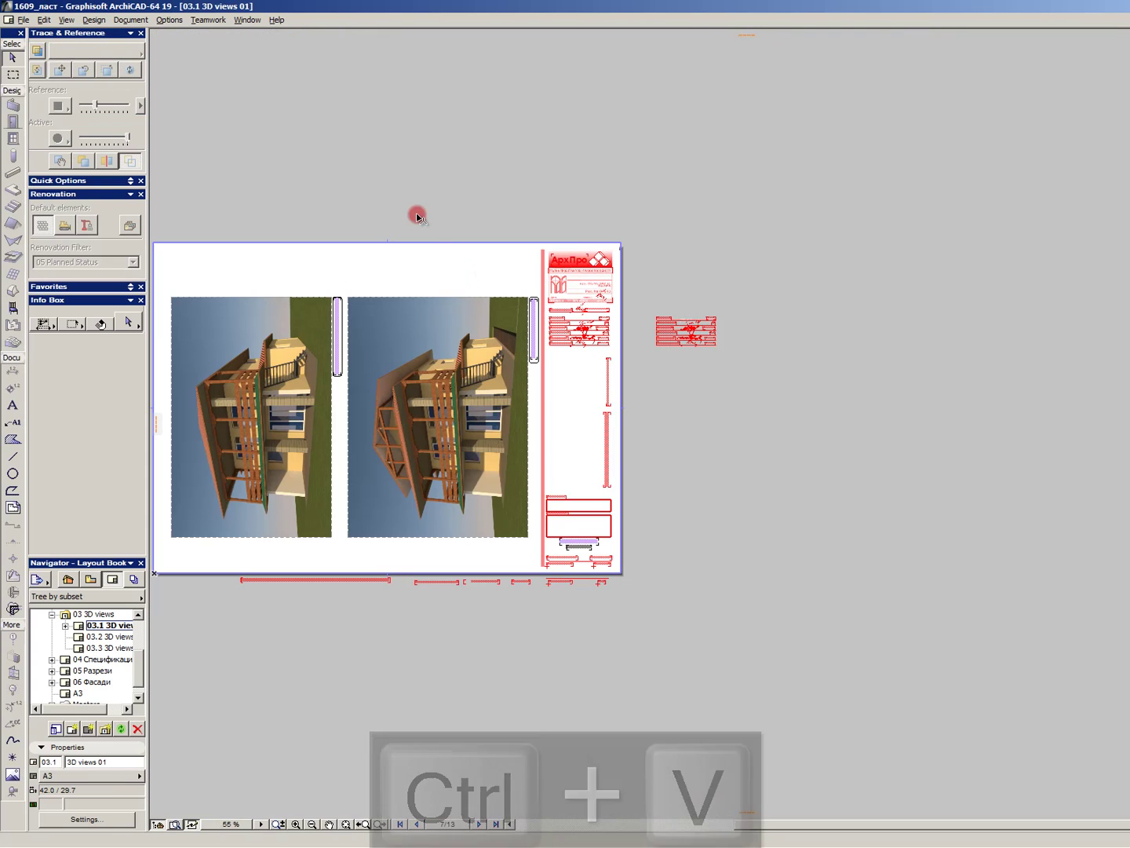
- Try to update both house pictures on the layout and open the Drawing Manager from the warning
left_click(416, 210)
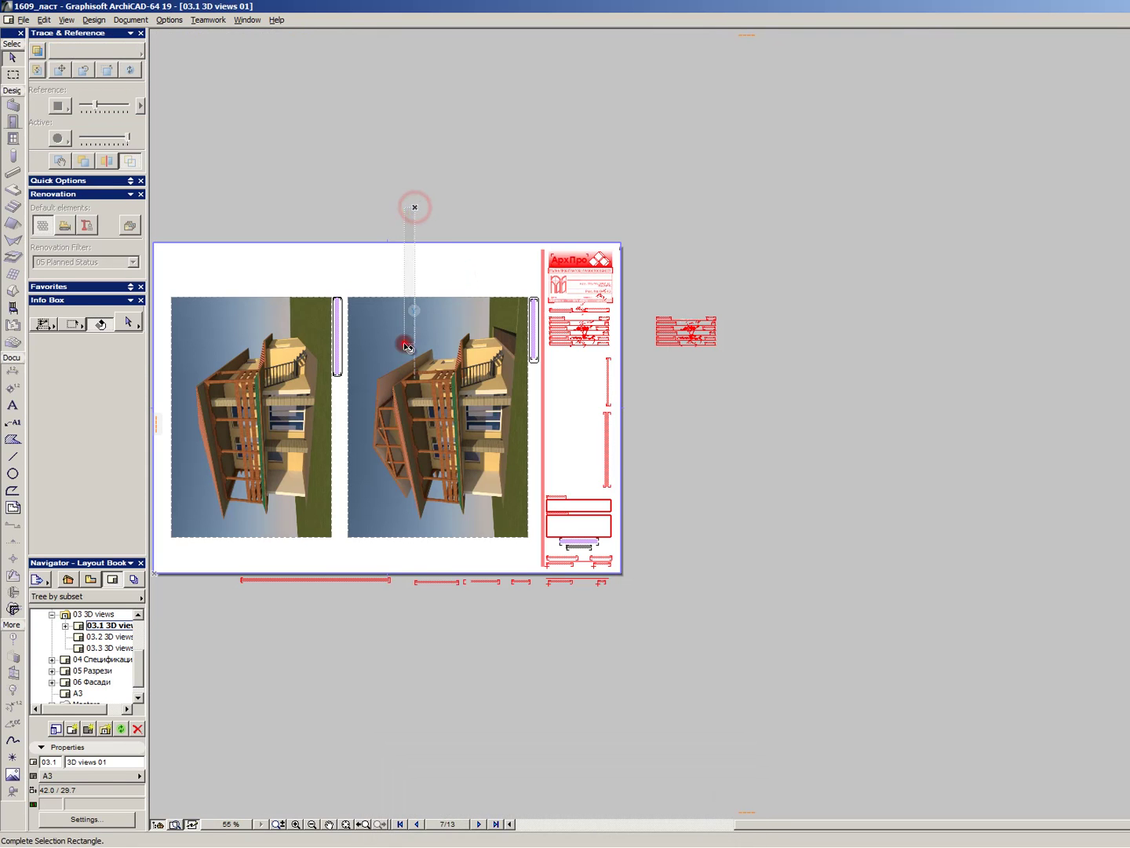
left_click(242, 335, "shift")
right_click(239, 338)
left_click(315, 382)
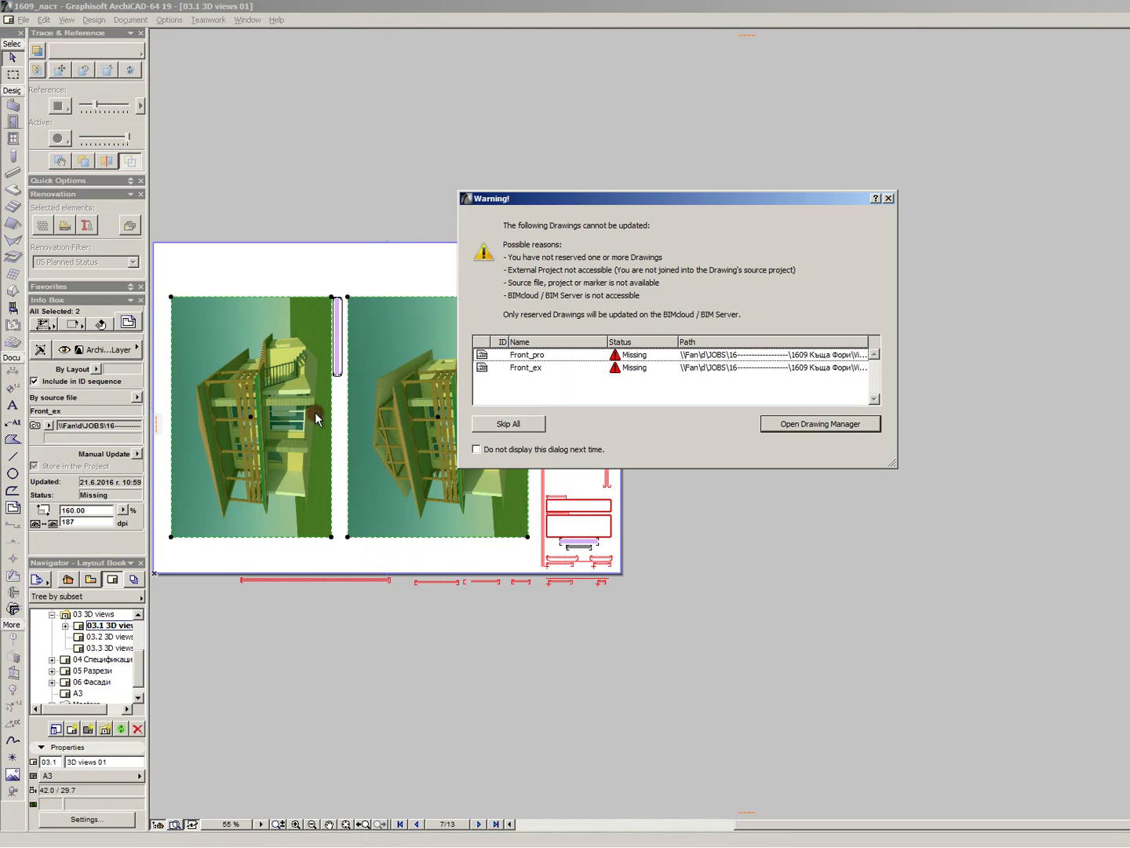
left_click(774, 424)
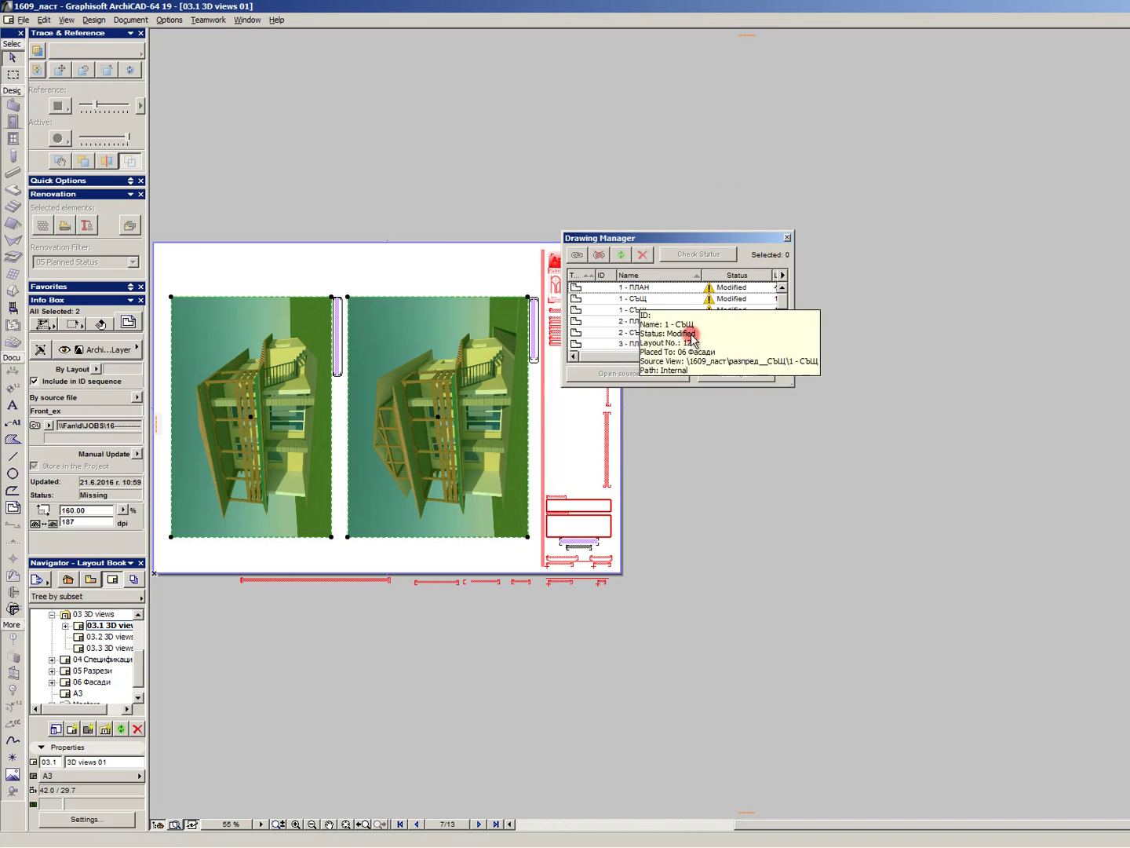
- Try to update the Front_ex and Front_pro drawings in the Drawing Manager and dismiss the warning
scroll(709, 323, "down", 2)
left_click(655, 298)
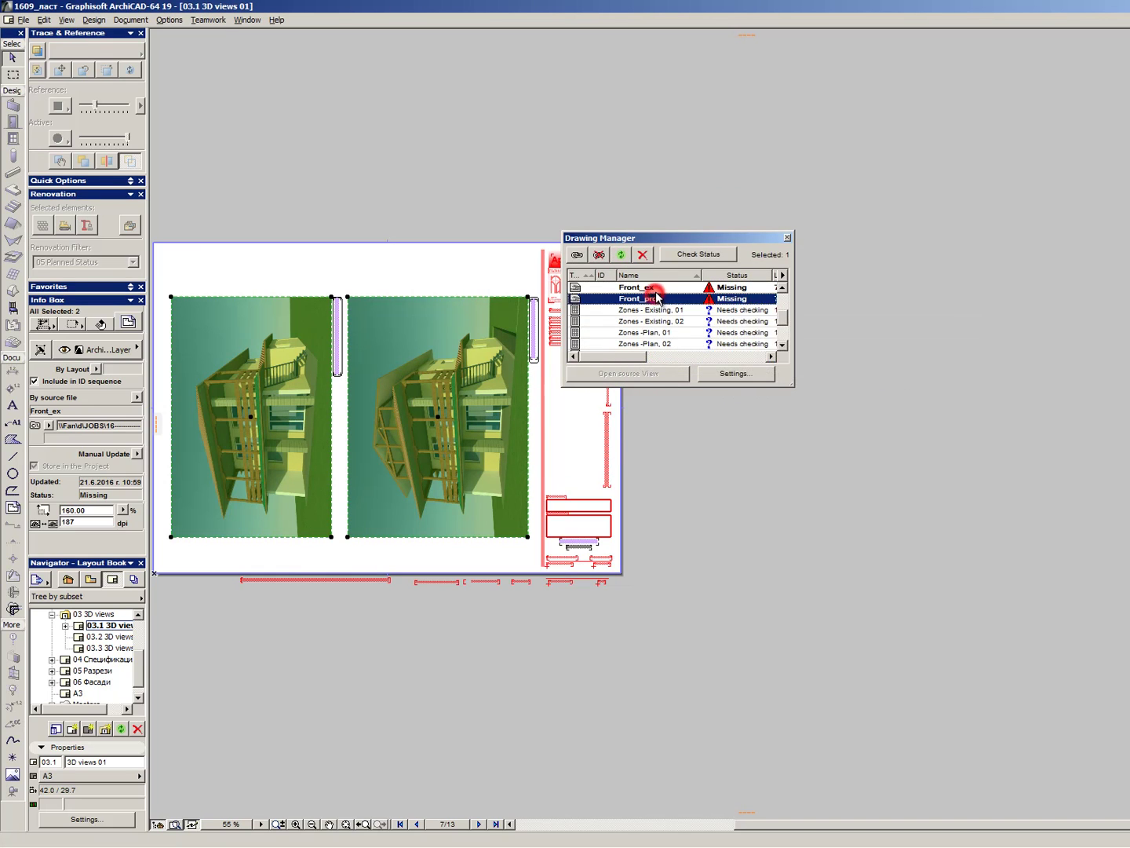
left_click(655, 289, "shift")
left_click(624, 256)
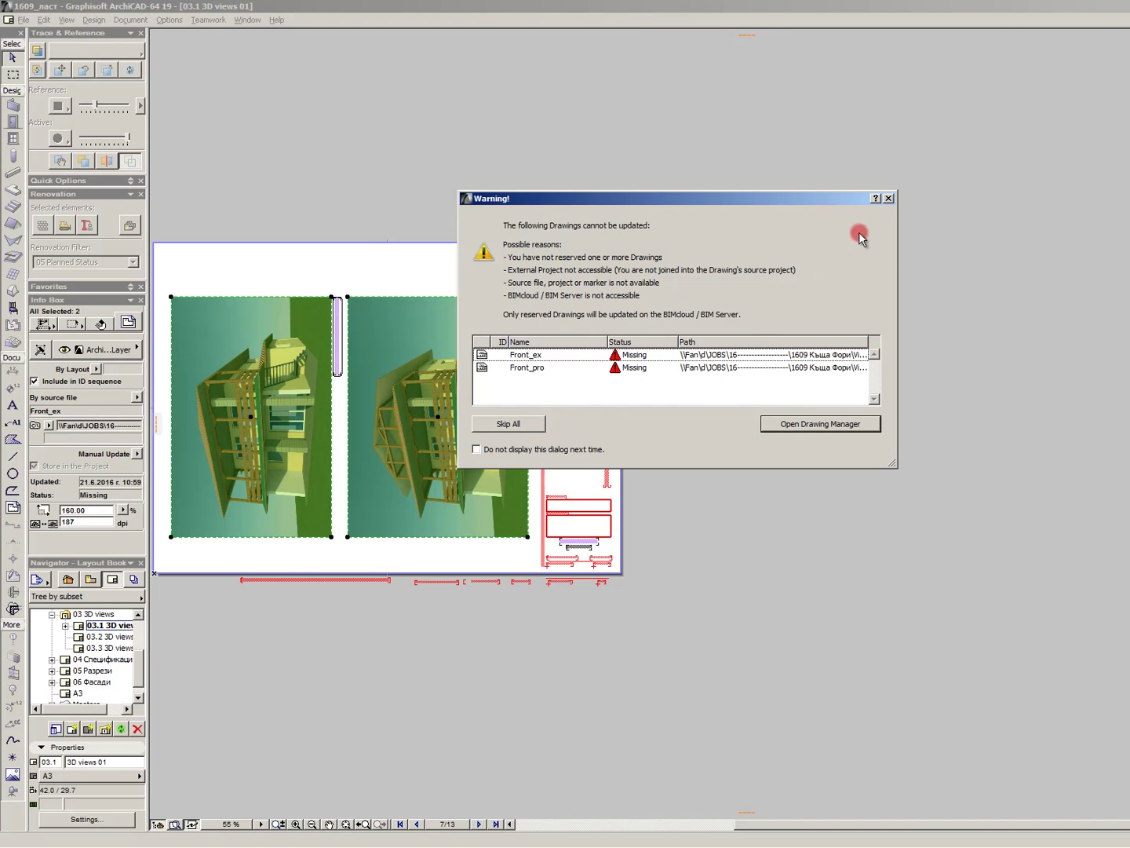
left_click(890, 200)
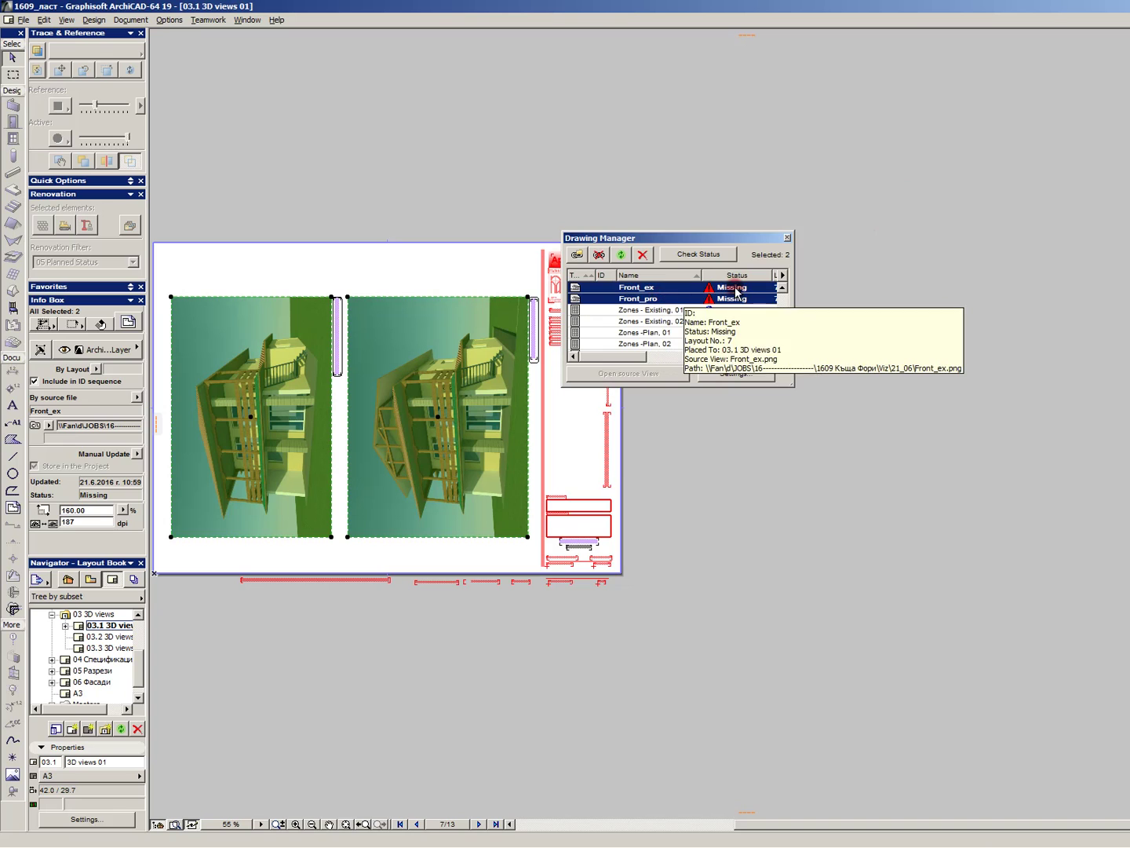
- Check the status of the Front_ex and Front_pro drawings and close the Drawing Manager
mouse_move(632, 357)
left_mouse_down()
mouse_move(765, 354)
mouse_move(584, 365)
left_mouse_up()
left_click(698, 253)
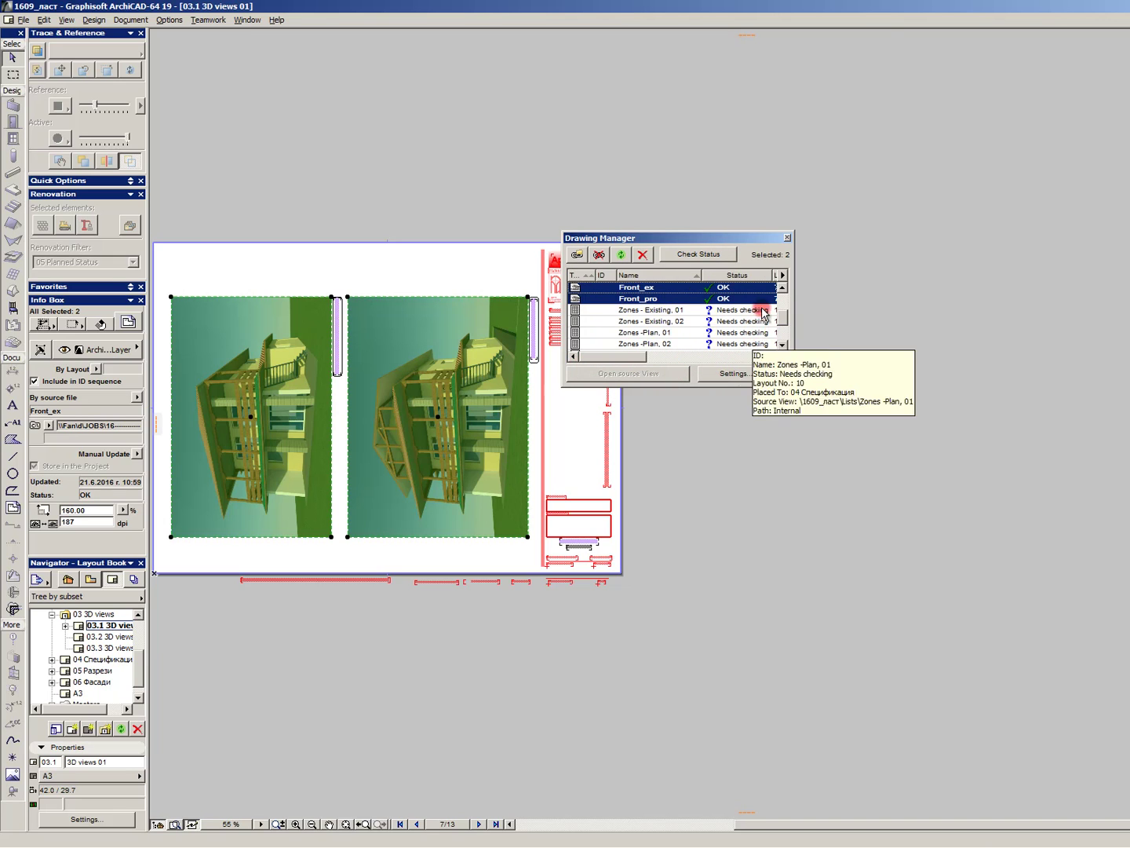
left_click(789, 237)
- Update both house pictures on the layout from their source files and deselect them
left_click(424, 239)
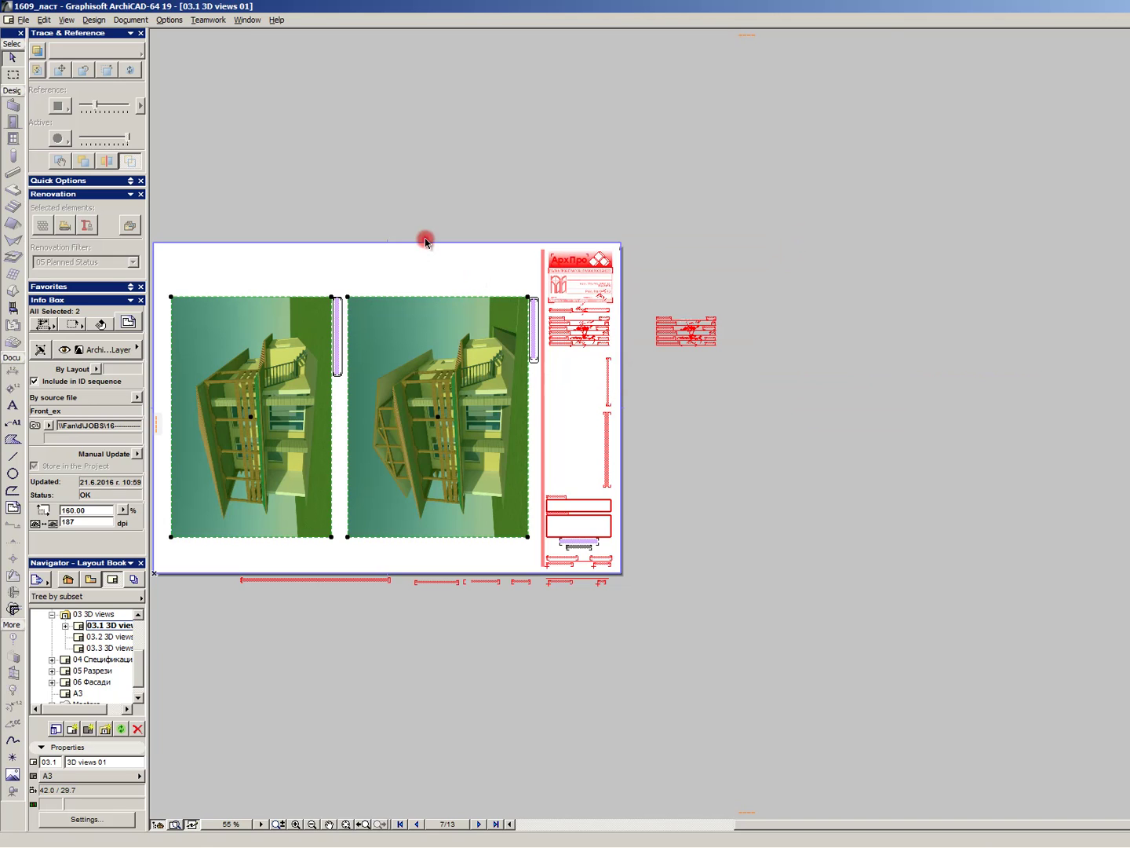
left_click(409, 353)
left_click(273, 353, "shift")
right_click(273, 360)
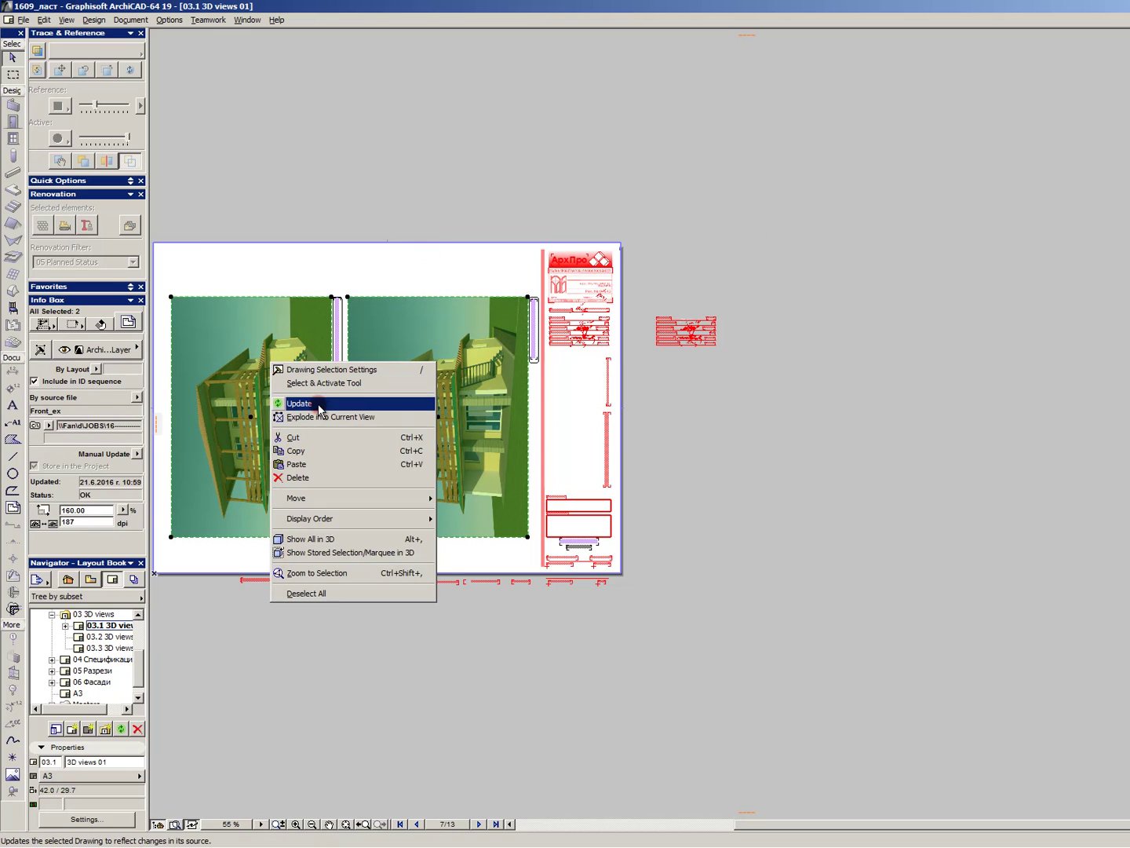
left_click(318, 402)
key("Escape")
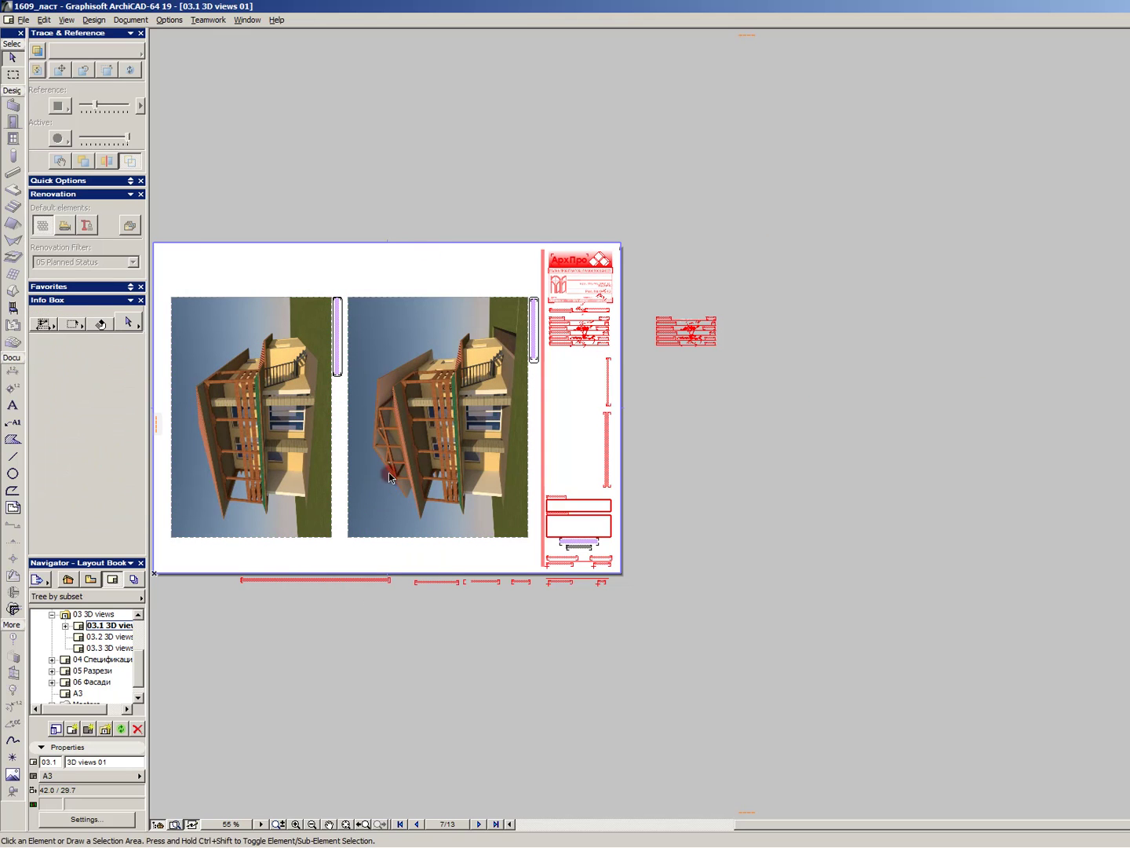
- Rename the "3D view (1)" folder in the View Map with a name beginning "3D view - render"
left_click(88, 581)
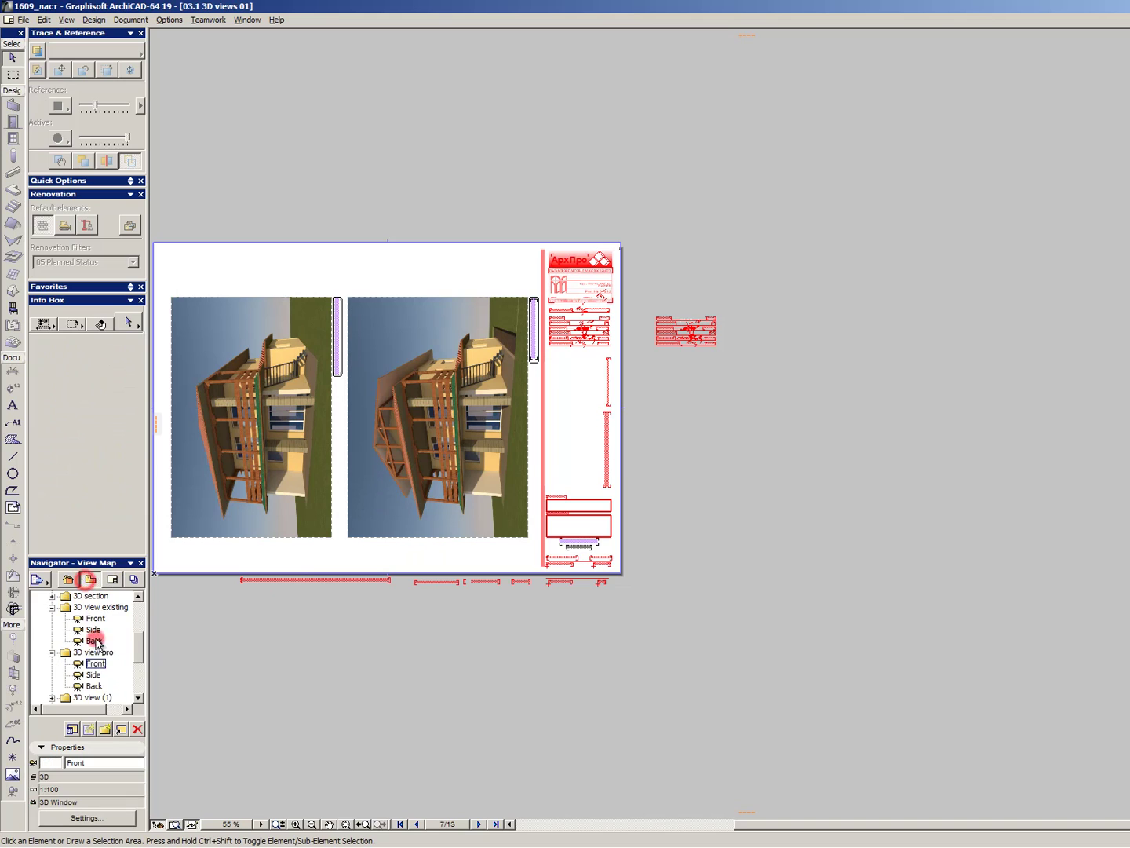
left_click(95, 663)
scroll(99, 685, "down", 2)
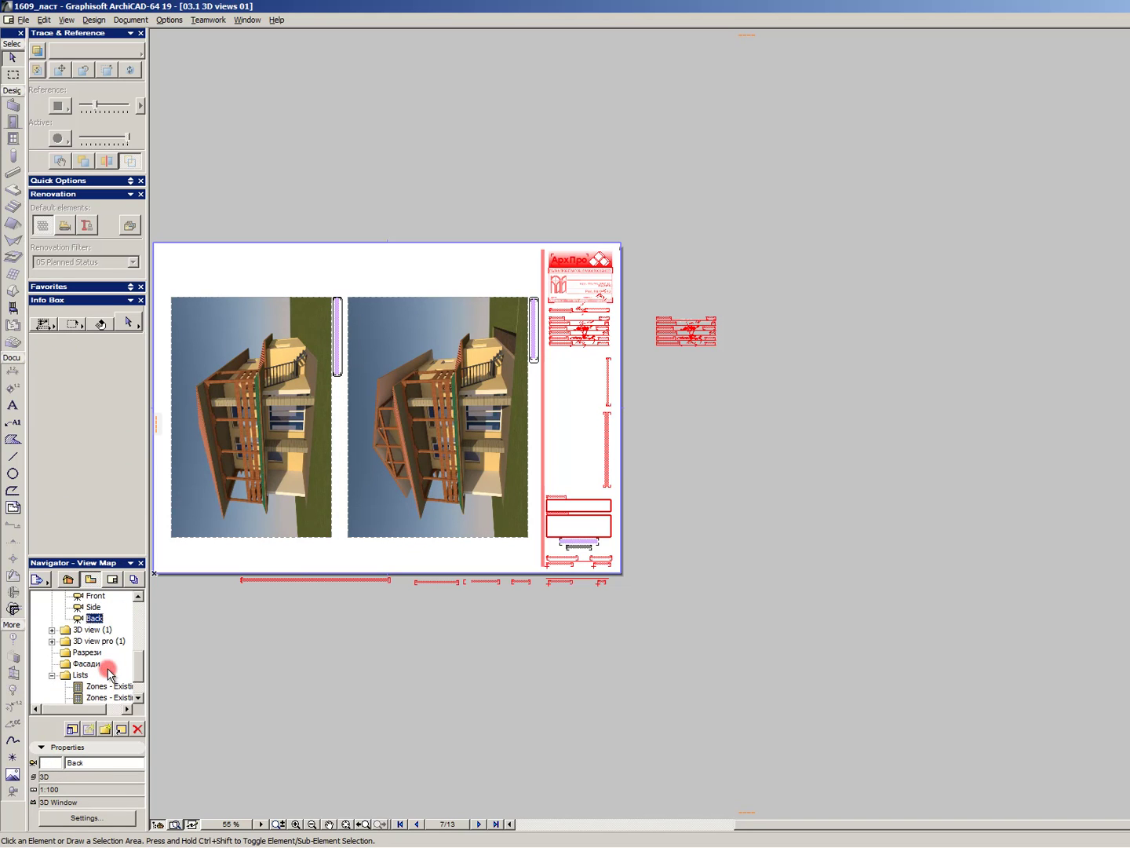
right_click(93, 631)
left_click(125, 663)
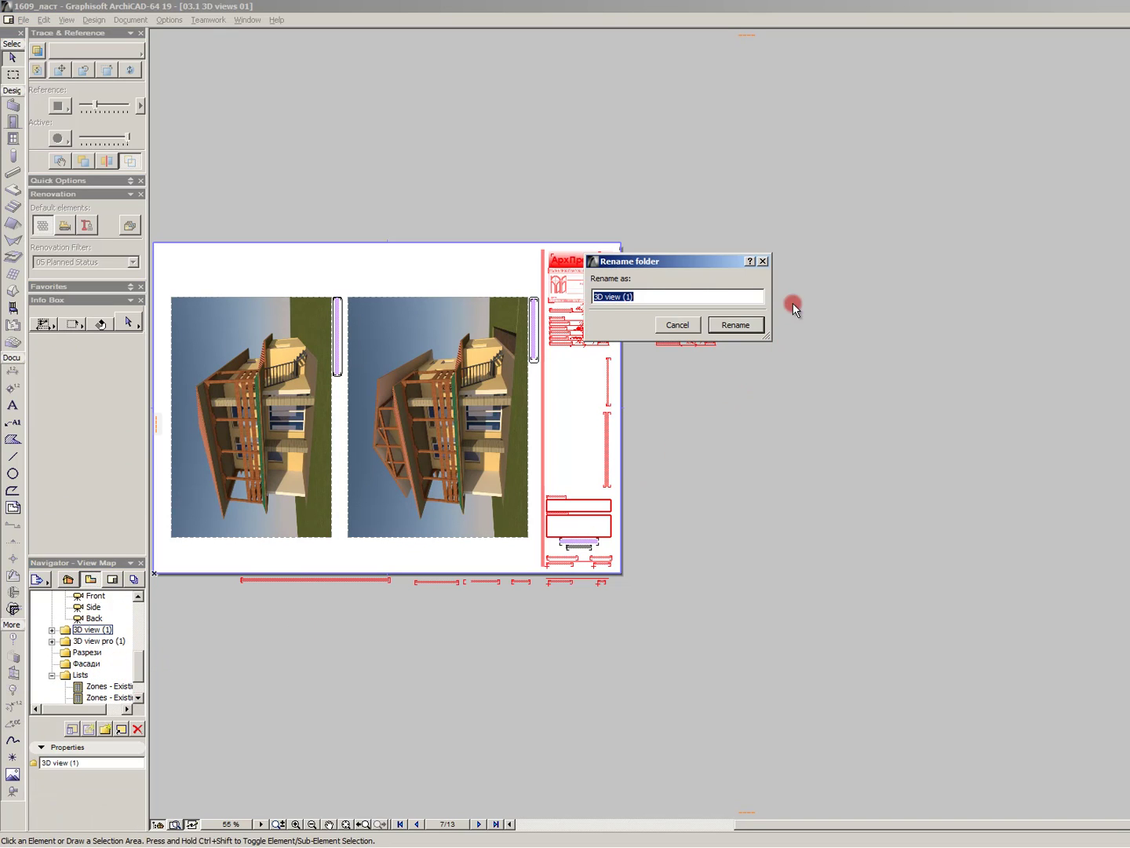
left_click(721, 297)
left_click_drag(686, 299, 396, 299)
key("Return")
- Rename the "3D view pro (1)" folder in the View Map as "3D view - render P"
left_click(126, 641)
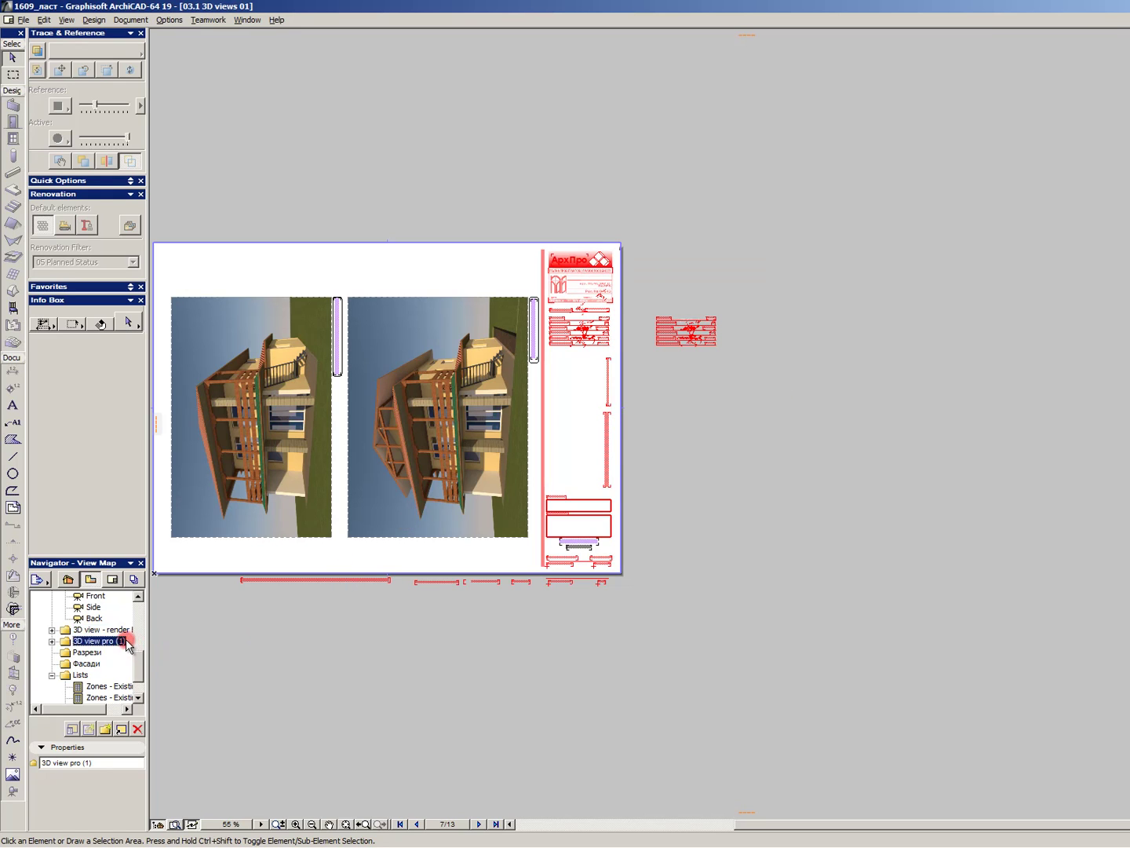
right_click(129, 644)
left_click(177, 671)
type("3")
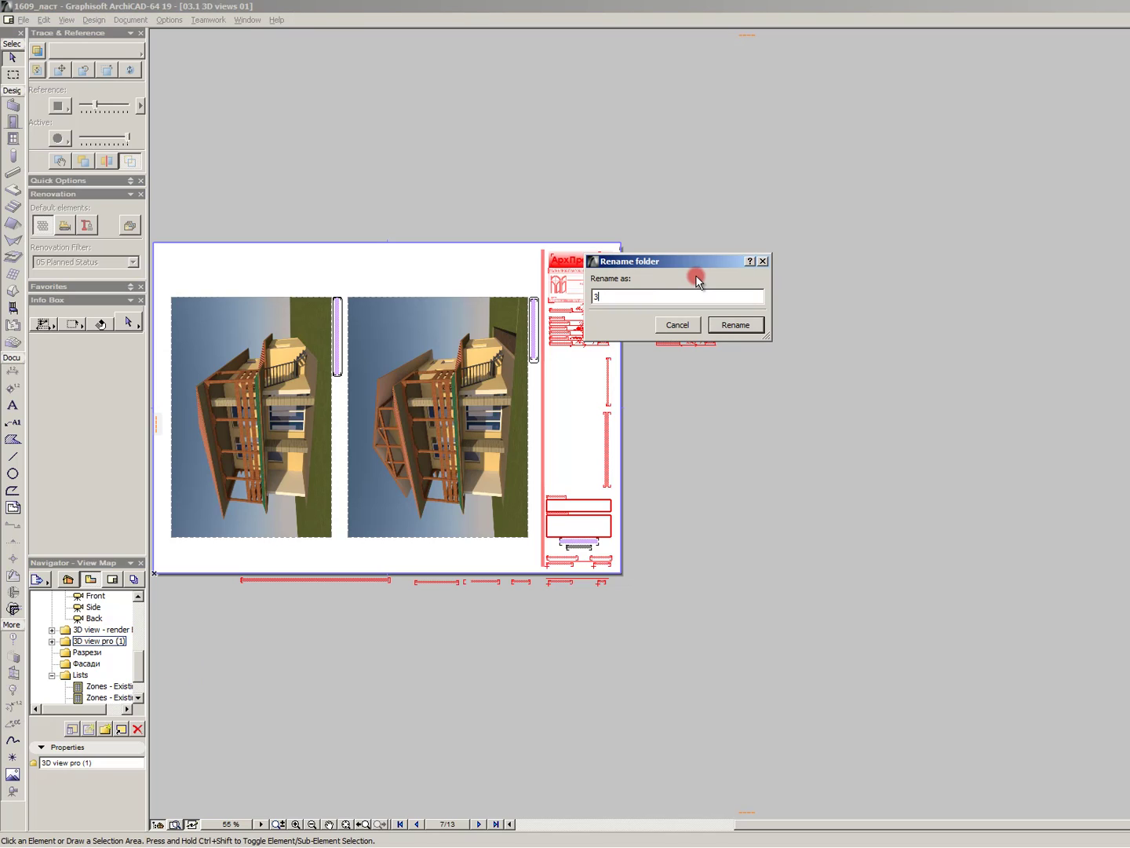
type("D view - render")
type("W")
key("BackSpace")
type("P")
key("Return")
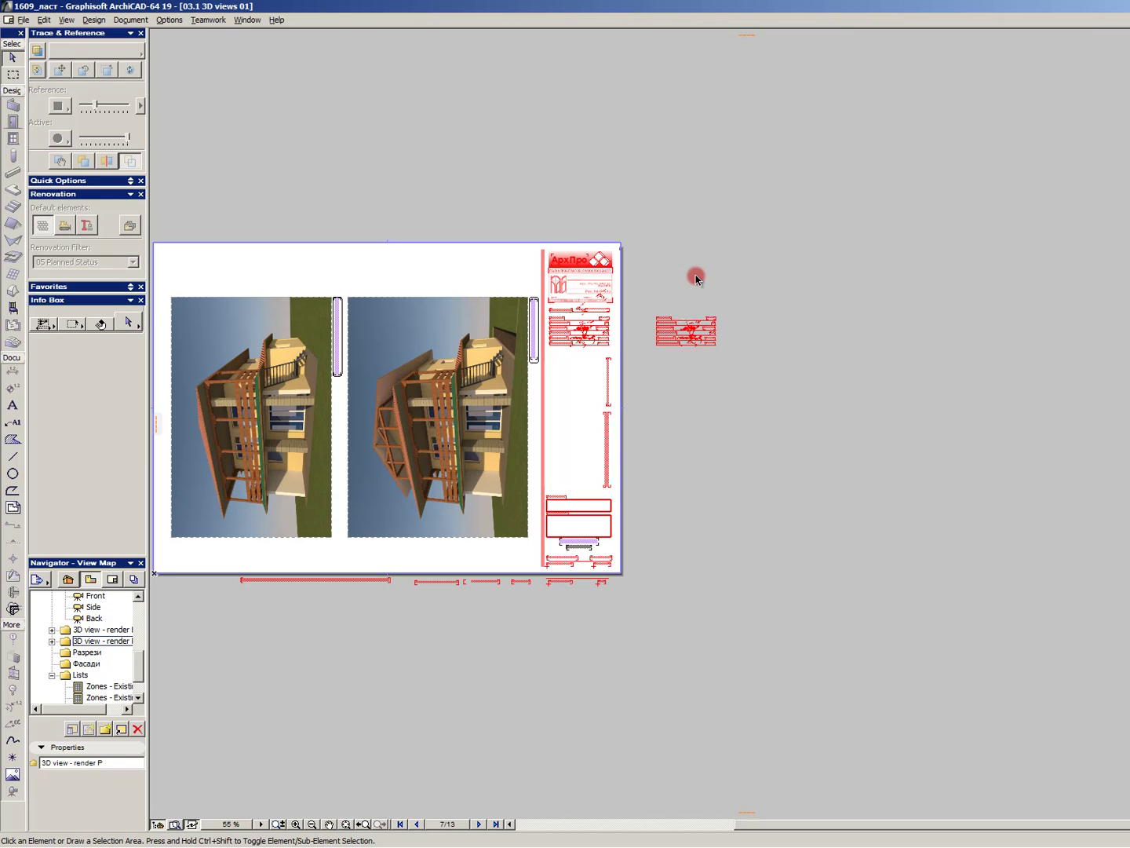
- Expand the first "3D view - render" folder and open its Front view
left_click(52, 629)
left_click(95, 640)
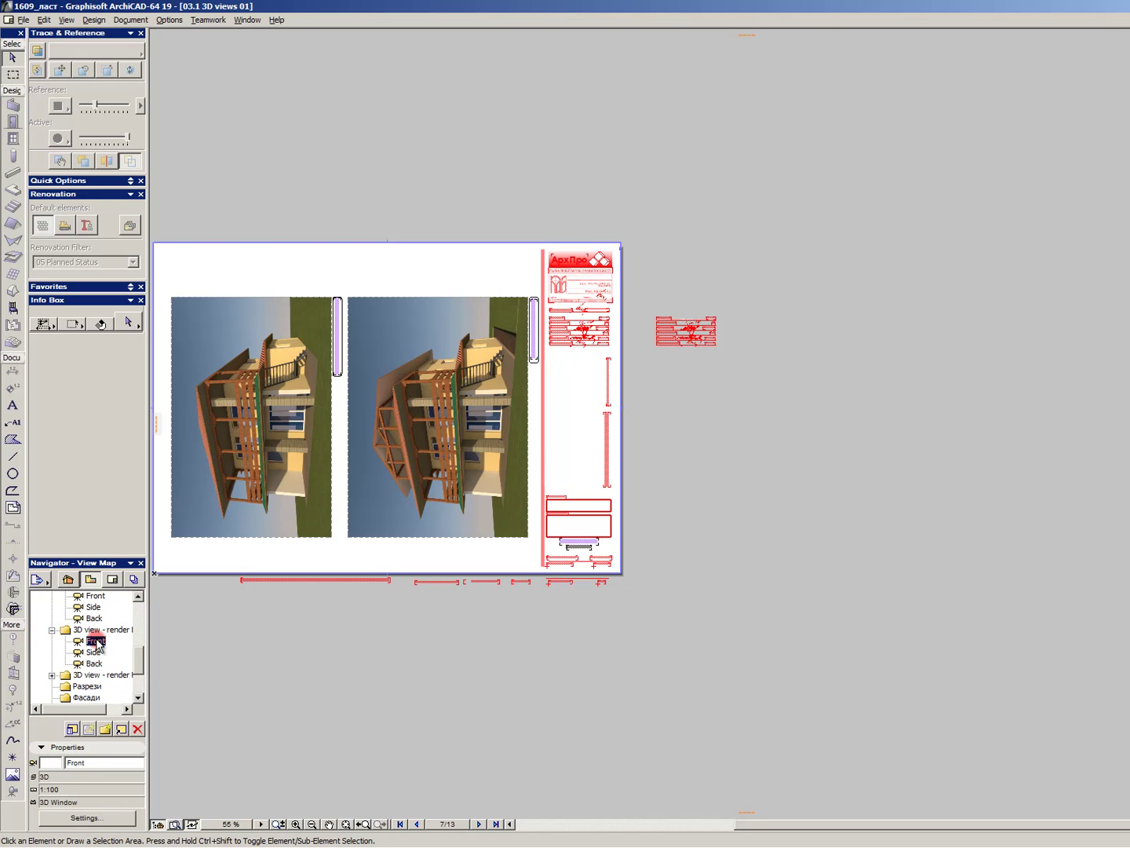
double_click(97, 641)
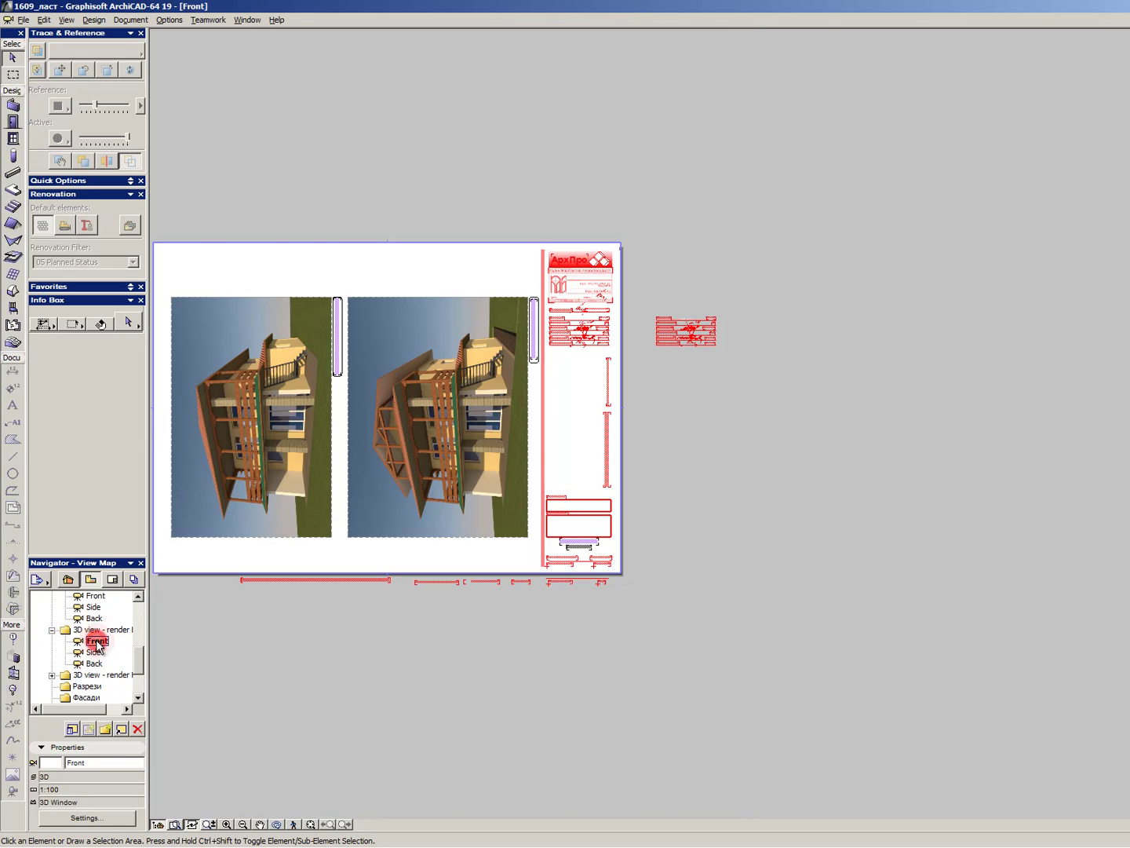
- Set the Front view of the first render folder to generate in the PhotoRendering Window with the Custom rendering scene
right_click(96, 643)
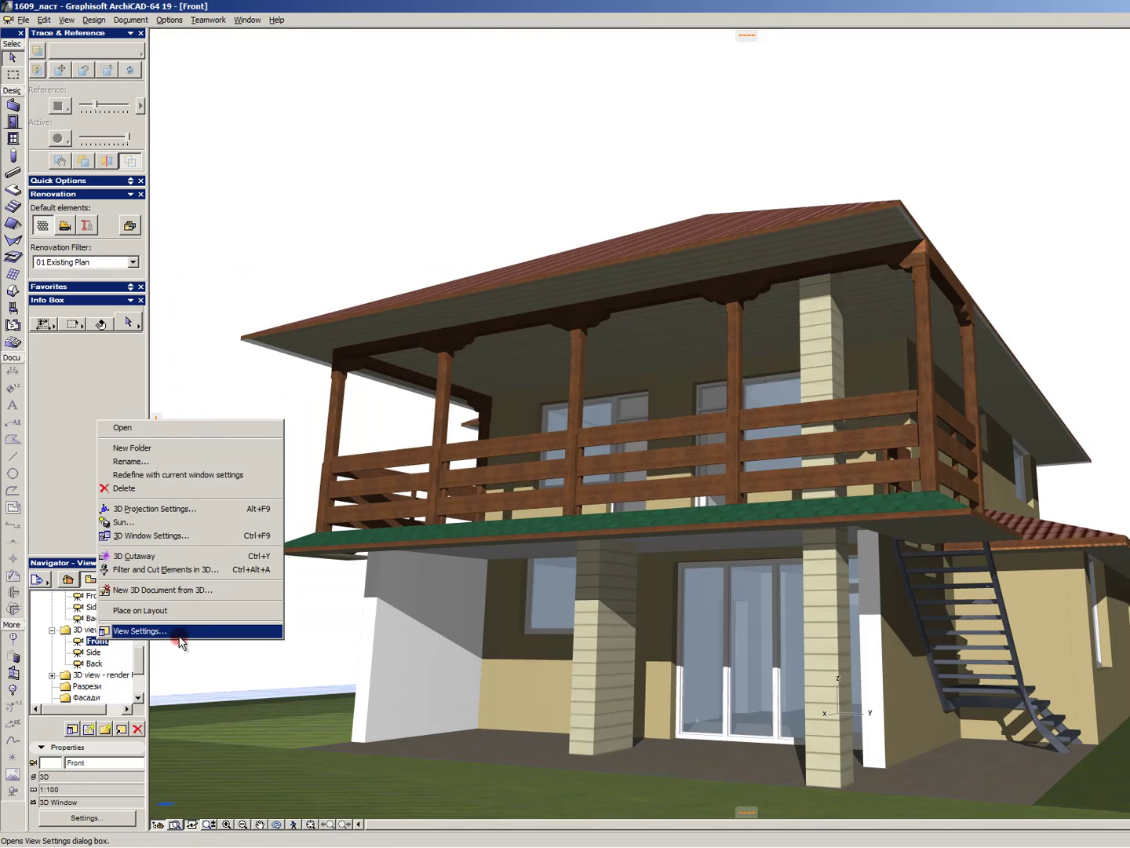
left_click(180, 632)
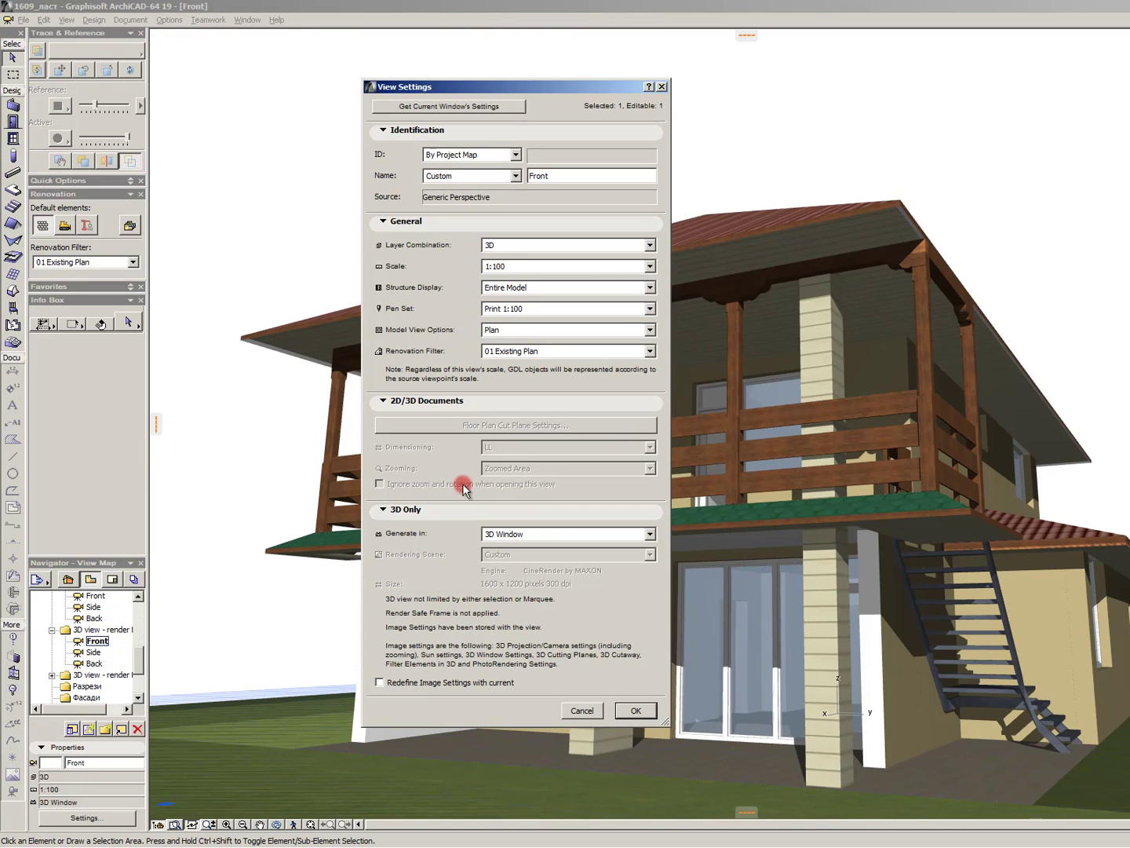
left_click(559, 534)
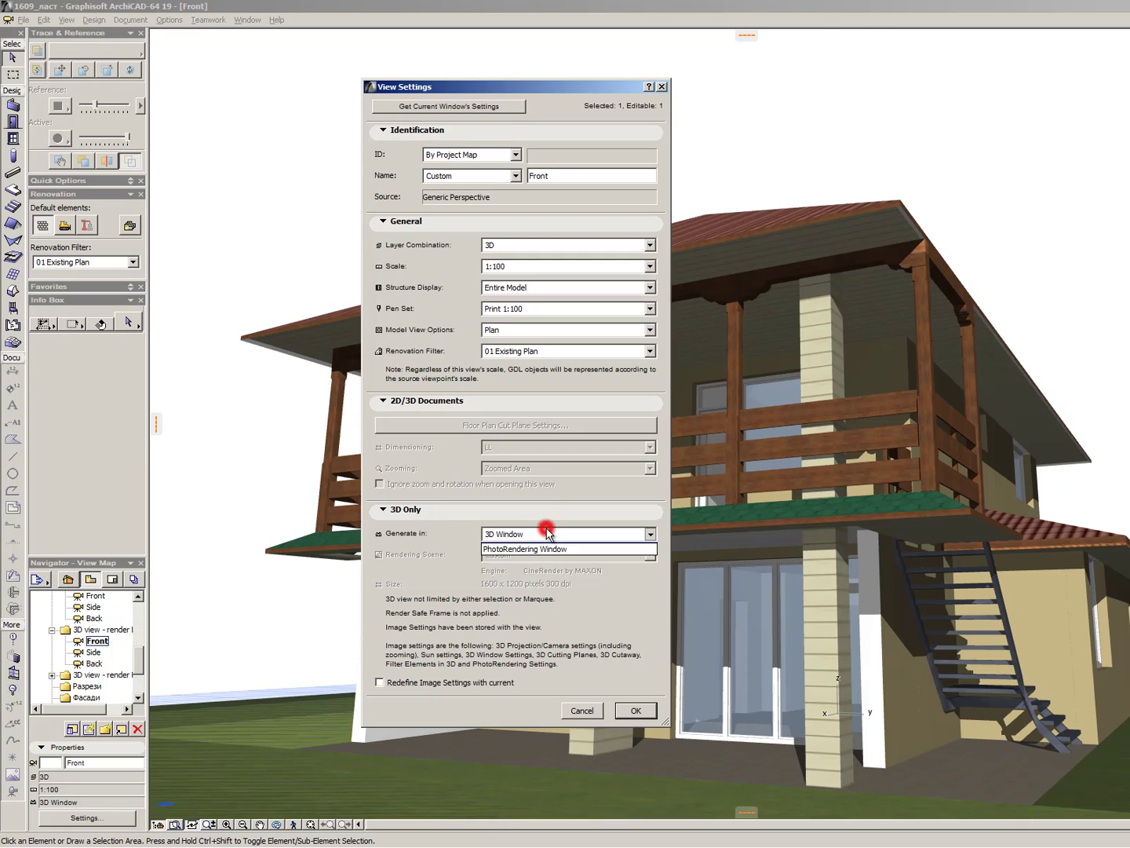
left_click(549, 560)
left_click(524, 554)
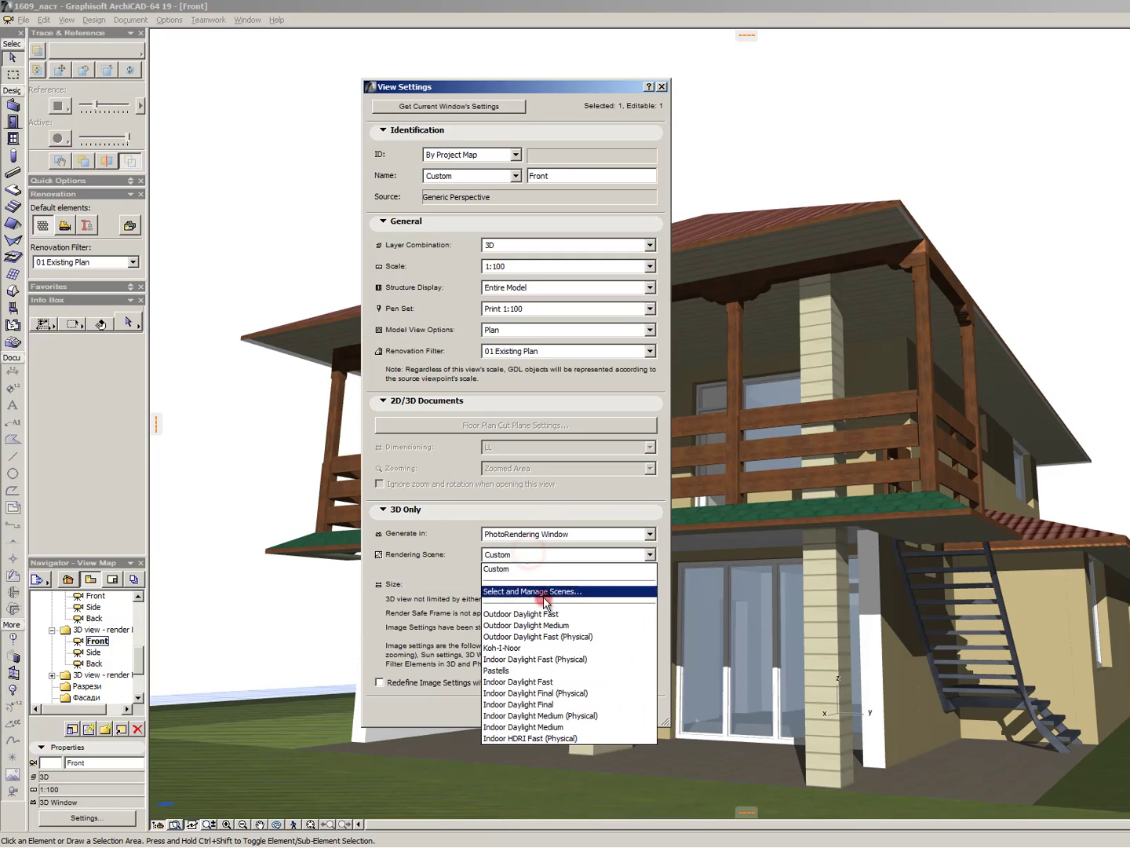
left_click(524, 554)
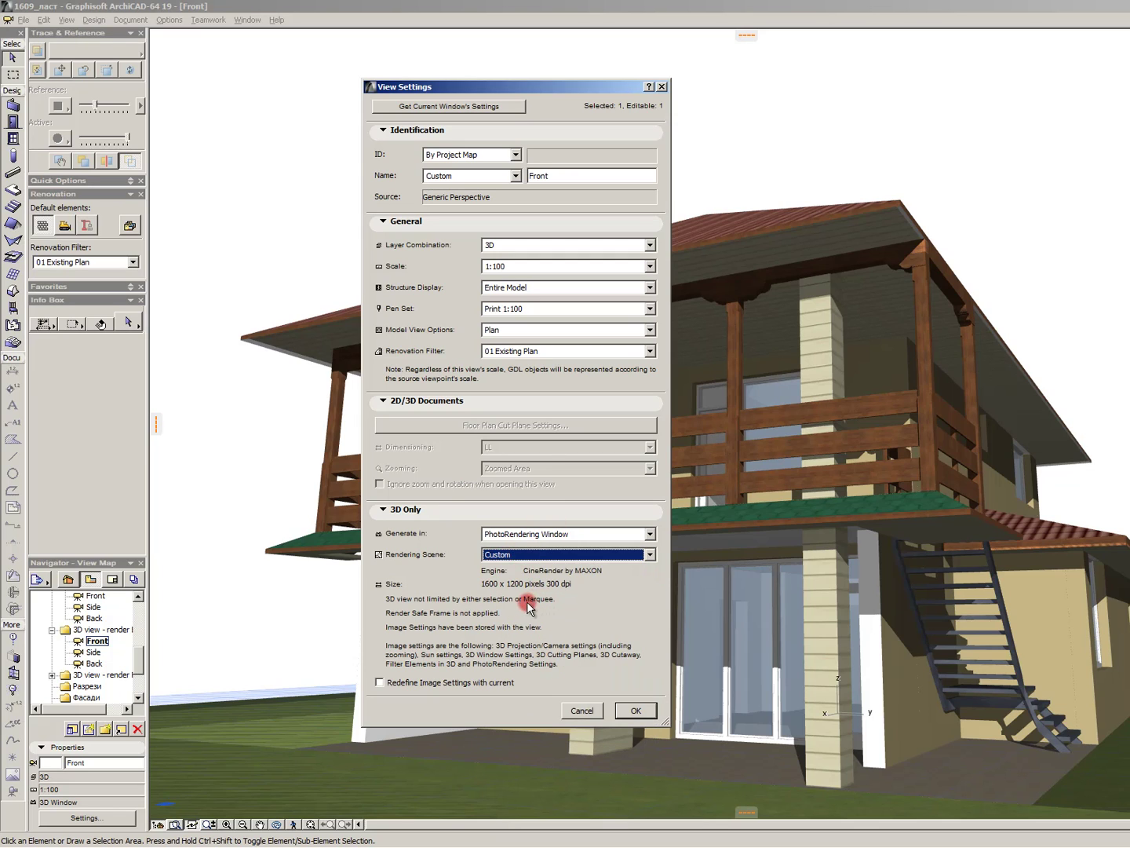
left_click(538, 561)
left_click(534, 560)
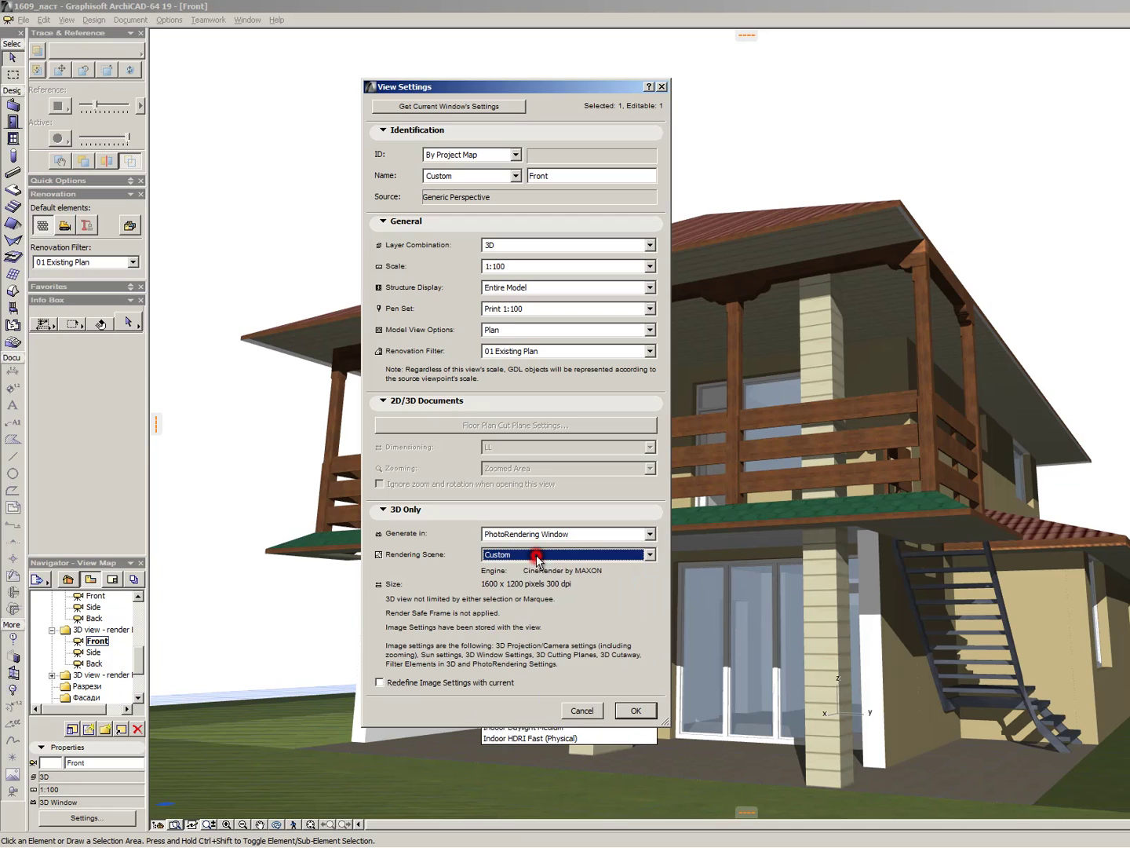
- Redefine the Front view's image settings with the current ones, apply them and close the started rendering without saving
left_click(492, 684)
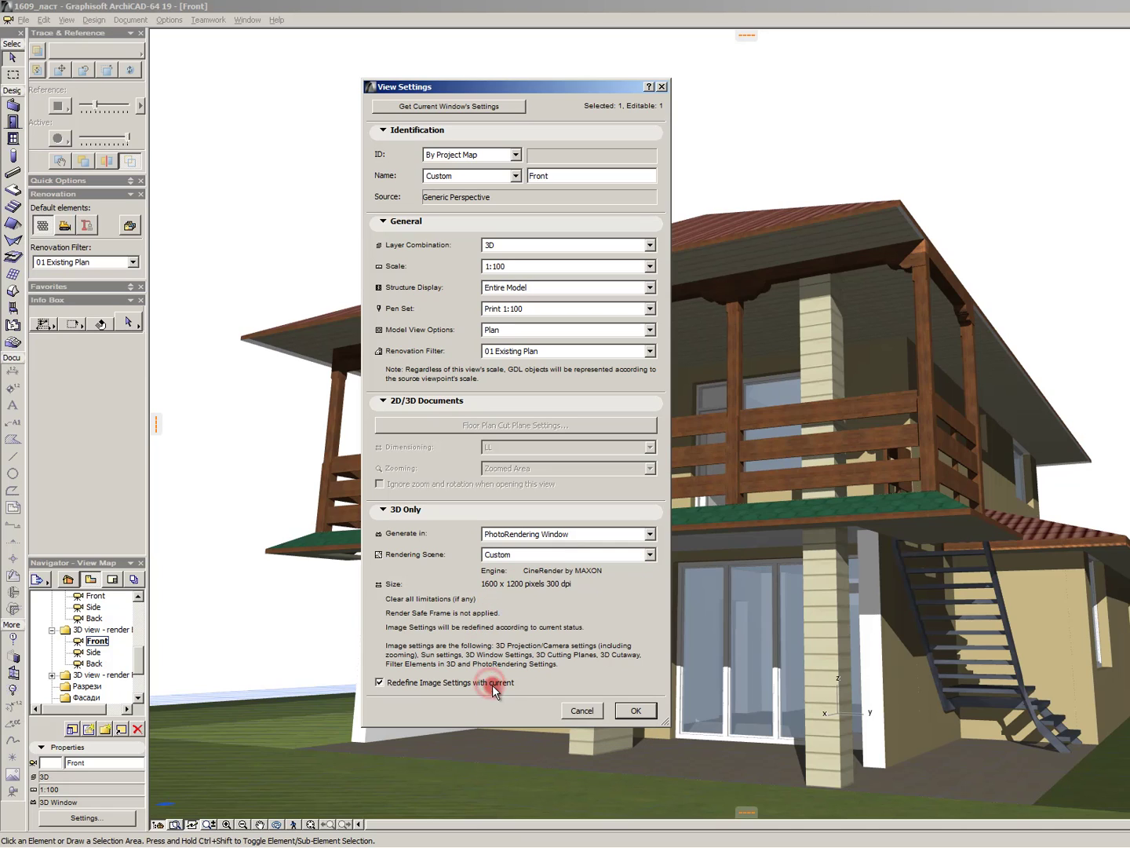
left_click(635, 712)
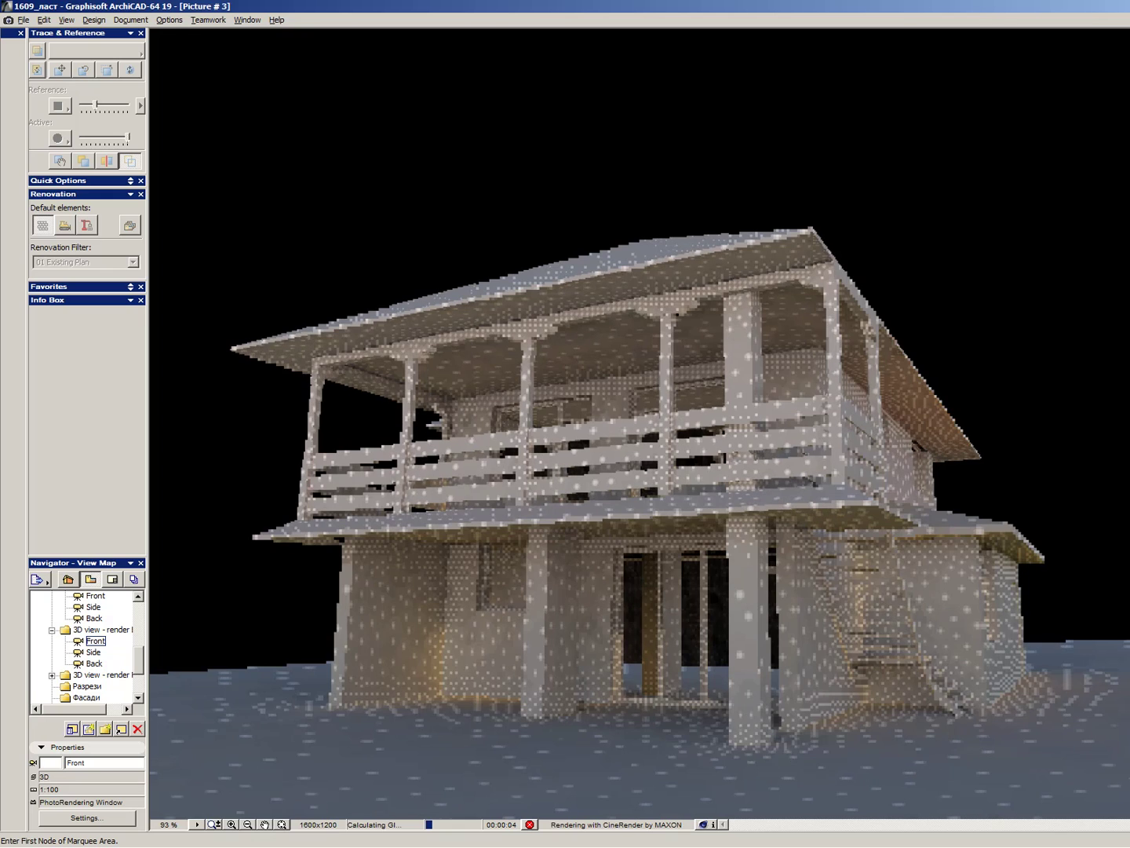
key("ctrl+w")
left_click(650, 596)
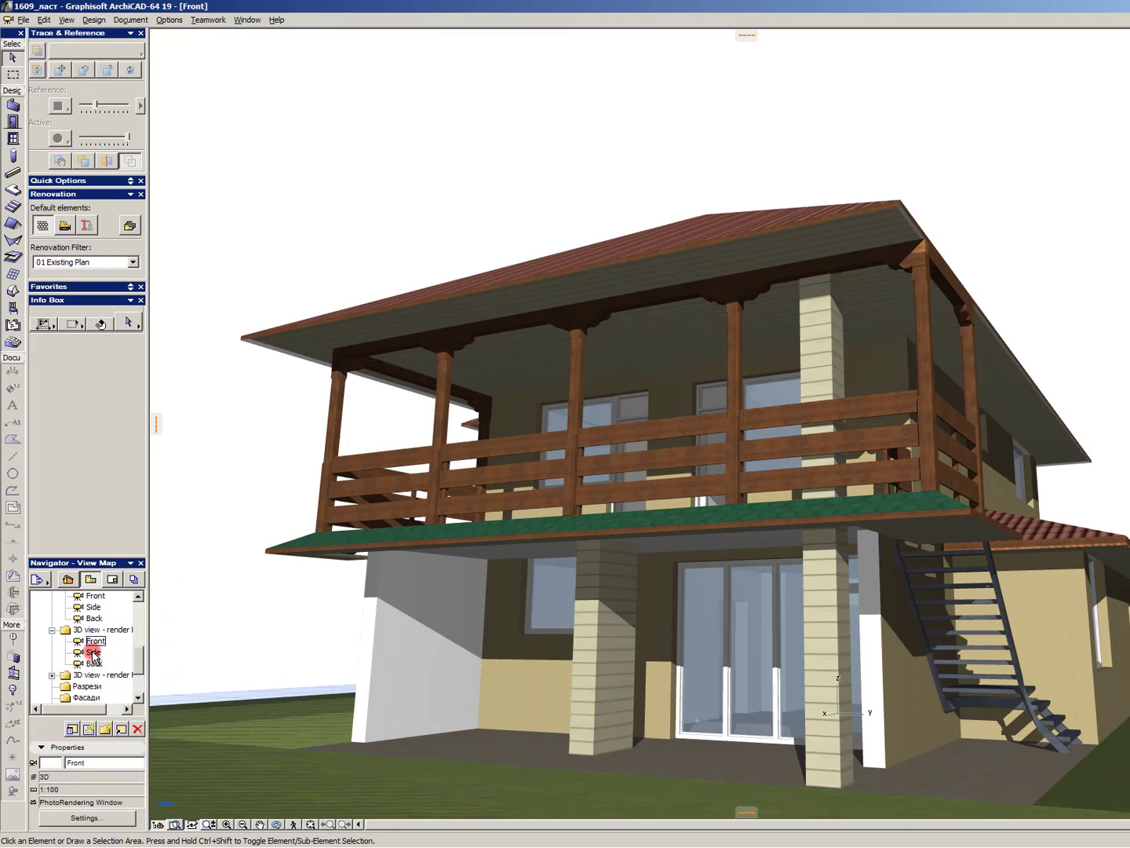
- Open the Side view in the first "3D view - render" folder
left_click(92, 653)
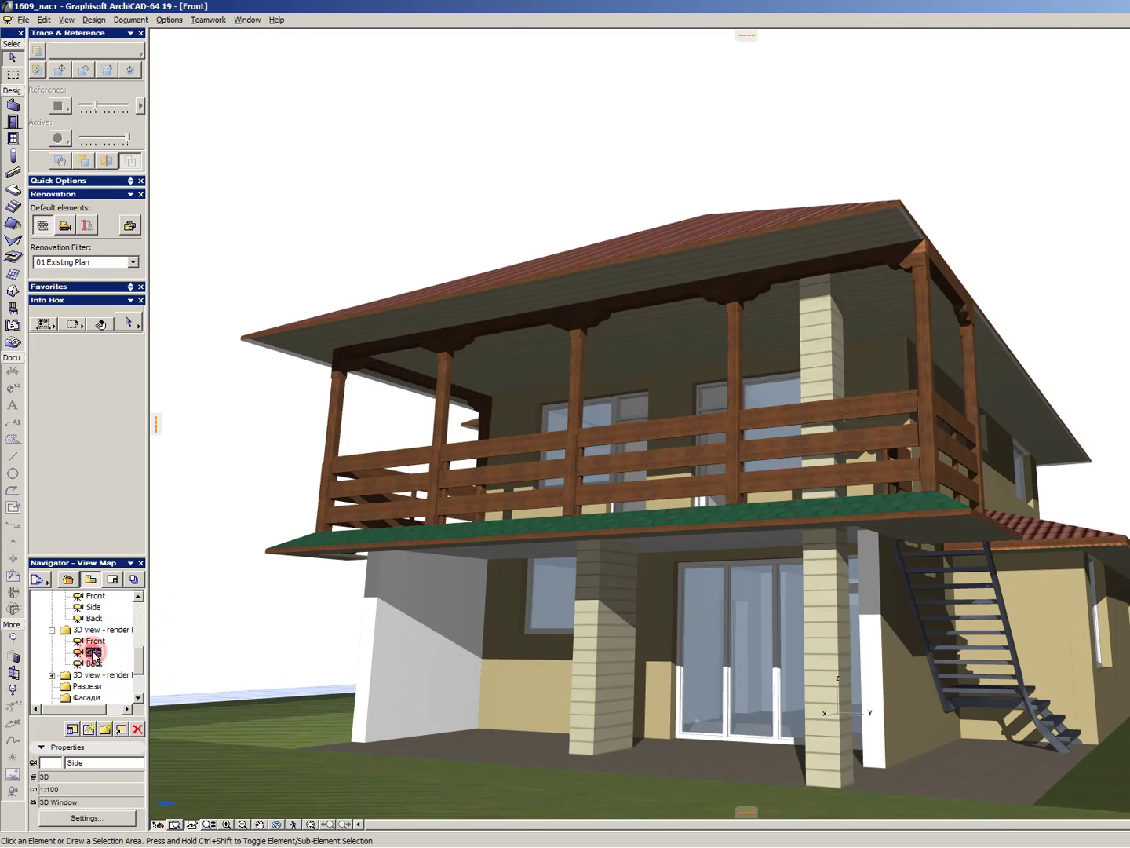
left_click(91, 609)
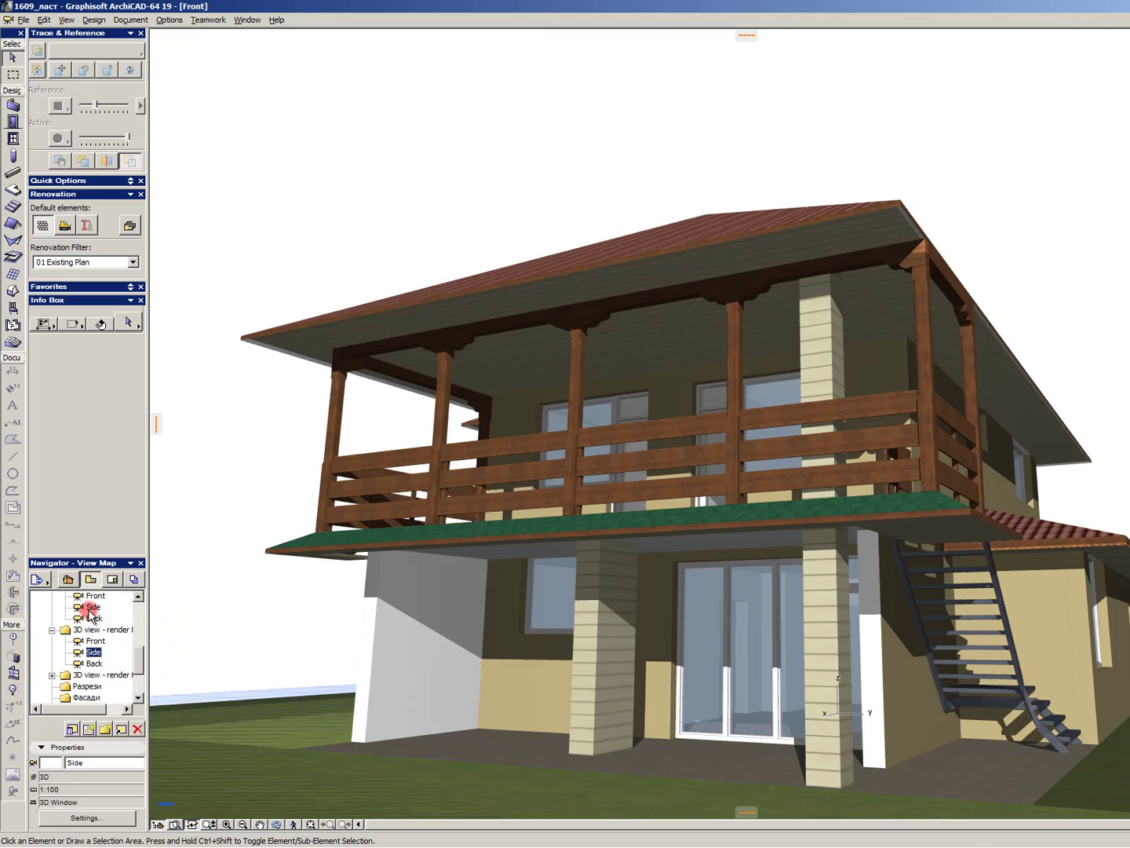
left_click(100, 651)
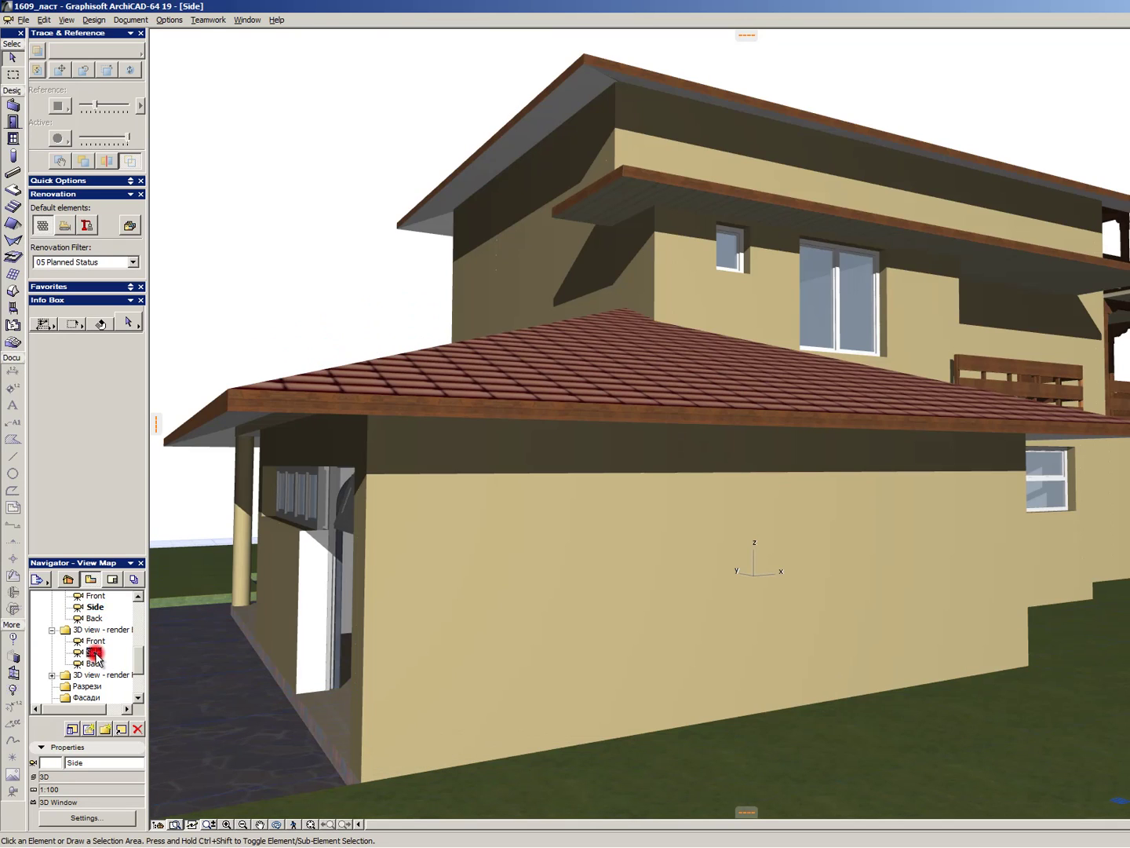
double_click(94, 653)
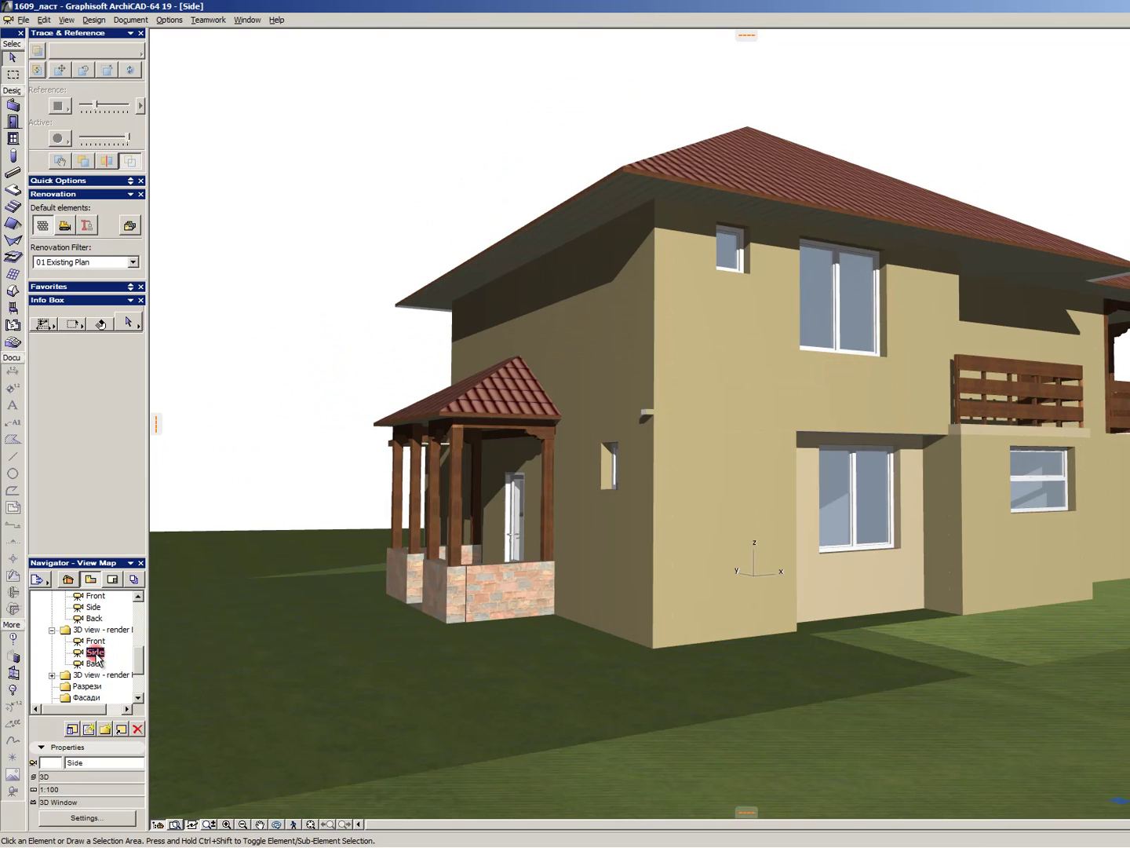
- Set the Side view of the first render folder to generate in the PhotoRendering Window
right_click(95, 658)
left_click(155, 644)
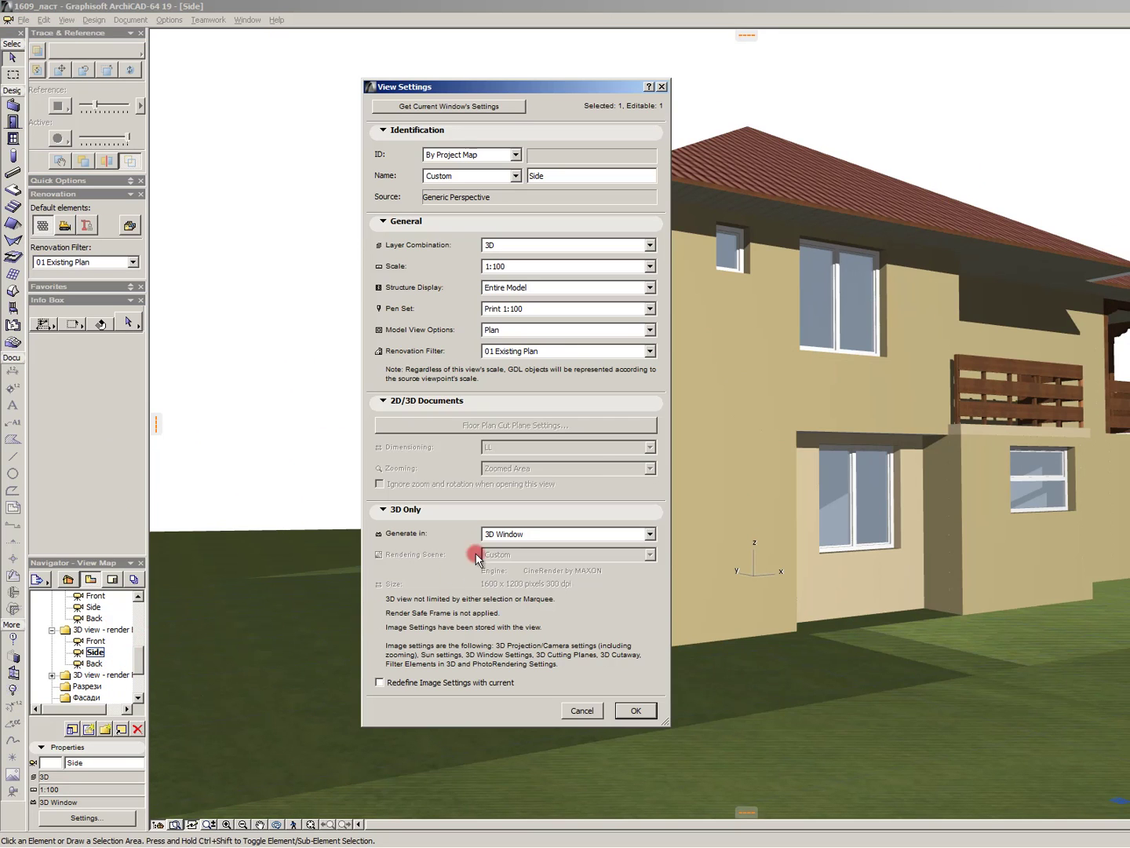
left_click(526, 534)
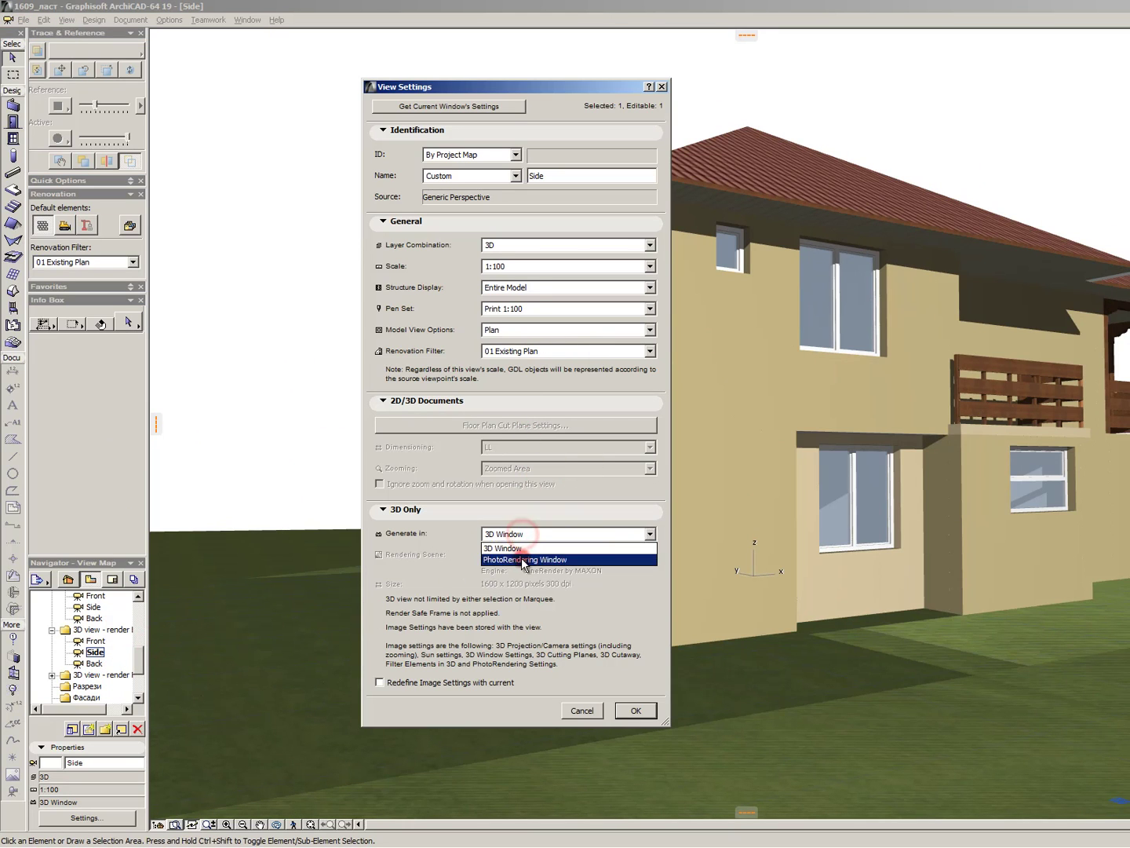
left_click(522, 550)
left_click(521, 530)
left_click(519, 558)
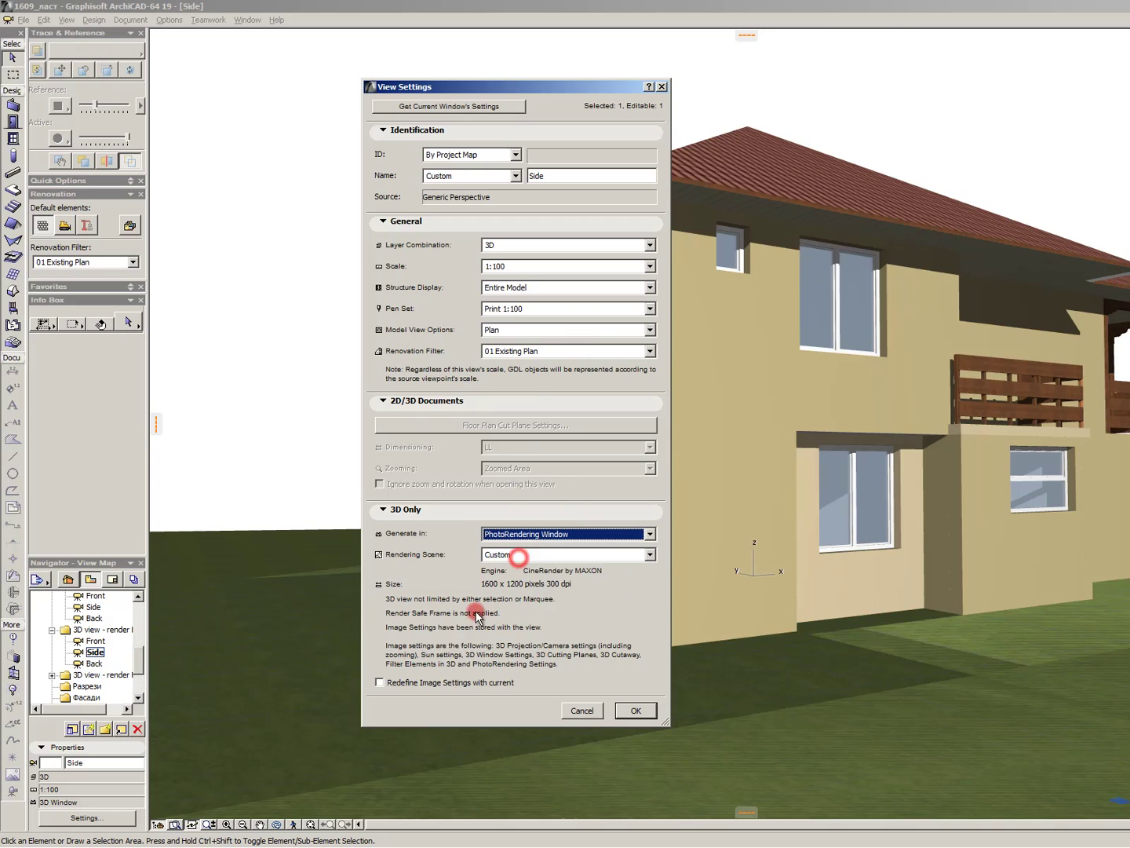
- Redefine the Side view's image settings with the current ones, apply them and close the started rendering without saving
left_click(458, 683)
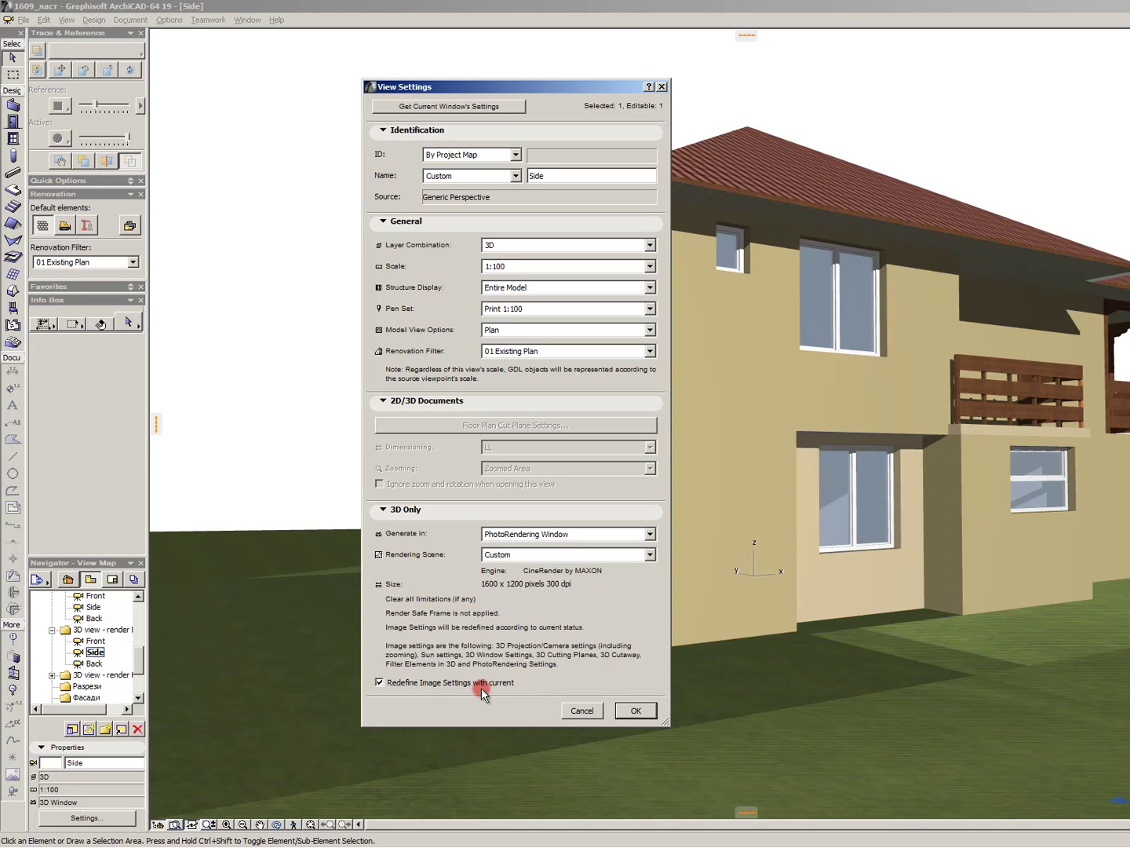
left_click(624, 712)
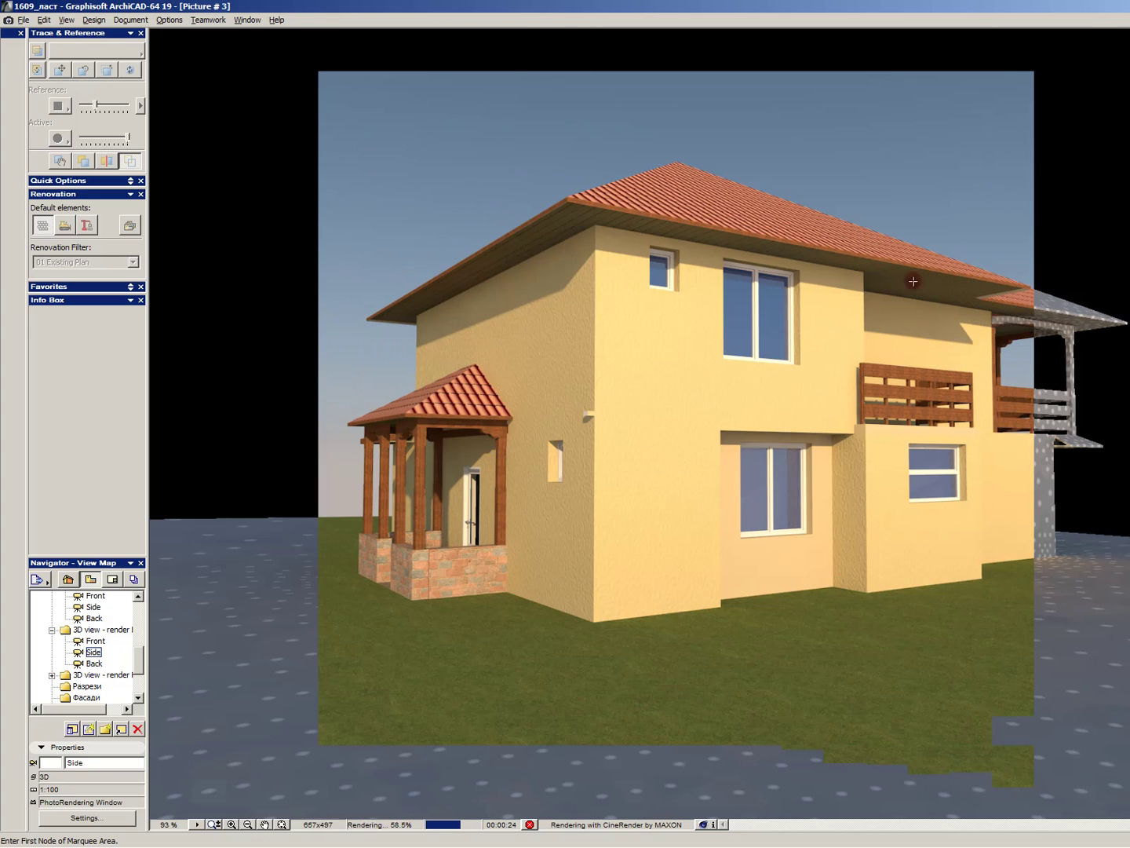
key("ctrl+w")
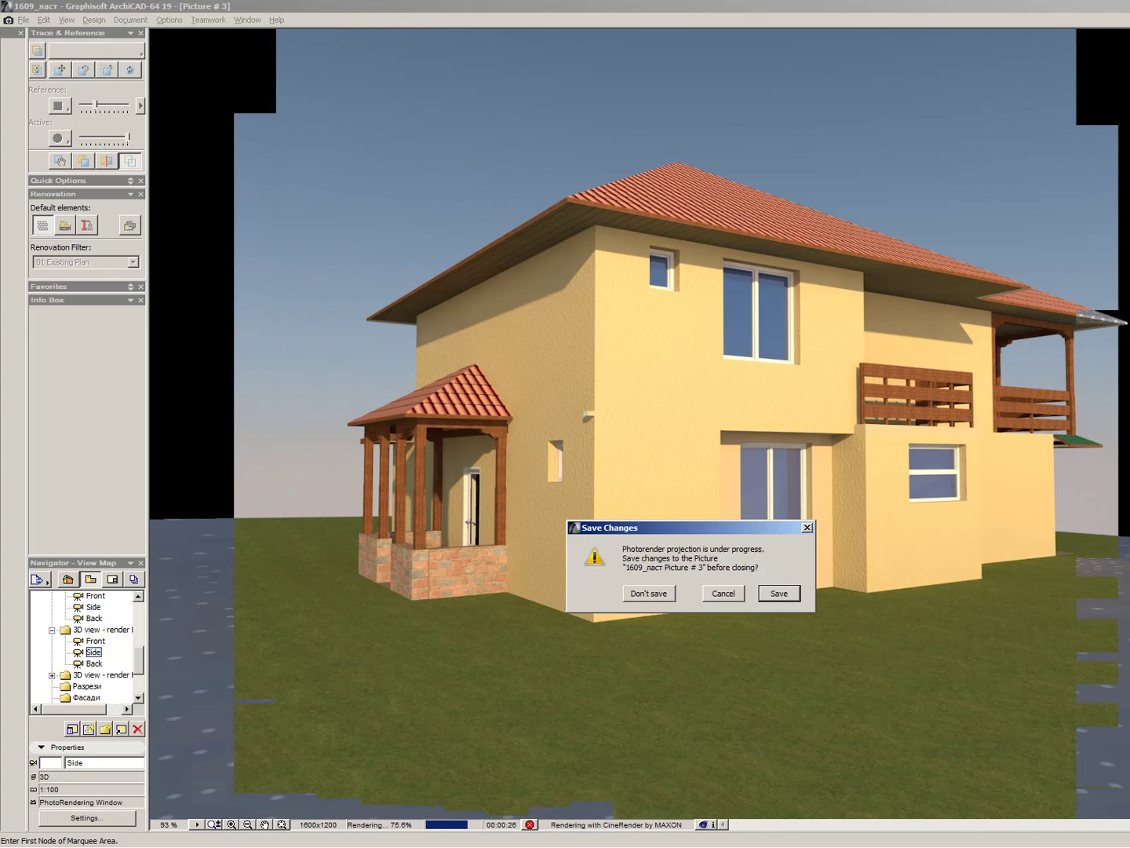
left_click(654, 590)
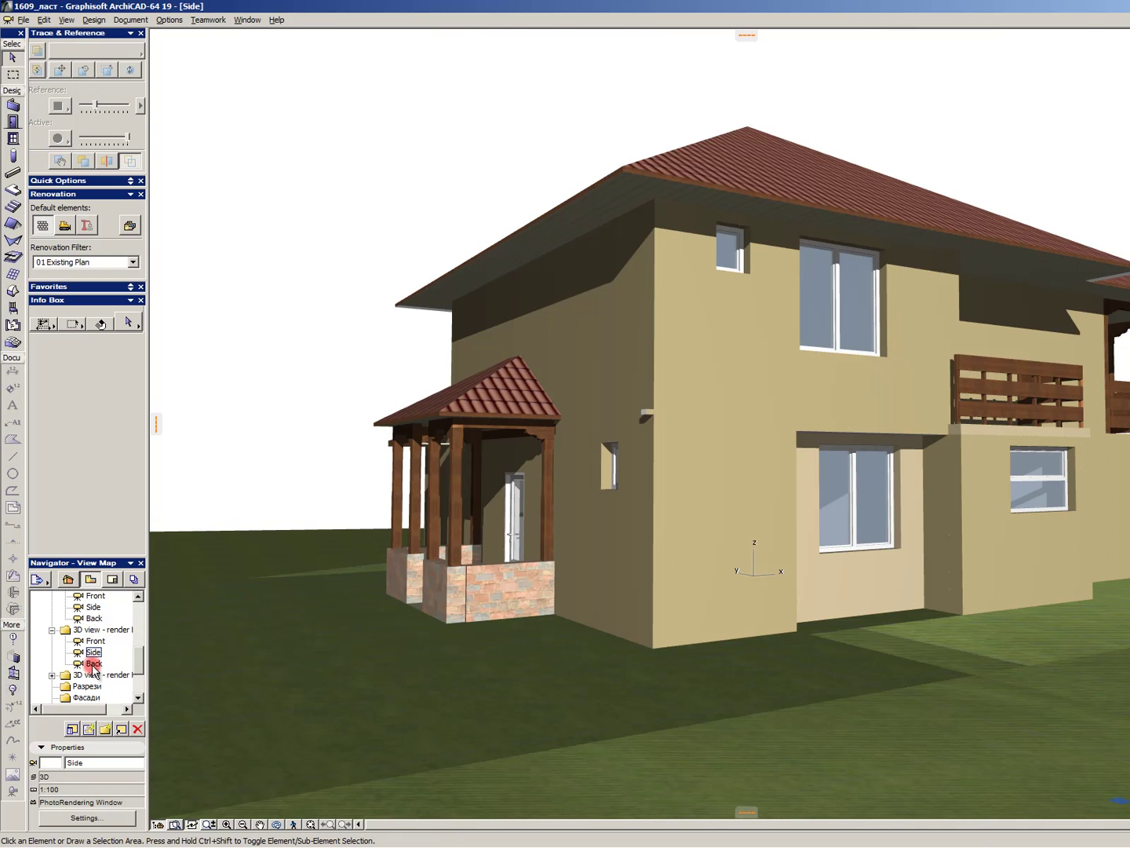
- Open the Back view in the first "3D view - render" folder
double_click(94, 664)
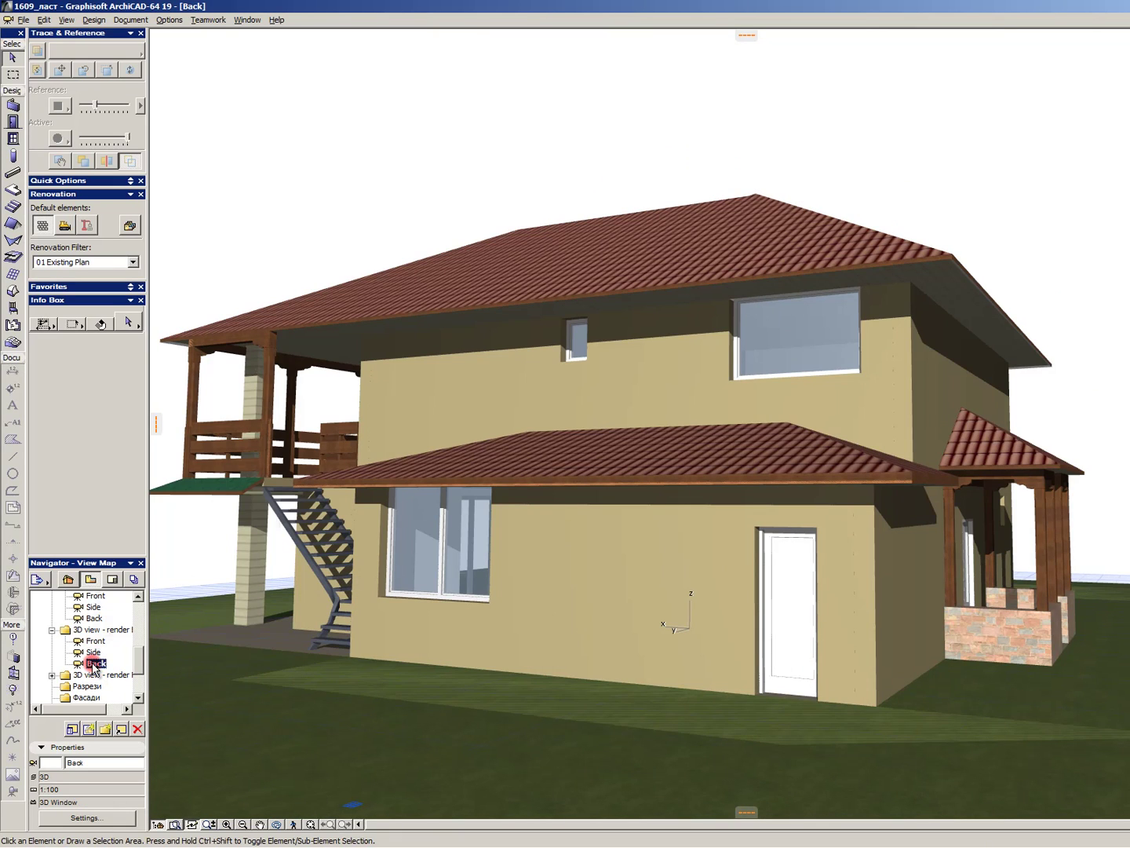
right_click(93, 665)
left_click(88, 668)
right_click(88, 666)
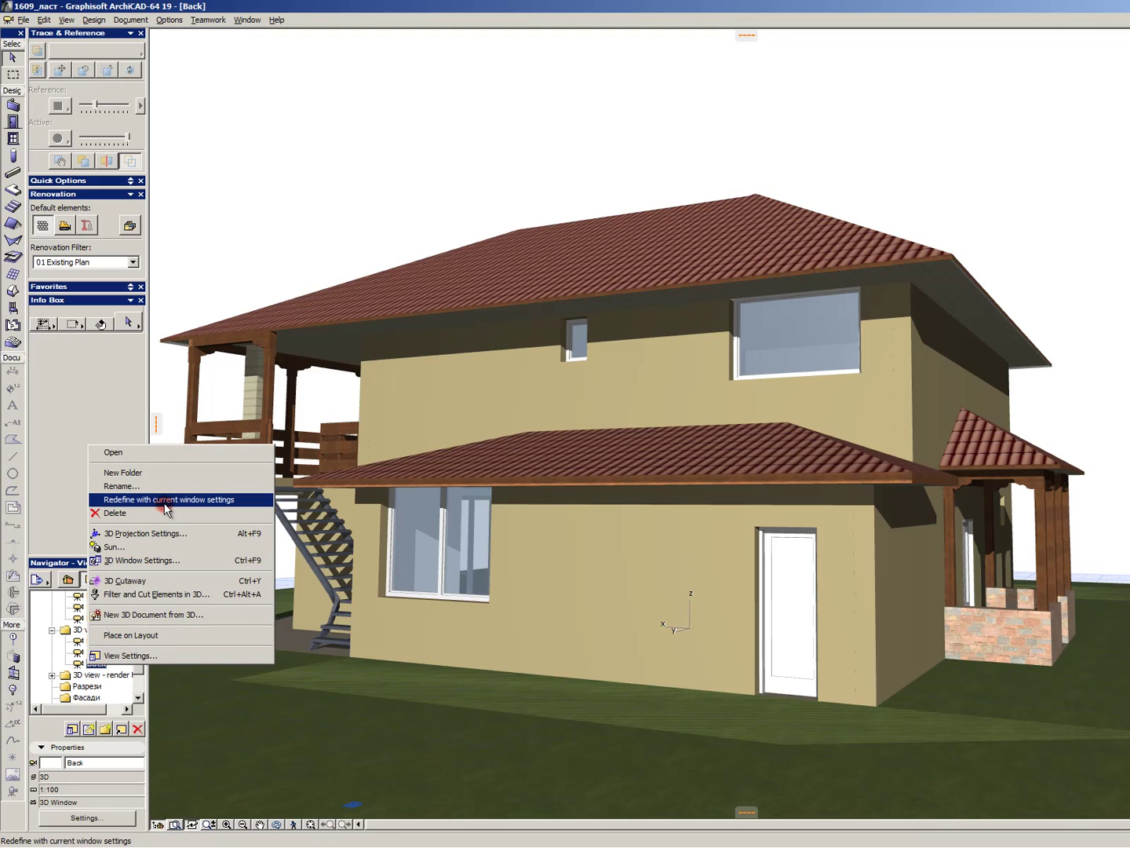
left_click(77, 665)
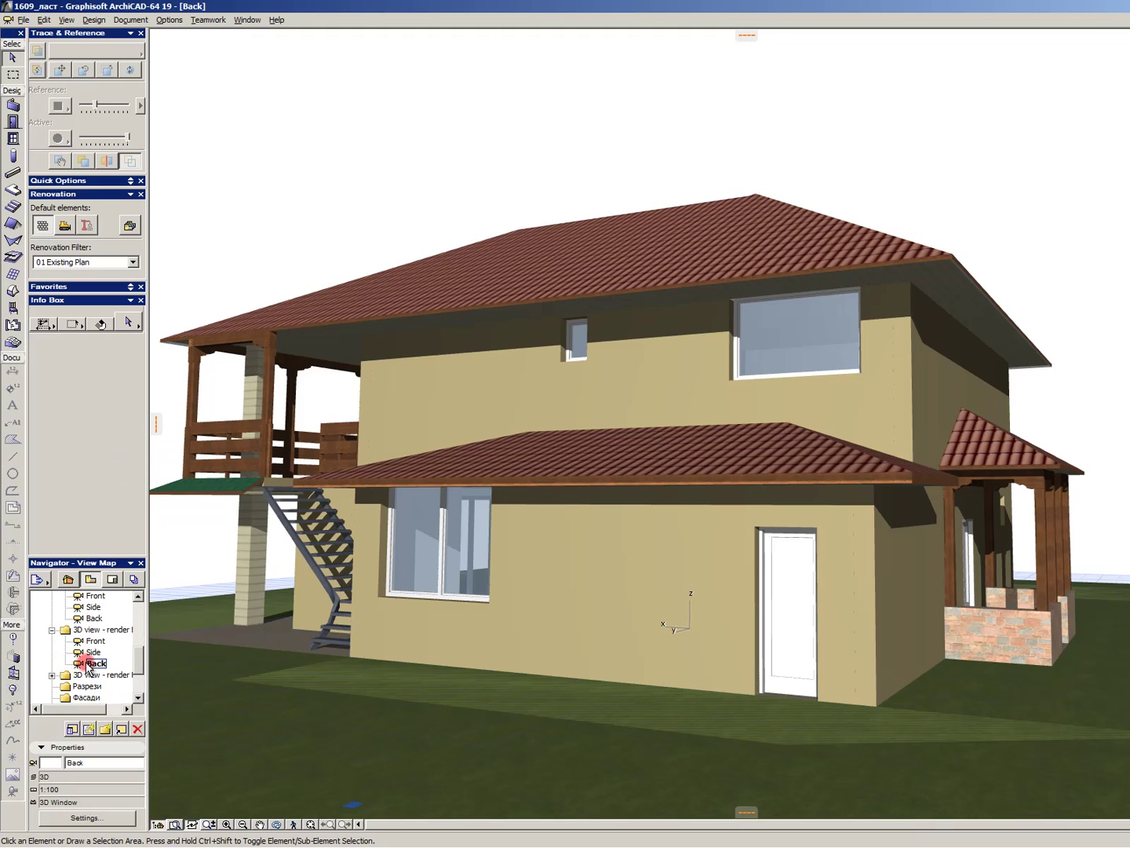
key("alt+F10")
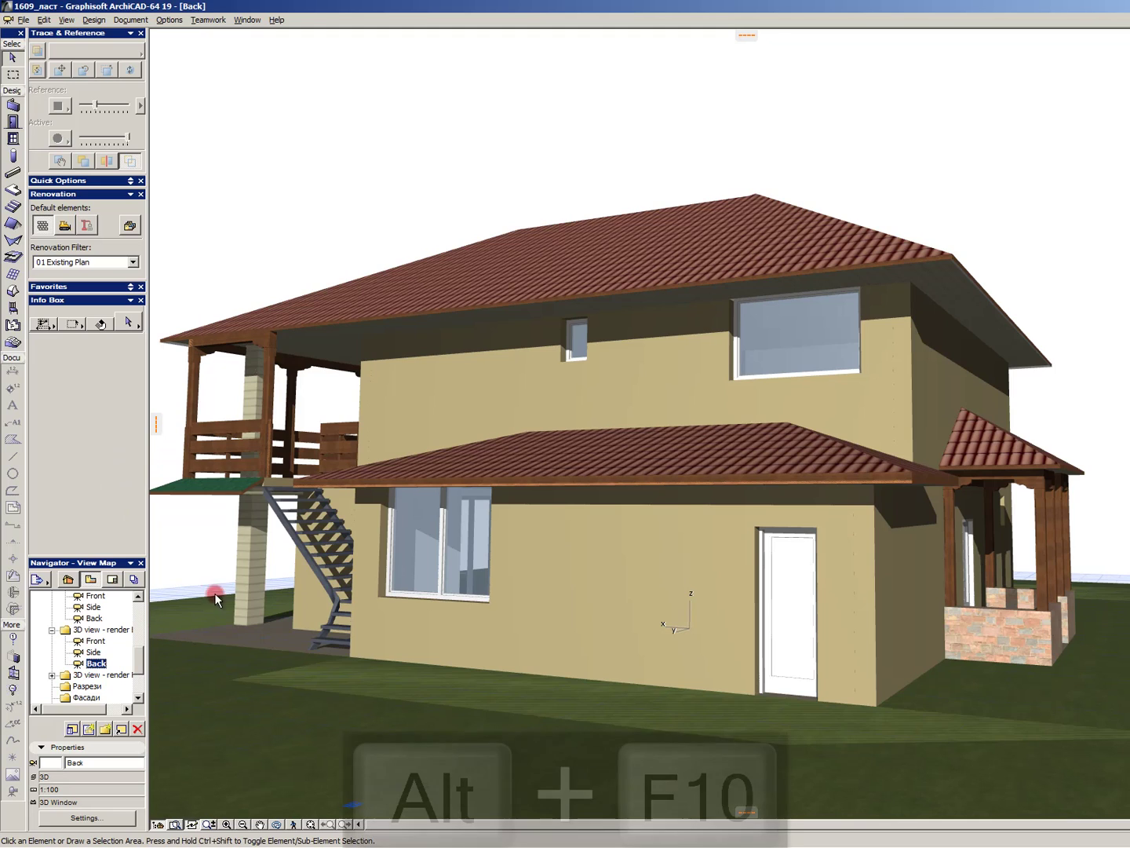
left_click(790, 10)
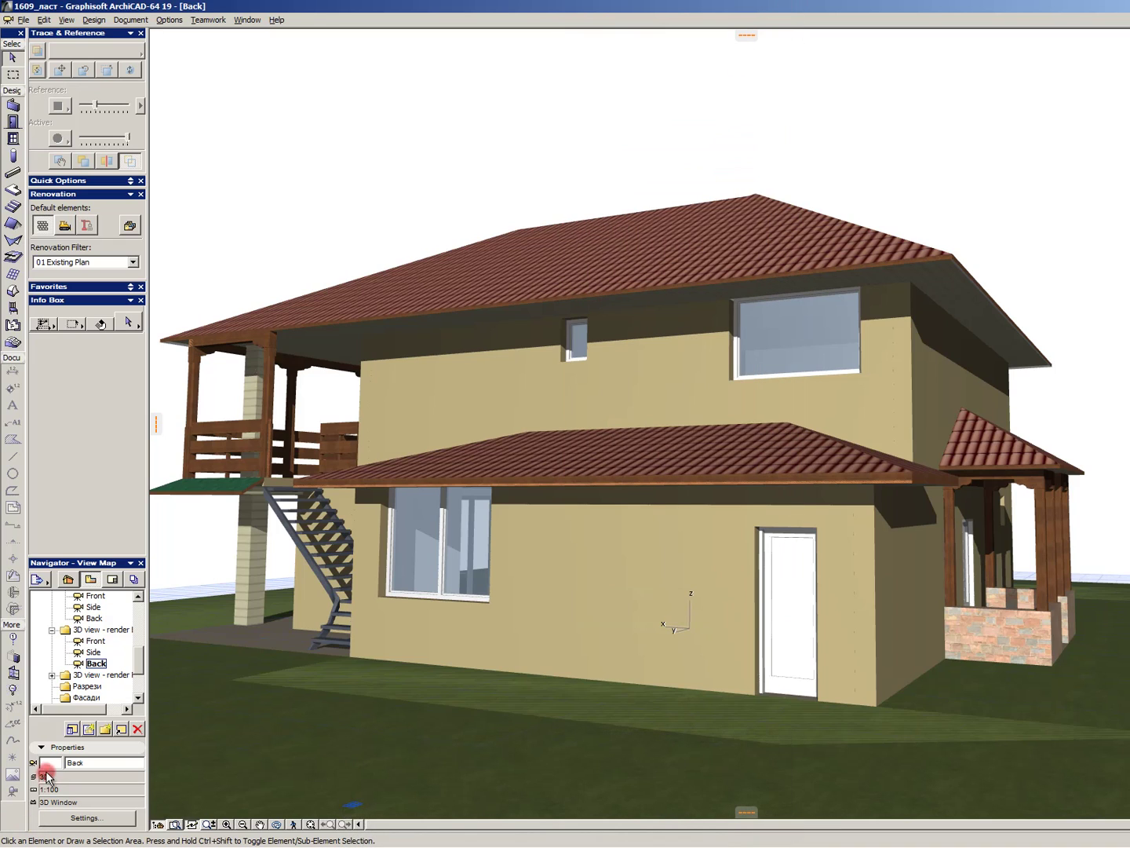
- Set the Back view of the first render folder to generate in the PhotoRendering Window with the Custom rendering scene
right_click(93, 664)
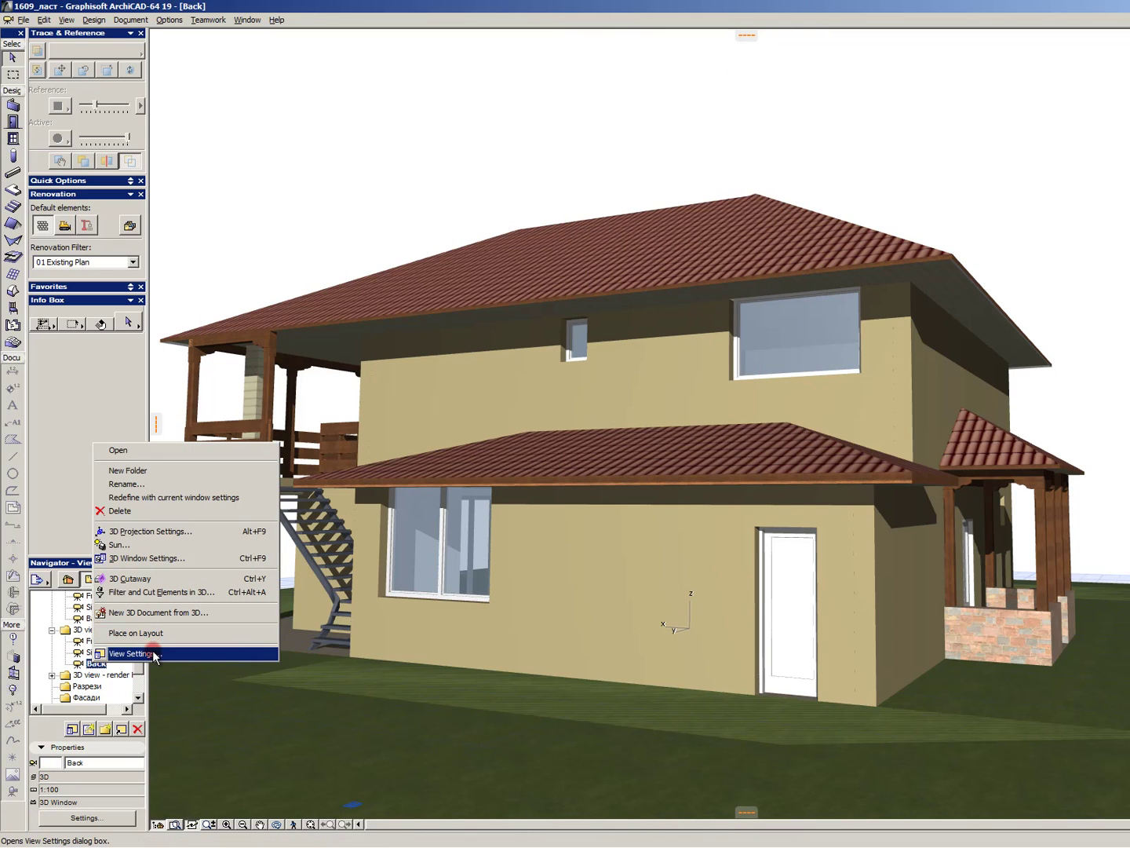
left_click(150, 653)
left_click(544, 537)
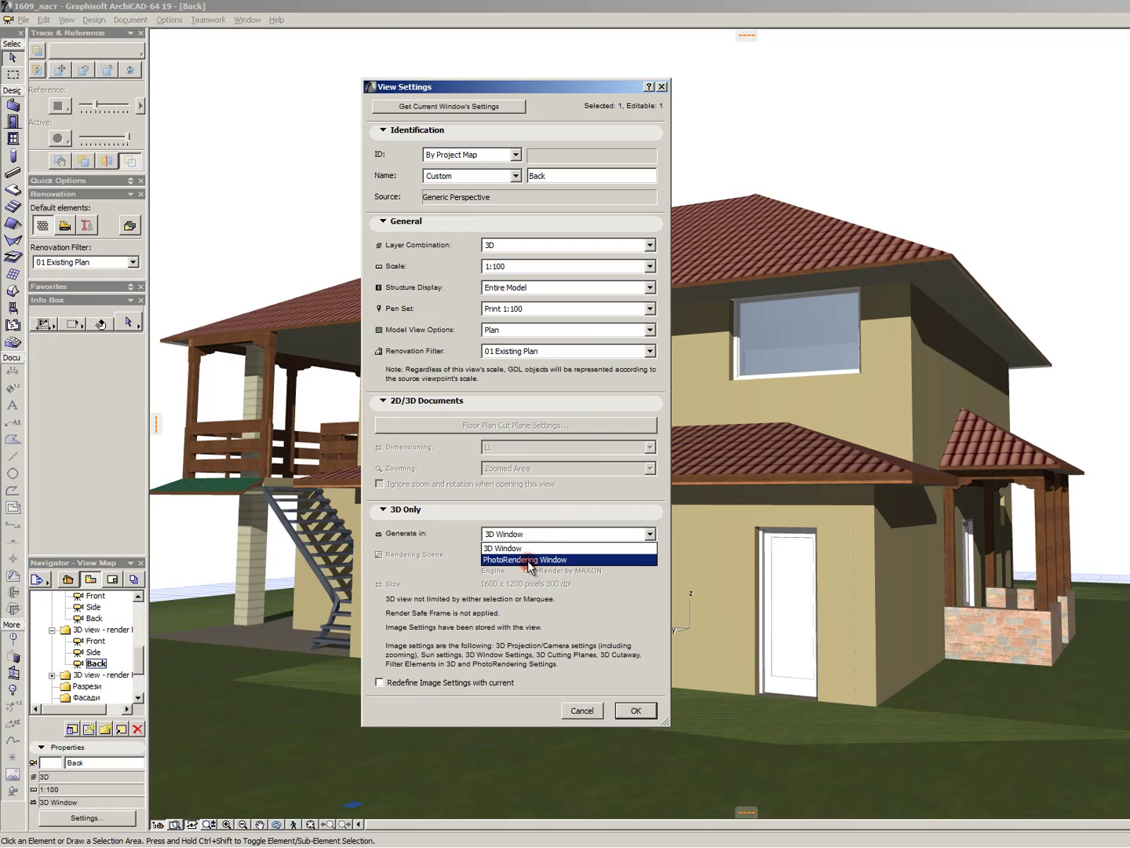
left_click(528, 561)
left_click(527, 555)
left_click(527, 555)
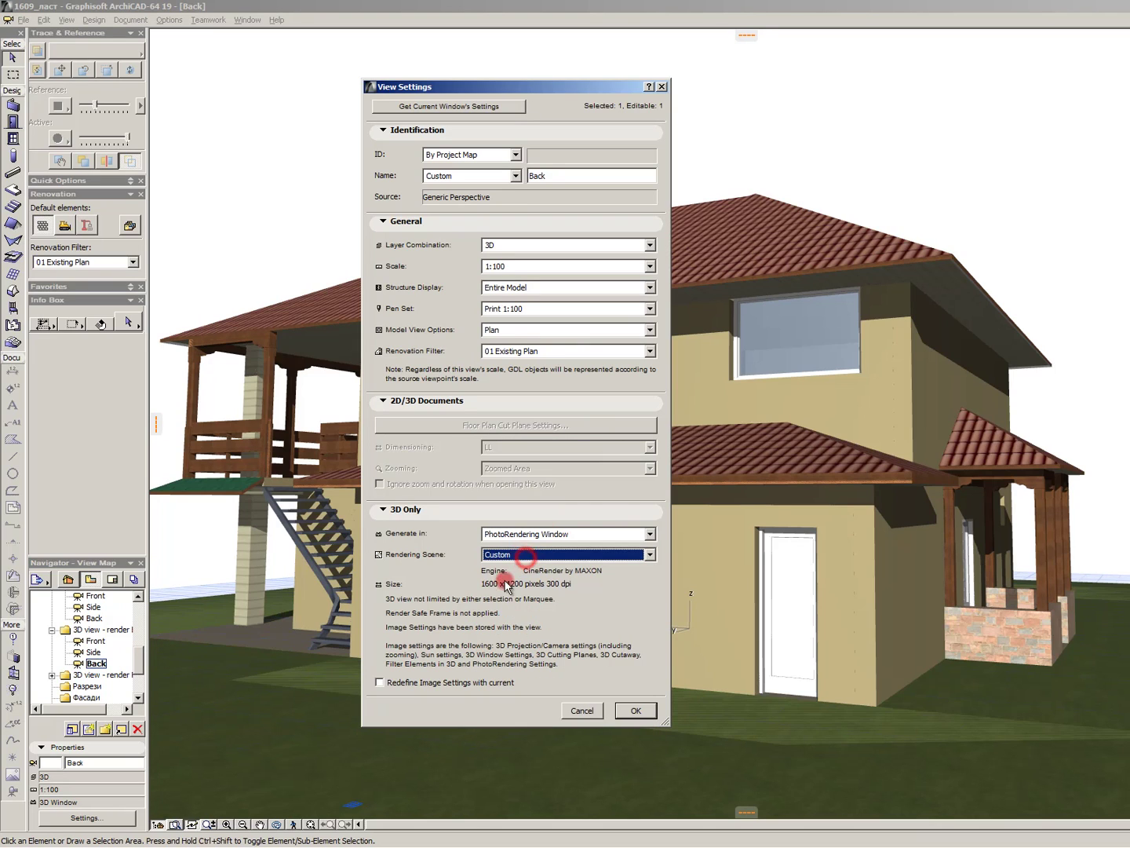
- Redefine the Back view's image settings with the current ones, apply them and close the started rendering without saving
left_click(428, 683)
left_click(630, 710)
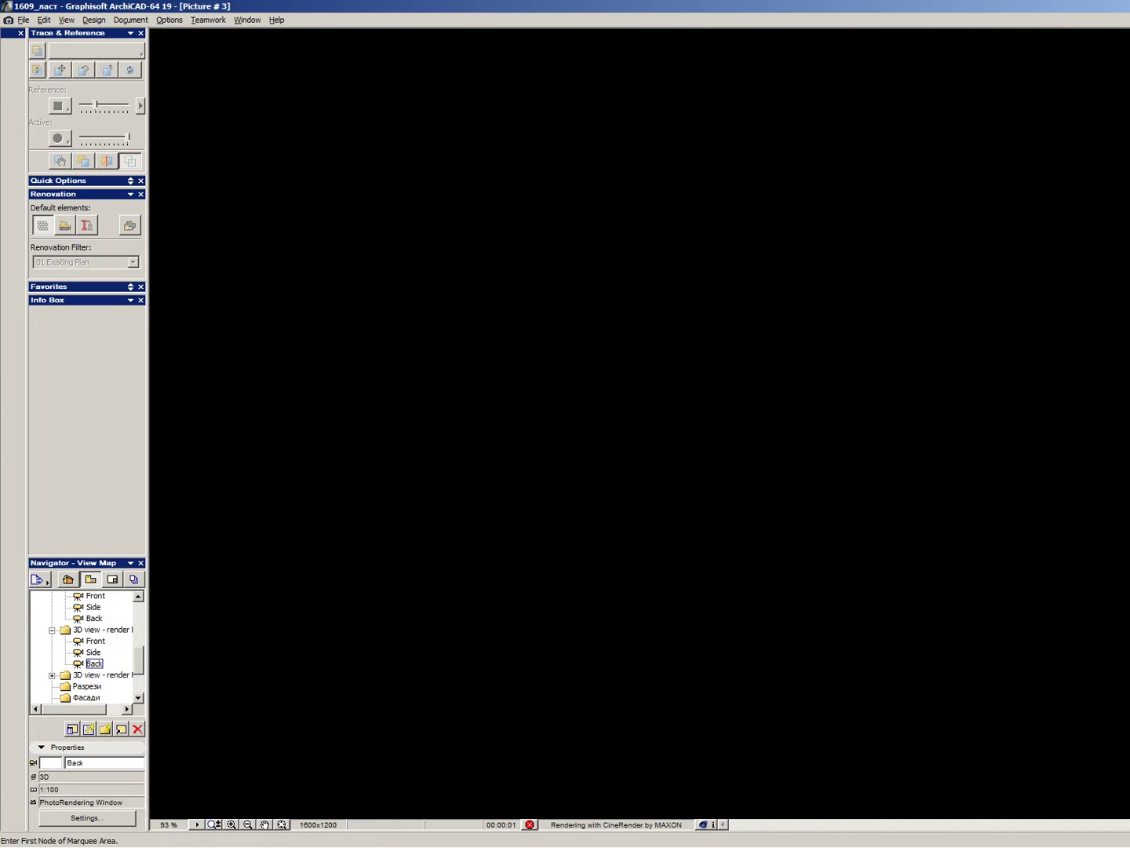
key("ctrl+w")
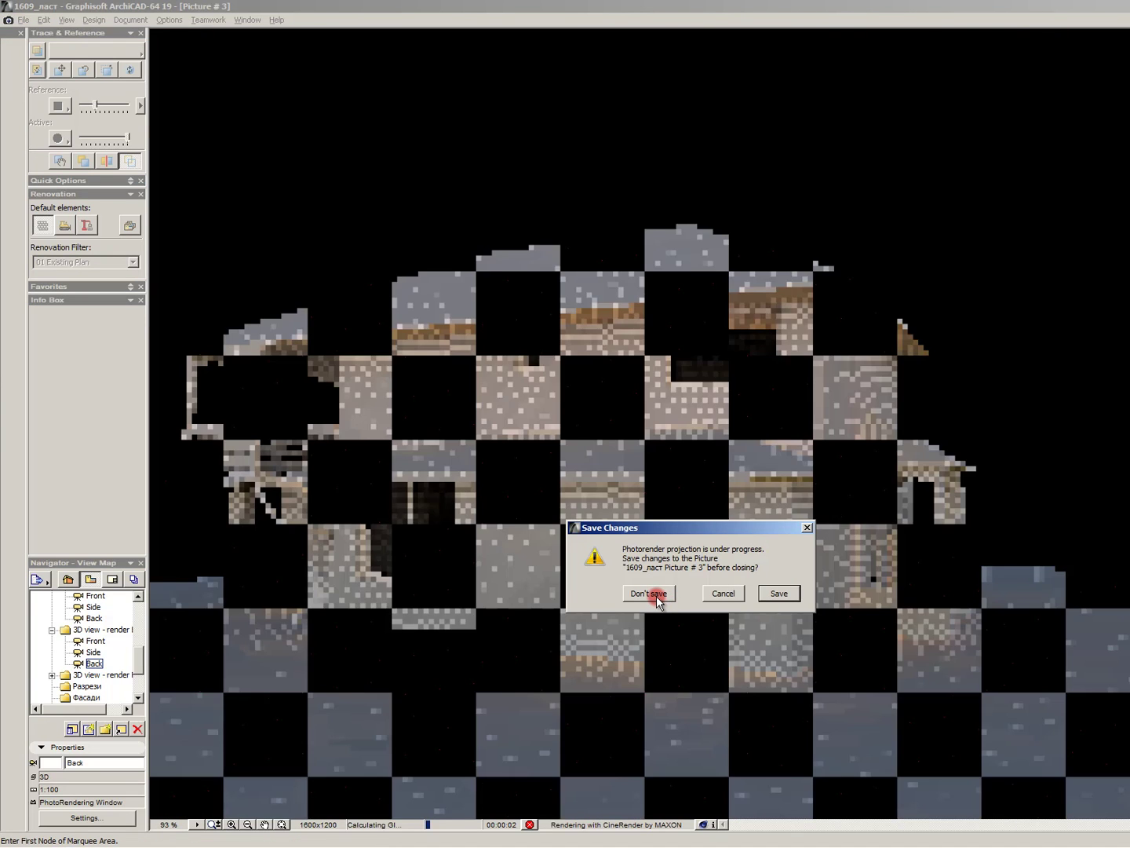
left_click(658, 601)
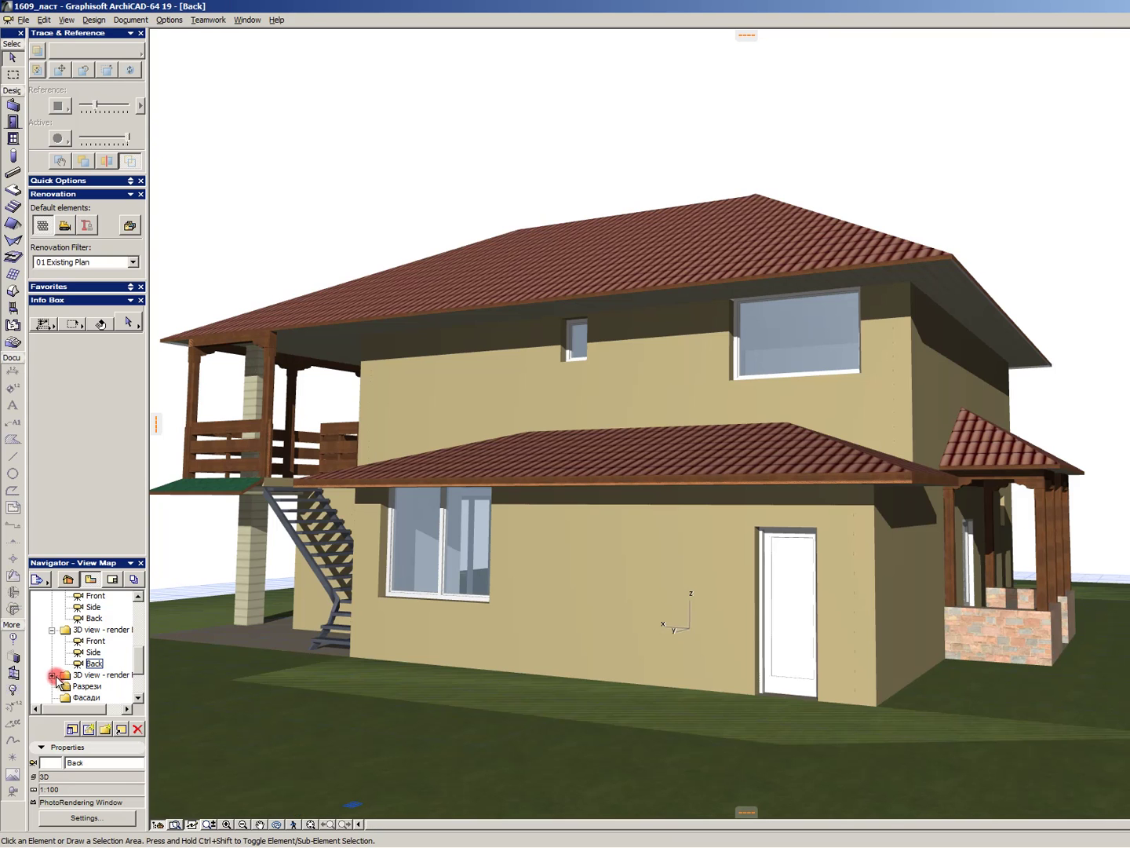
- Open the Front view in the "3D view - render P" folder and set it to generate in the PhotoRendering Window
left_click(52, 675)
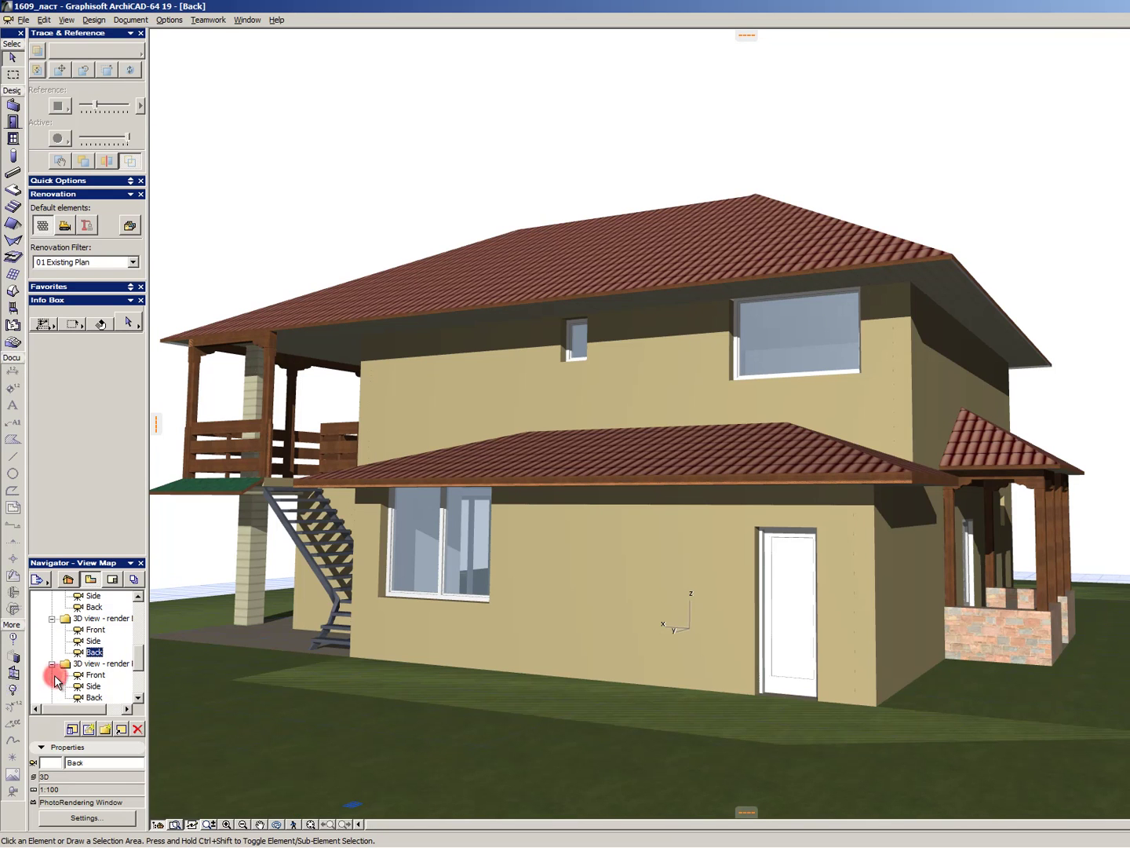
double_click(95, 675)
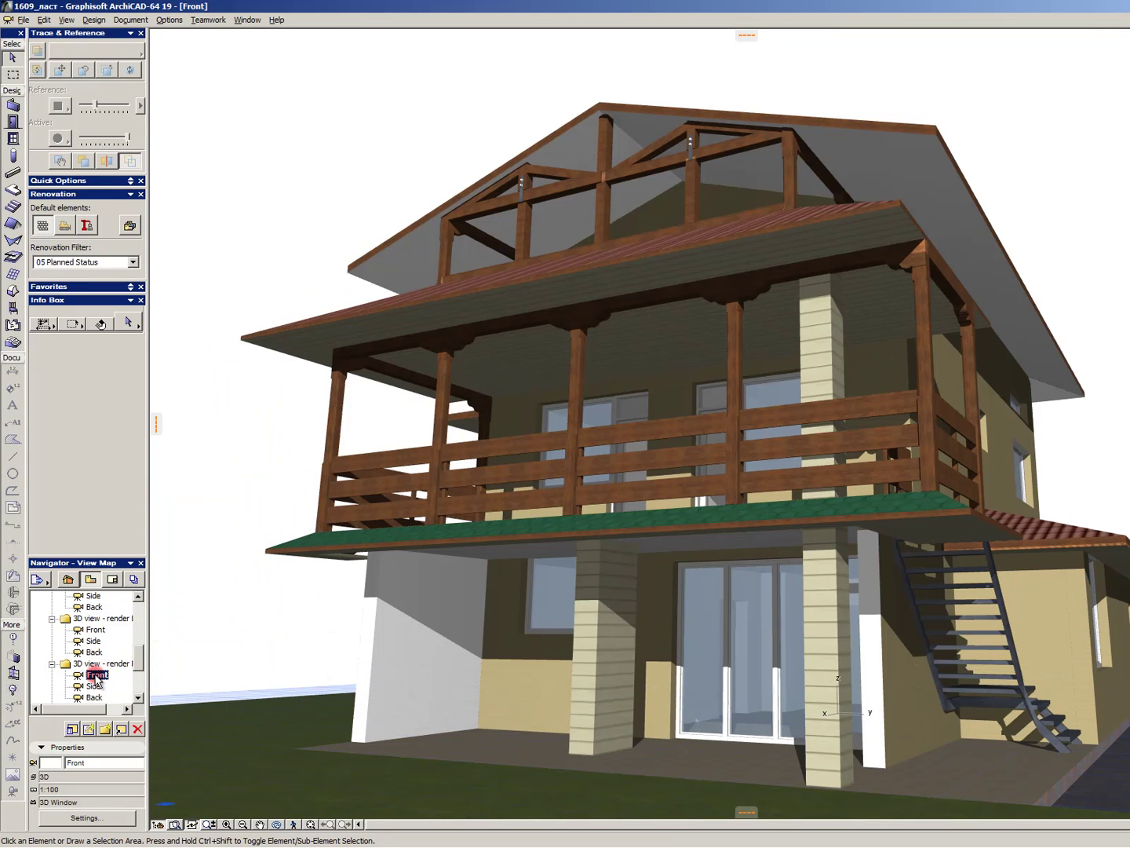
right_click(96, 676)
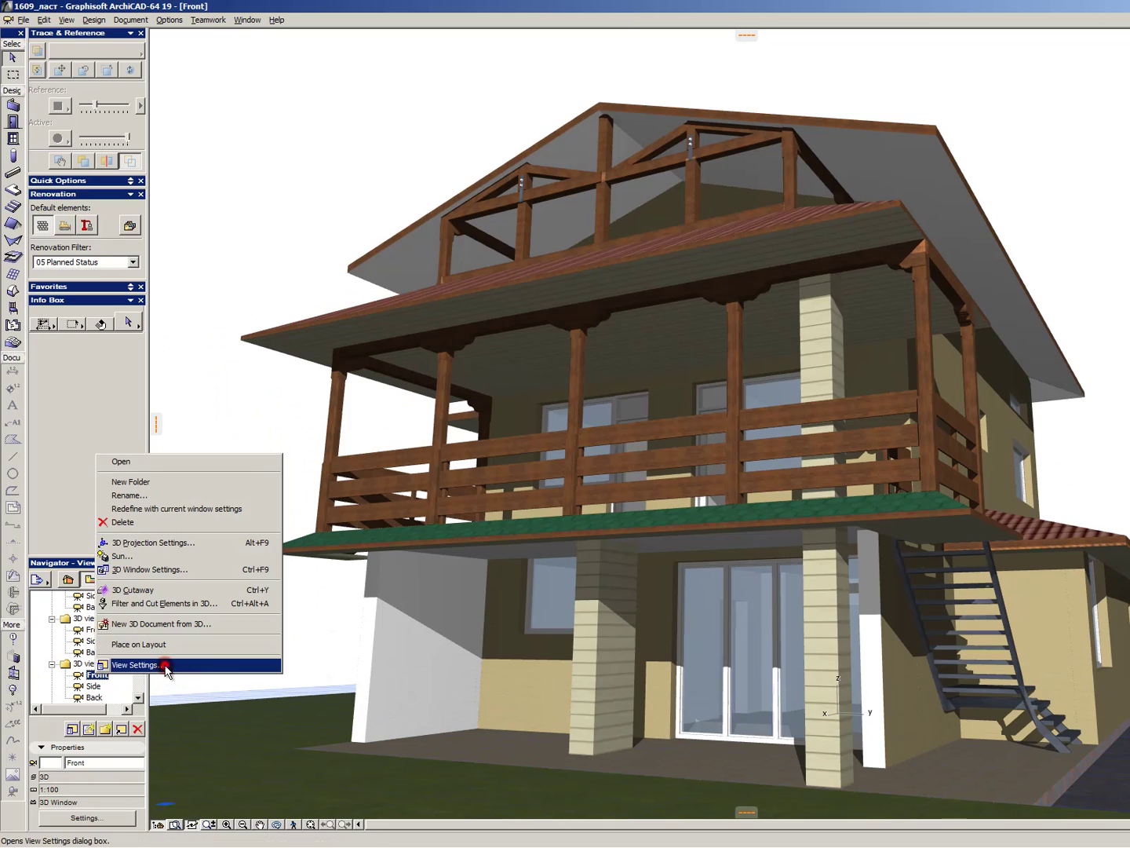
left_click(160, 664)
left_click(527, 548)
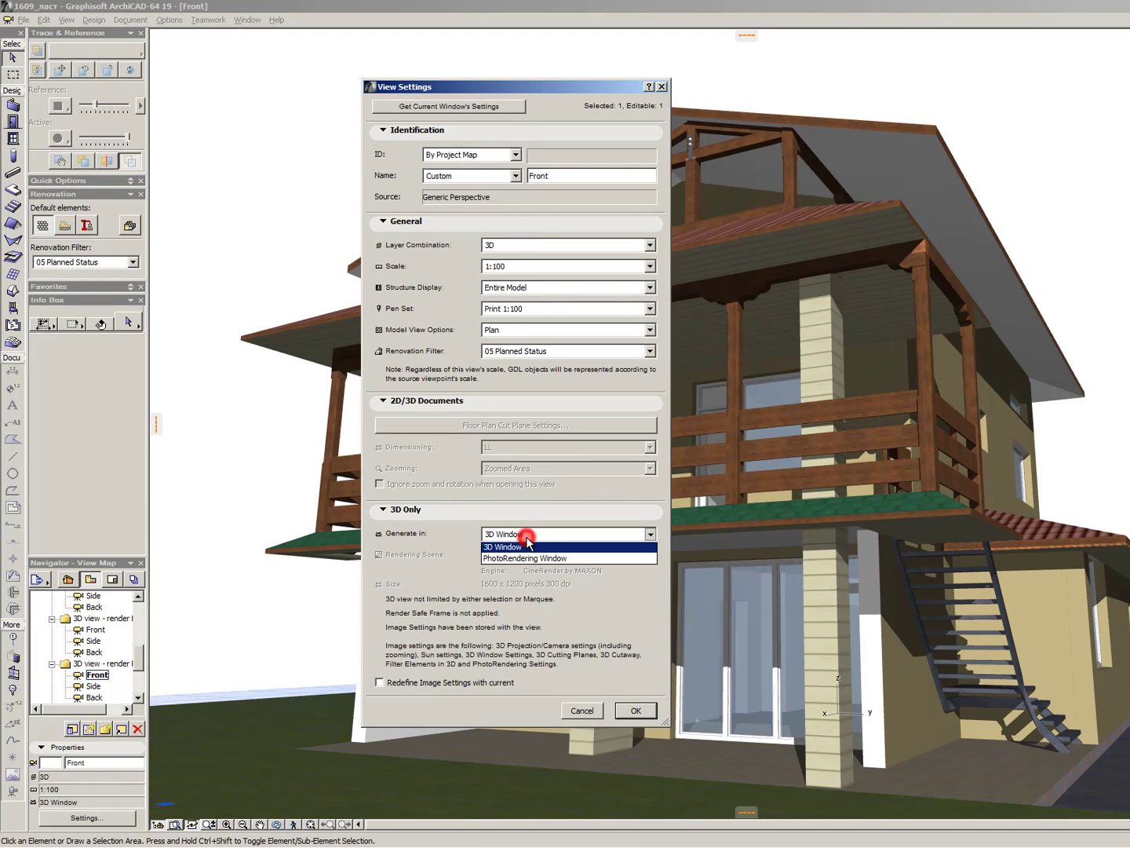
left_click(526, 555)
- Redefine the render P Front view's image settings with the current ones, apply them and close the started rendering without saving
left_click(477, 682)
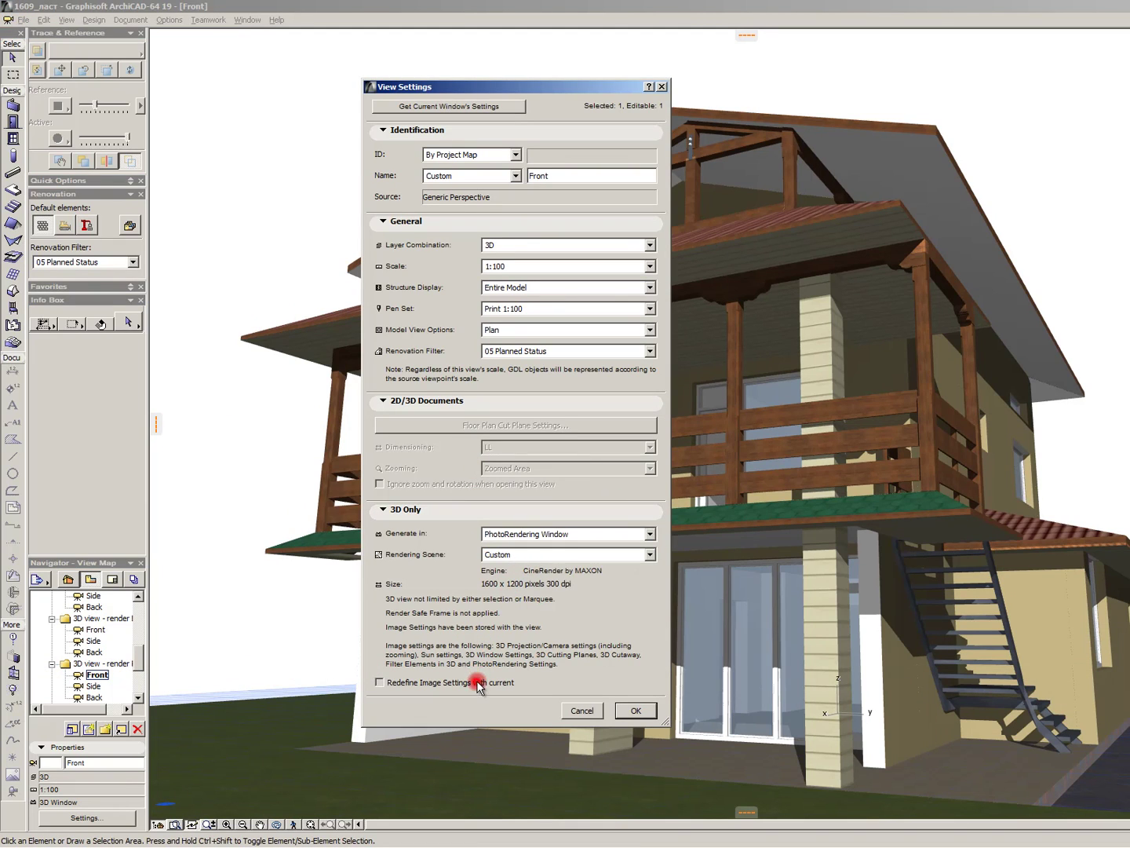
left_click(634, 710)
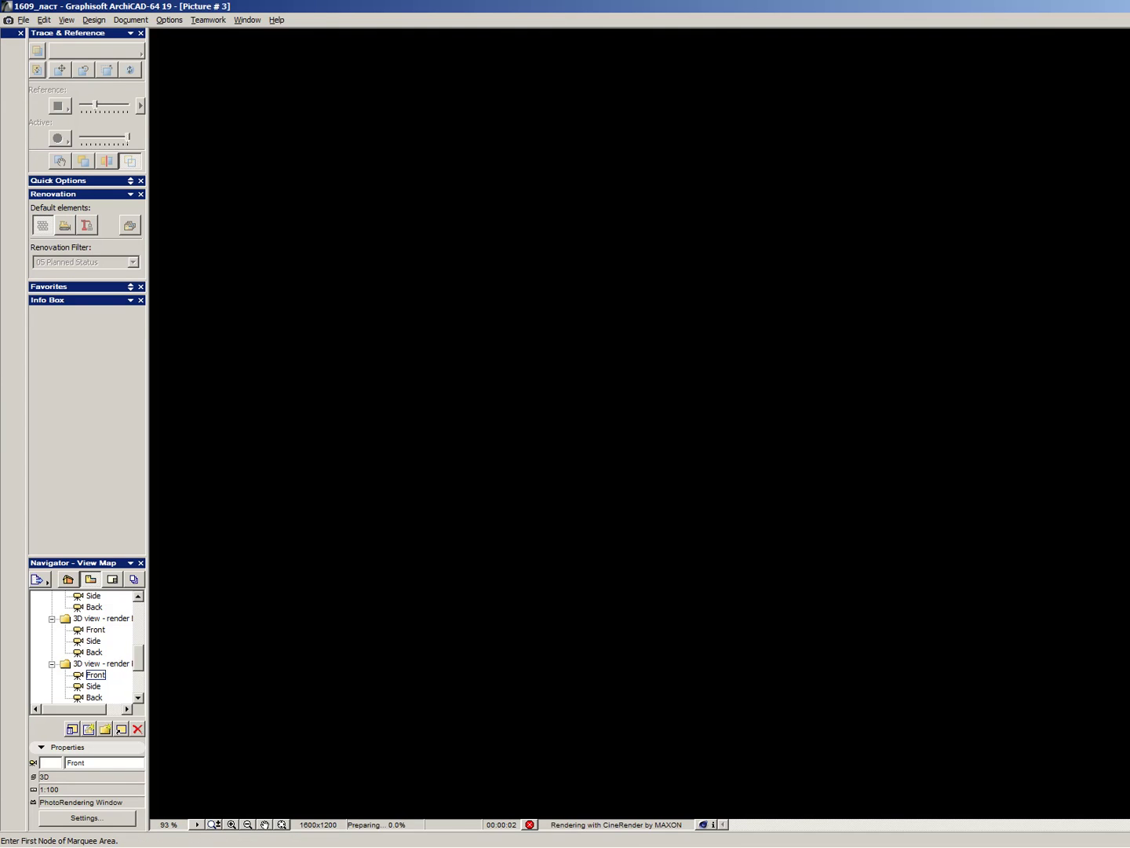
left_click(660, 597)
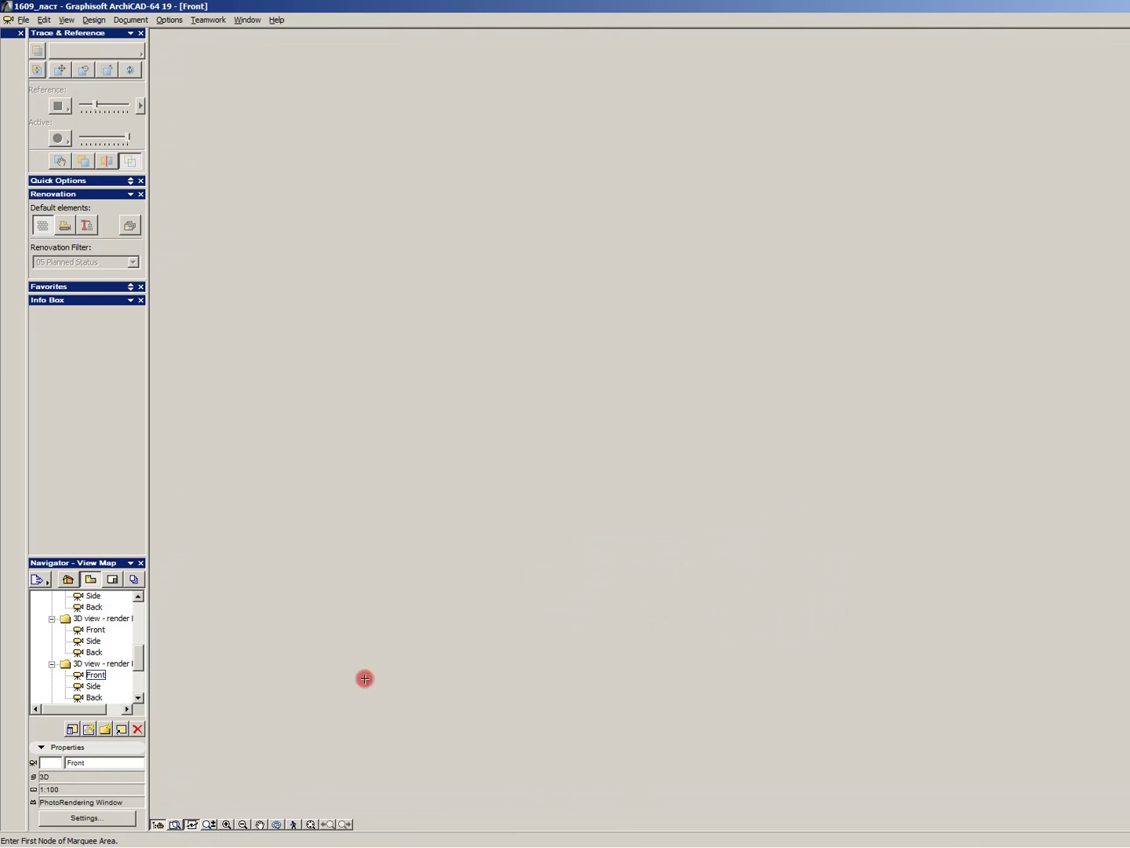
- Open the Side view in the render P folder and set it to generate in the PhotoRendering Window
double_click(94, 686)
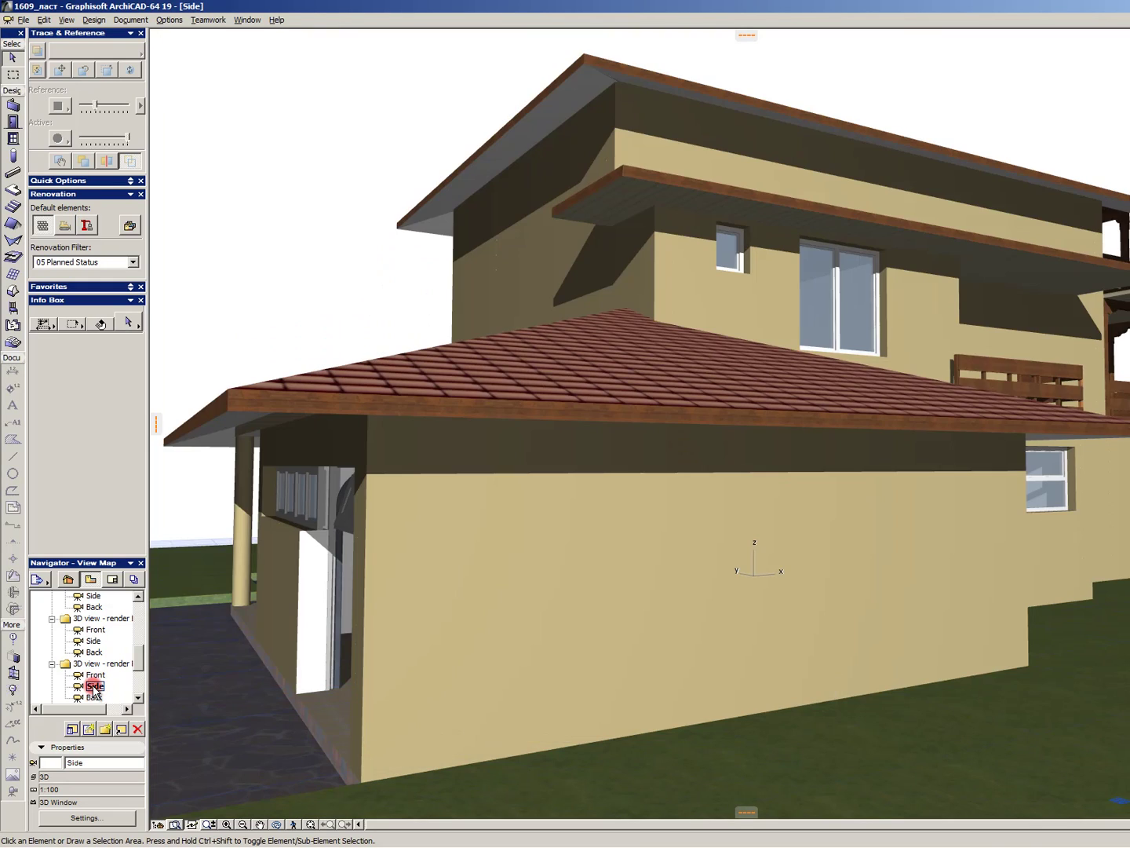
right_click(93, 689)
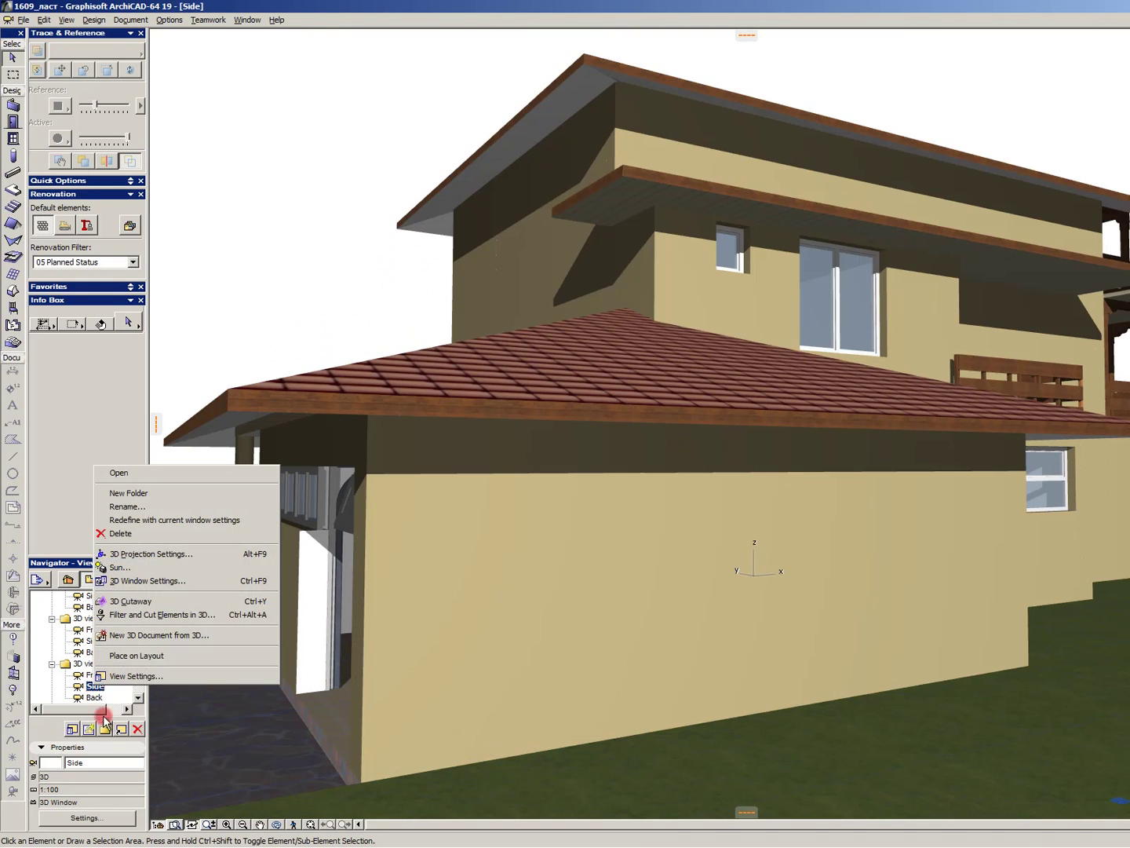
left_click(142, 677)
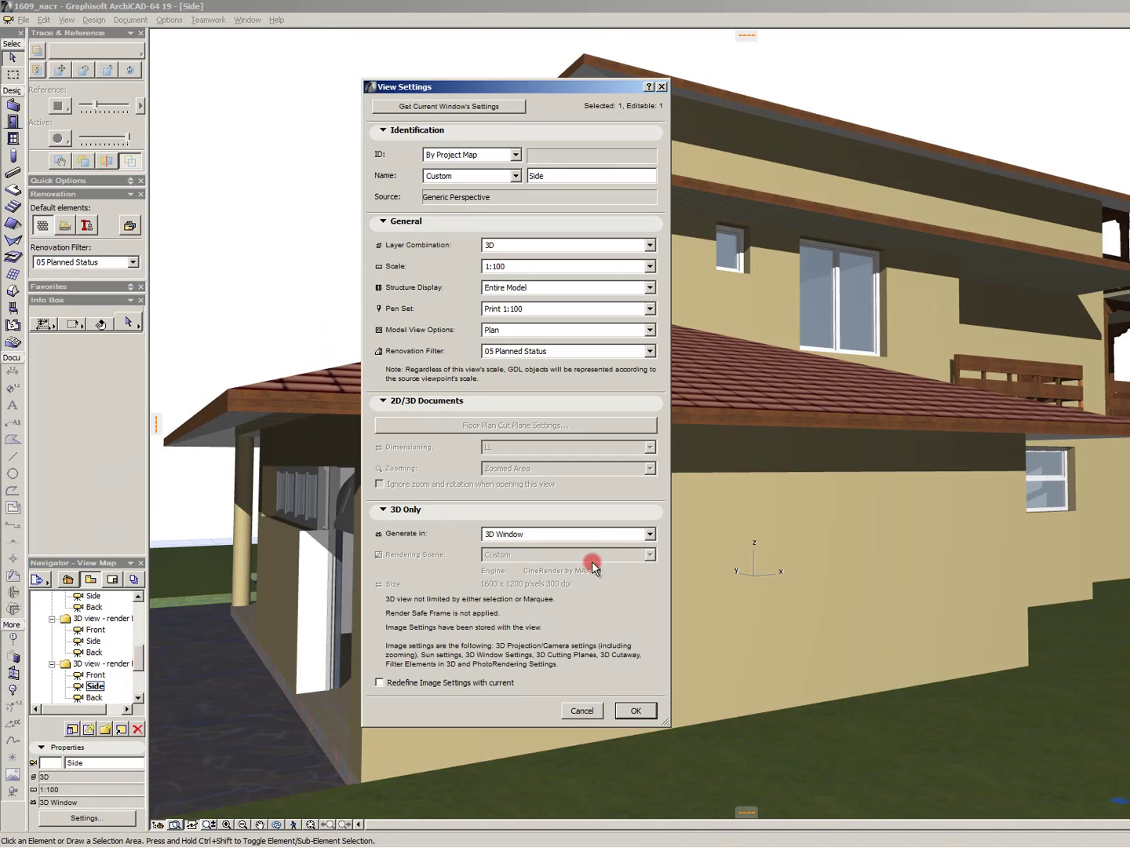
left_click(561, 534)
left_click(548, 559)
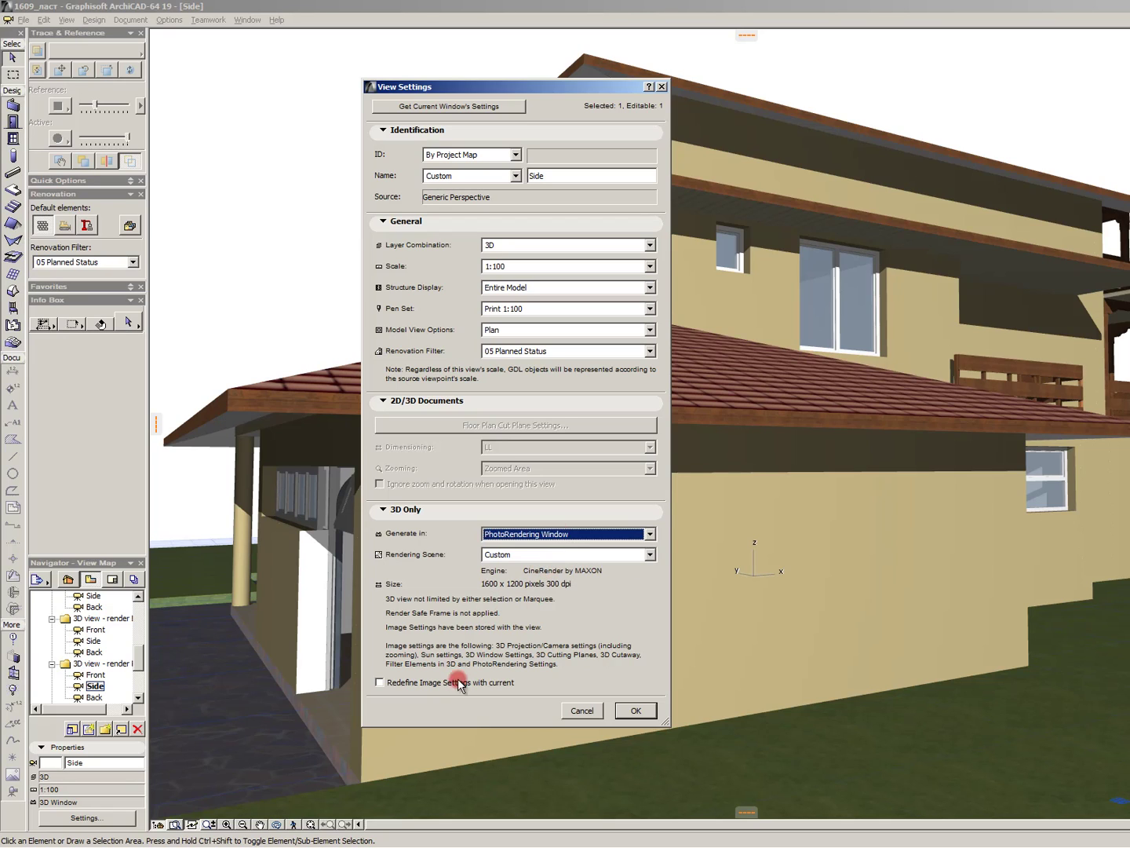
- Redefine the render P Side view's image settings with the current ones, apply them and close the started rendering without saving
left_click(455, 683)
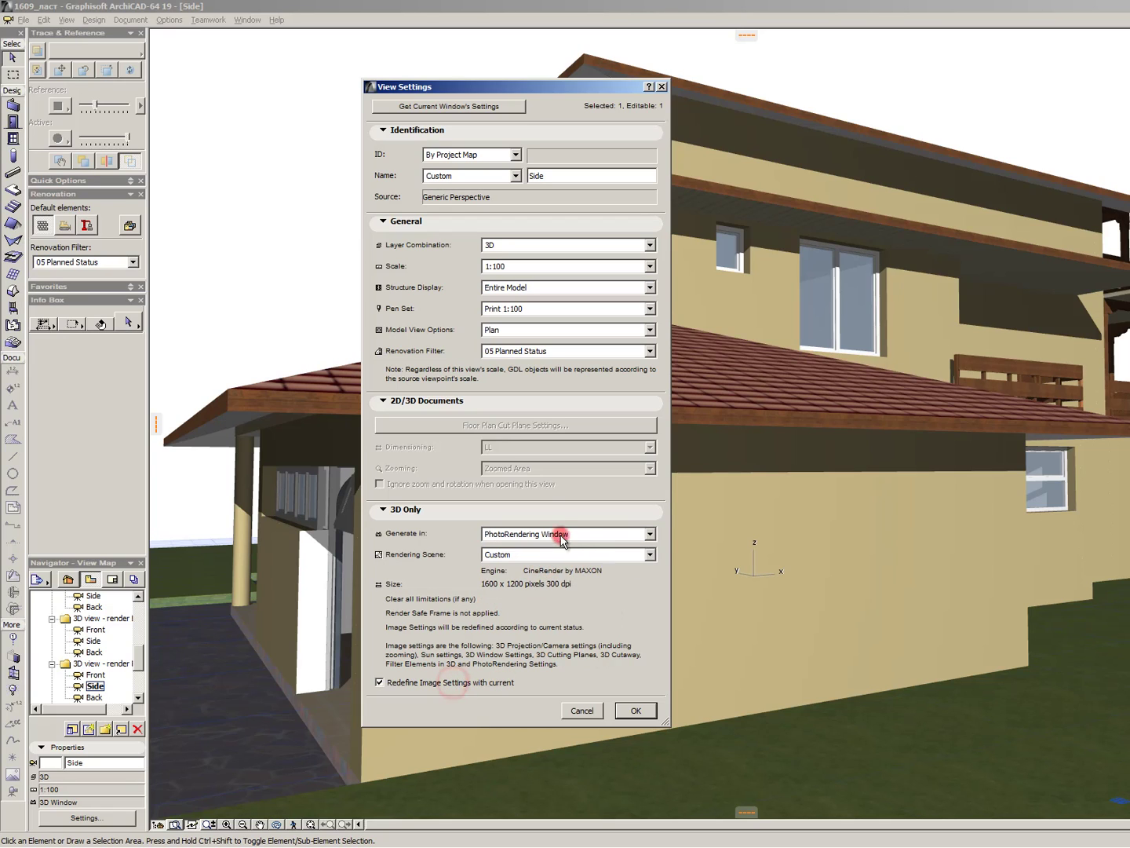
left_click(632, 705)
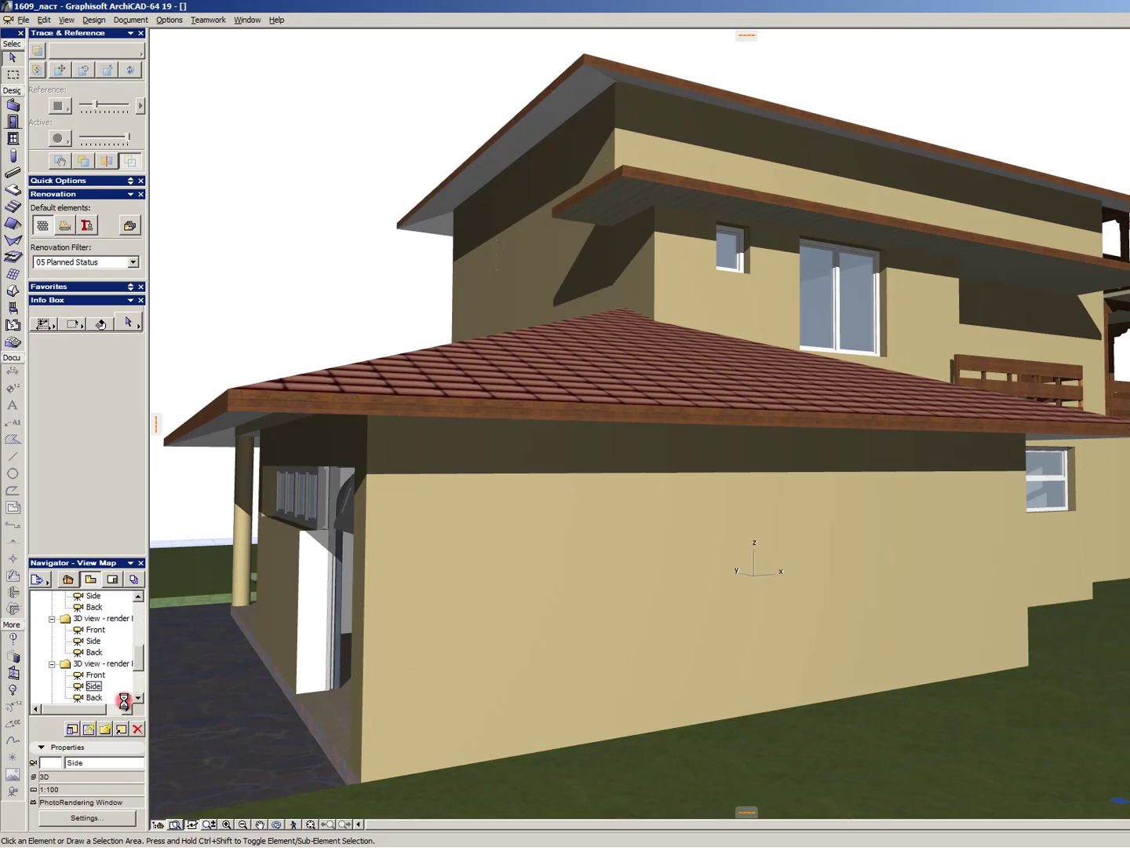
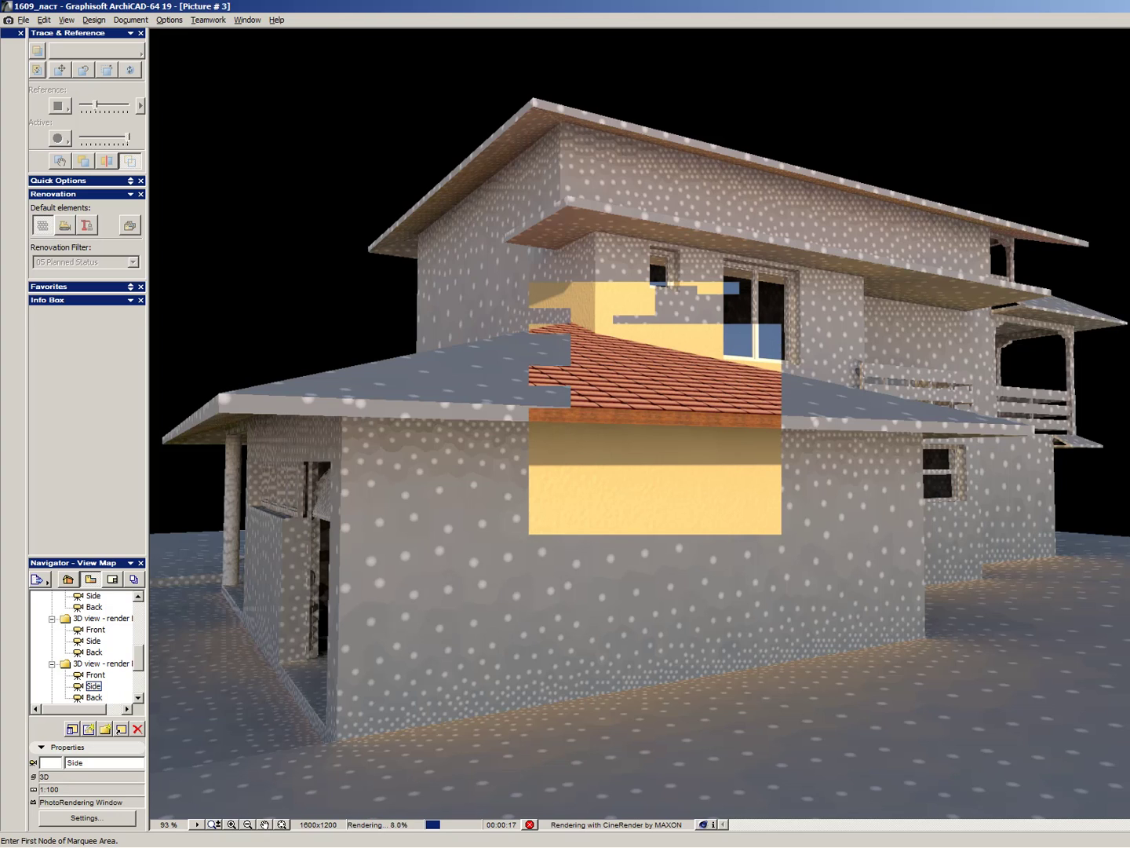
left_click(1128, 19)
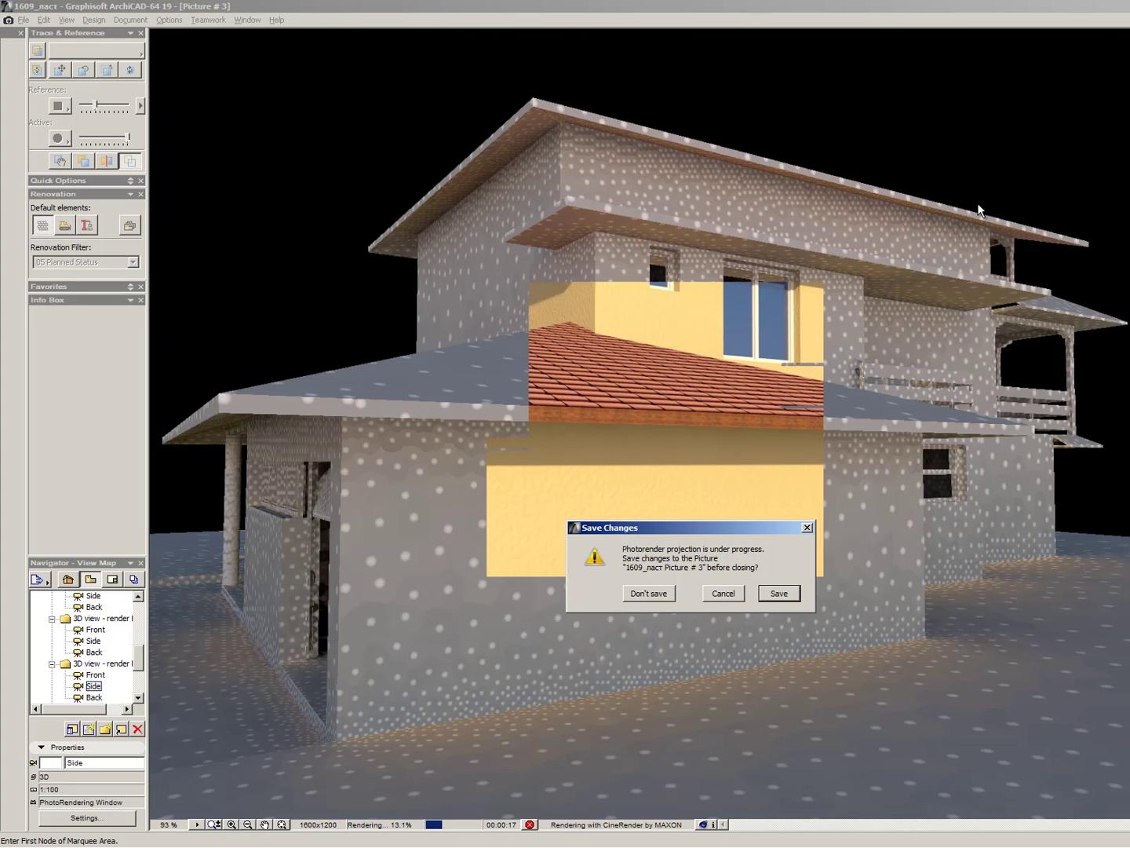
left_click(646, 594)
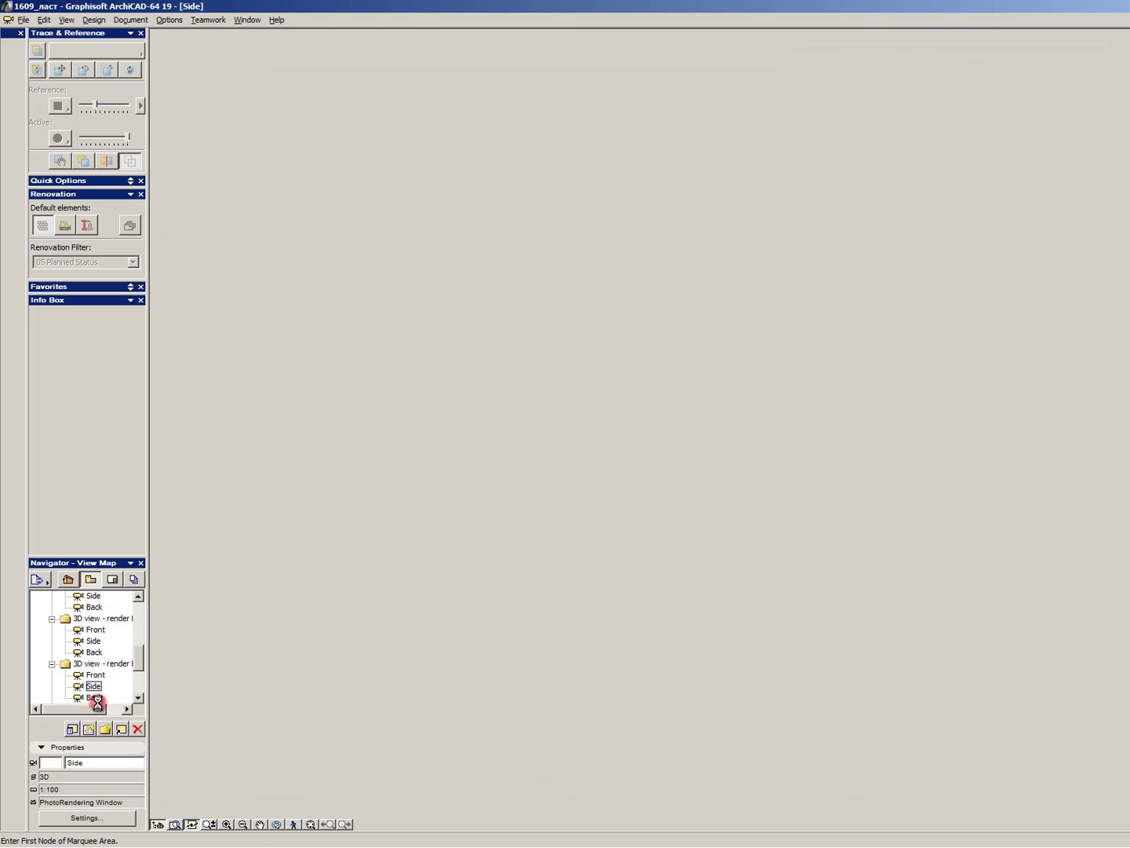
- Open the Back view in the render P folder and set it to generate in the PhotoRendering Window
double_click(94, 698)
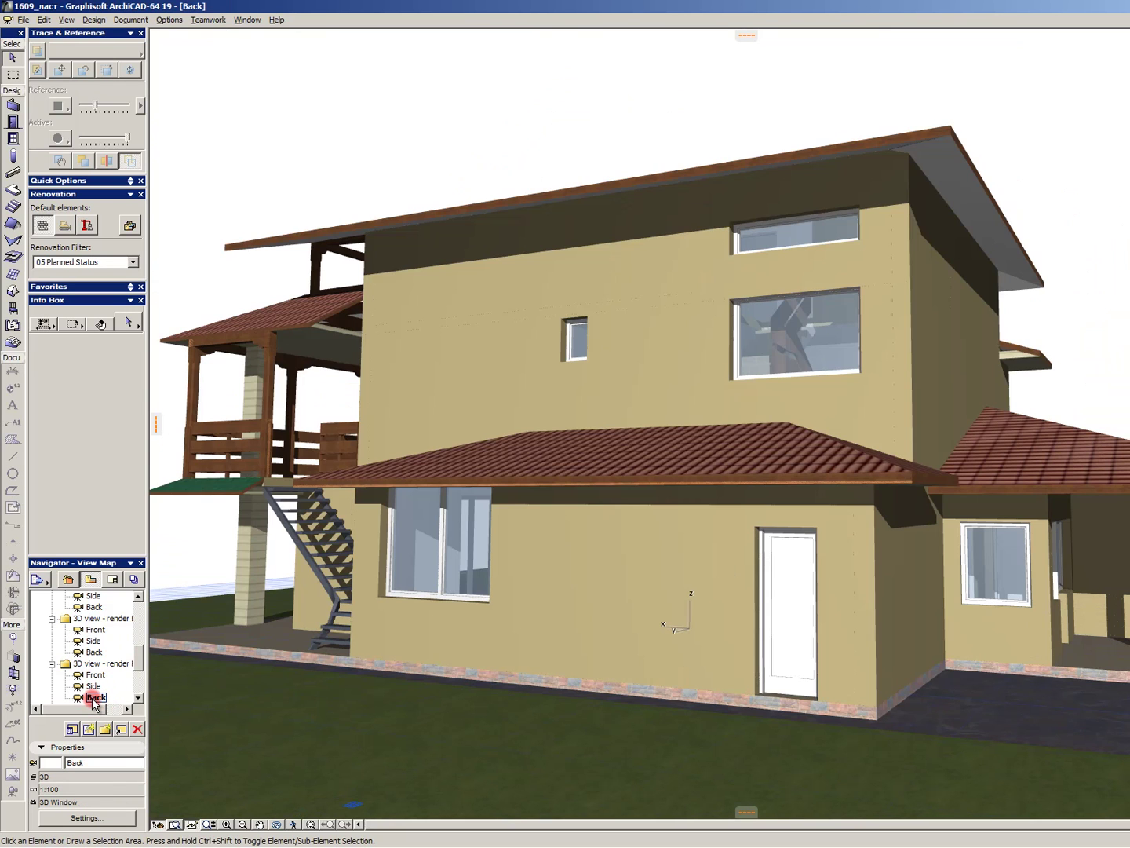
right_click(95, 698)
left_click(139, 690)
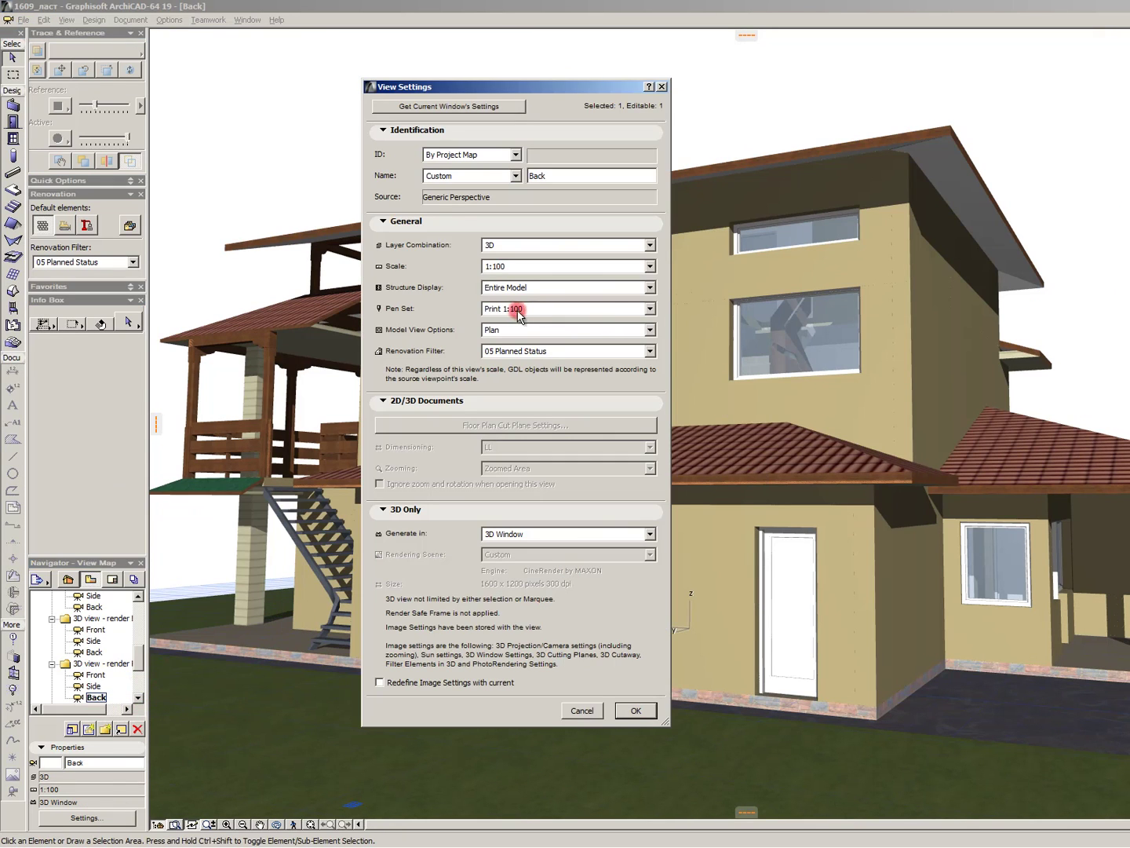
left_click(538, 533)
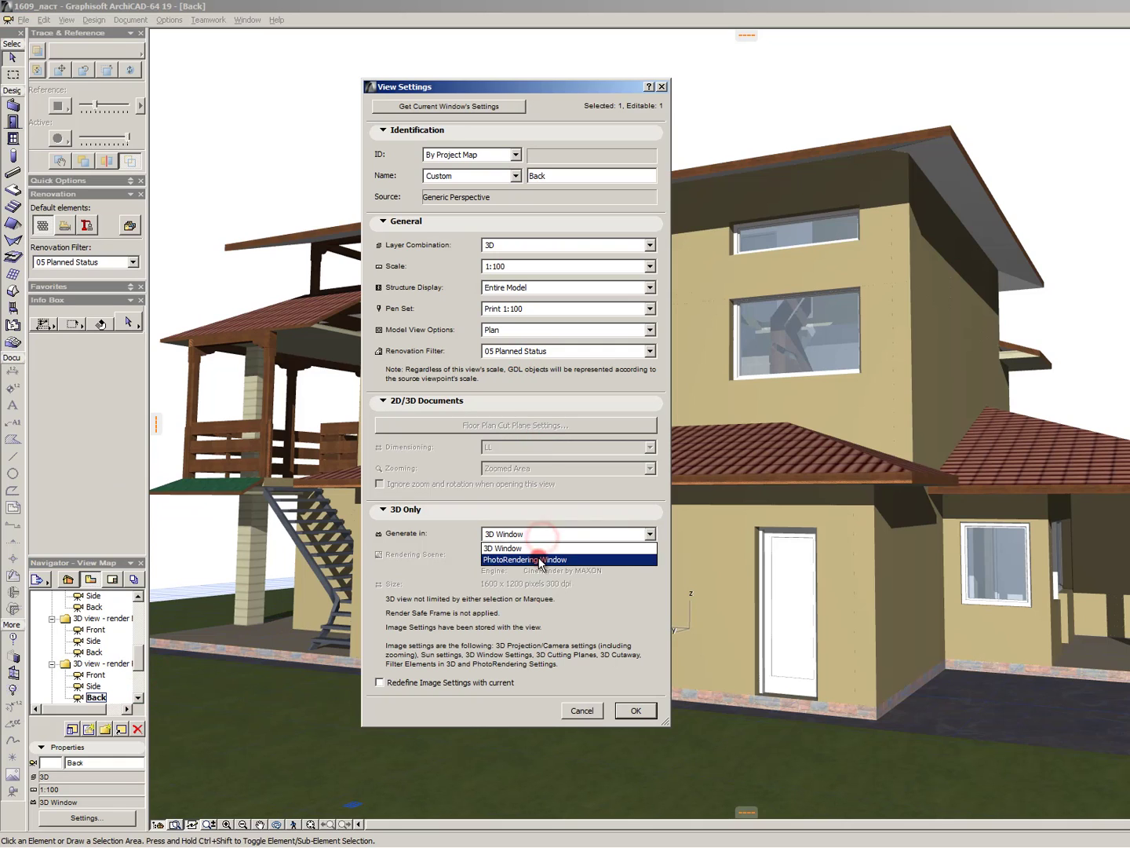
left_click(538, 555)
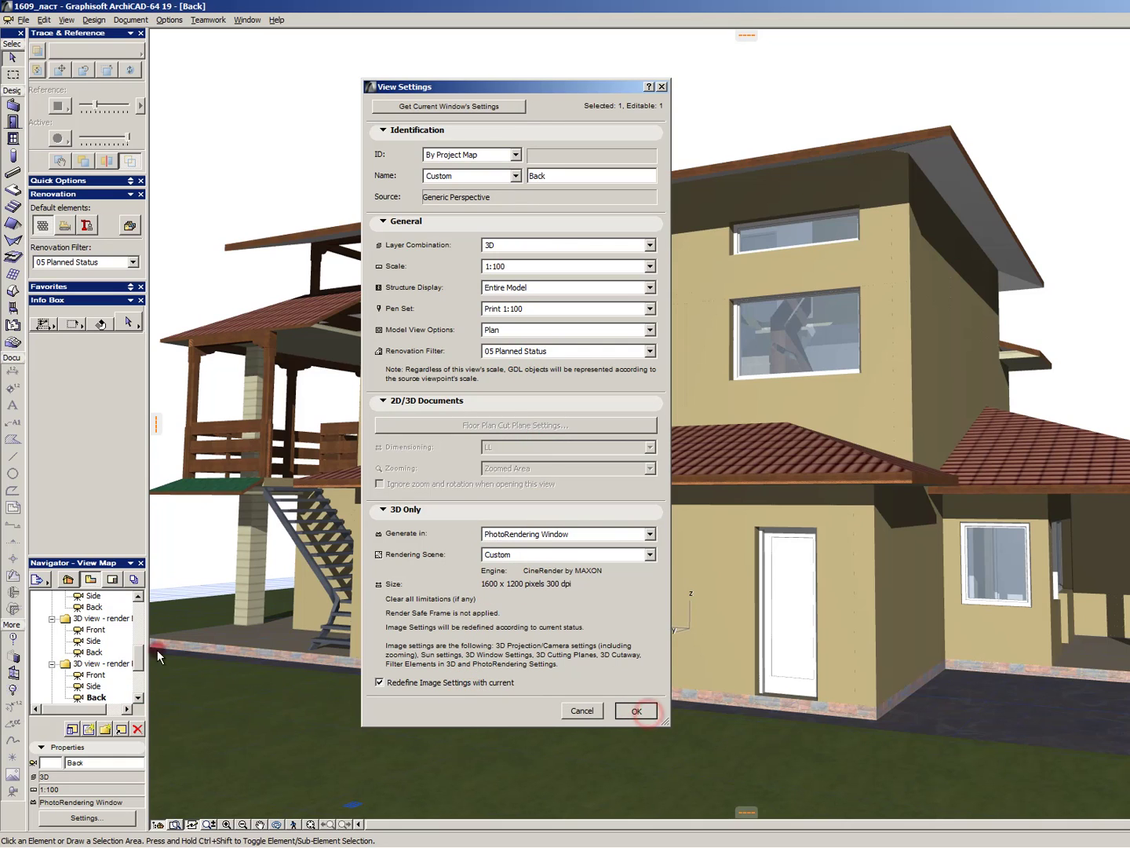
- Redefine the render P Back view's image settings with the current ones, apply them and close the started rendering without saving
left_click(636, 711)
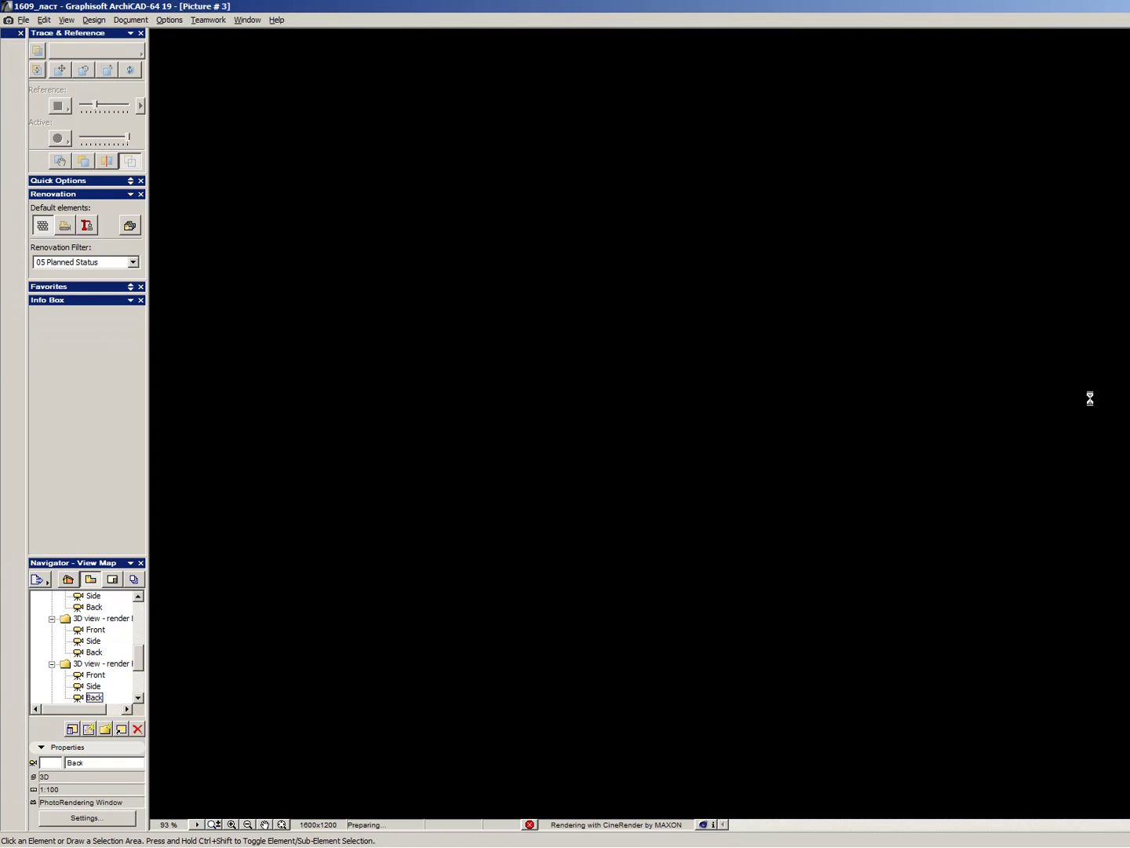
key("ctrl+w")
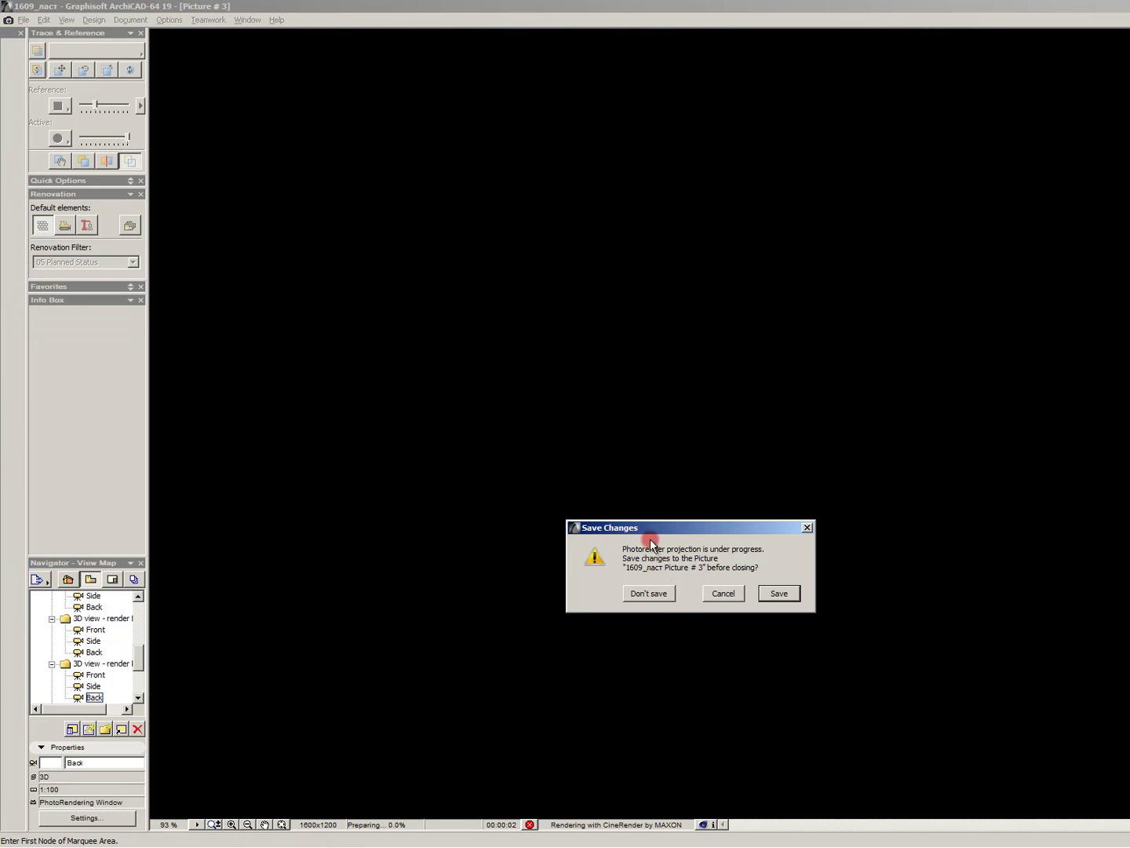
left_click(667, 594)
- Open layout 03.1 3D views 01 and move both existing front renderings off the sheet, a distance of 30 straight up at 90°
left_click(112, 579)
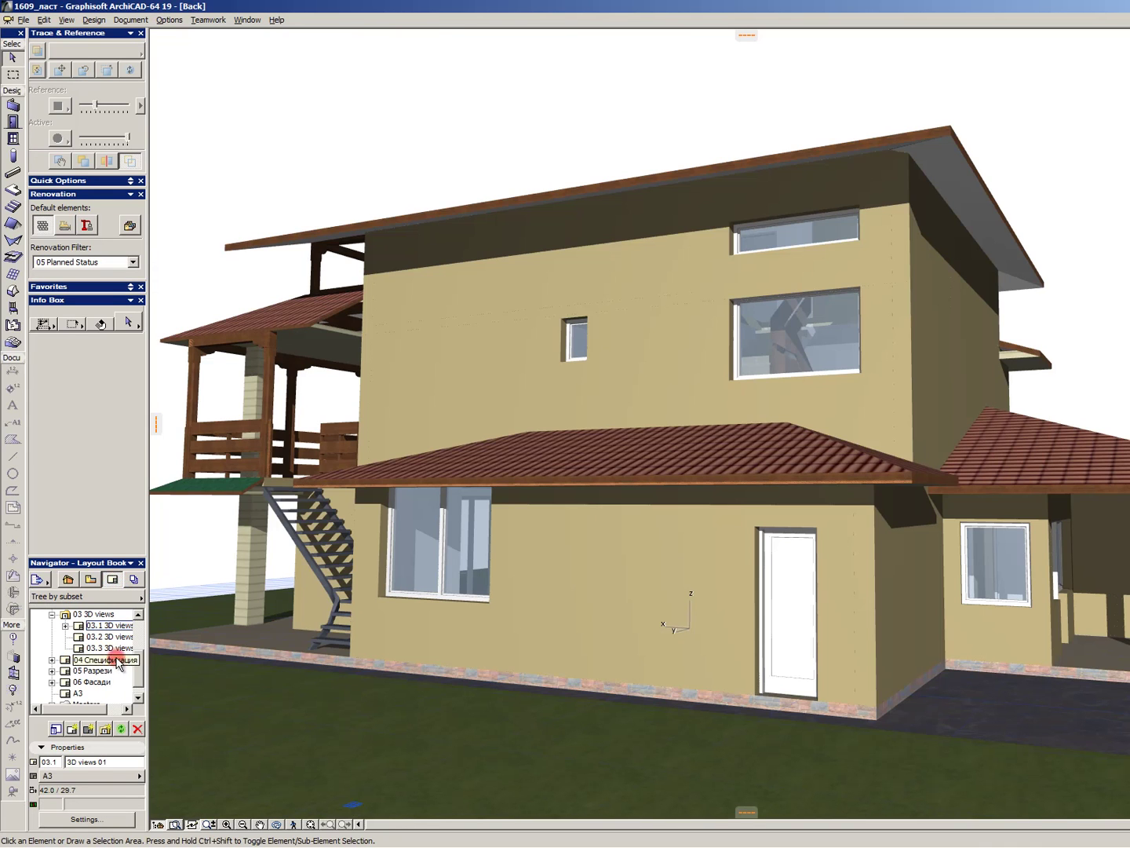
double_click(109, 625)
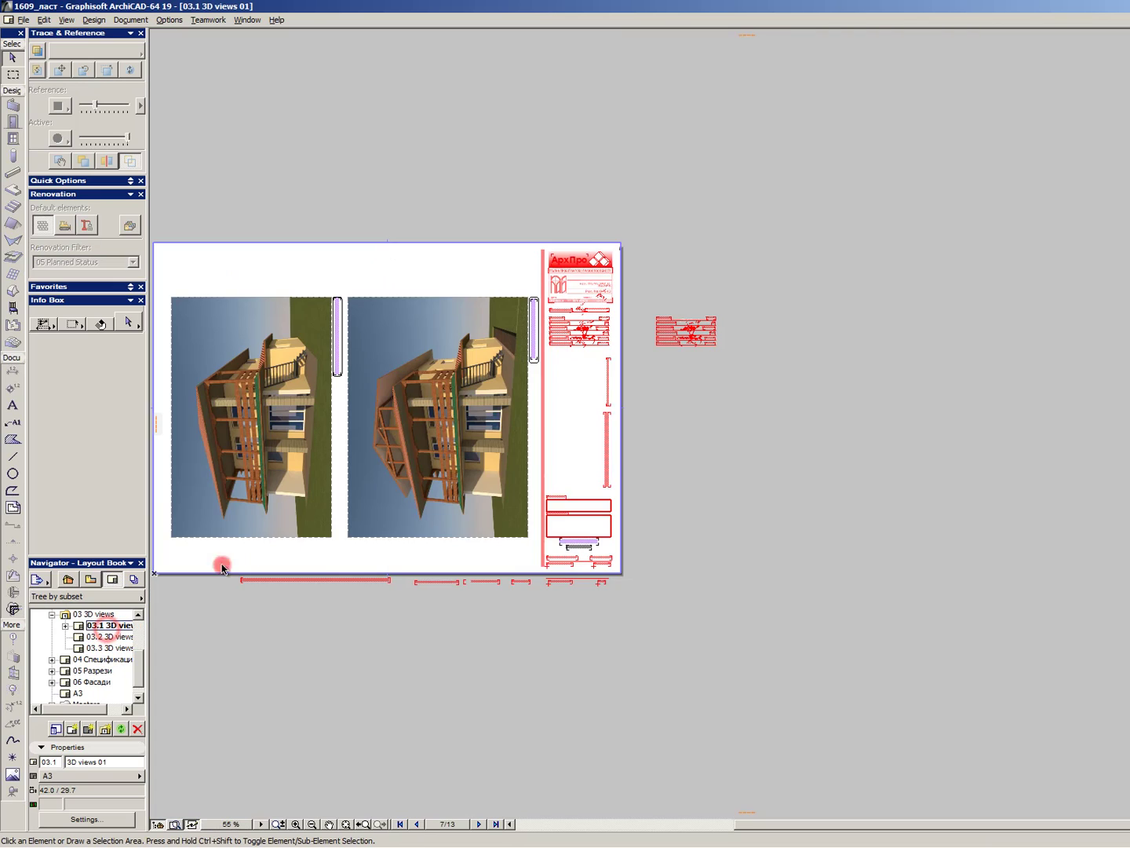
left_click(385, 352)
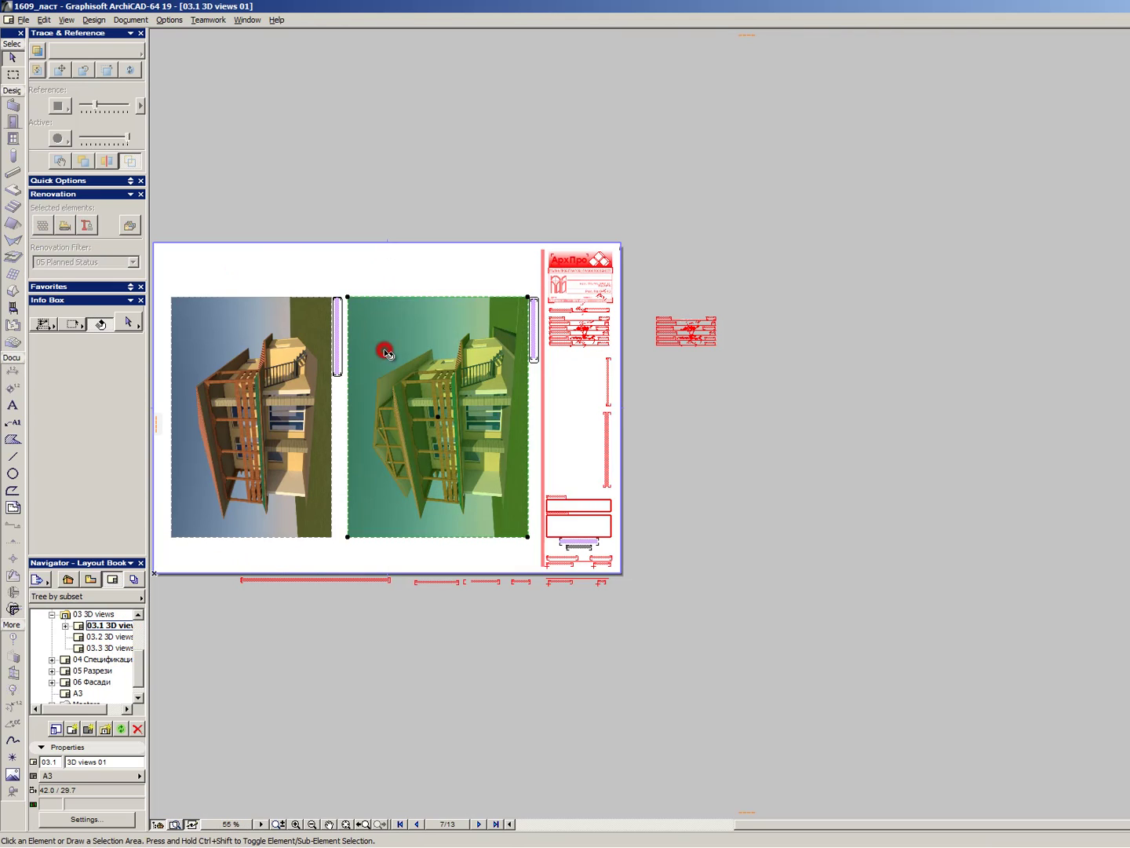
left_click(244, 376, "shift")
mouse_move(421, 363)
left_mouse_down()
mouse_move(407, 95)
mouse_move(416, 93)
left_mouse_up()
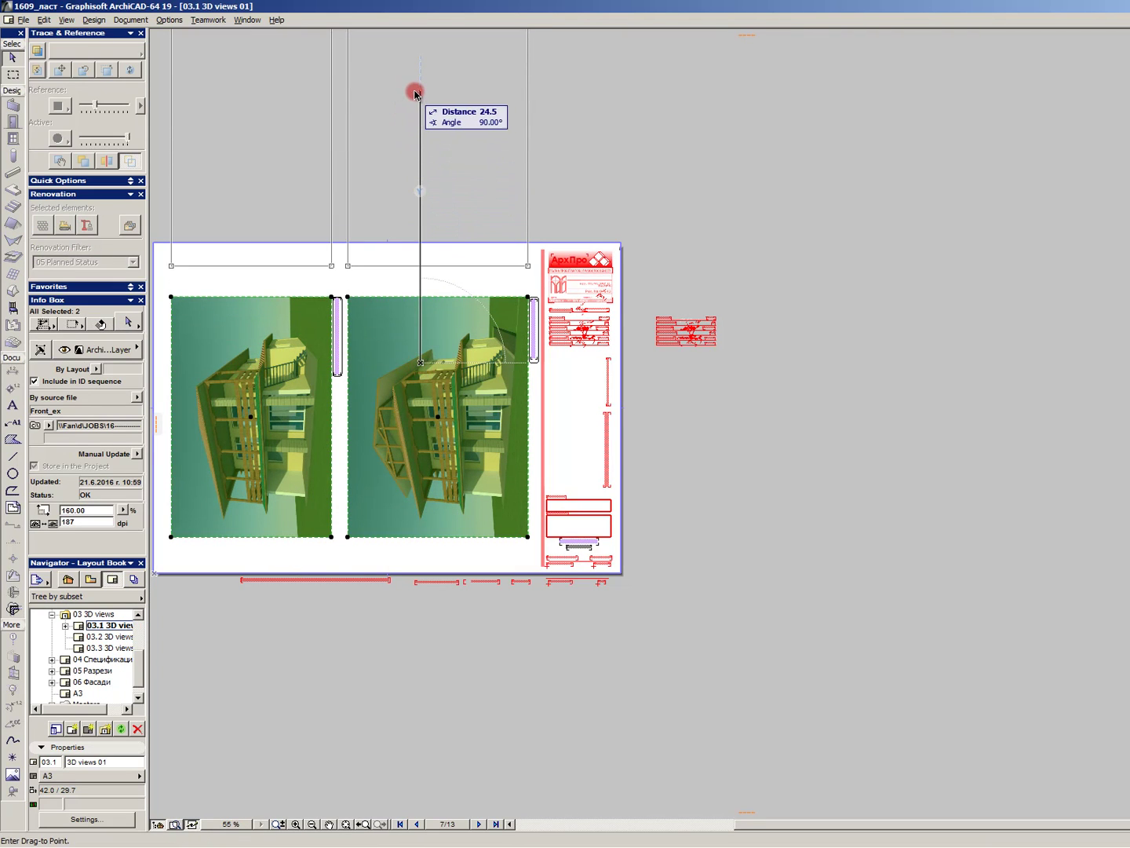
type("30")
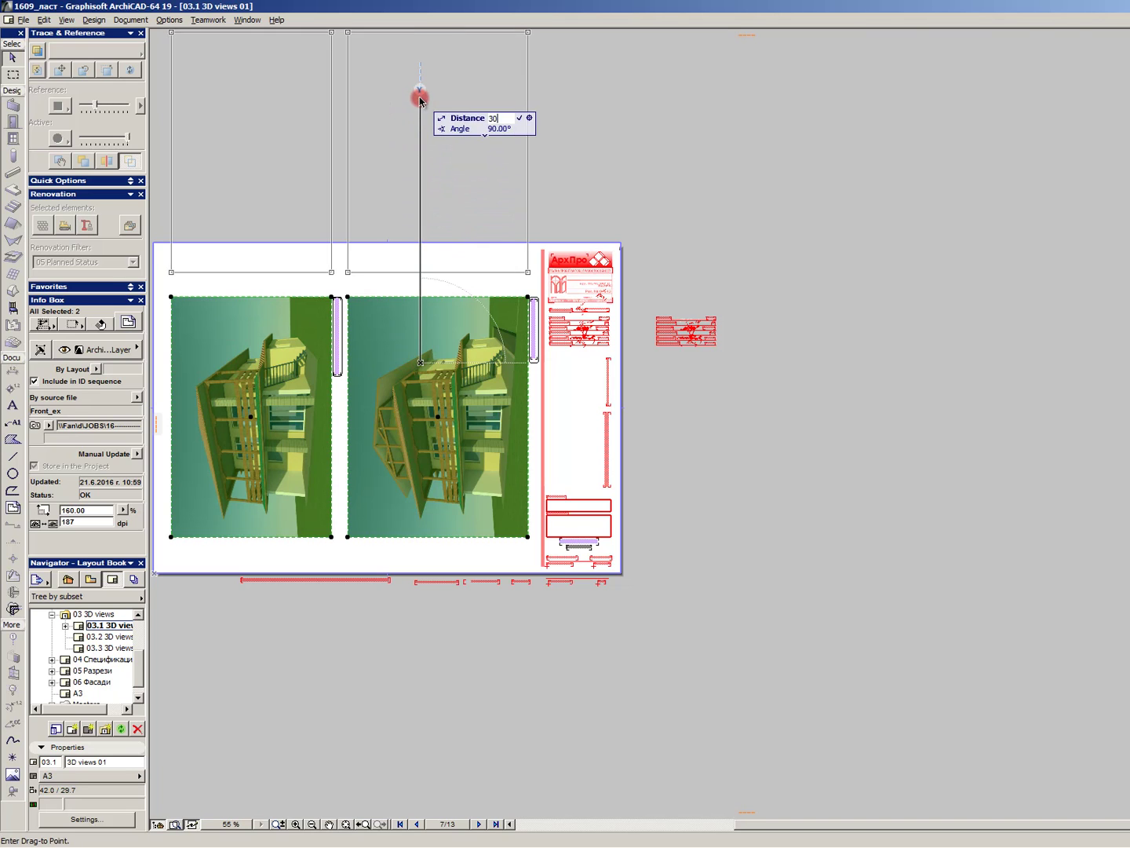
key("Return")
left_click(673, 180)
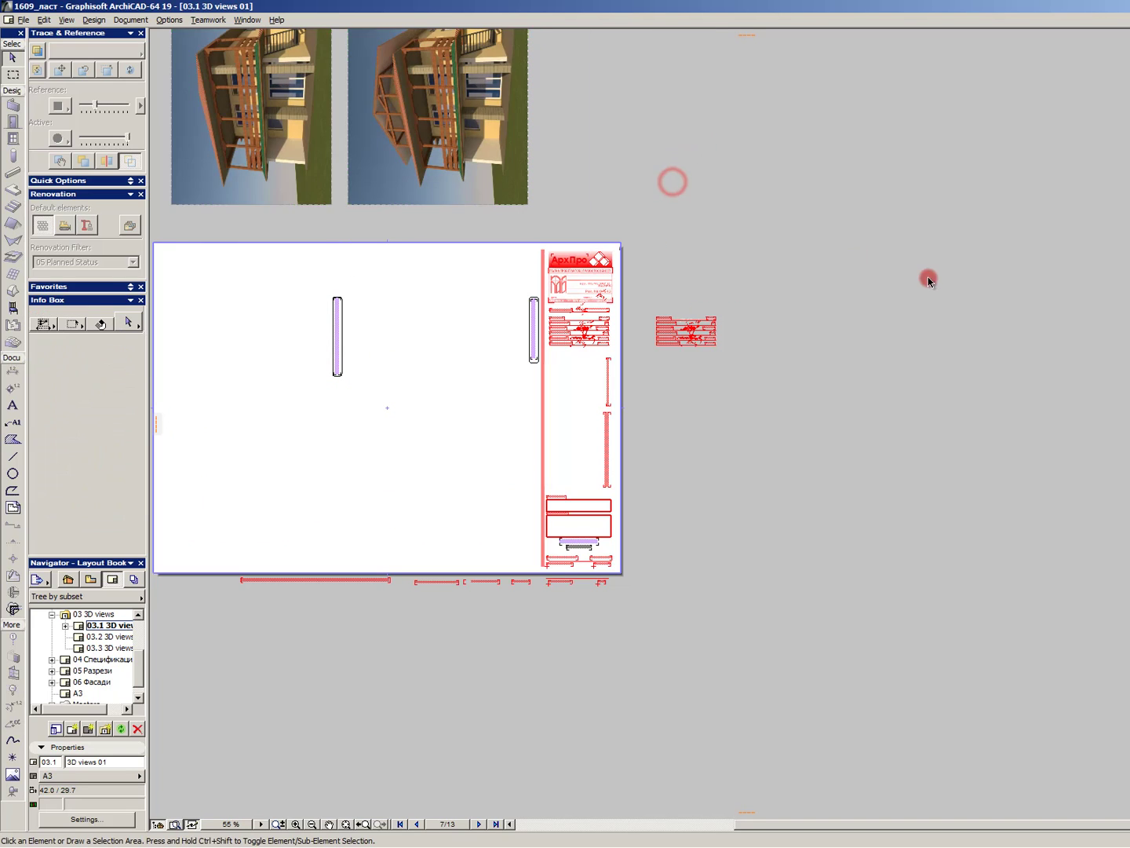
- Place the Front views from "3D view - render E" and "3D view - render P" side by side on the layout sheet
scroll(929, 279, "down", 4)
scroll(705, 220, "up", 3)
left_click(90, 581)
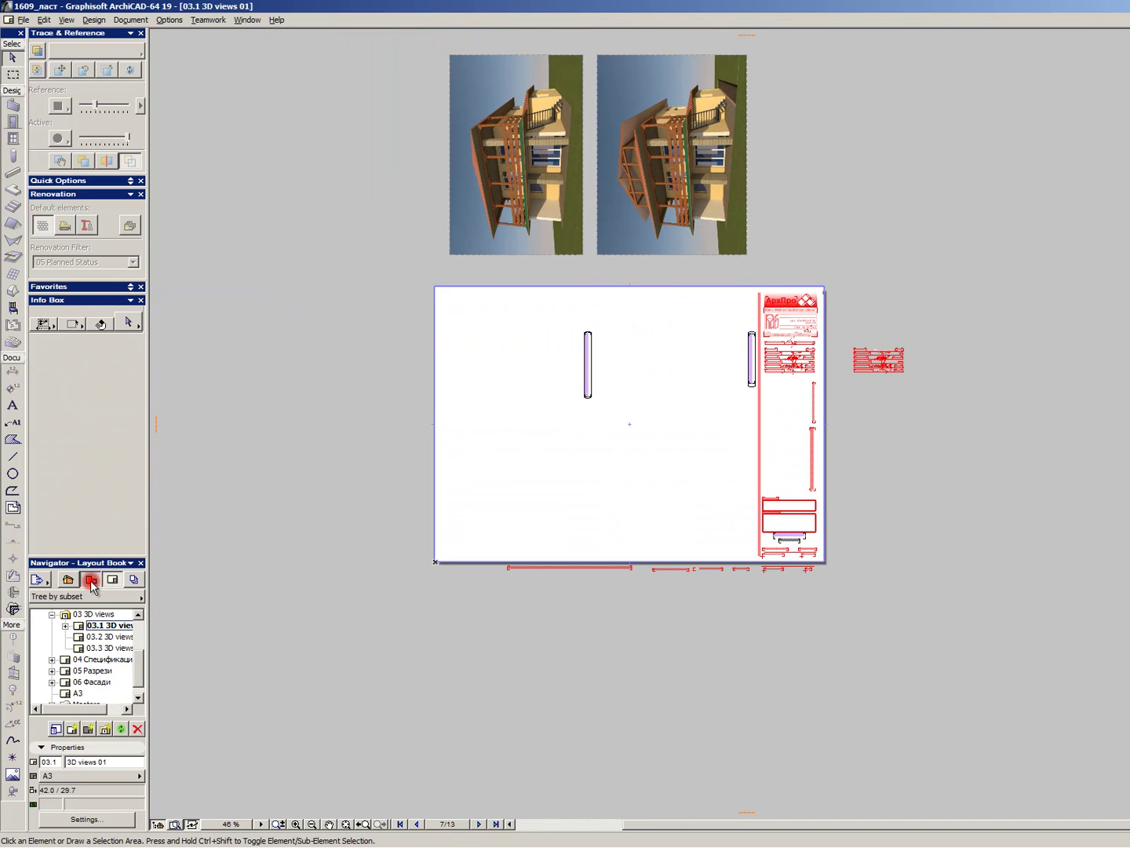
left_click(95, 674)
left_click_drag(92, 627, 498, 437)
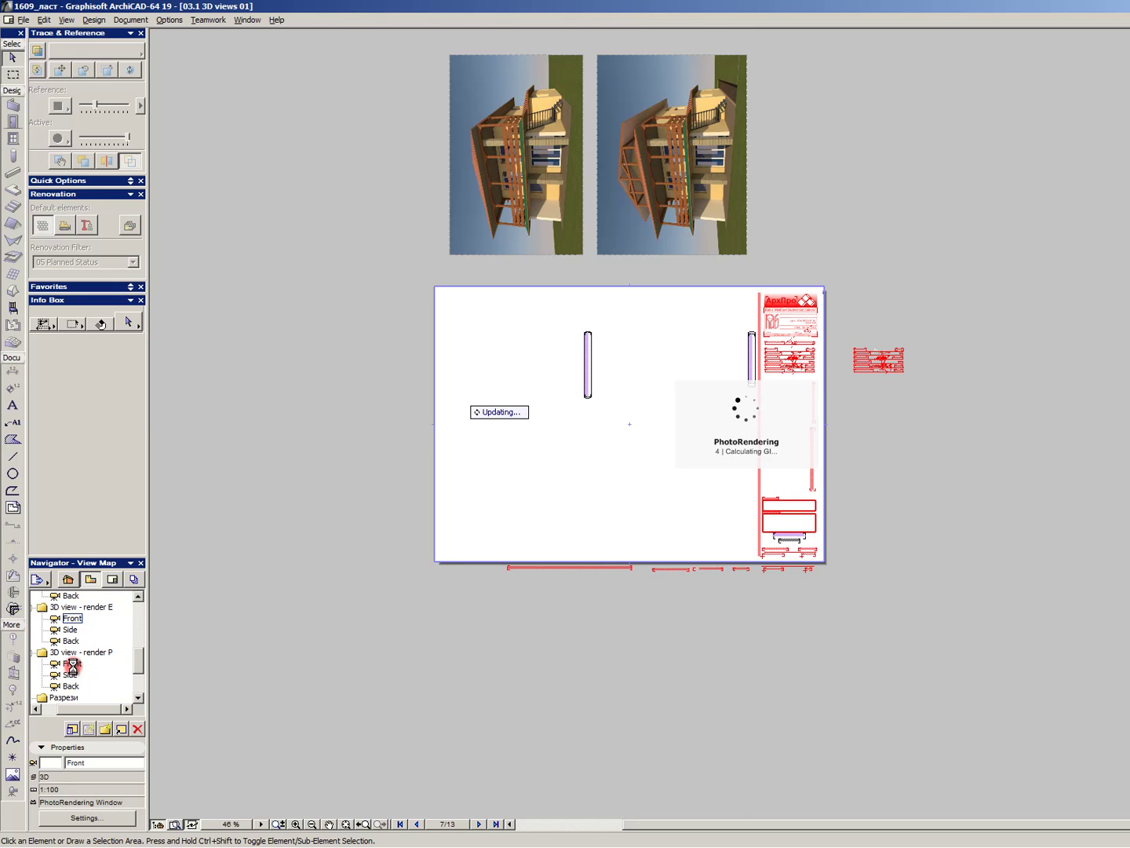
key("F9")
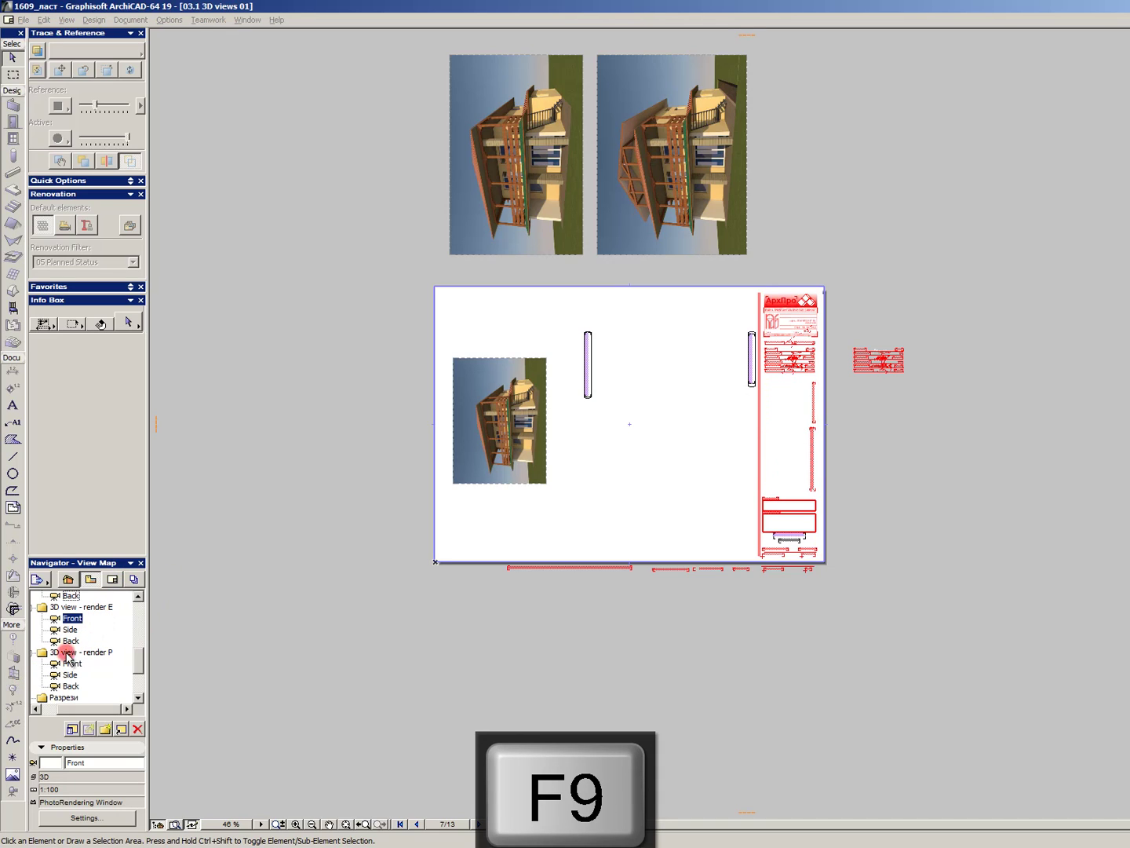
left_click_drag(59, 667, 660, 442)
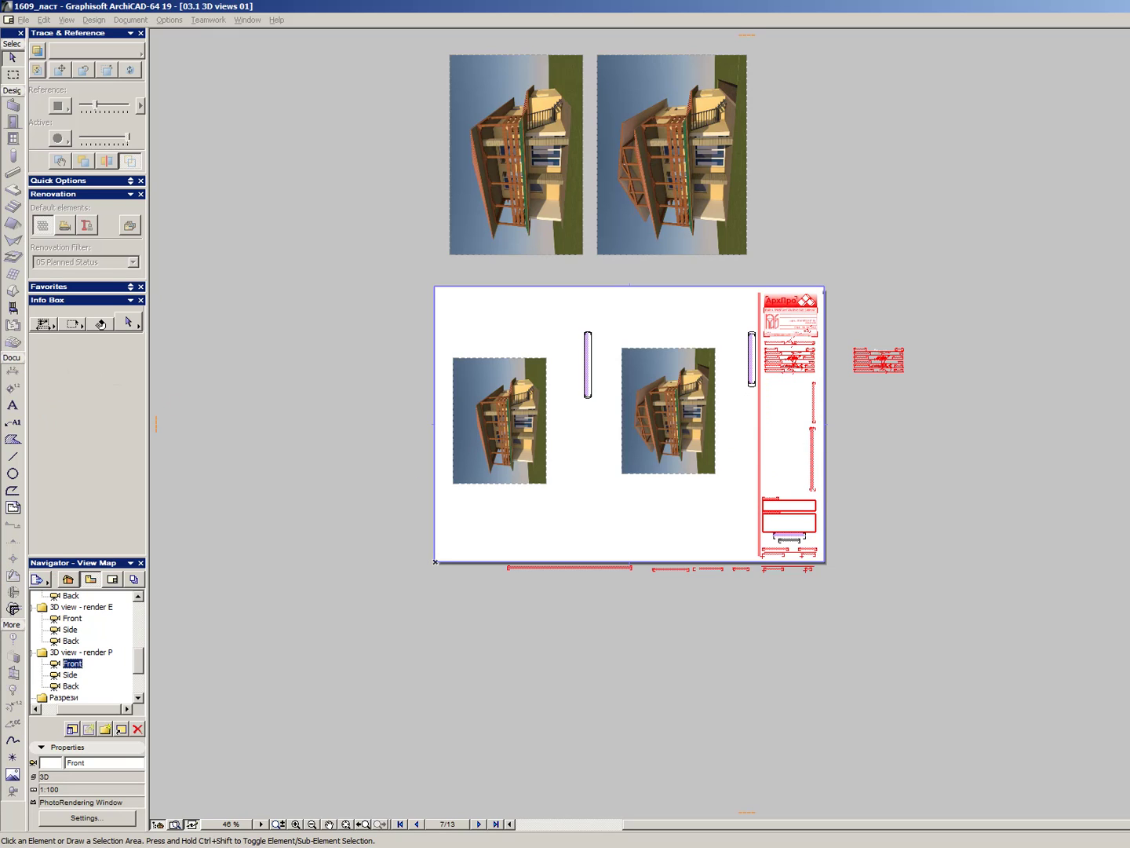
- Set the drawing scale of both newly placed Front views on the sheet to 160%, matching the old renderings above
left_click(351, 505)
left_click_drag(511, 421, 528, 224)
left_click(644, 222, "shift")
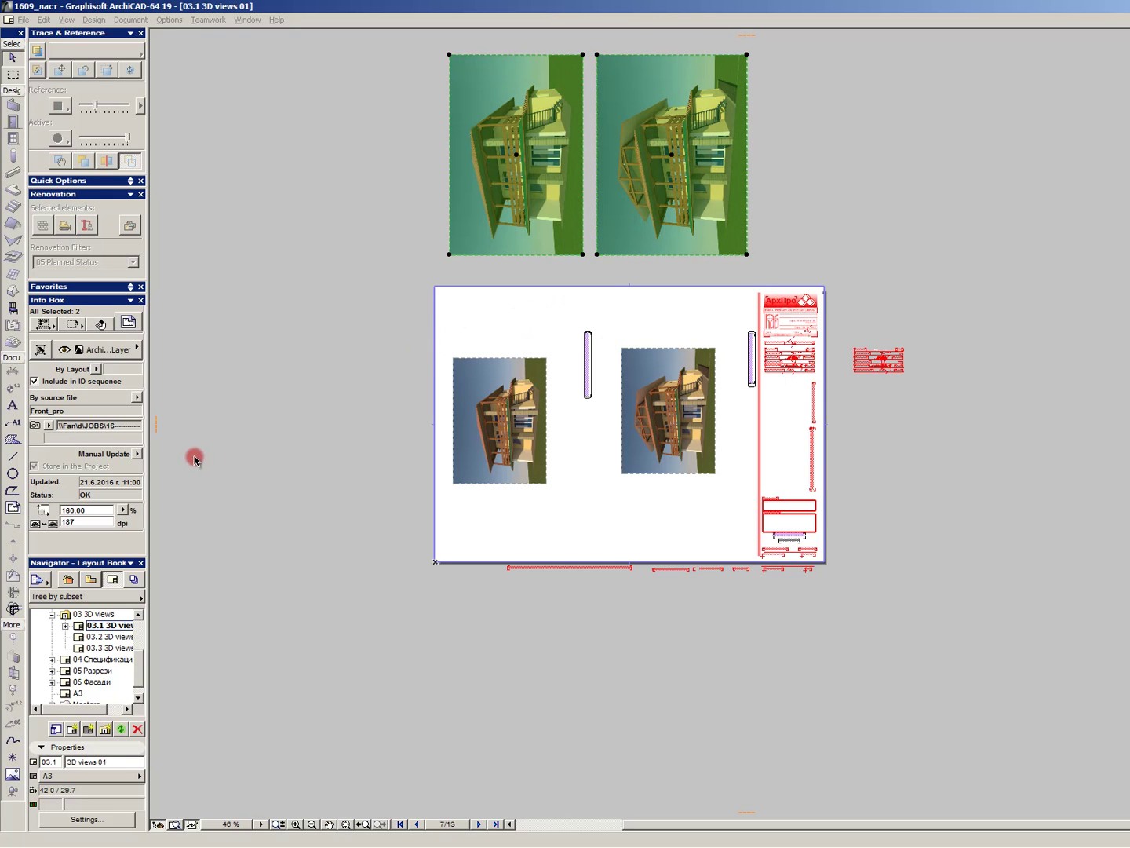
left_click(541, 414)
left_click(499, 420)
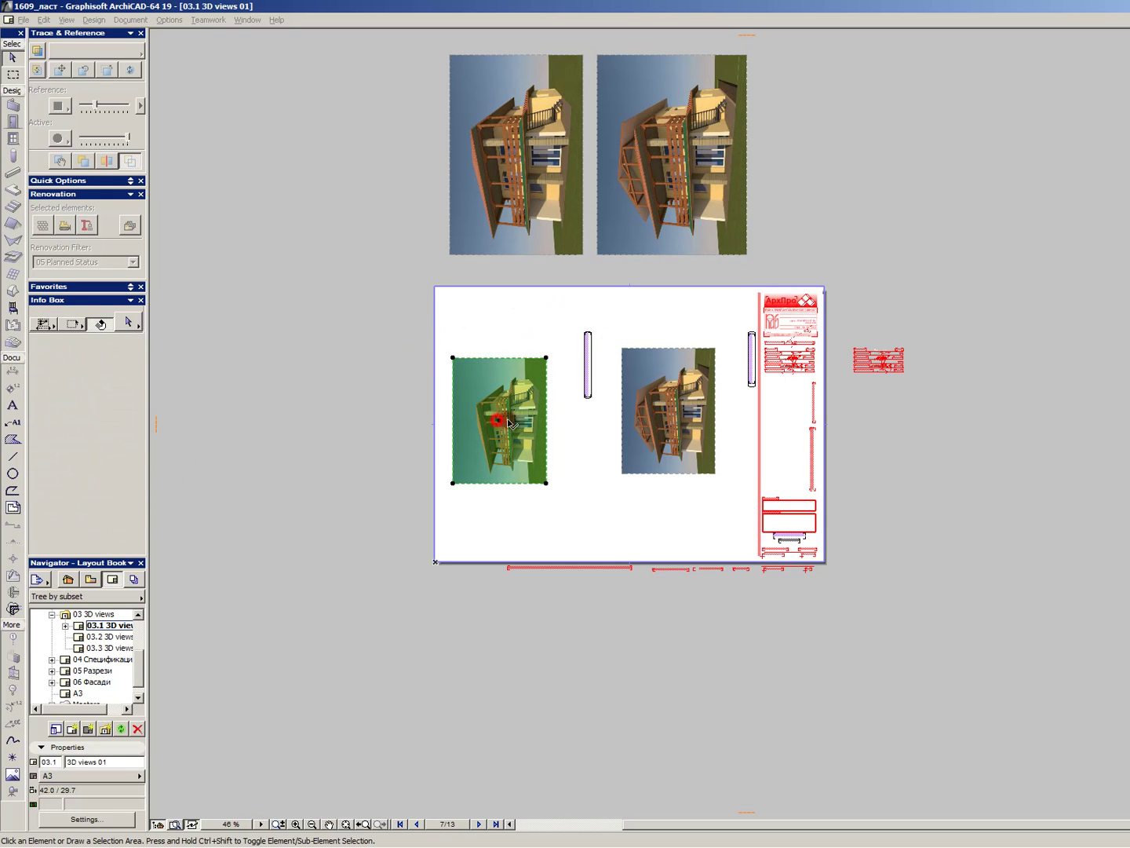
left_click(682, 432, "shift")
left_click(93, 511)
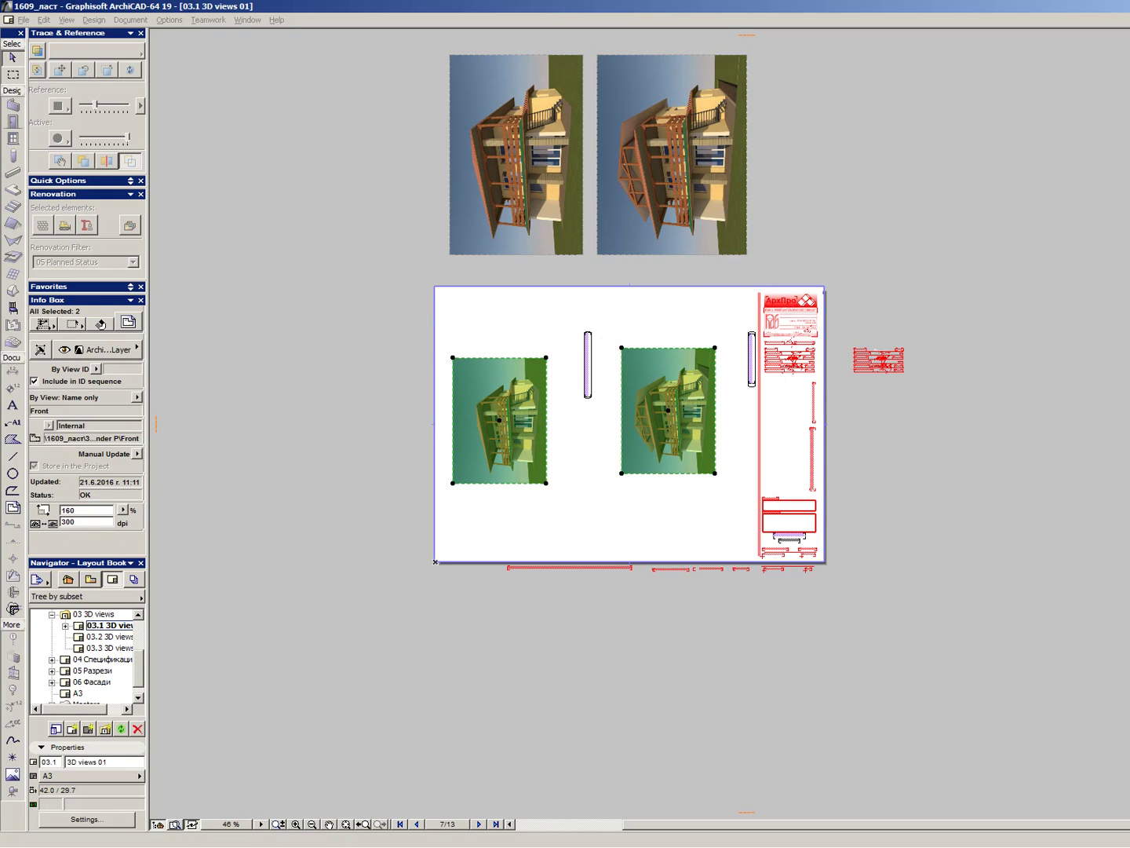
key("Return")
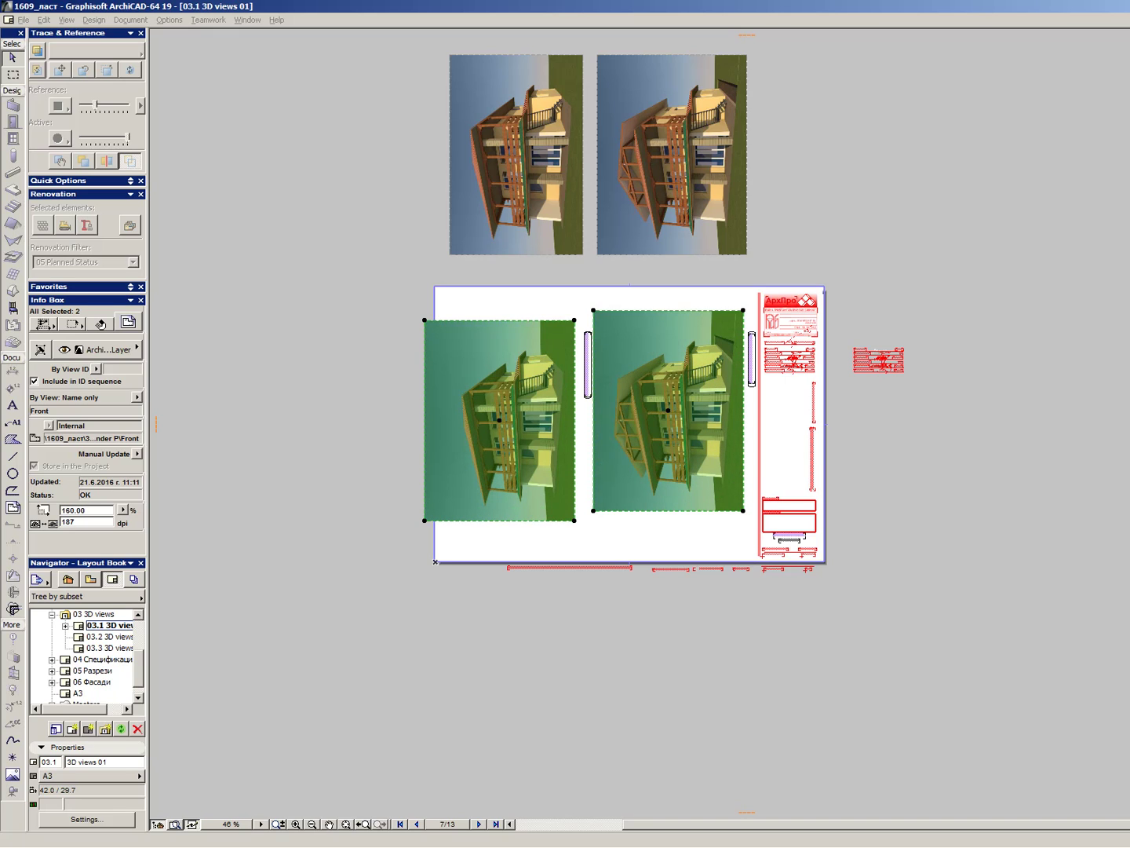
- Move the render E Front view horizontally so its right edge lines up with the old existing-state rendering above the sheet
left_click(568, 316)
left_click(575, 320)
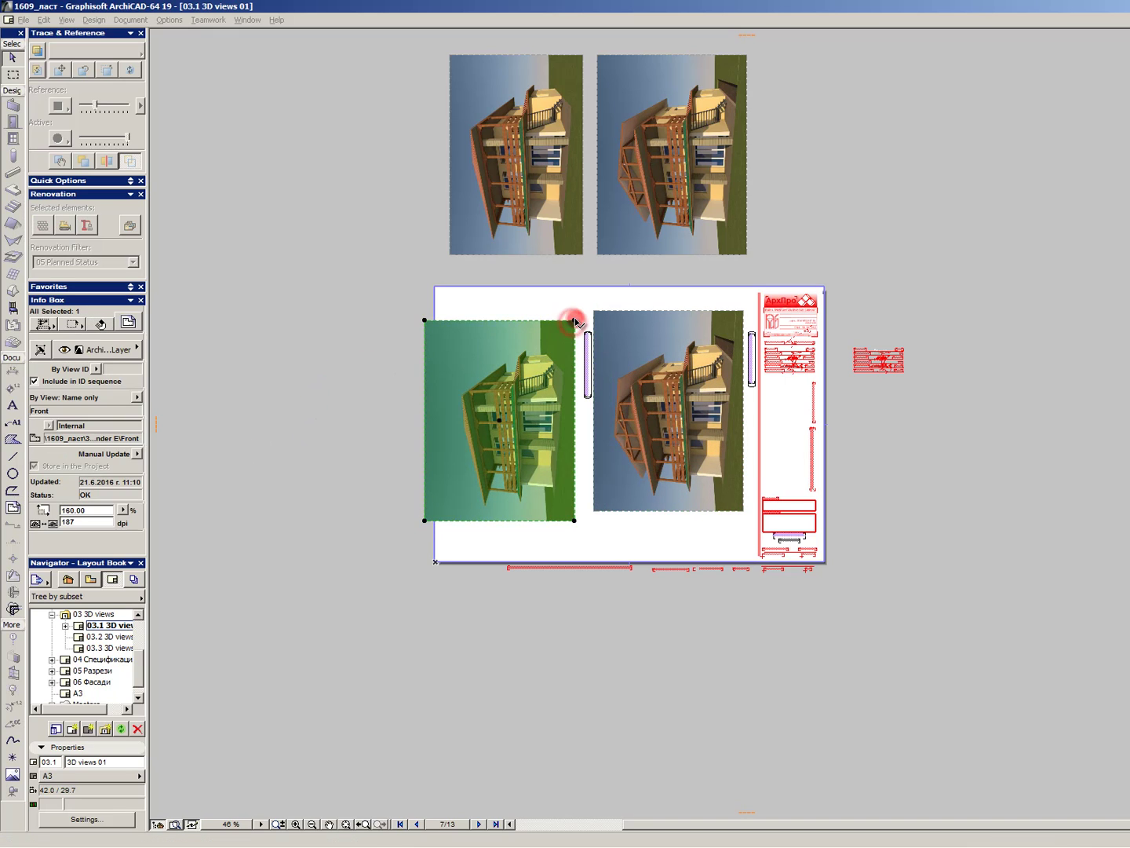
left_click(575, 321)
left_click(583, 255)
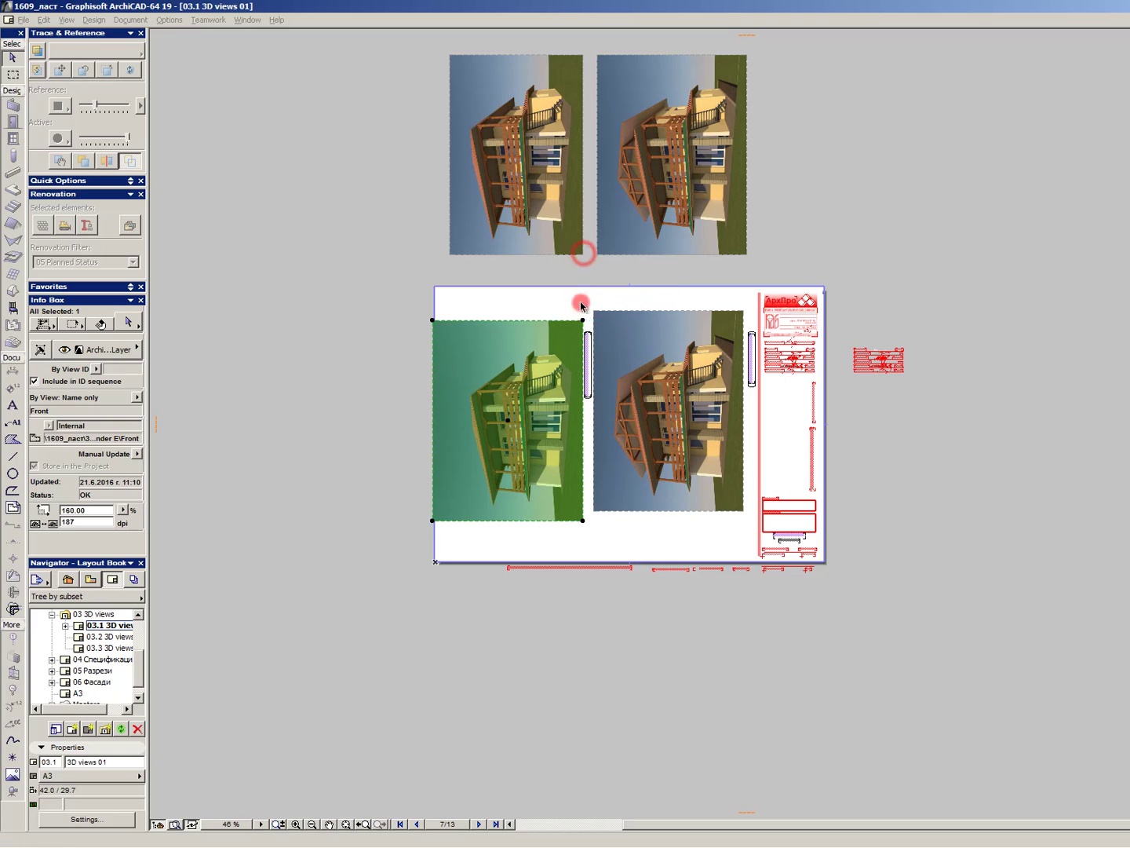
left_click(582, 321)
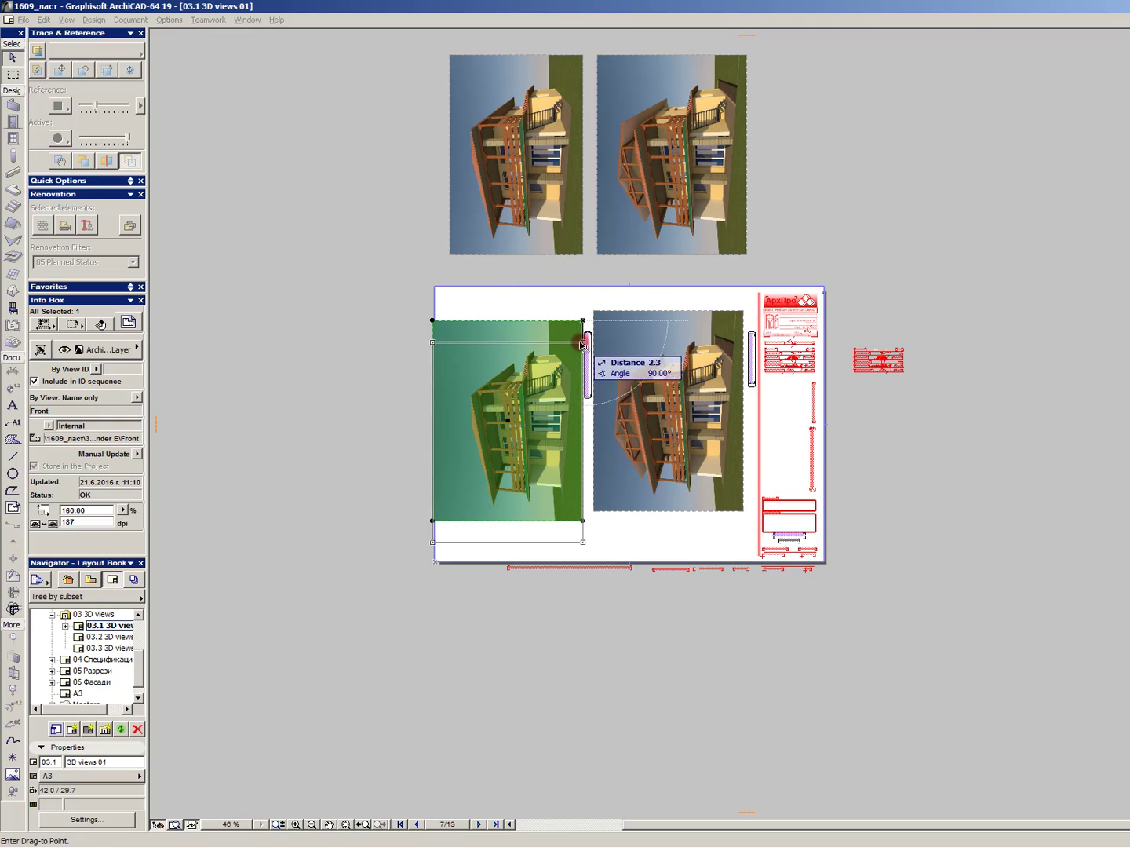
left_click(581, 340)
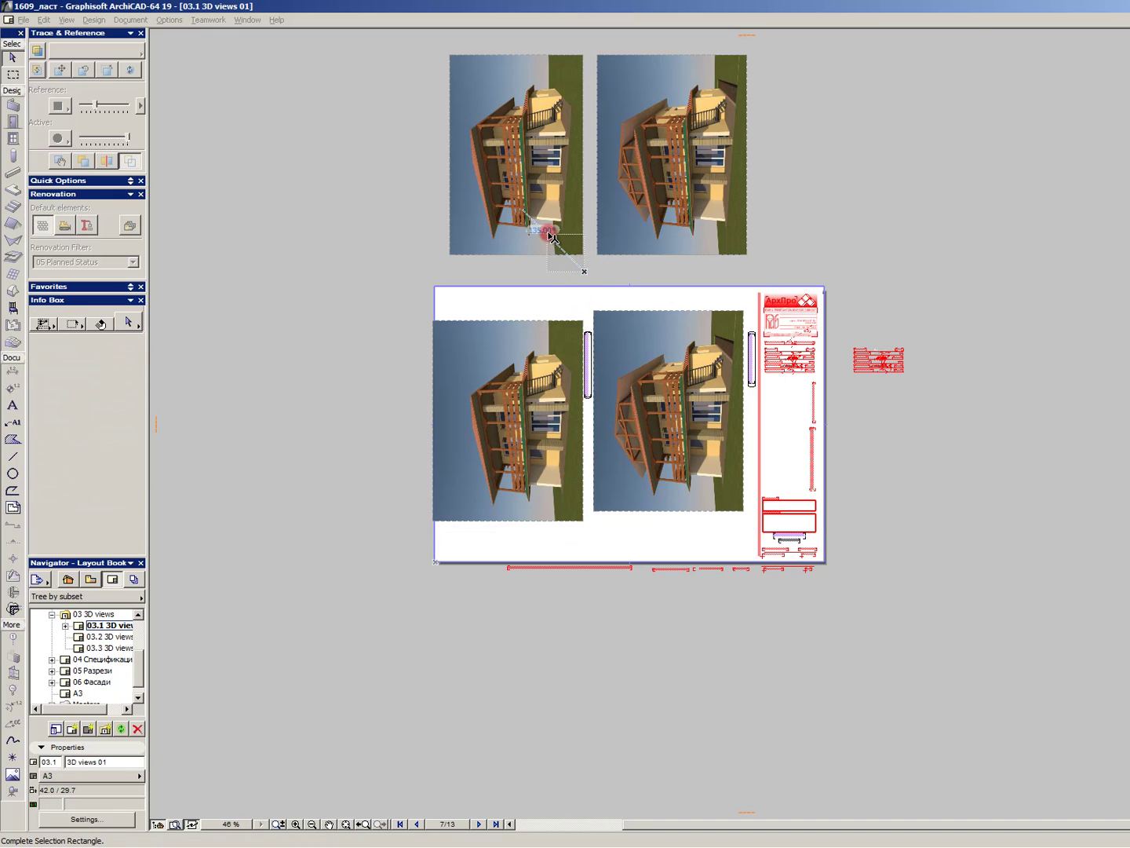
- Move the old Front_ex rendering straight down onto the sheet, behind the render E Front view
left_click(545, 243)
left_click(551, 271)
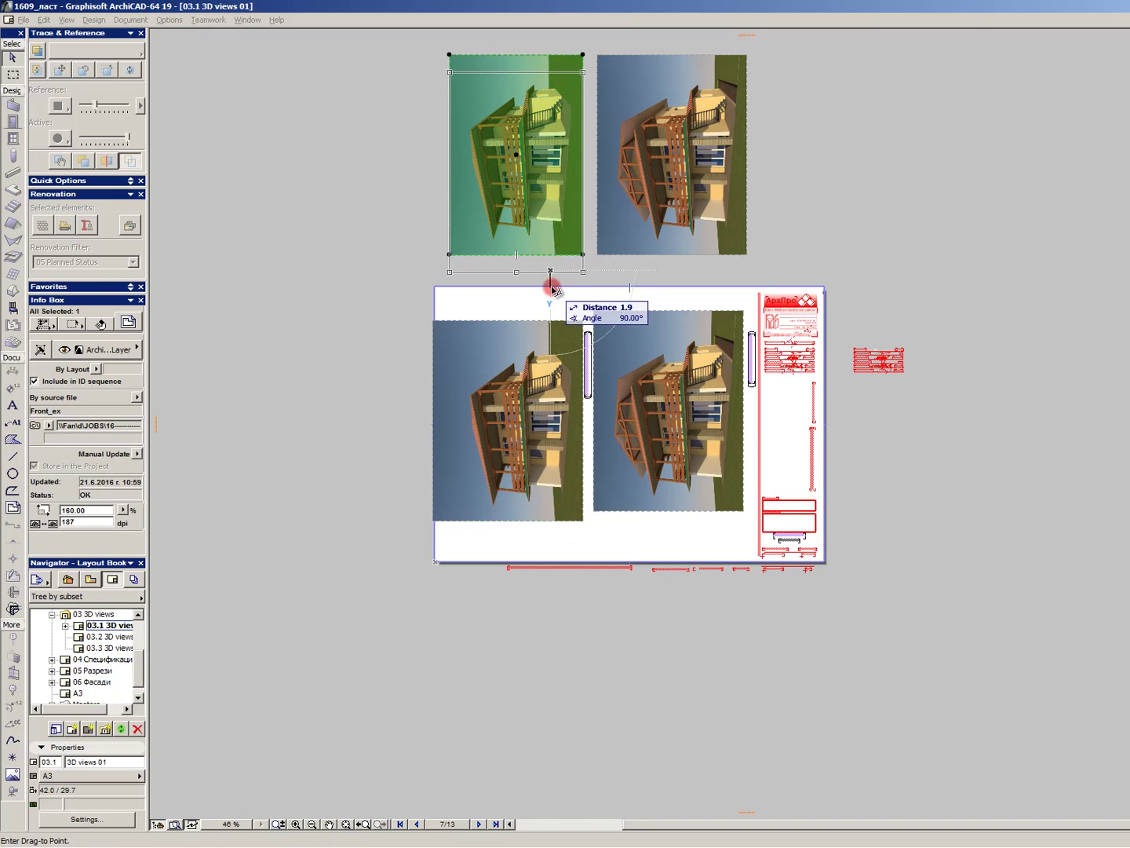
left_click(550, 546)
key("Escape")
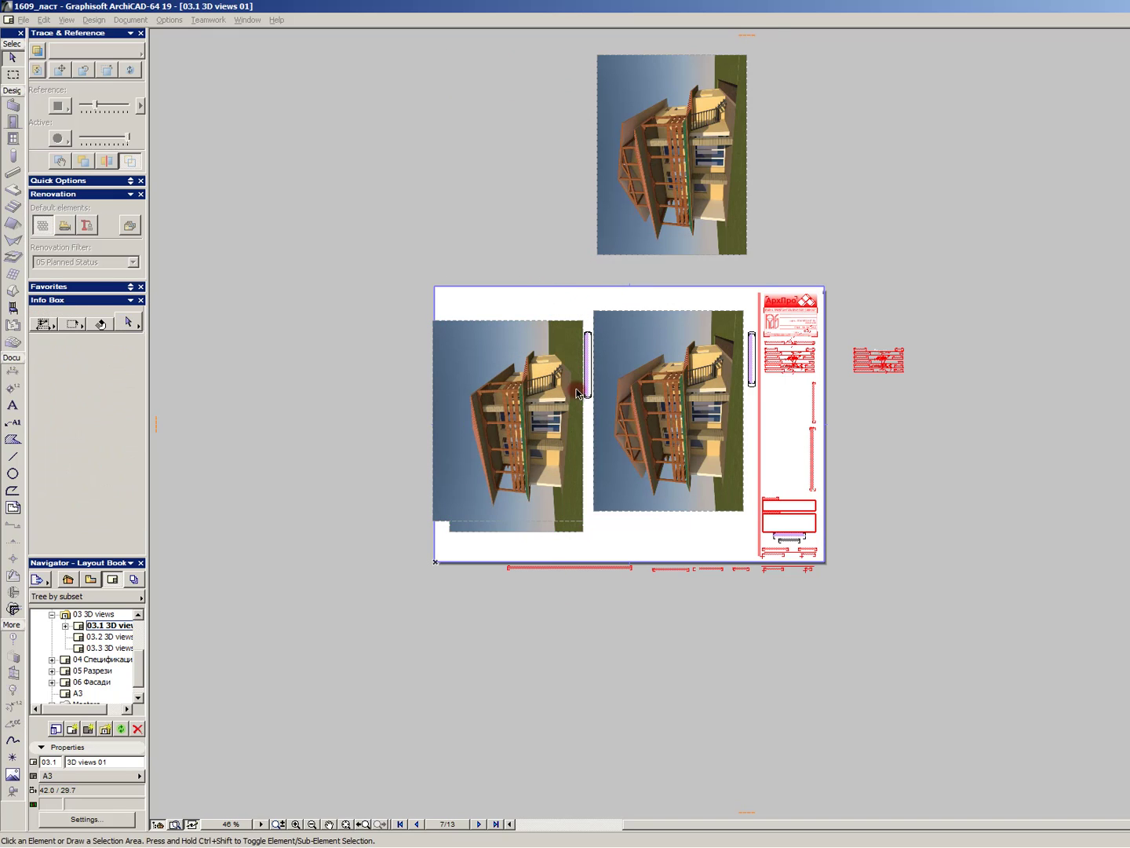
- Align the render E Front view with the old rendering's top right corner and crop its left edge to the old rendering's edge
scroll(585, 308, "up", 2)
left_click(577, 323)
left_click(582, 326)
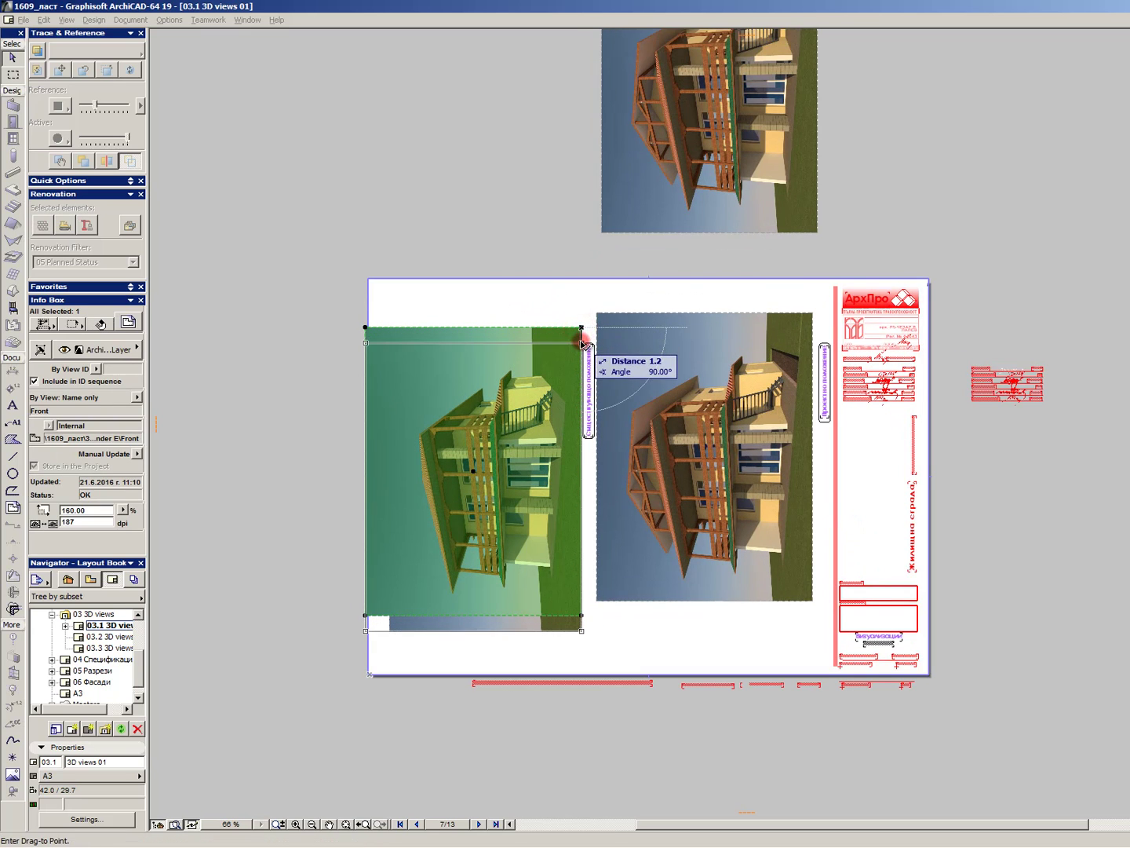
left_click(582, 343)
left_click(369, 445)
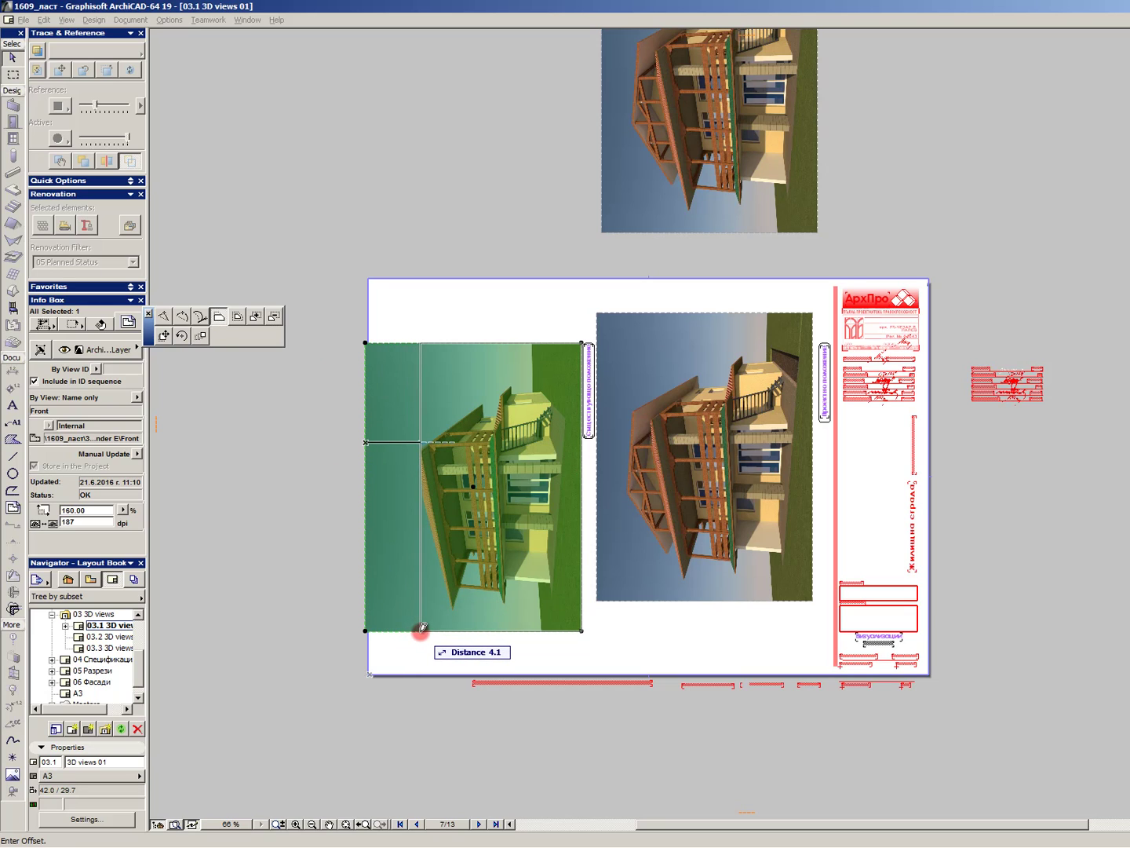
left_click(392, 628)
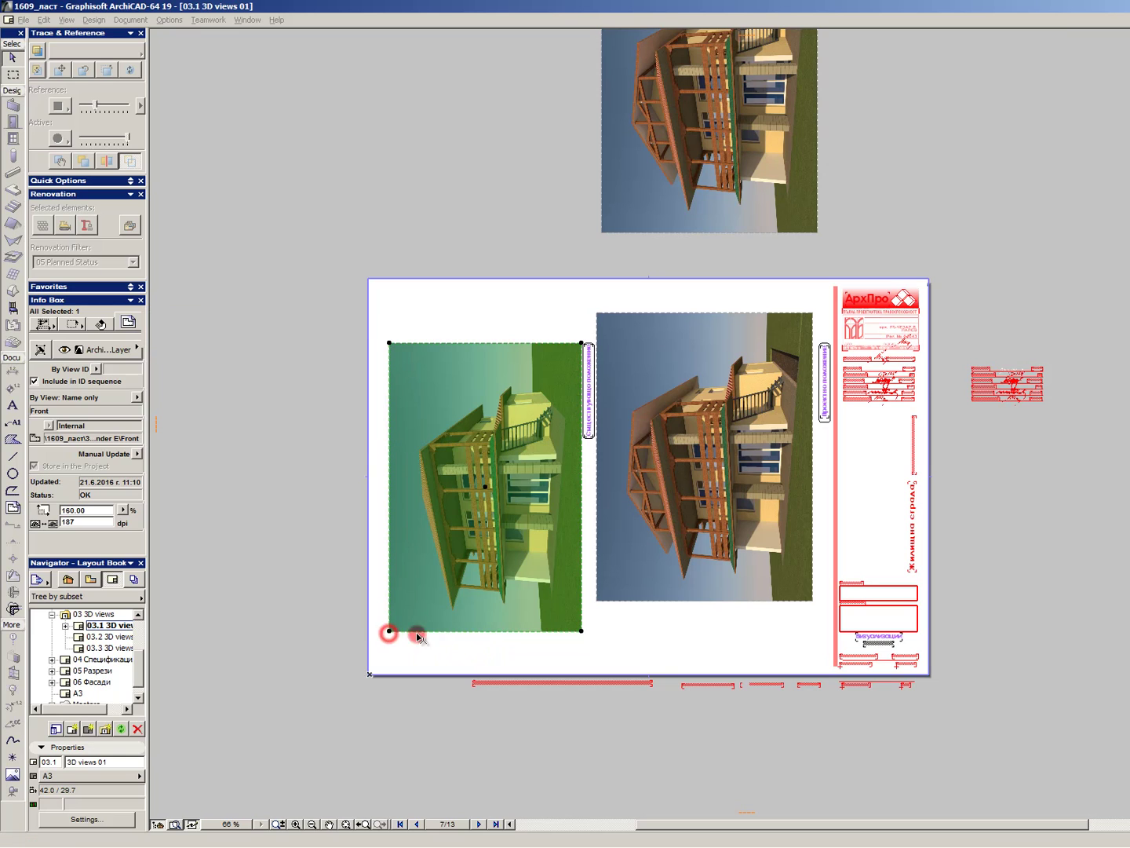
- Move the render E Front view up by 2 and move the old Front_ex rendering straight up off the sheet
key("ctrl+shift+d")
left_click(430, 354)
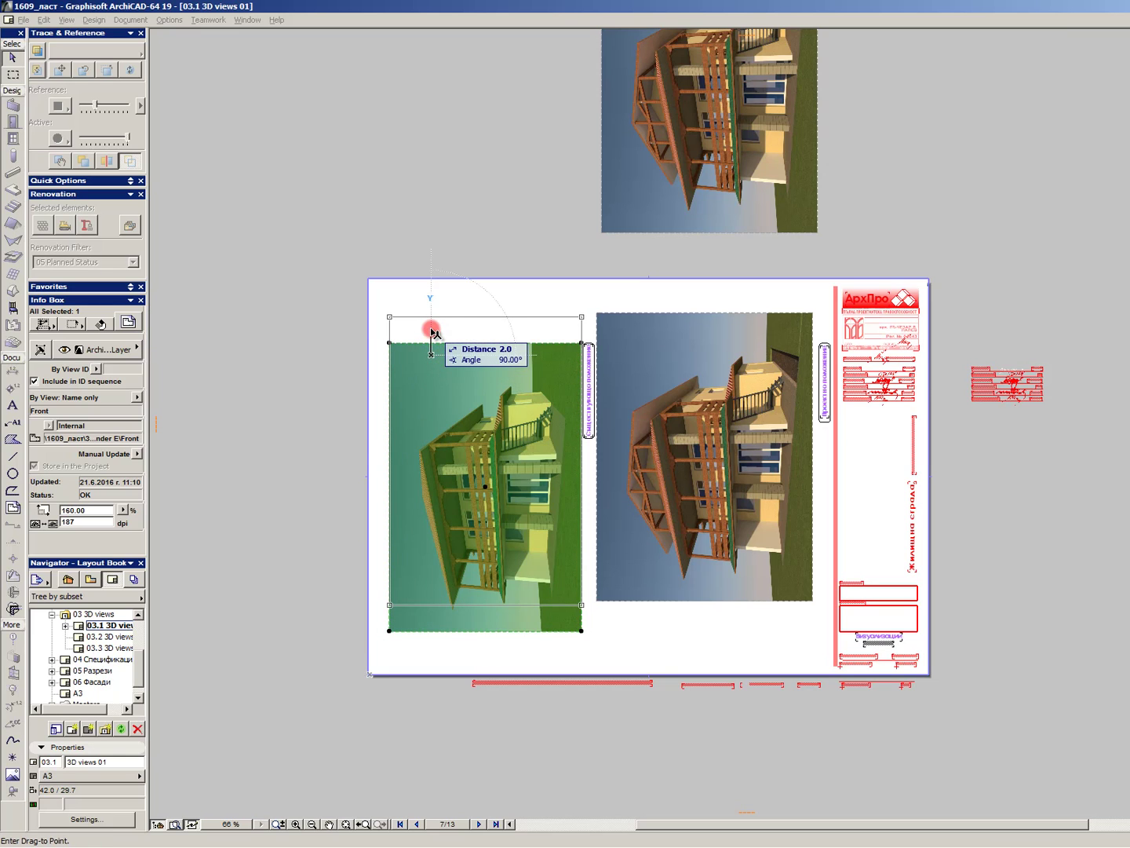
type("2")
key("Return")
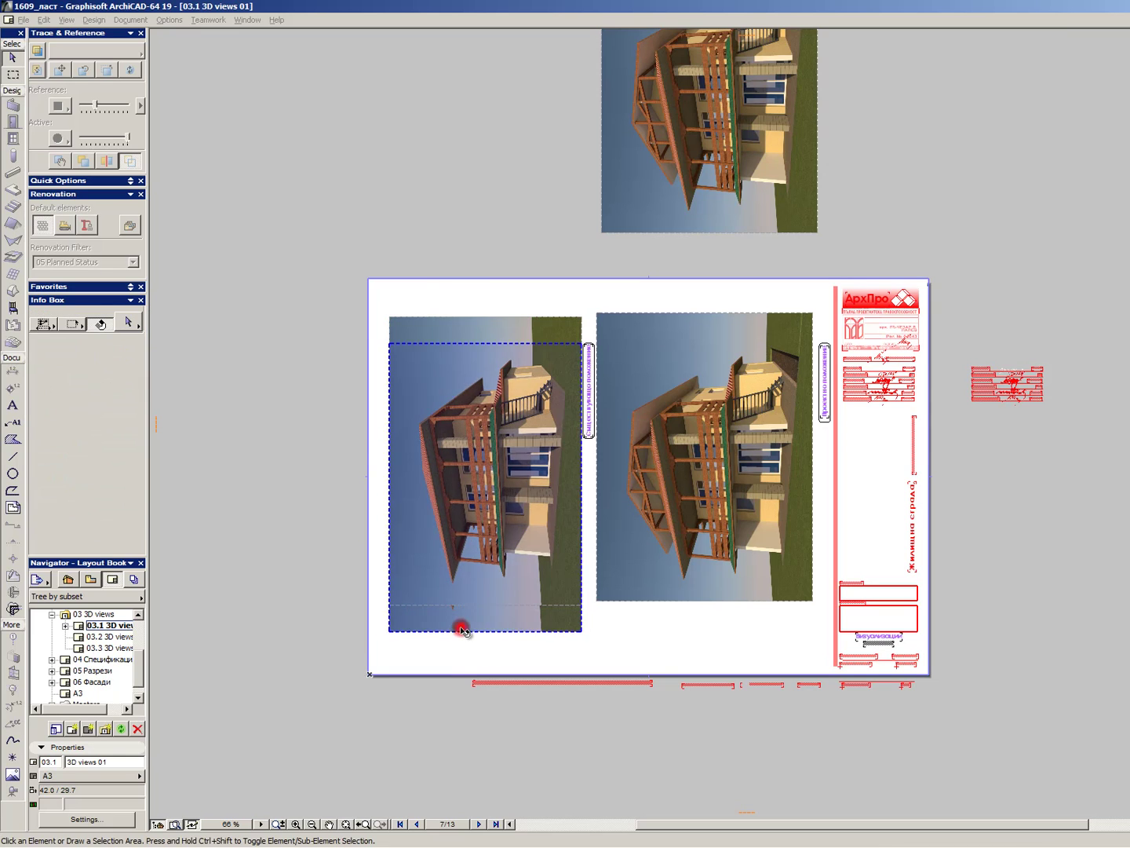
left_click(459, 628)
mouse_move(461, 626)
left_mouse_down()
mouse_move(413, 287)
mouse_move(460, 278)
left_mouse_up()
key("Return")
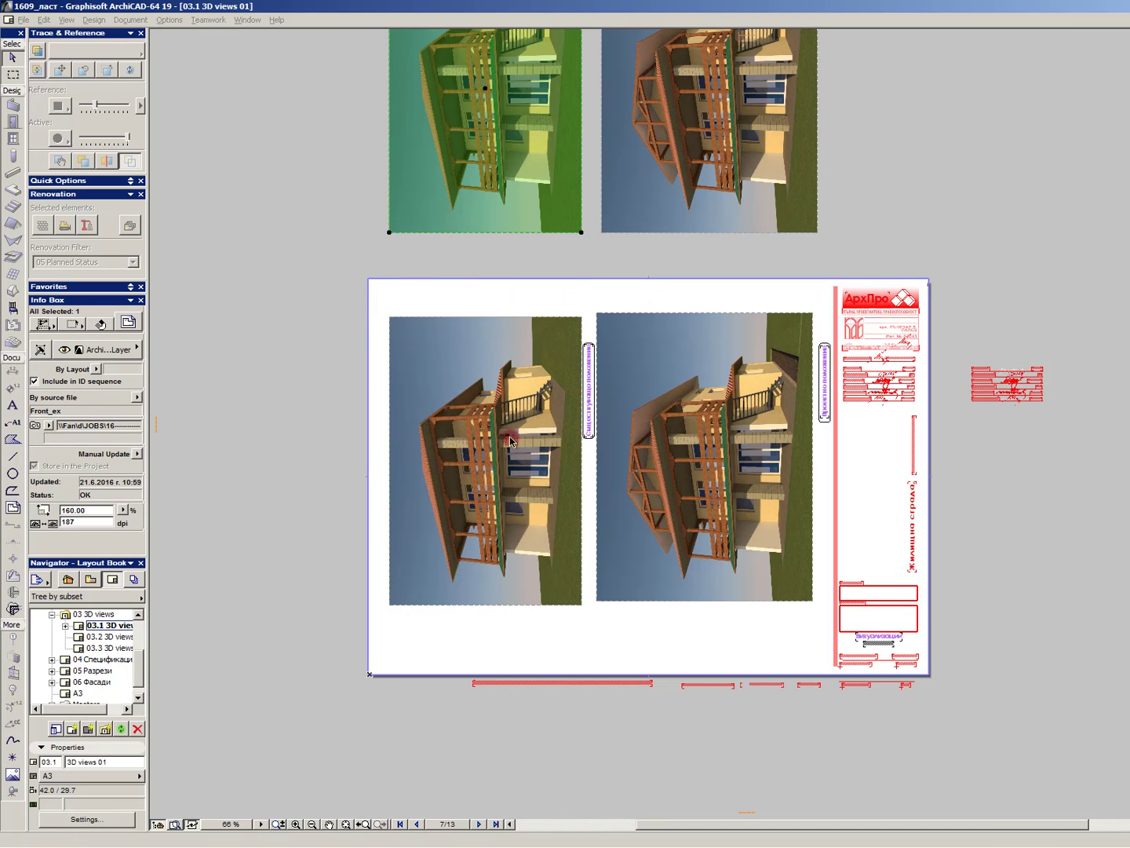
- Move the render E Front view straight down by 2
key("Escape")
left_click(478, 358)
key("ctrl+d")
left_click(478, 251)
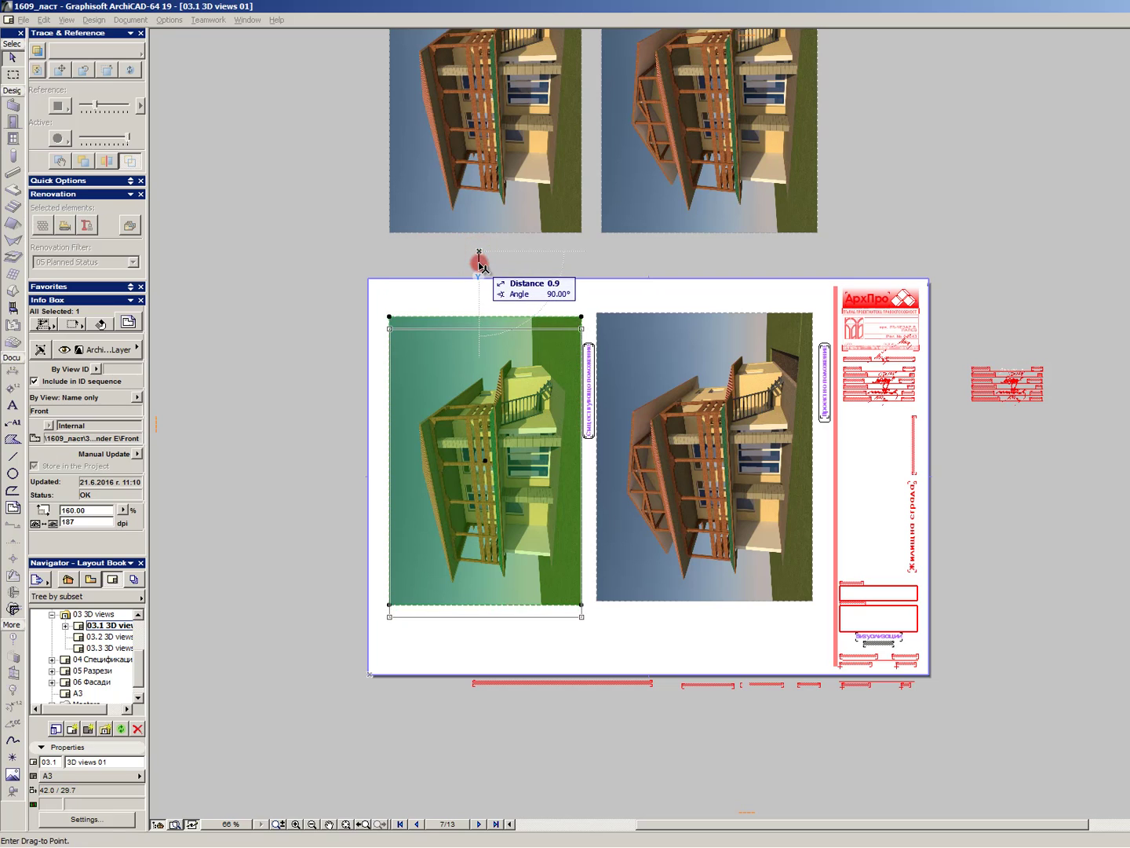
type("2")
key("Return")
key("Escape")
- Transfer the render E view's settings to the render P Front view and move that view straight down, level with the render E view's top edge
left_click(687, 351)
key("Escape")
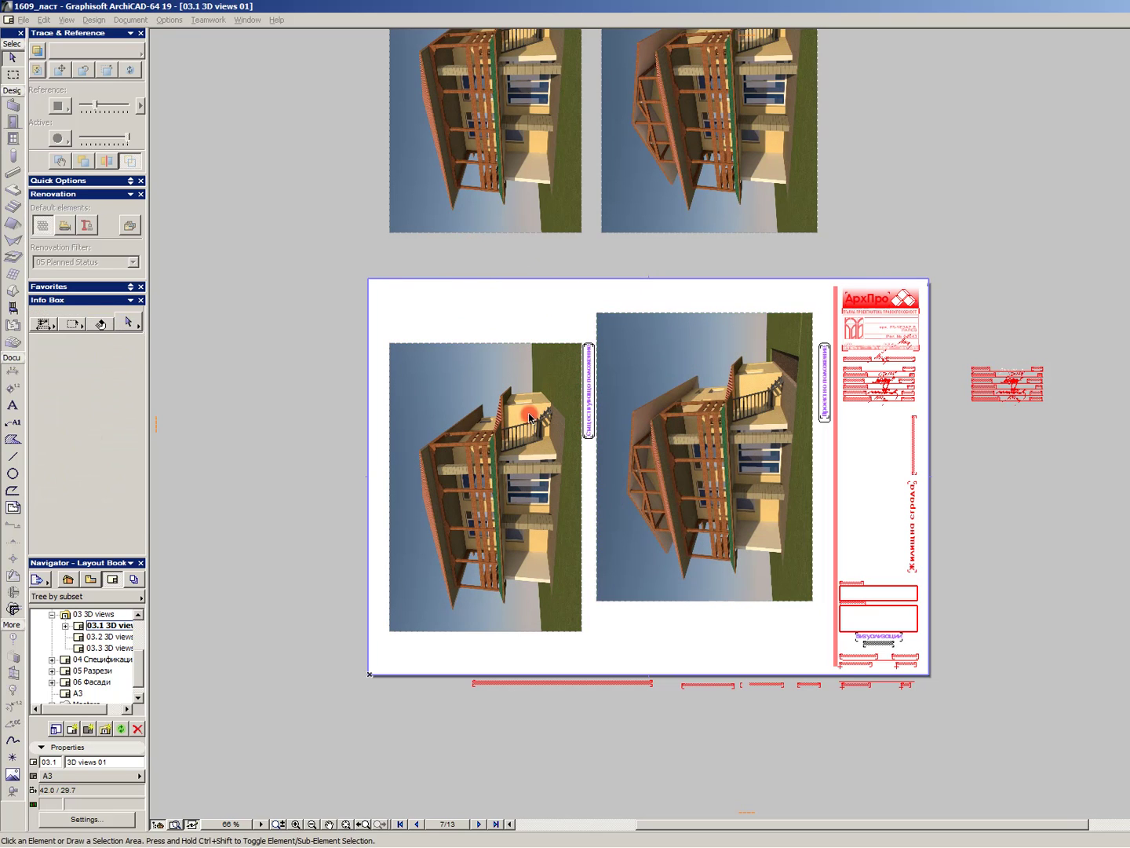
left_click(471, 417, "alt")
left_click(696, 415, "ctrl+alt")
key("Escape")
left_click(687, 369)
key("ctrl+d")
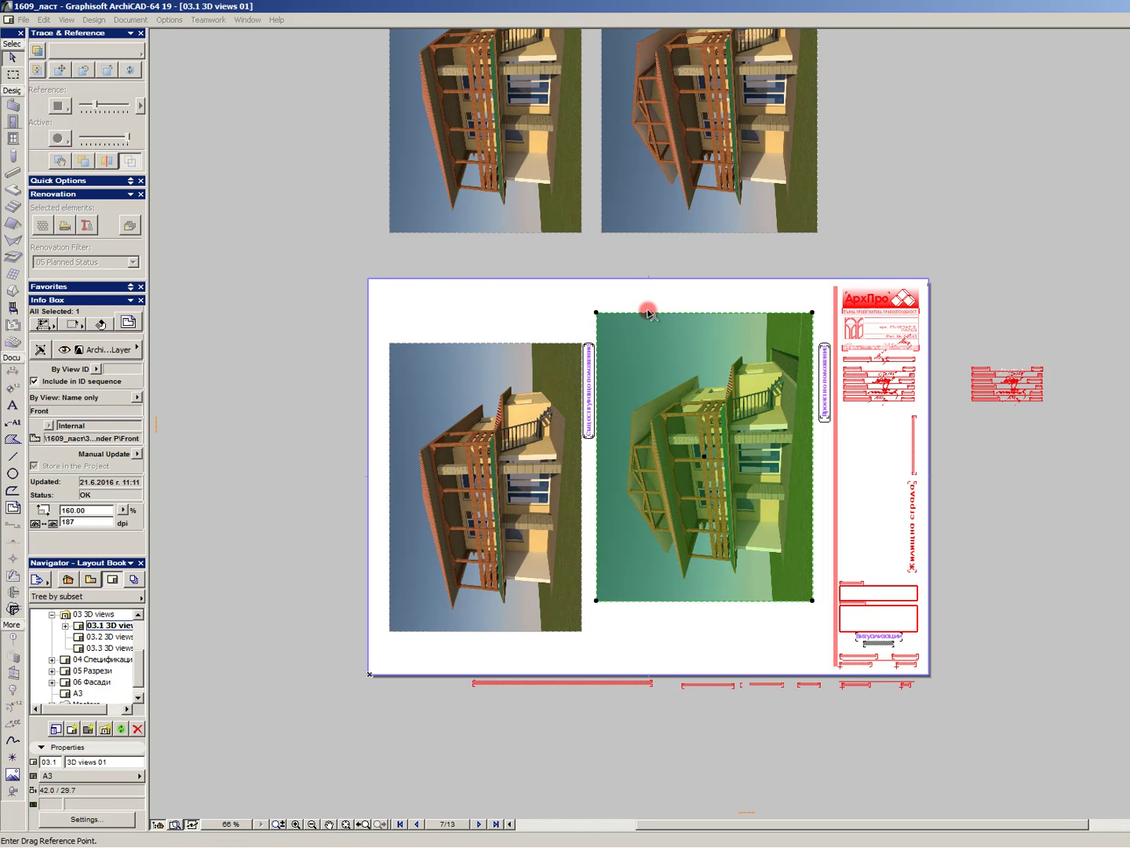
left_click(648, 313)
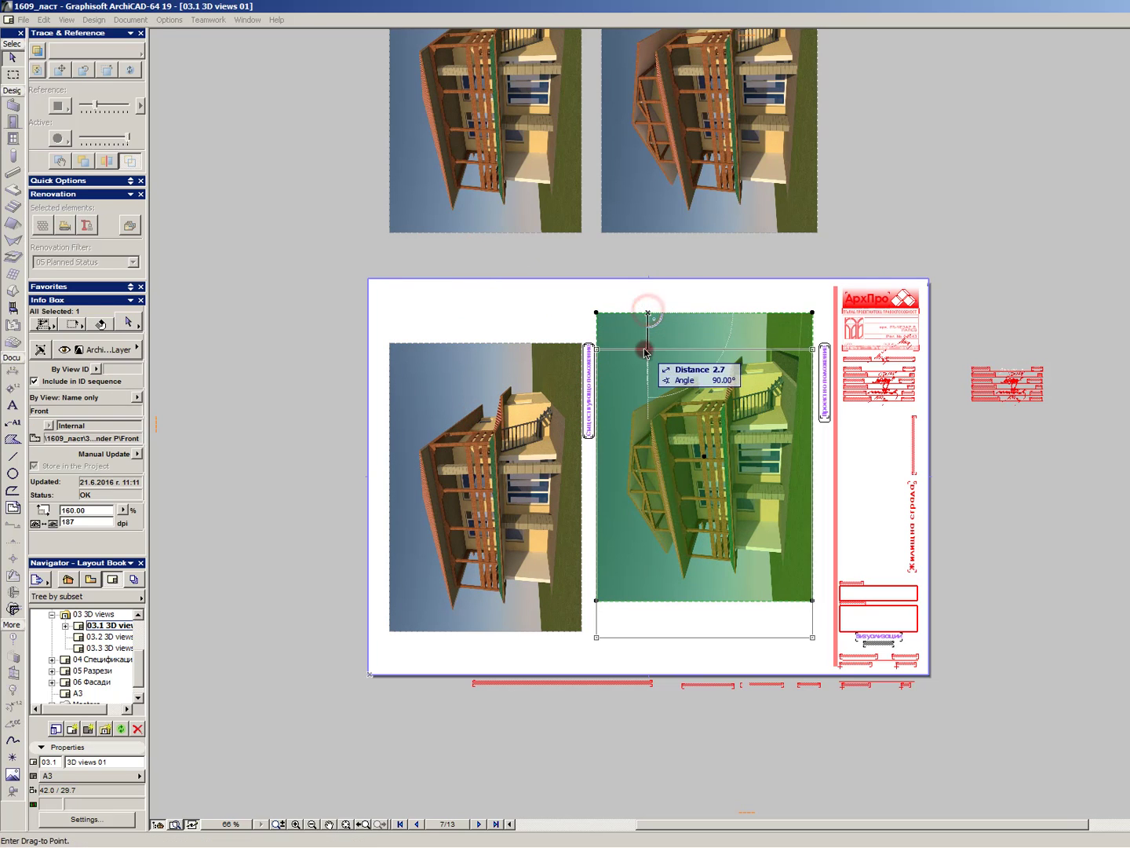
left_click(583, 336)
- Print the entire 03.1 3D views 01 layout to the Bullzip PDF Printer at a custom size of 100%
scroll(666, 333, "down", 2)
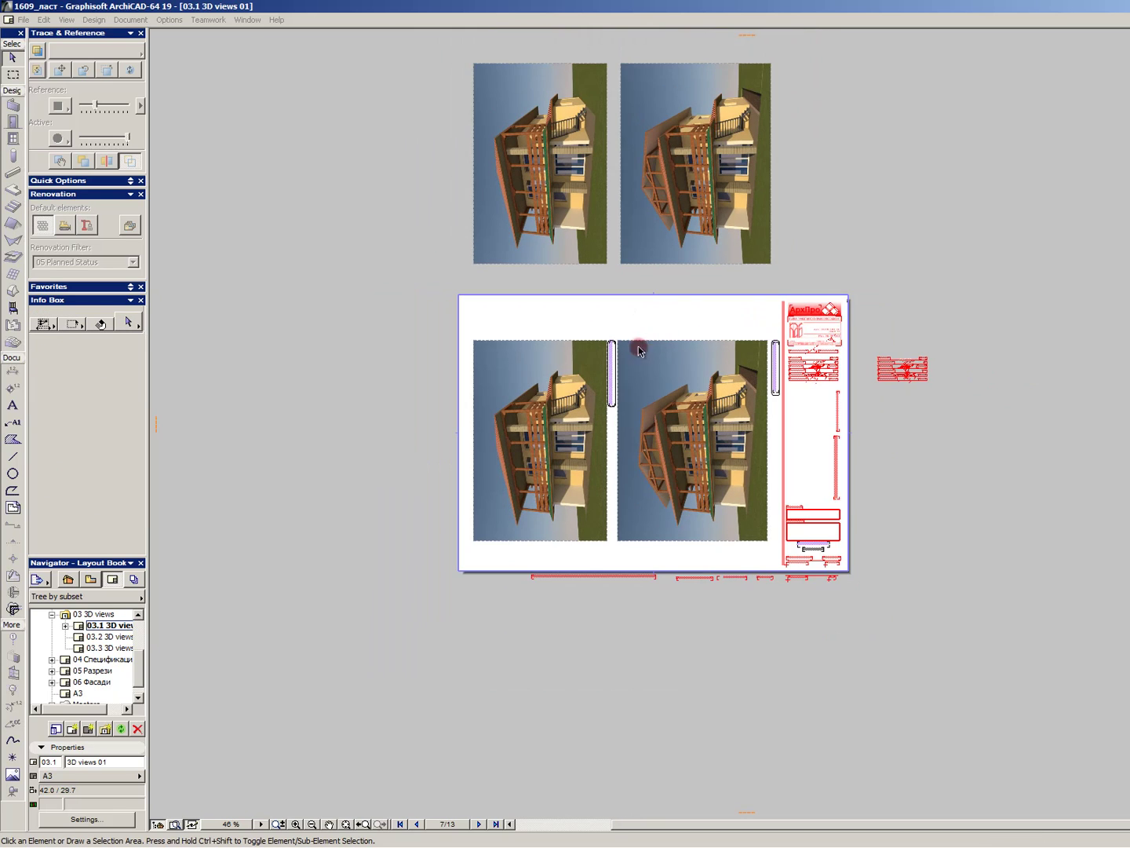
scroll(583, 400, "up", 1)
scroll(711, 360, "down", 2)
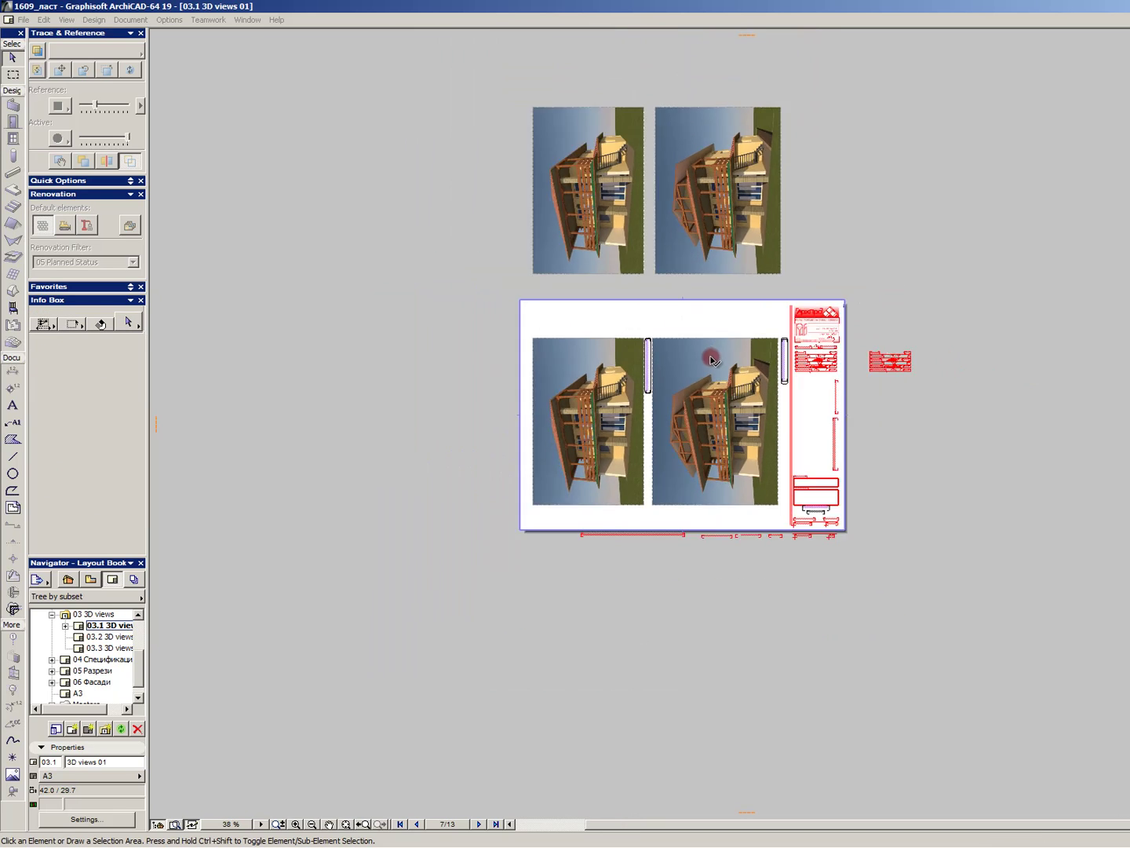
scroll(816, 529, "up", 5)
scroll(813, 542, "down", 3)
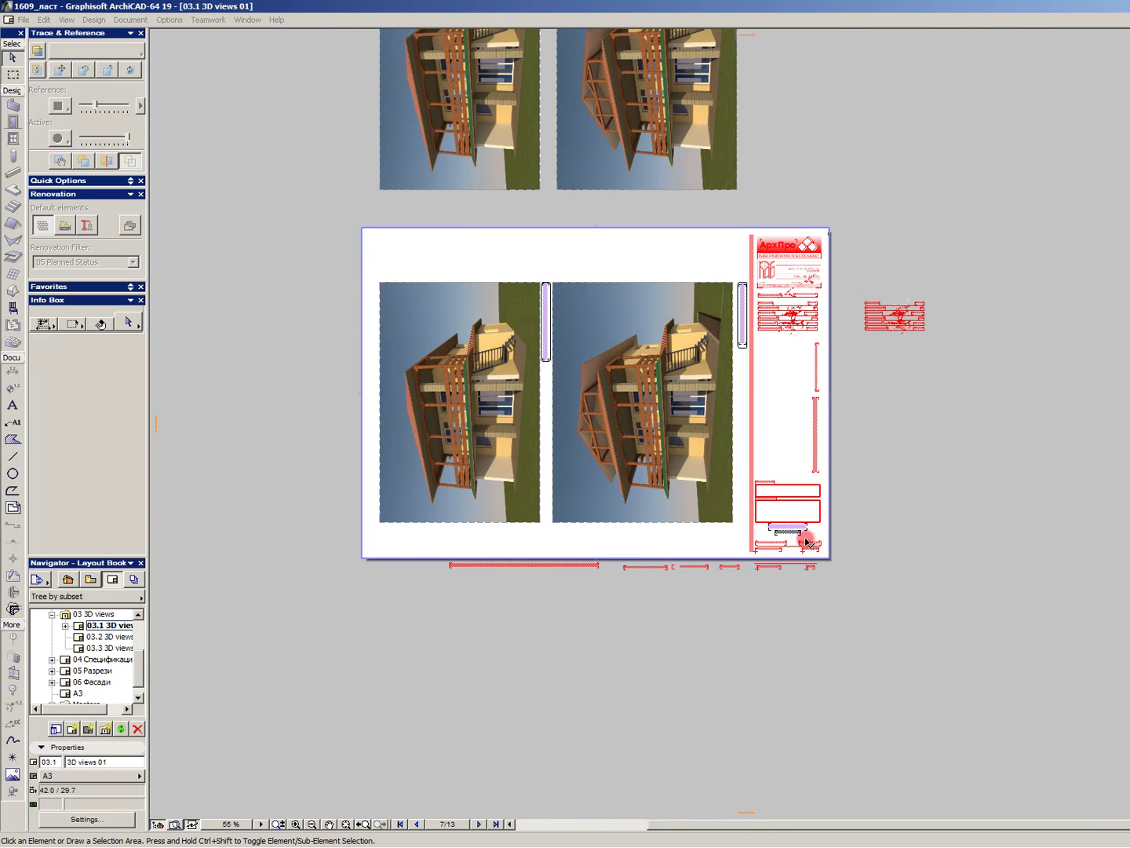
key("ctrl+p")
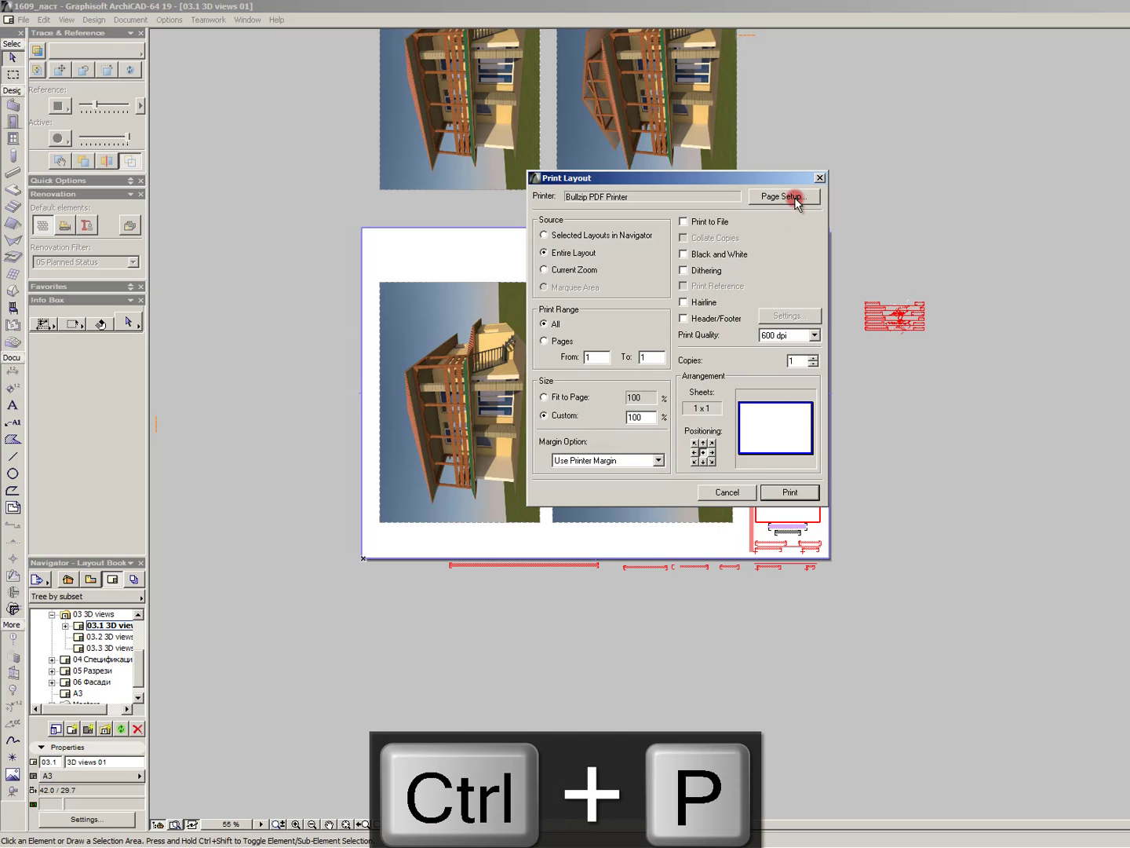
left_click(795, 198)
left_click(632, 412)
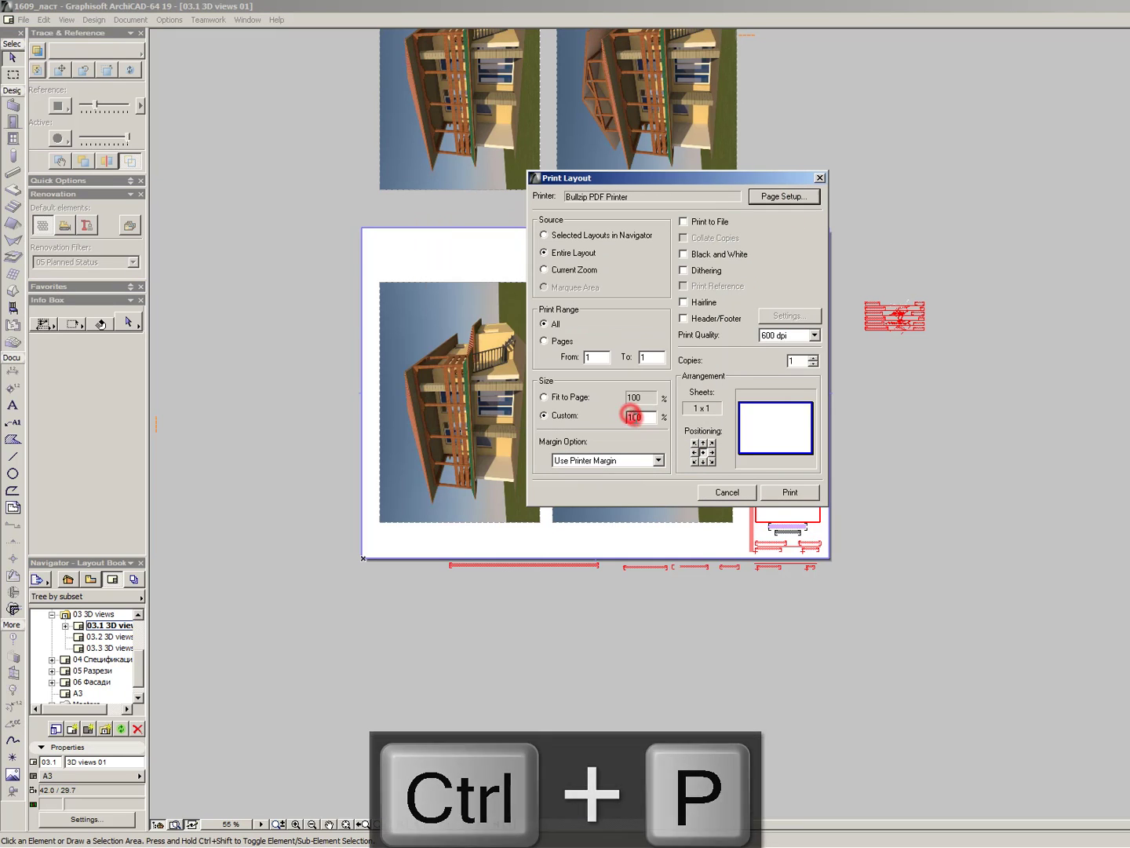
left_click(794, 491)
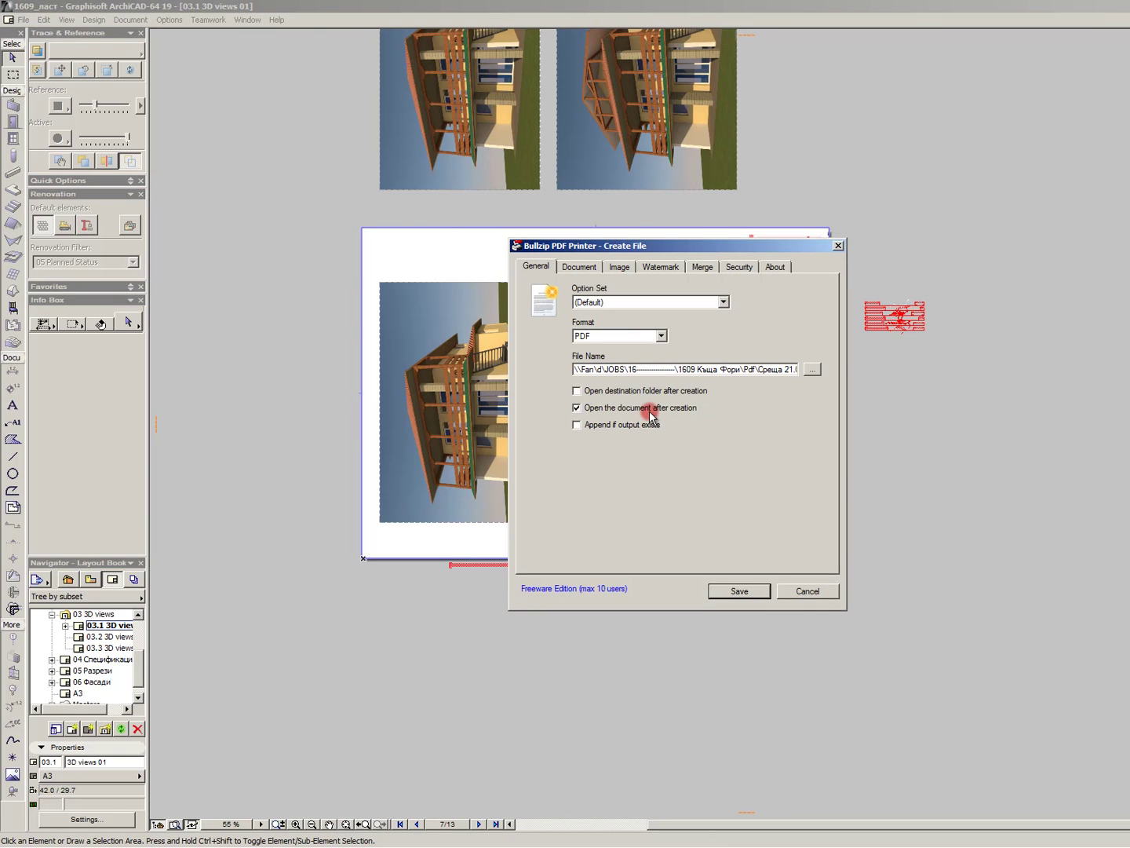
- Save the printout as От юг.pdf in the 3D folder, overwriting the existing file
left_click(814, 369)
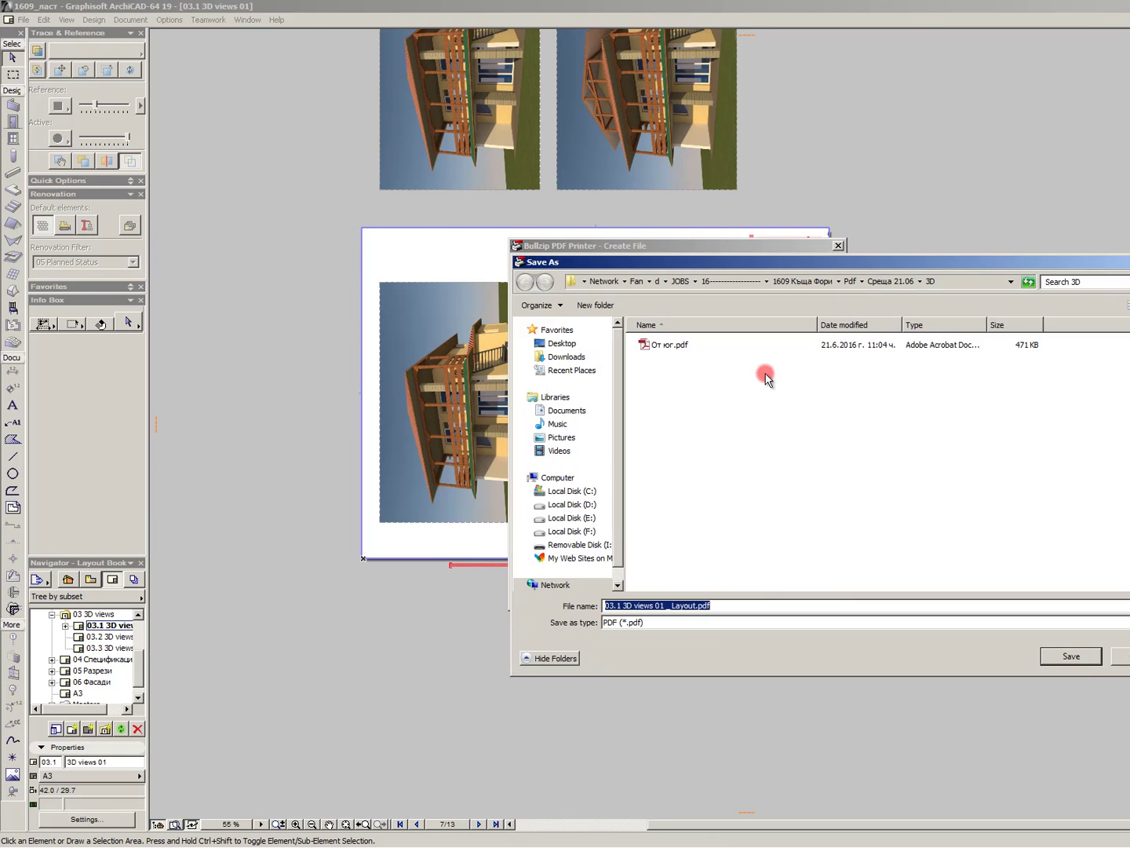
left_click(682, 345)
left_click(684, 391)
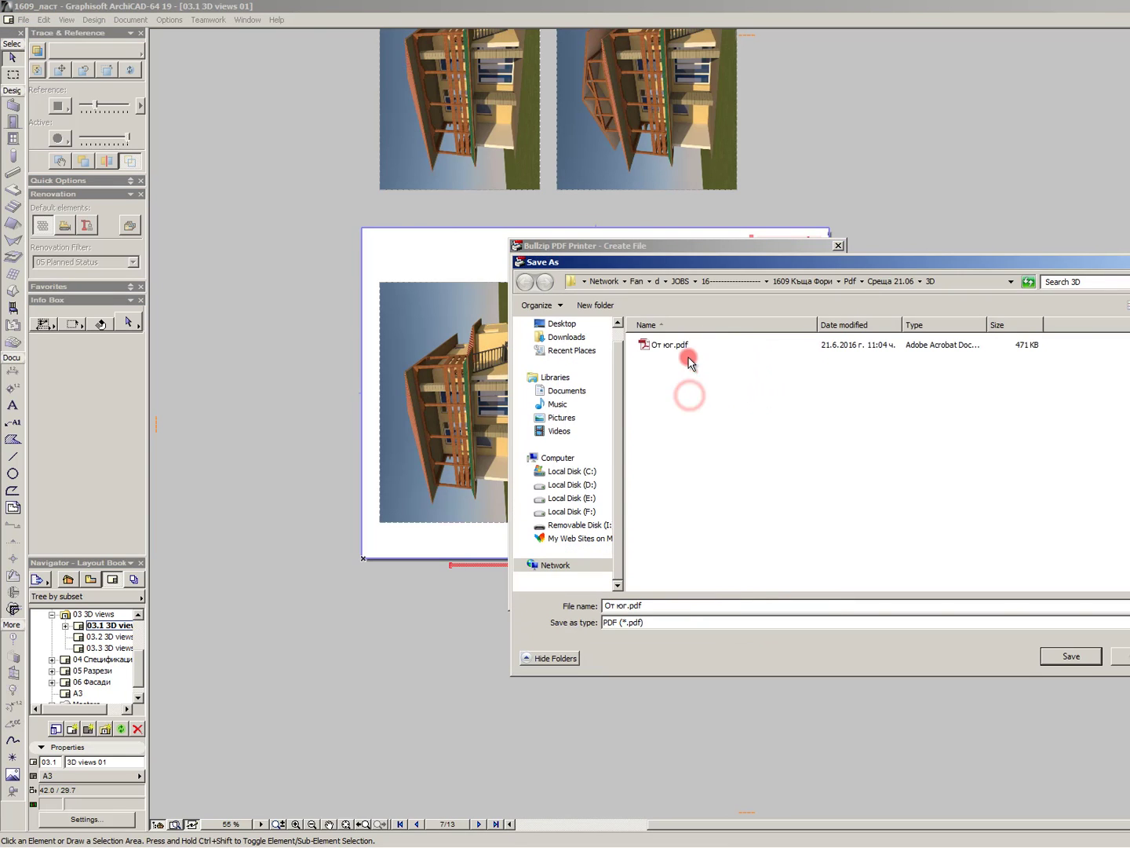
left_click(686, 347)
double_click(688, 351)
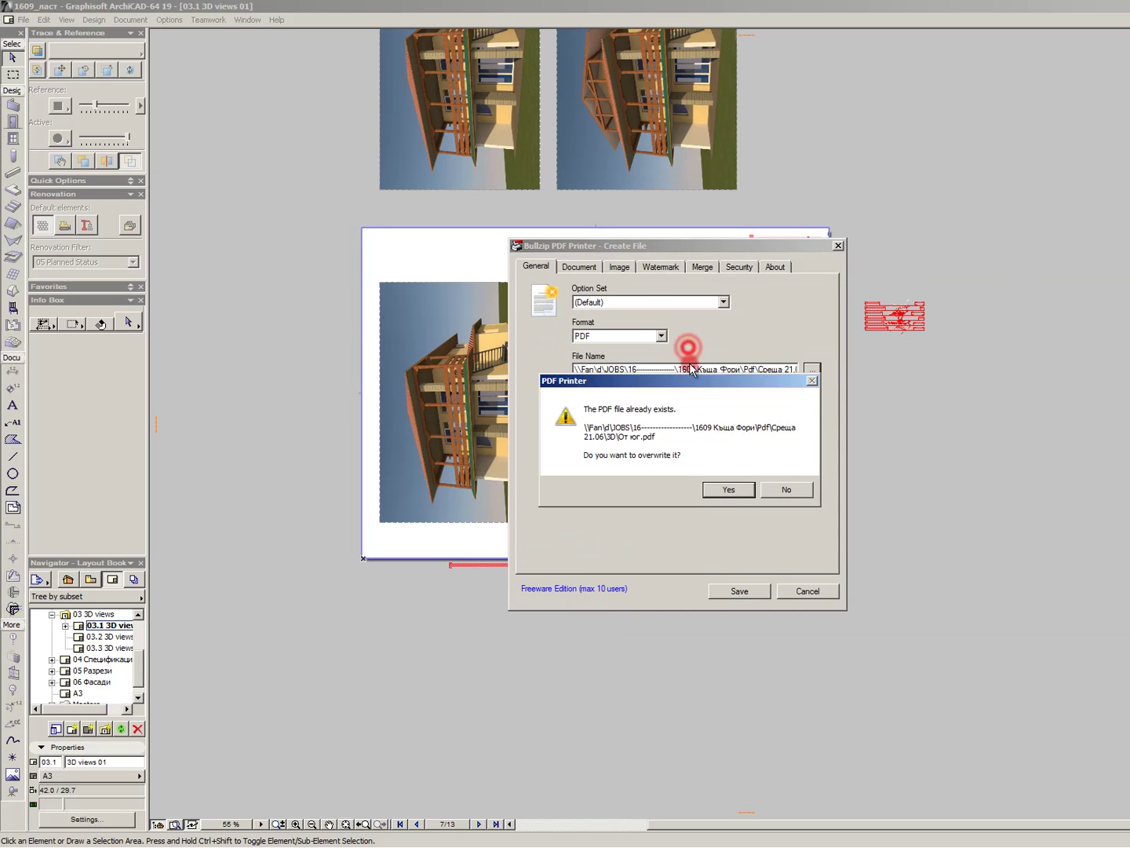
left_click(739, 487)
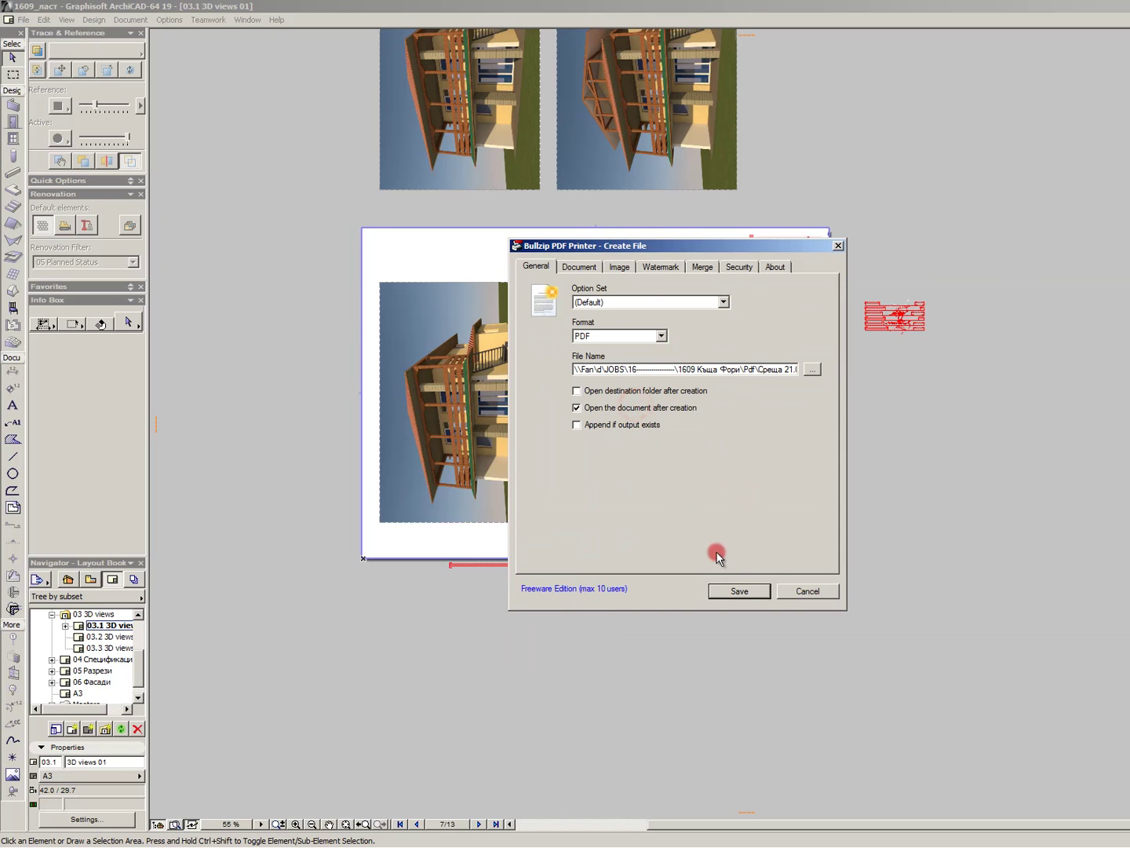
left_click(738, 590)
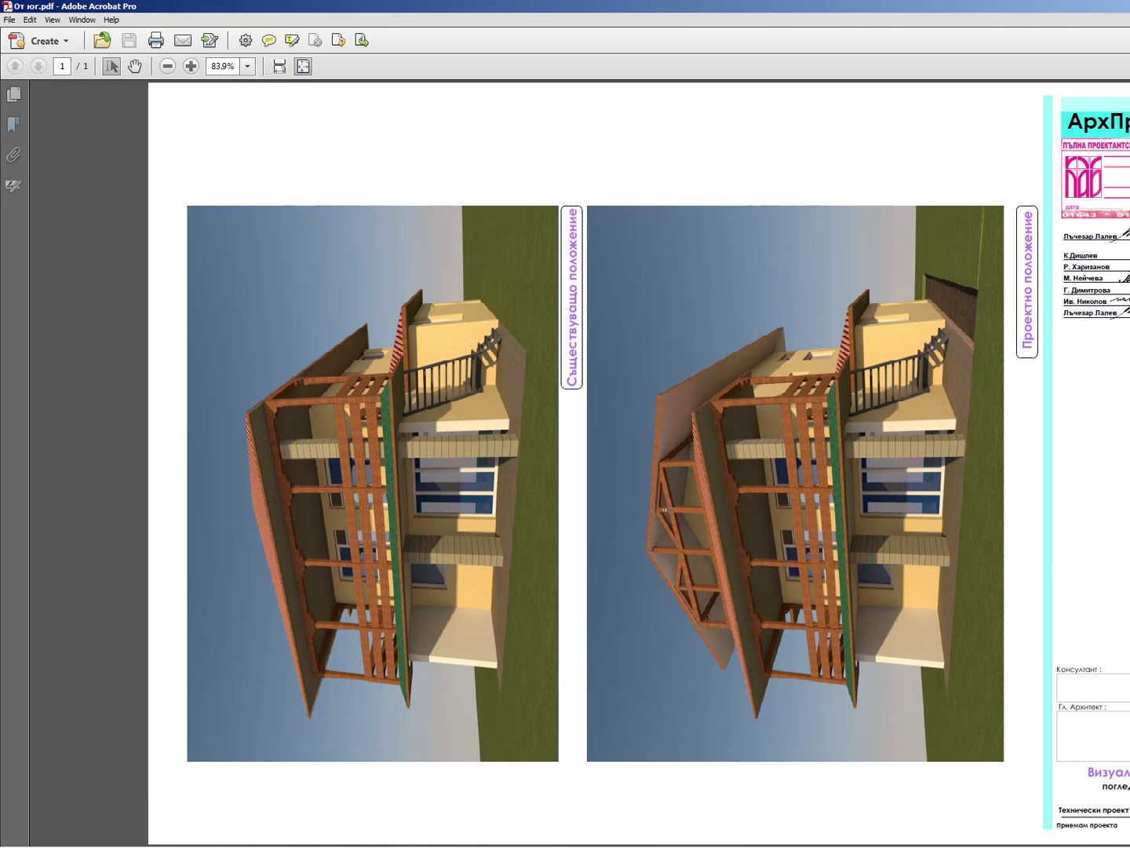
- Examine both front renderings in the printed От юг.pdf at different magnifications
scroll(1027, 499, "down", 1, "ctrl")
scroll(1027, 499, "up", 4, "ctrl")
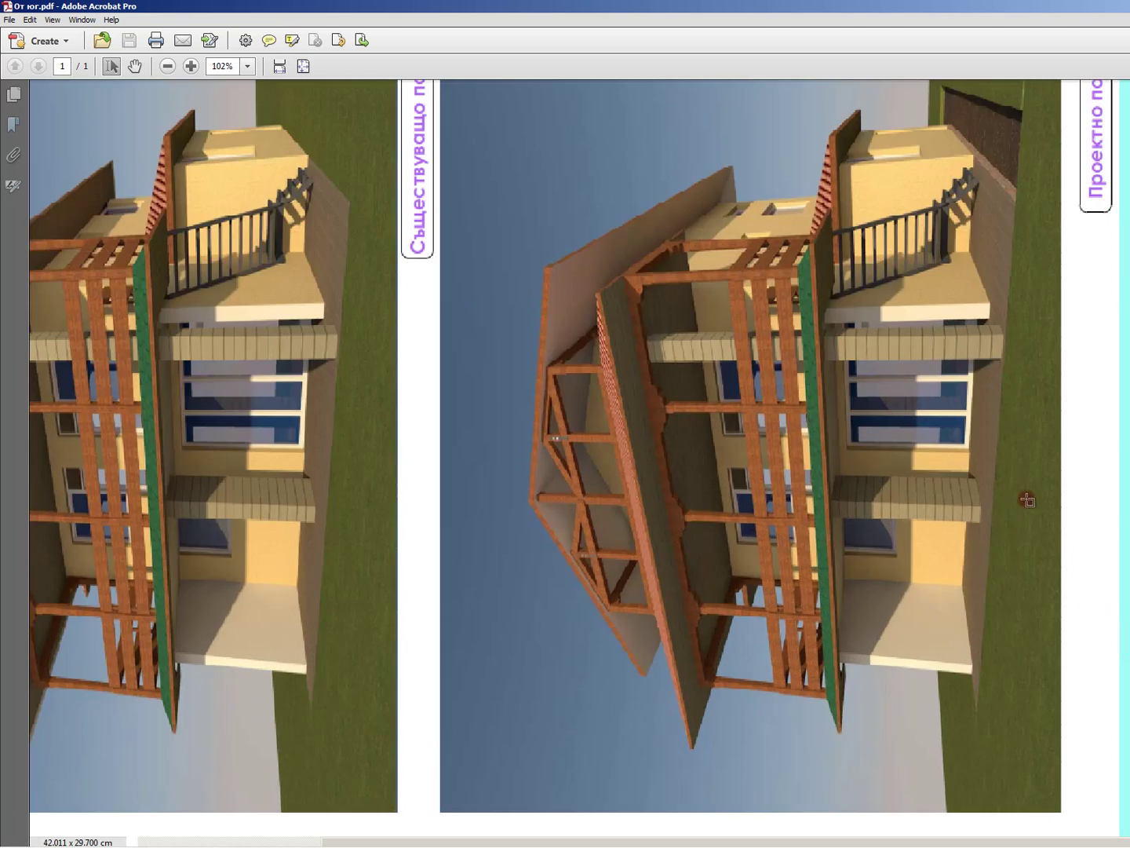
scroll(1021, 478, "down", 4, "ctrl")
scroll(685, 649, "up", 2, "ctrl")
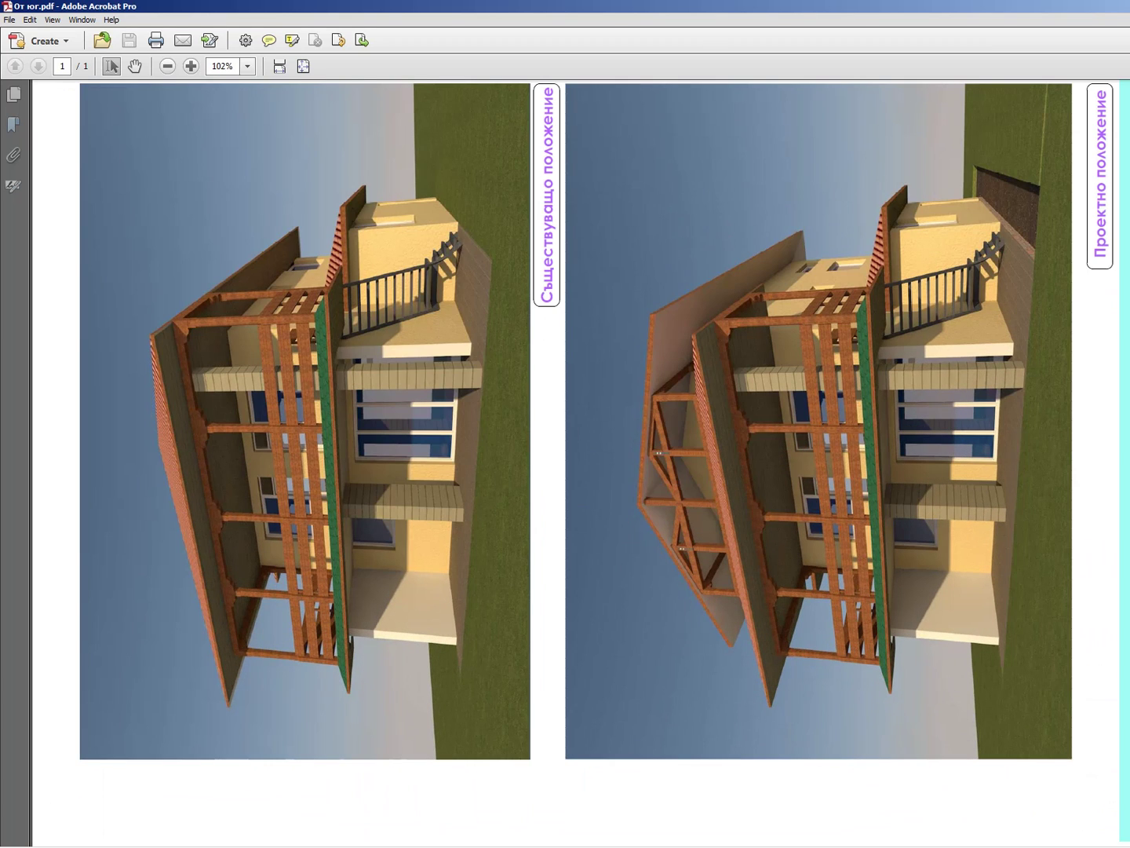
scroll(685, 649, "down", 1, "ctrl")
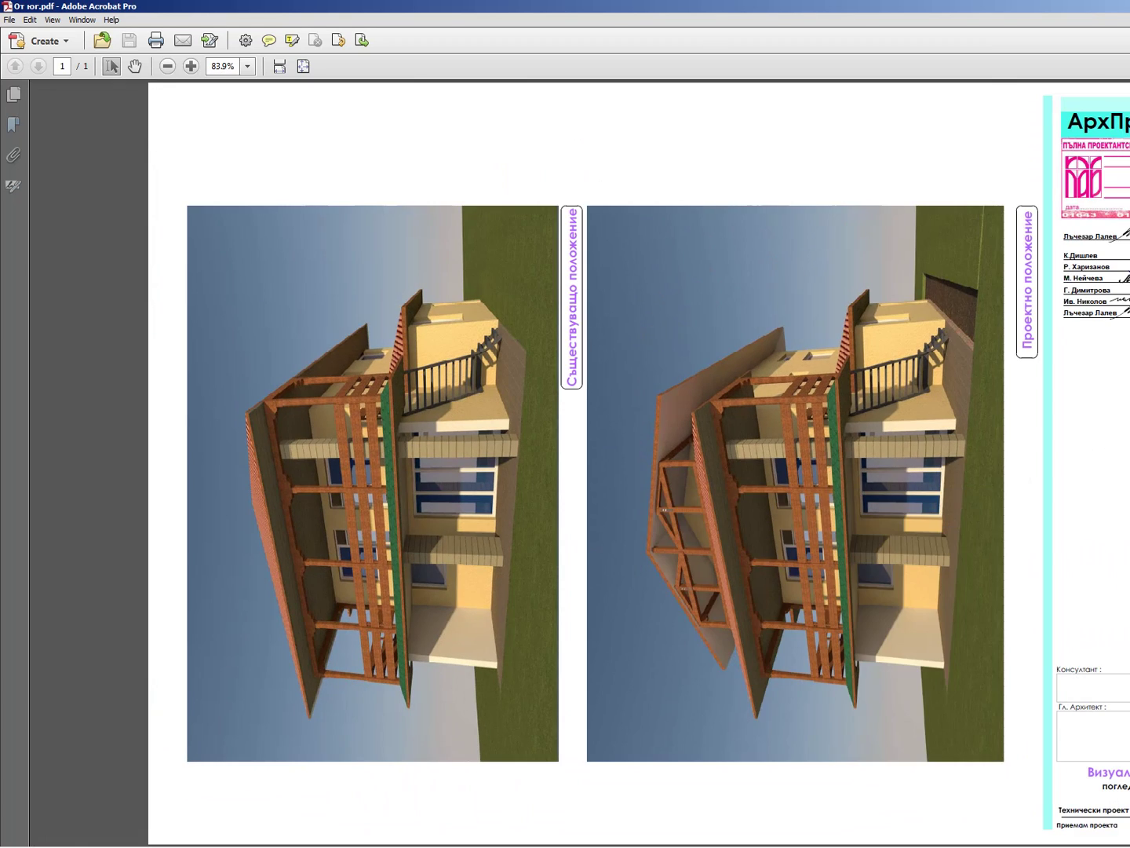
scroll(1015, 625, "up", 2, "ctrl")
scroll(1057, 628, "down", 2, "ctrl")
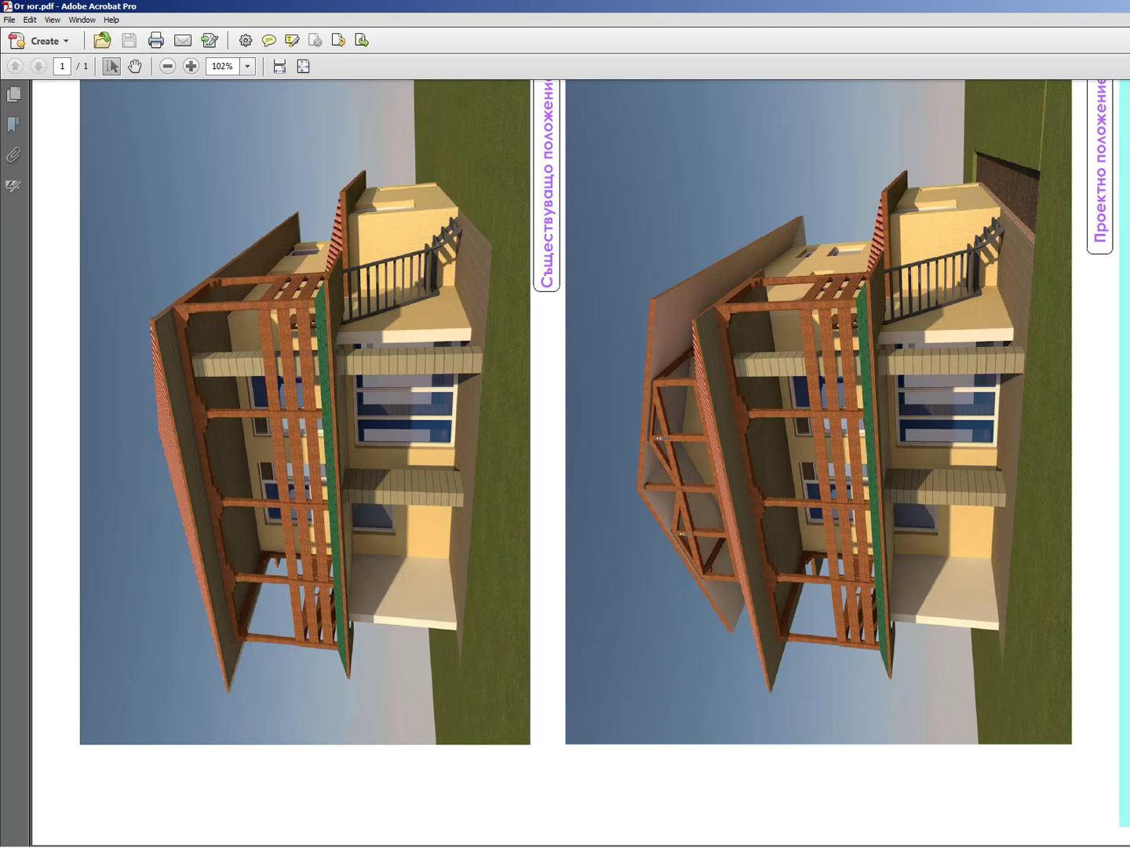
key("alt+Tab")
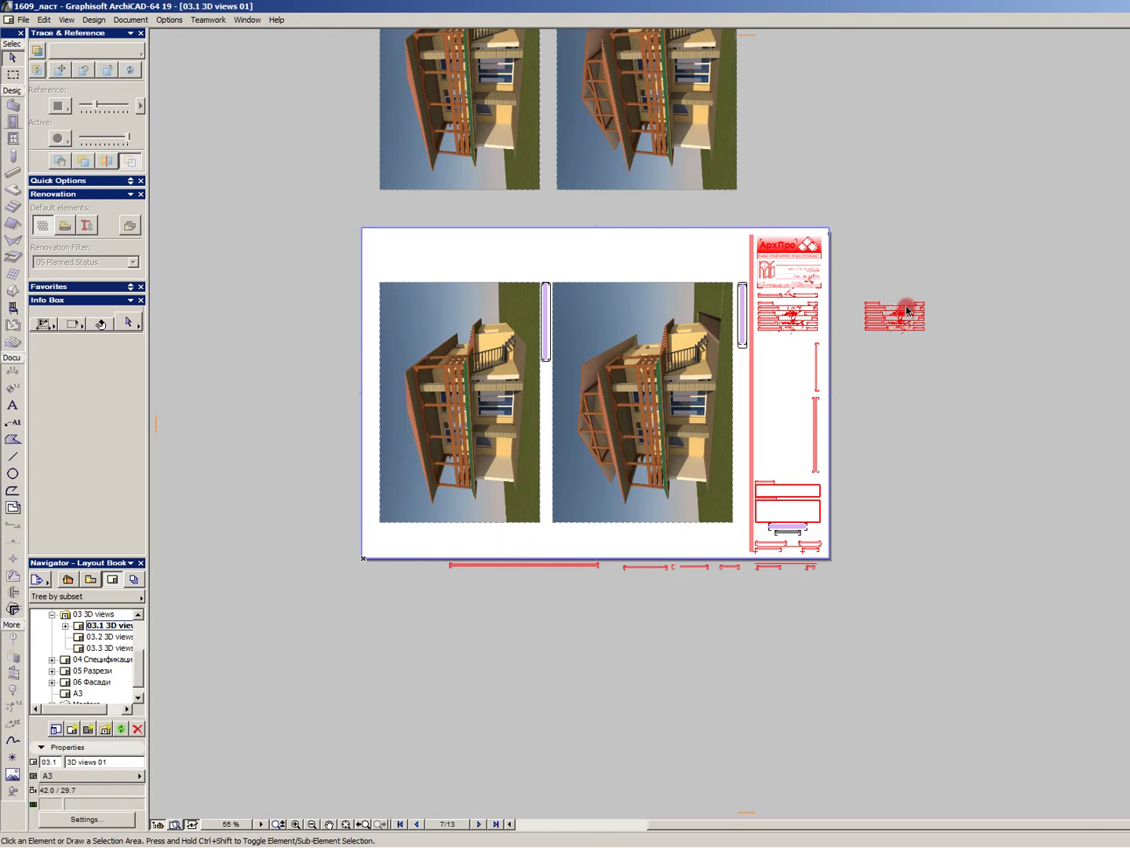
scroll(860, 530, "up", 3)
scroll(394, 593, "down", 3)
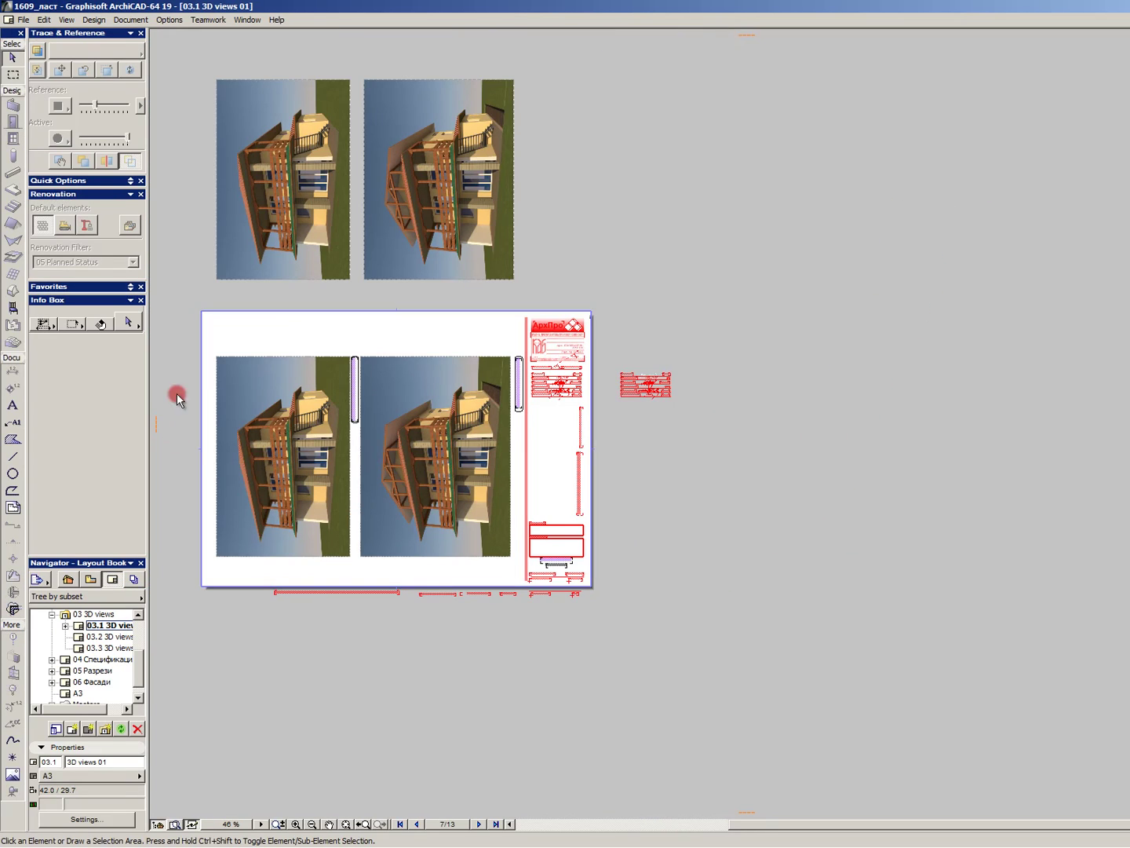
scroll(283, 419, "up", 3)
scroll(605, 488, "down", 3)
scroll(431, 336, "up", 2)
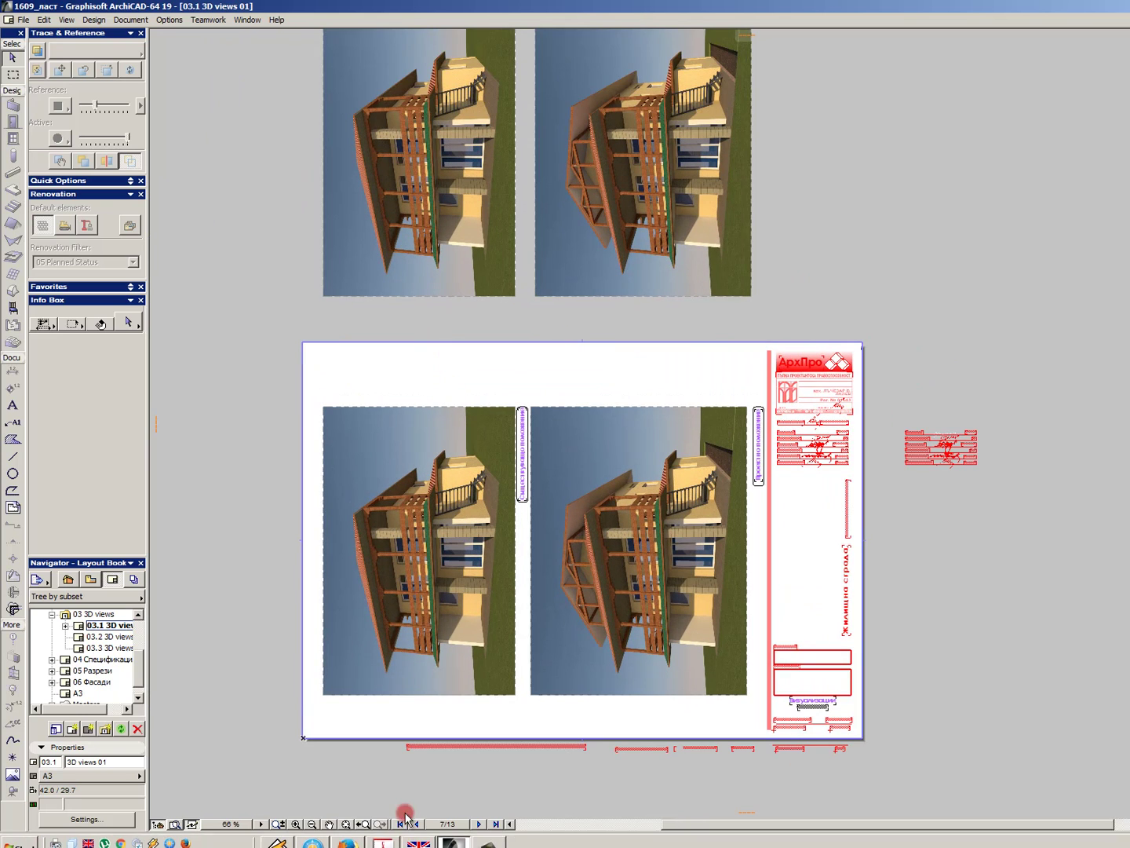
- Switch to FreeCommander and move Front_ex.png and Front_pro.png from the 21_06 folder up into the parent Viz folder
mouse_move(462, 833)
left_click(313, 833)
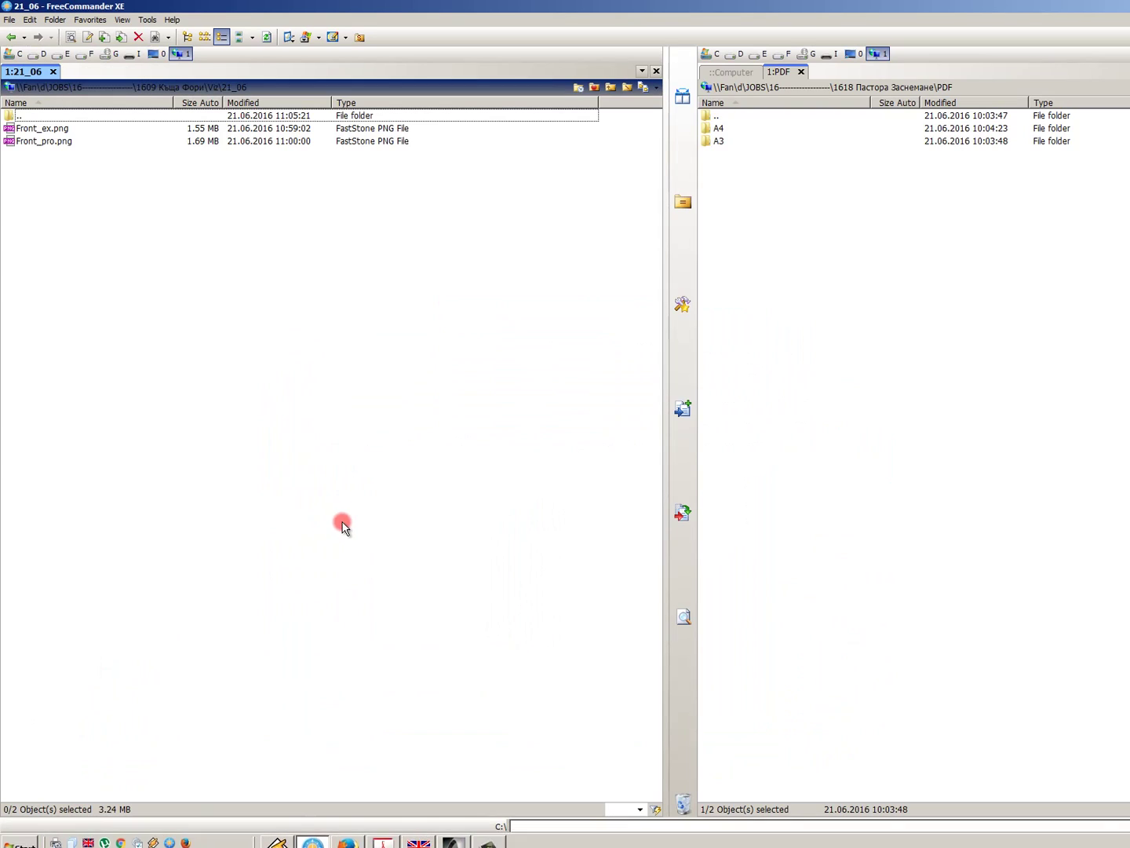
left_click_drag(69, 132, 65, 140)
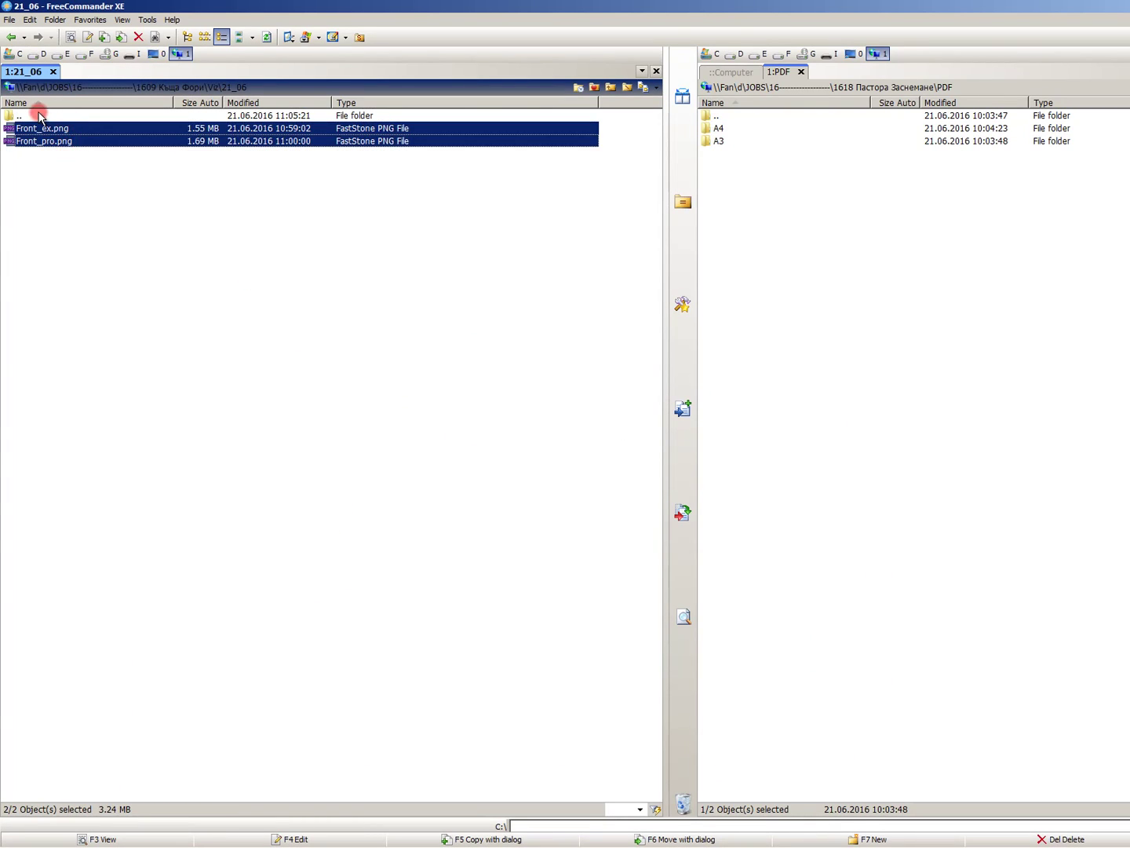
key("ctrl+x")
double_click(40, 116)
key("ctrl+v")
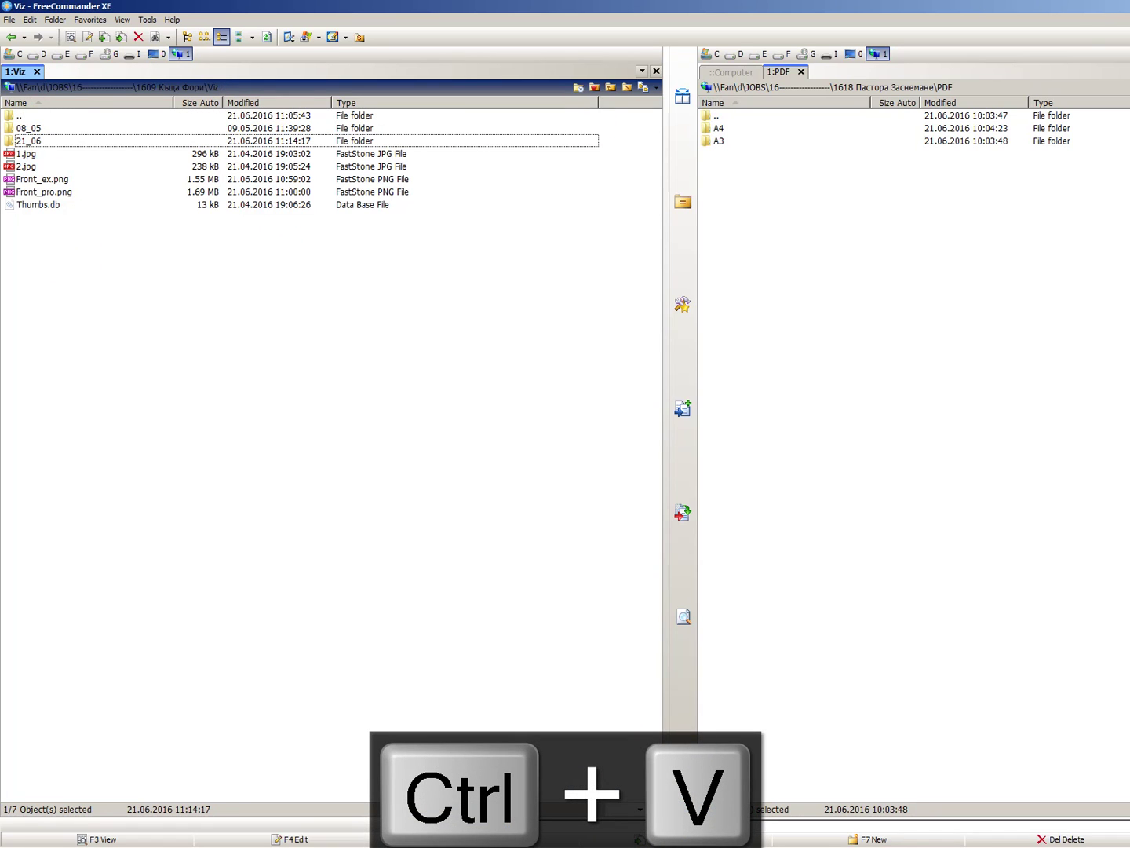
- Switch to ArchiCAD and try to update the 03.1 3D views 01 layout and the Front_ex drawing above the sheet
key("alt+Tab")
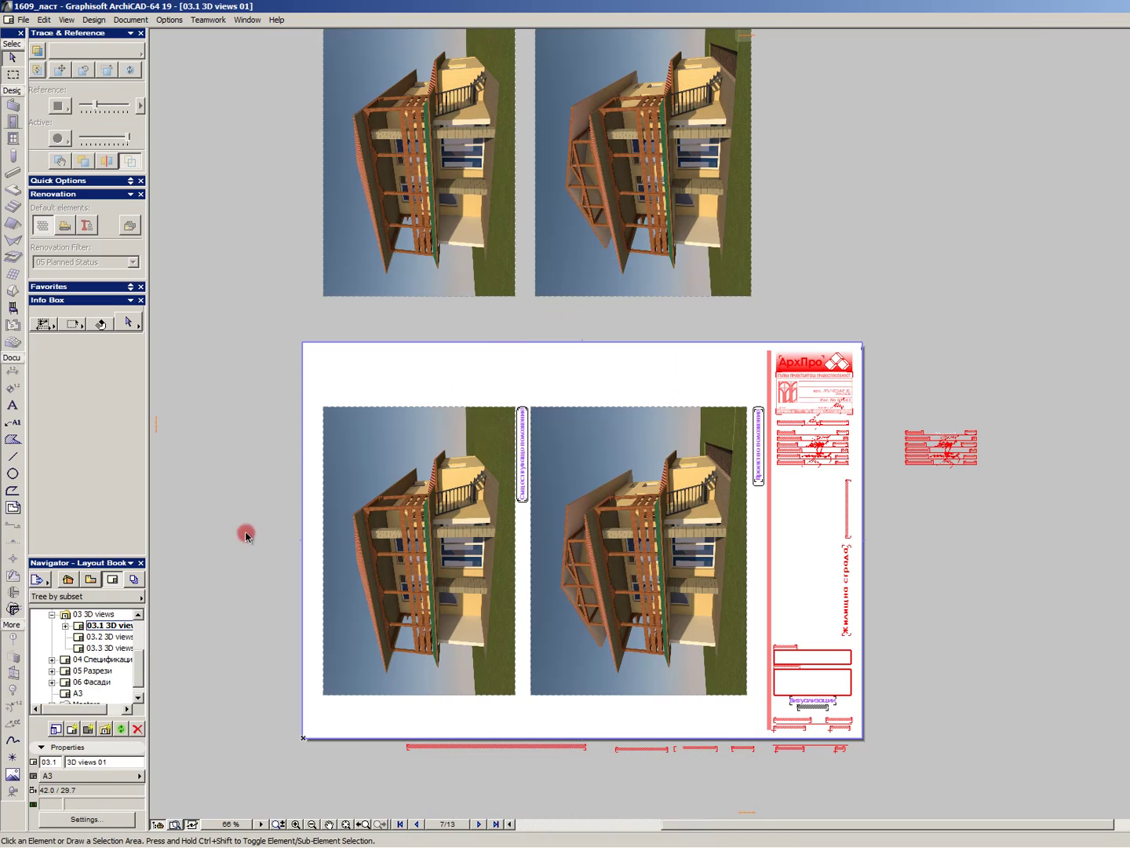
right_click(100, 625)
left_click(169, 746)
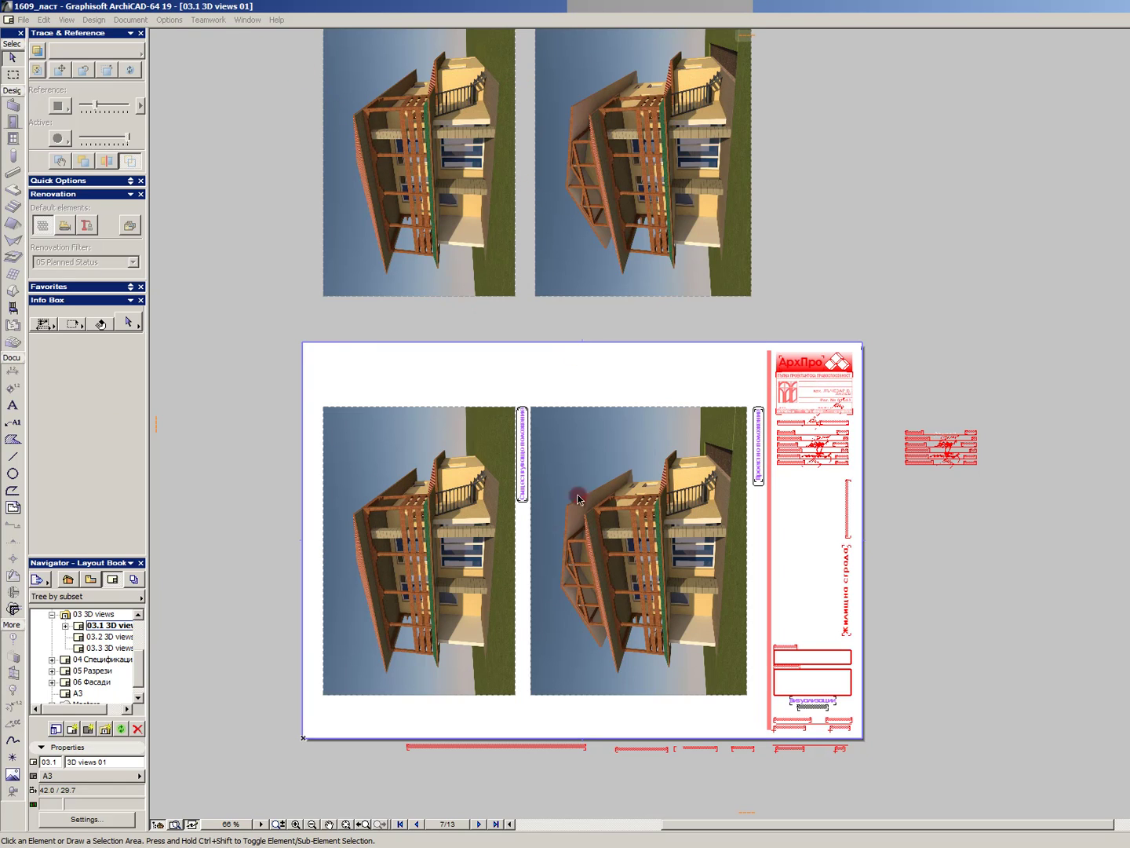
left_click(549, 331)
left_click(446, 325)
key("space")
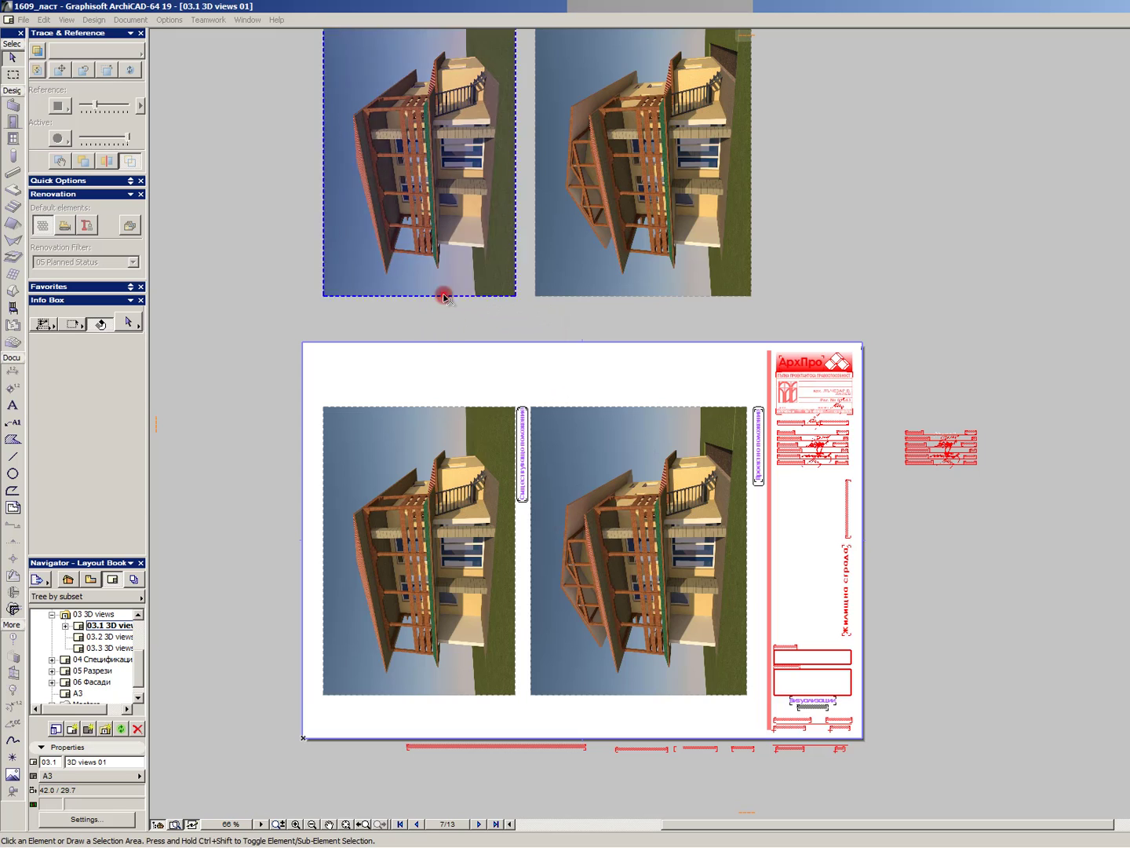
right_click(428, 222)
left_click(464, 265)
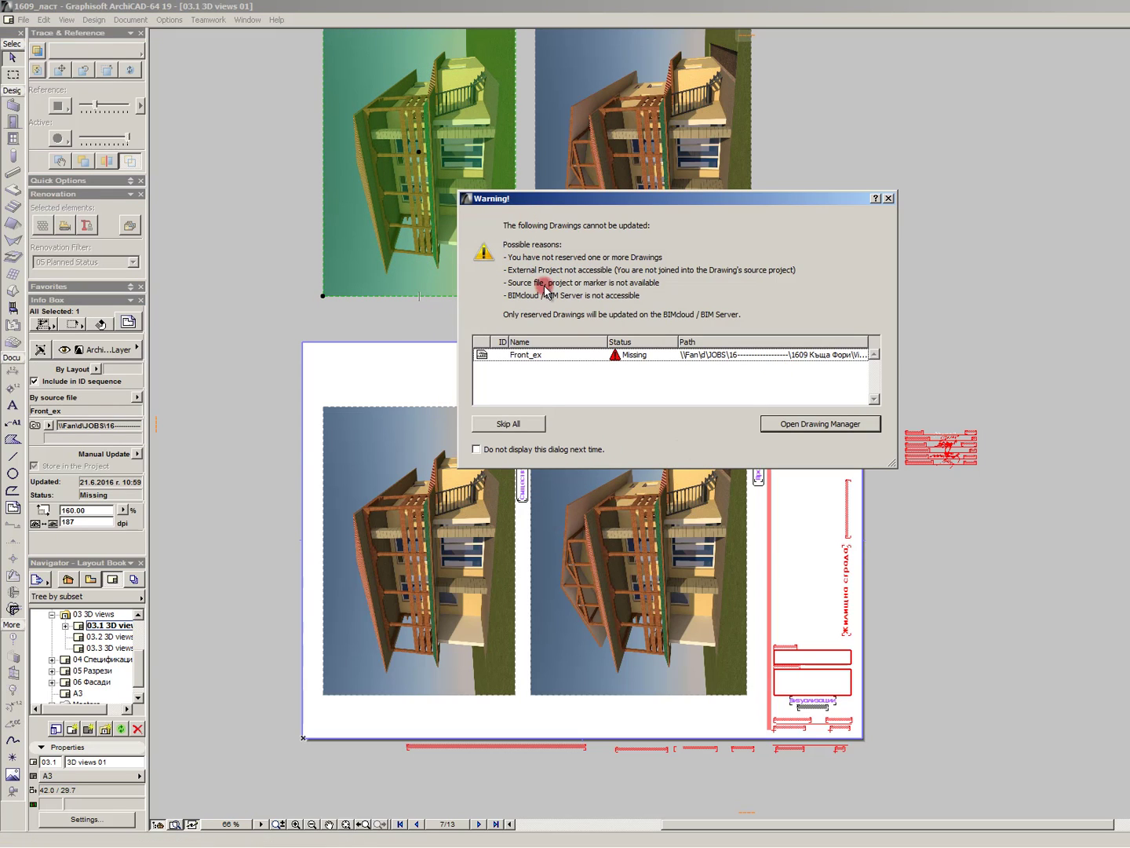
left_click(891, 199)
left_click(757, 284)
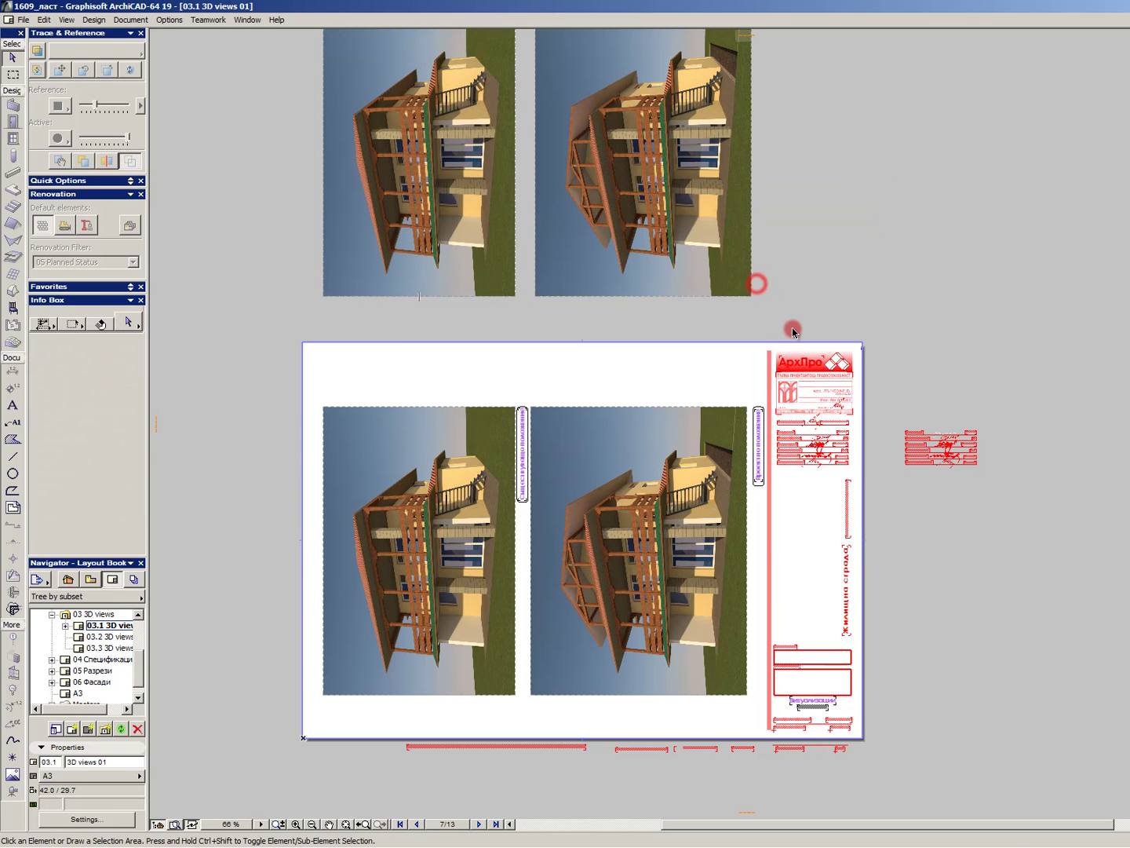
- Switch to FreeCommander and move Front_ex.png and Front_pro.png from the Viz folder back into the 21_06 folder
key("alt+Tab")
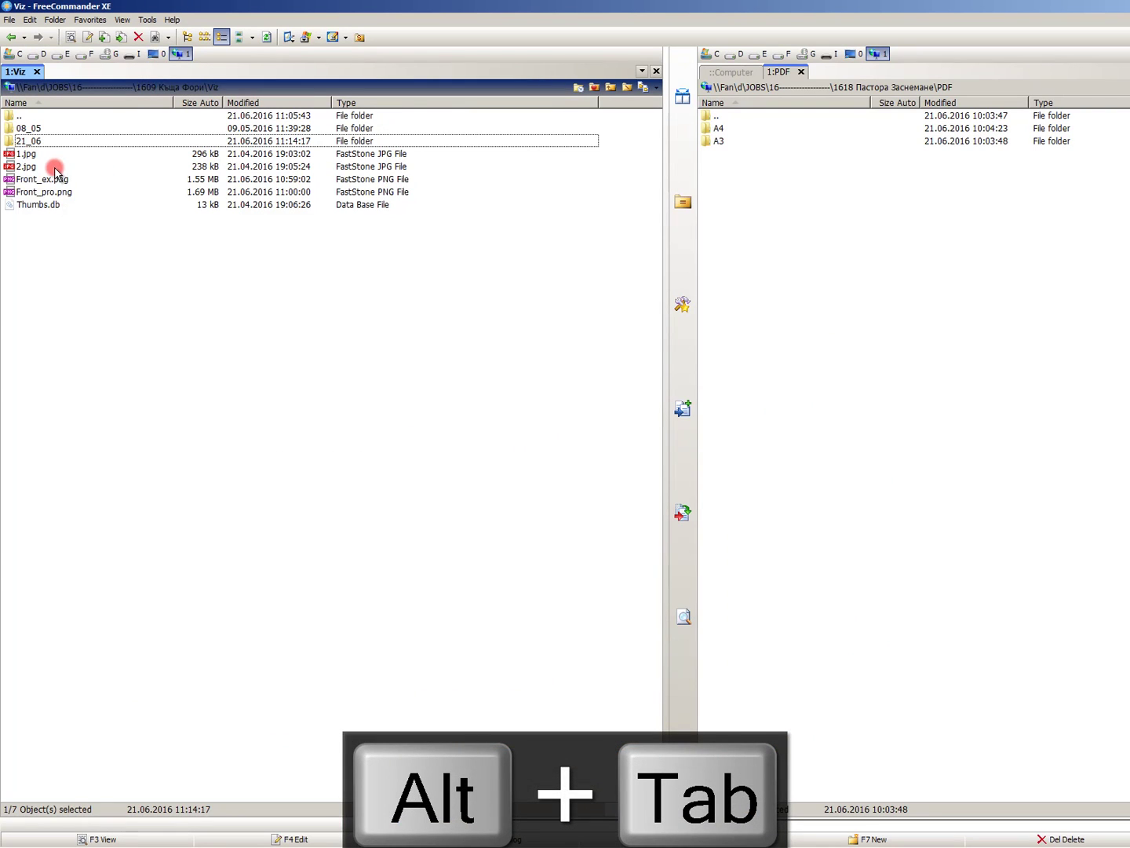
left_click(47, 179)
left_click(46, 191, "shift")
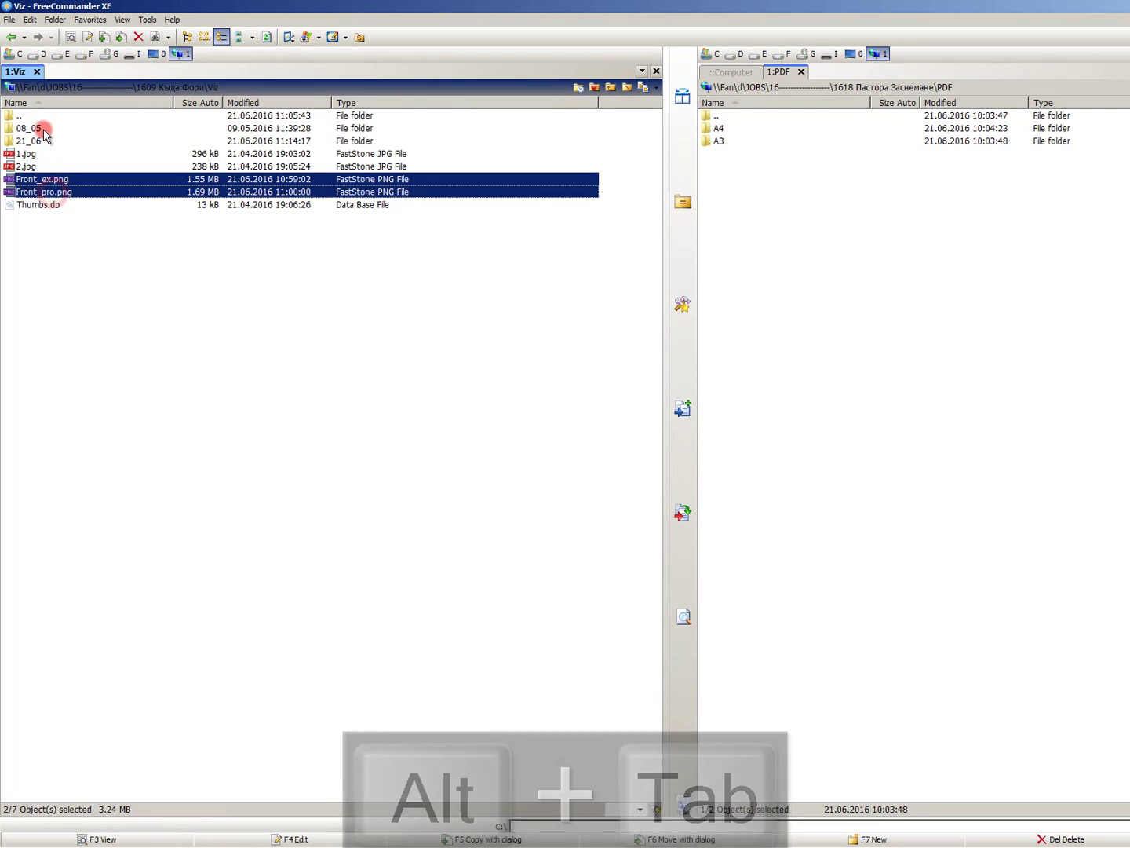
key("ctrl+x")
double_click(28, 140)
key("ctrl+v")
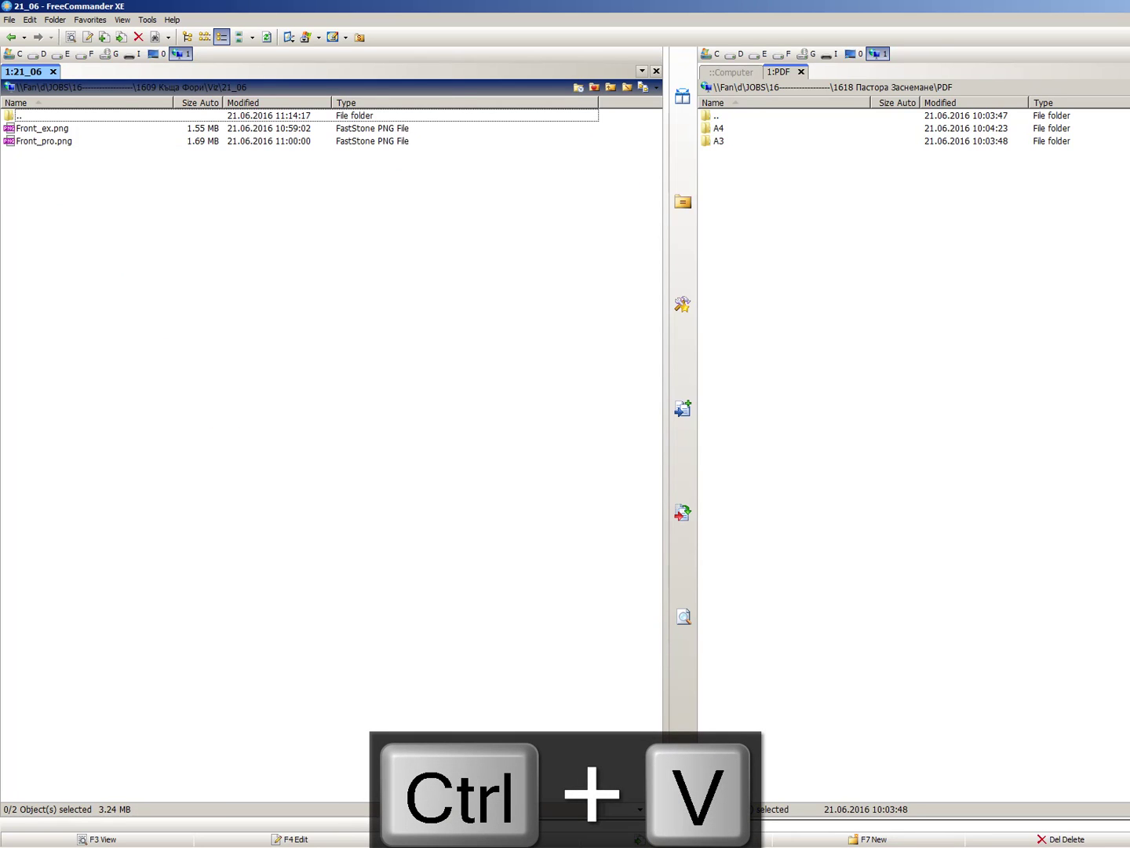
- Switch to ArchiCAD and delete the two externally linked front drawings, Front_ex and Front_pro, placed above the layout sheet
key("alt+Tab")
left_click(1053, 277)
left_click(983, 347)
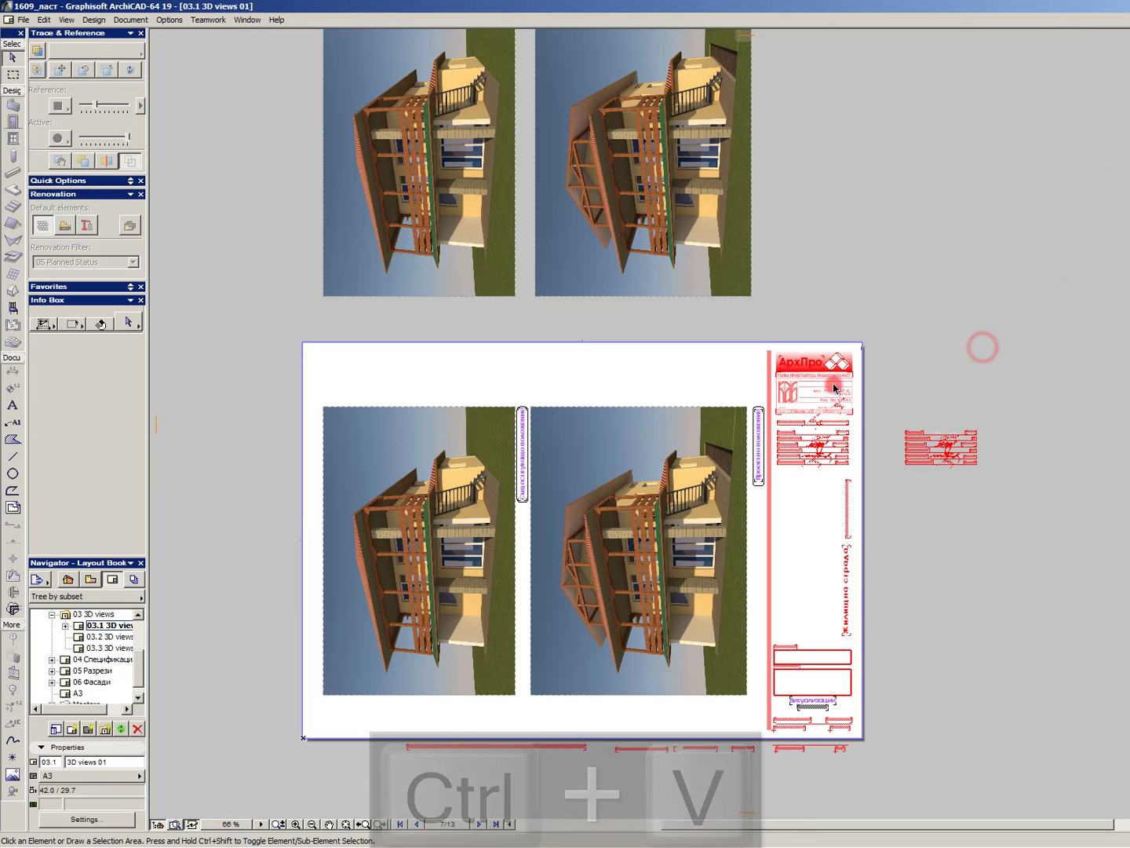
left_click(884, 279)
left_click(375, 128)
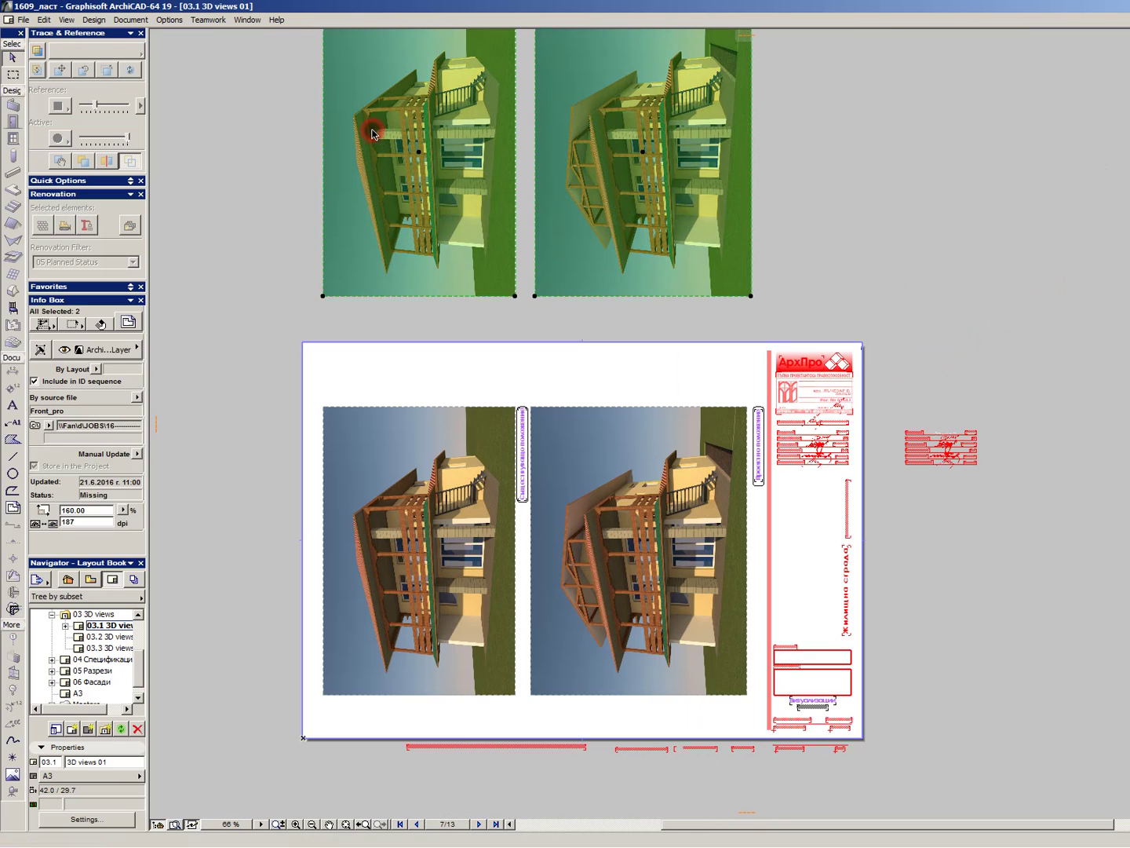
key("Delete")
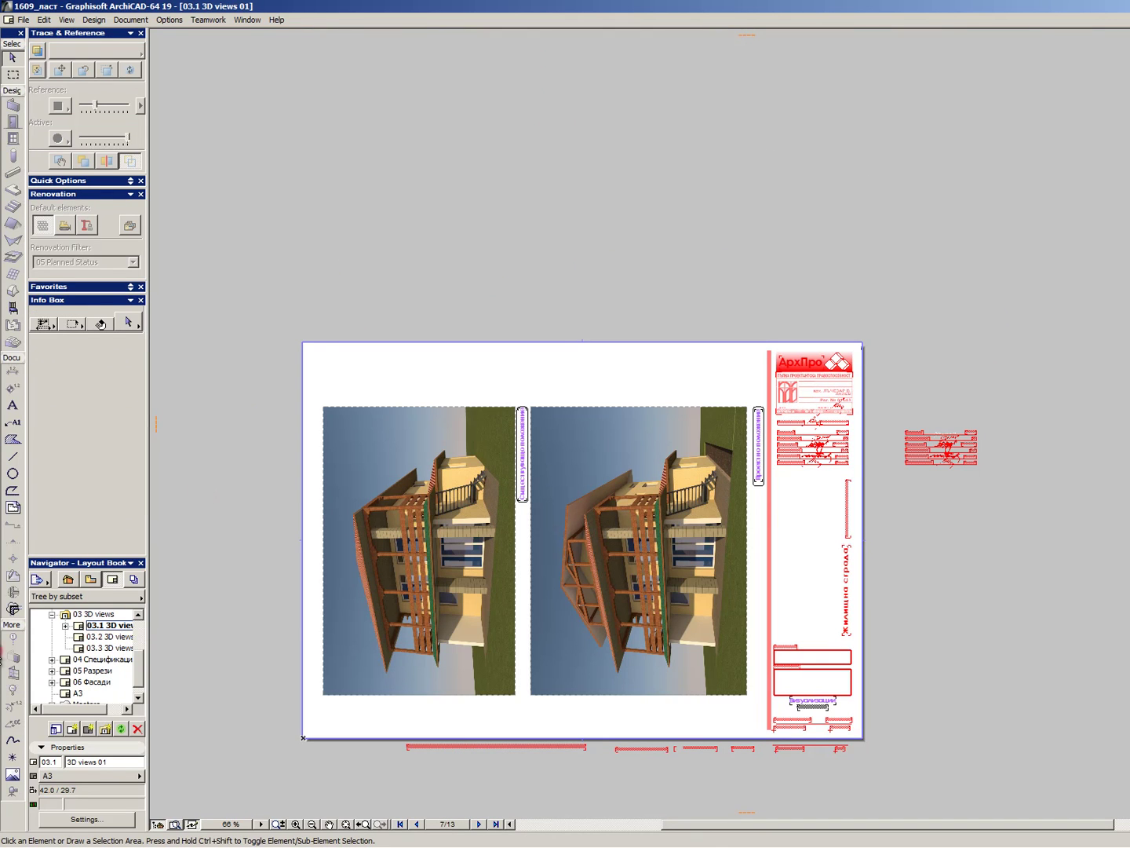